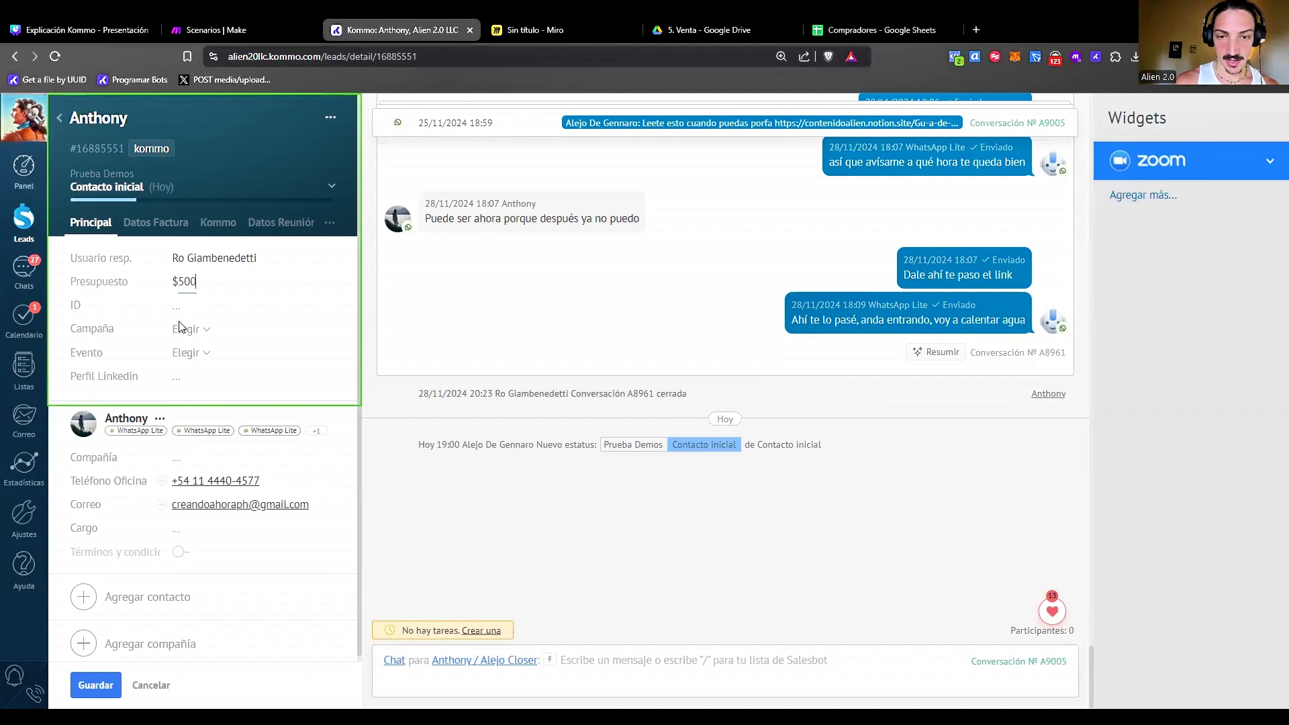
Set the lead's Campaña field to Kommo and check the options available for Evento.
{"action": "left_click", "coordinate": [187, 330]}
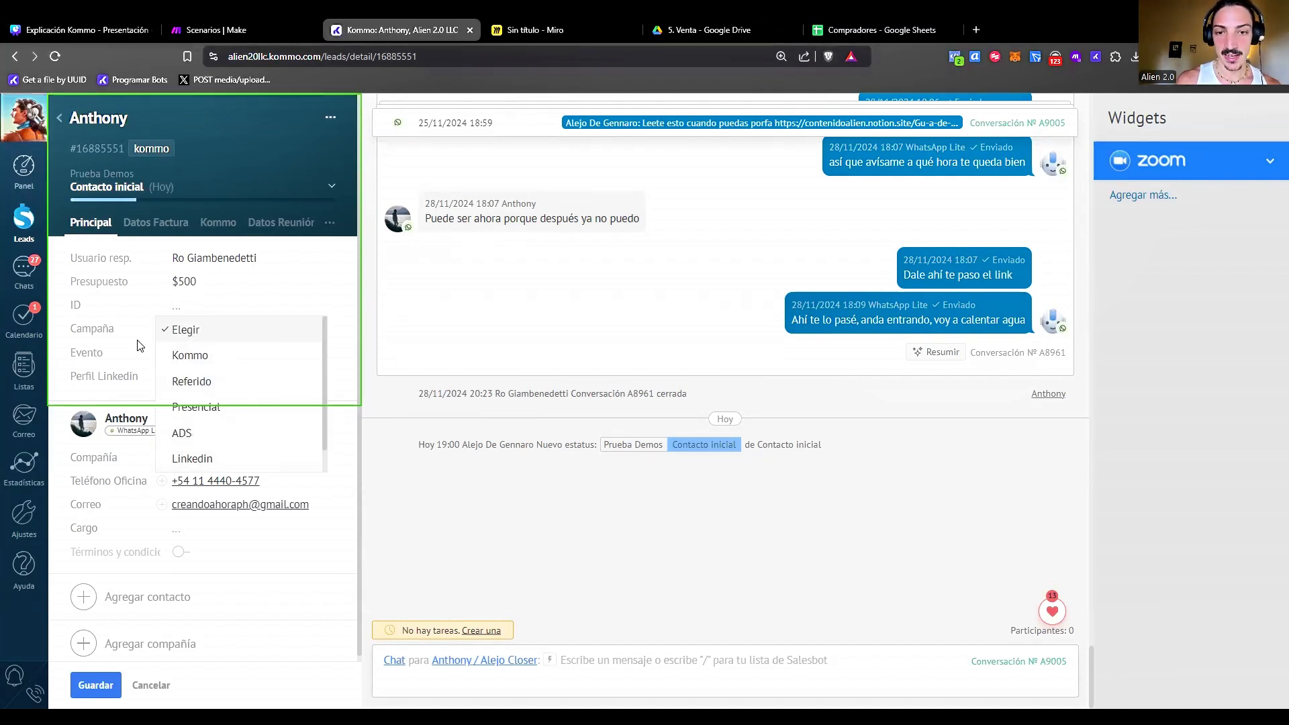
{"action": "left_click", "coordinate": [180, 355]}
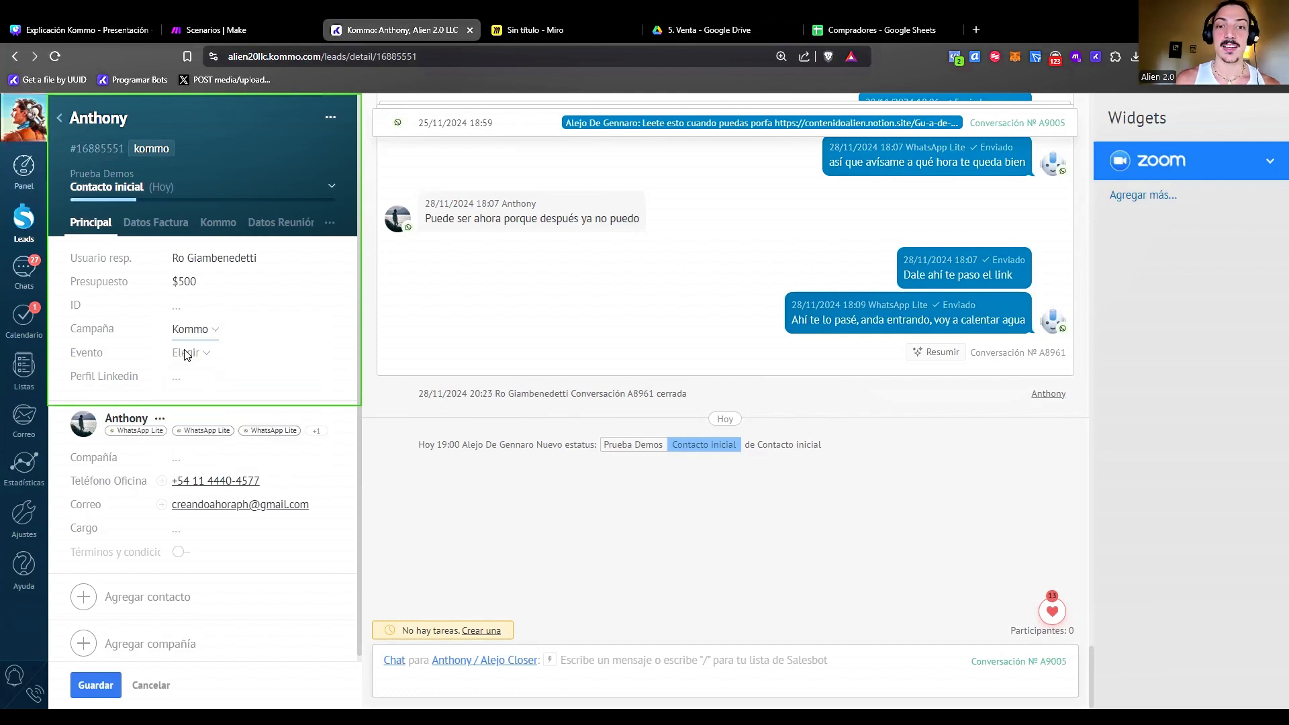
{"action": "left_click", "coordinate": [187, 353]}
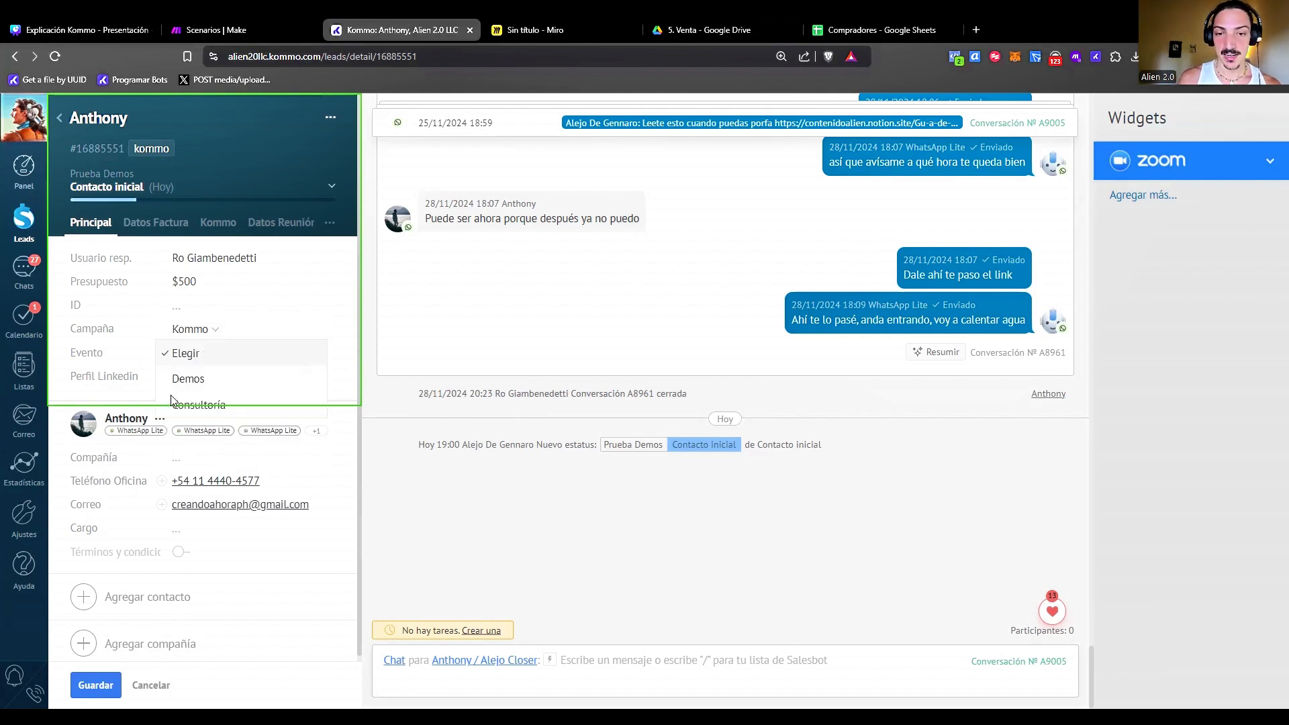
{"action": "left_click", "coordinate": [149, 360]}
{"action": "left_click", "coordinate": [177, 381]}
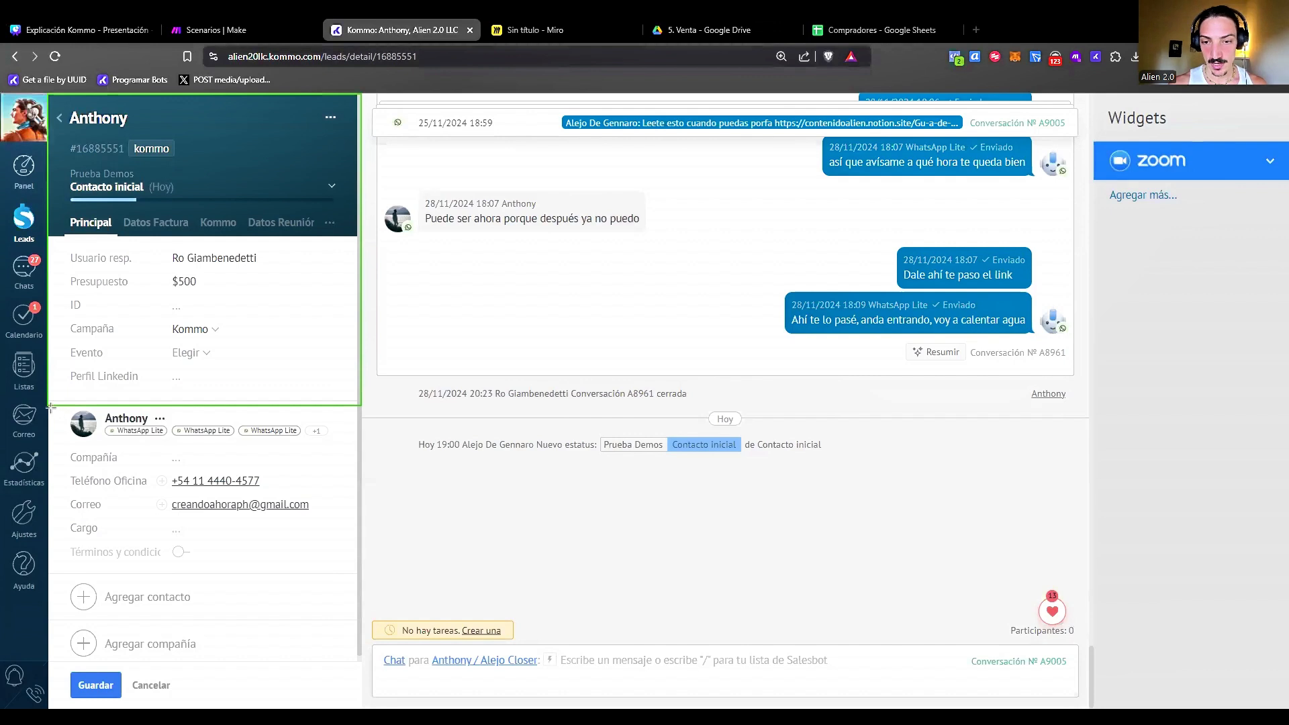
Inspect the lead's contact block and the office phone's contact options, and return to the Prueba Demos pipeline.
{"action": "left_click_drag", "start_coordinate": [48, 405], "coordinate": [362, 575]}
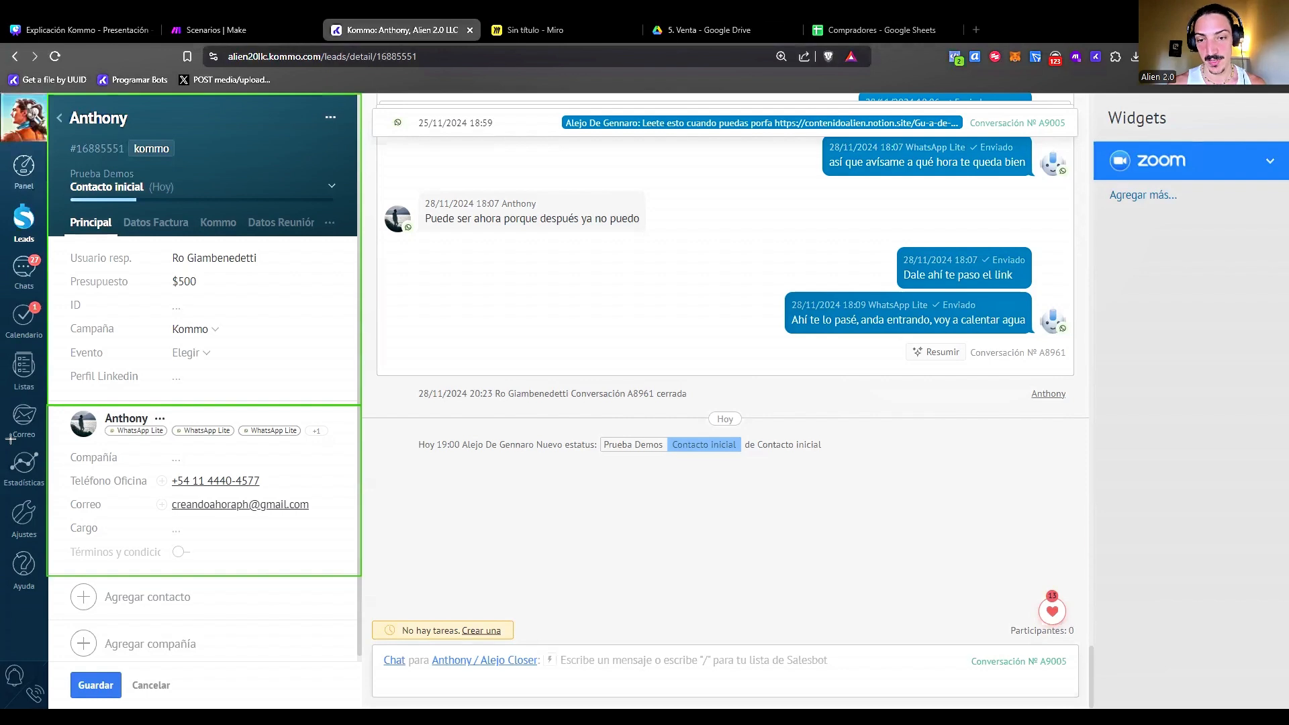
{"action": "key", "text": "Escape"}
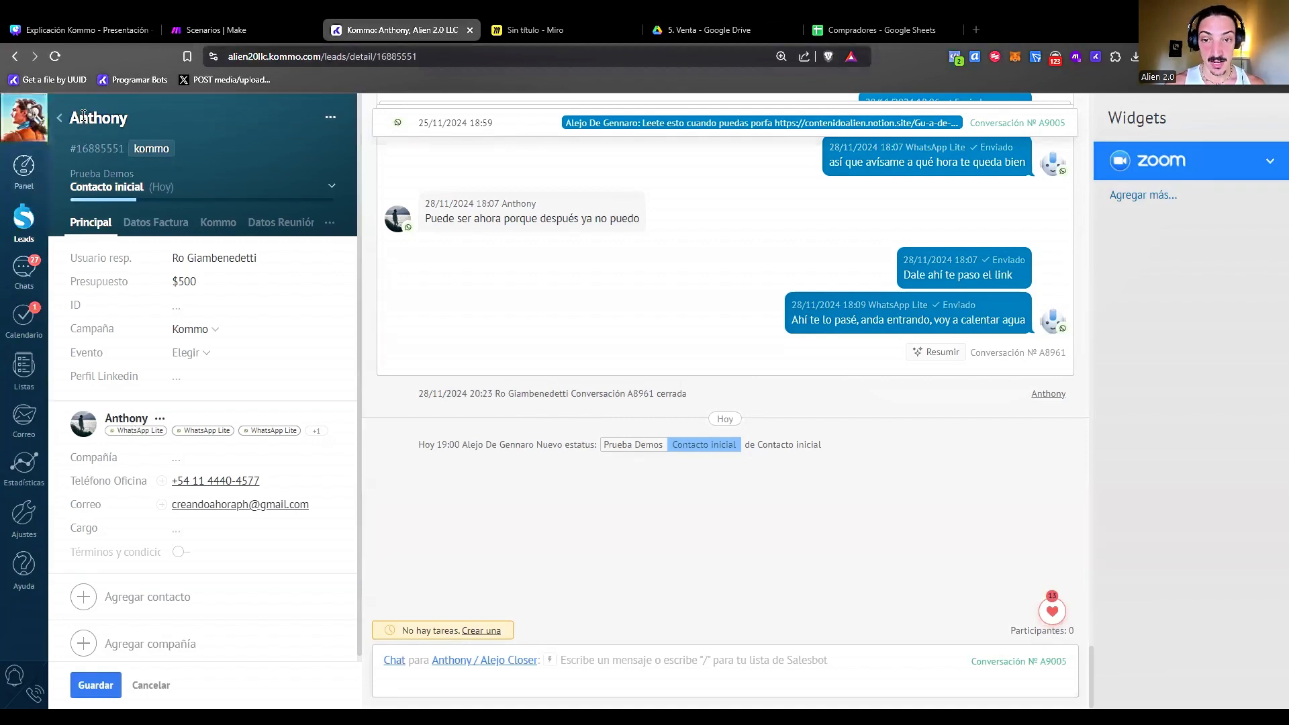
{"action": "left_click", "coordinate": [93, 118]}
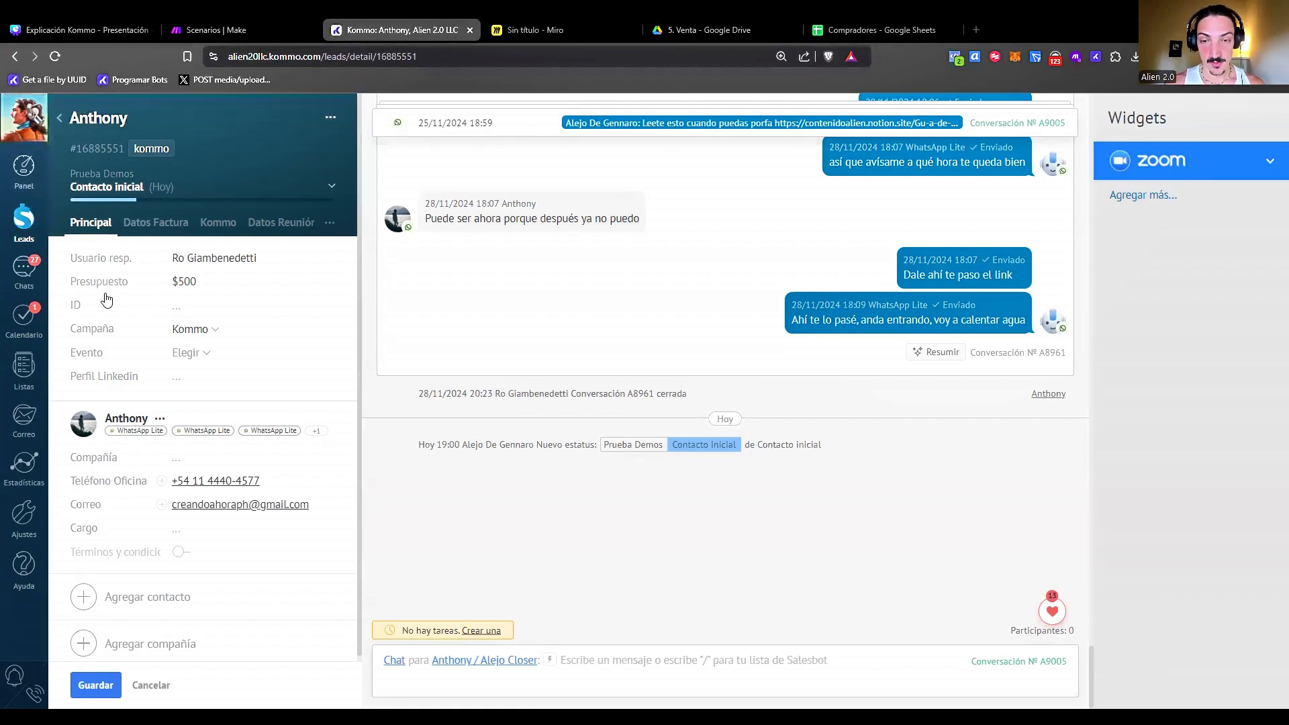
{"action": "left_click", "coordinate": [179, 486]}
{"action": "left_click", "coordinate": [173, 479]}
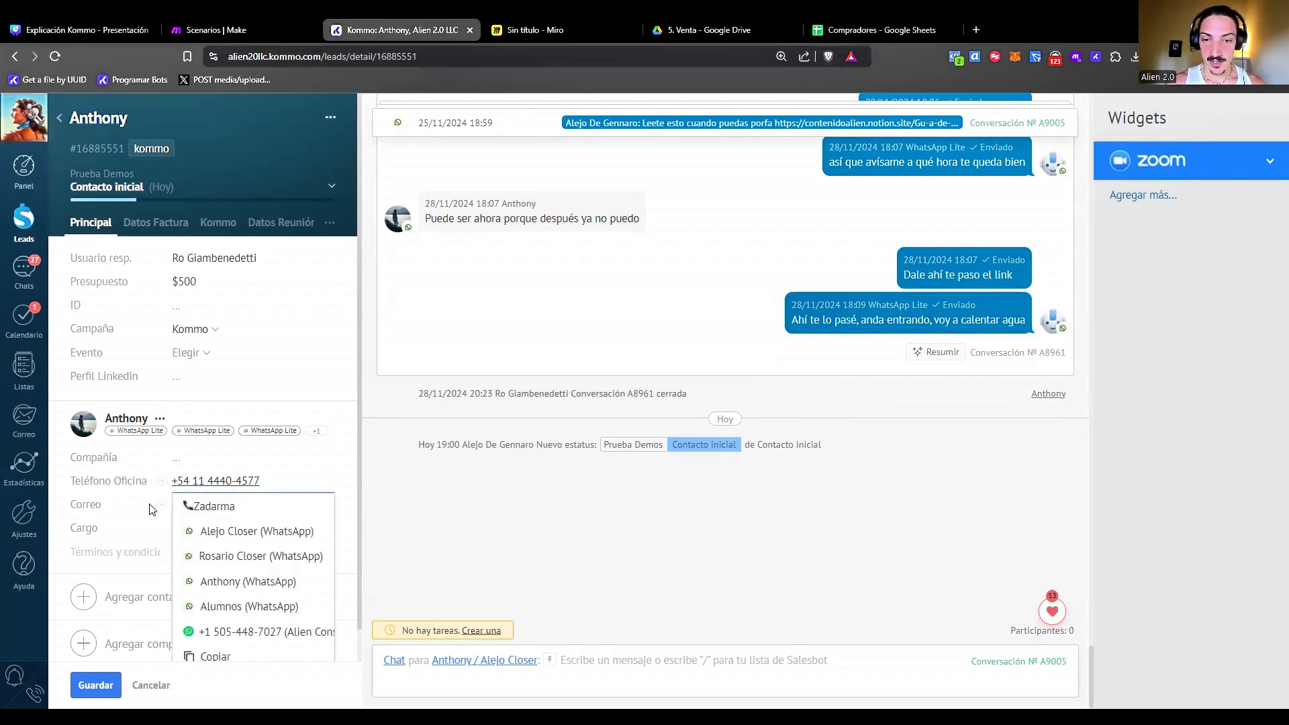
{"action": "left_click", "coordinate": [148, 506]}
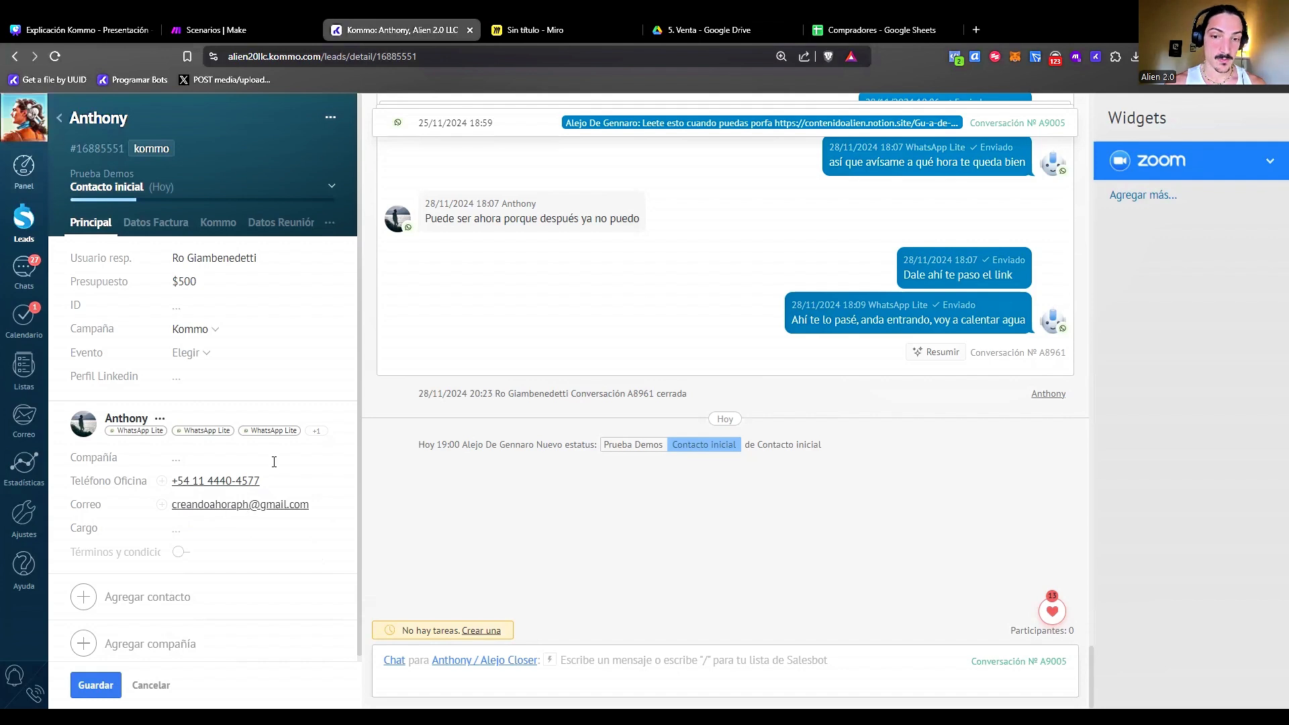
{"action": "left_click", "coordinate": [60, 119]}
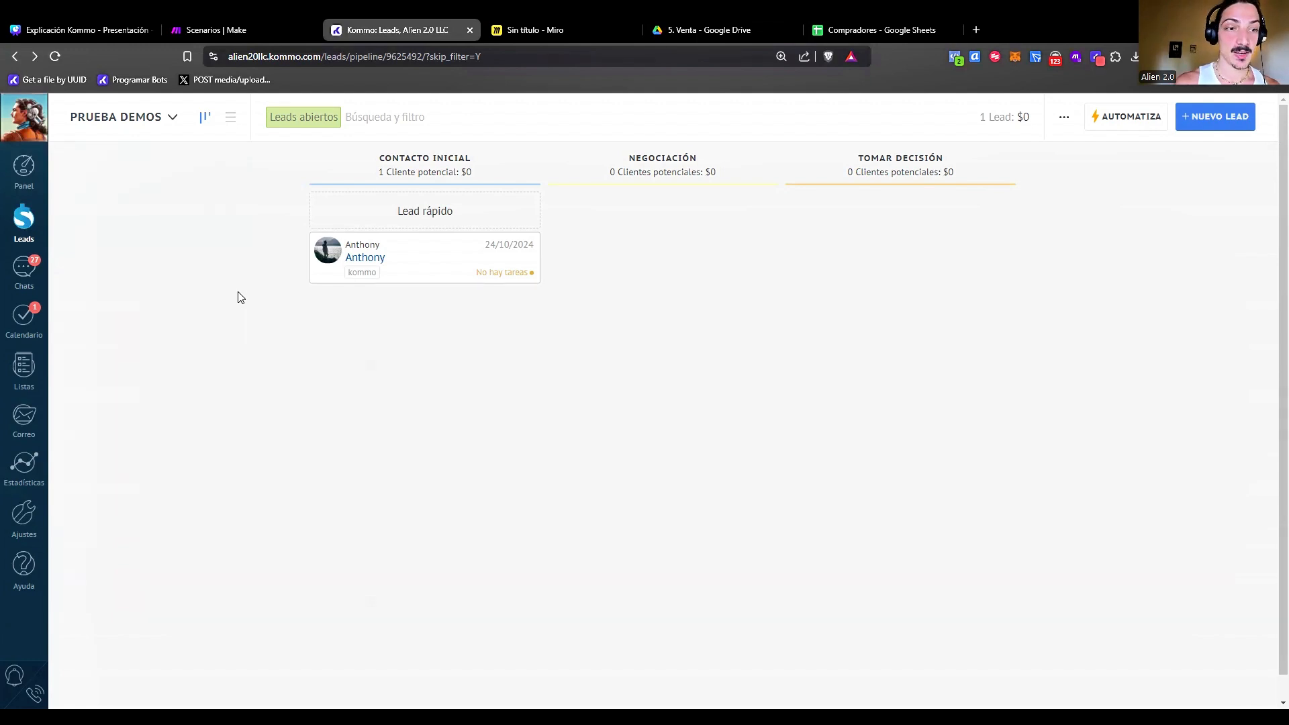
Switch to the Compradores spreadsheet in Google Sheets and go through row 2 under Nombre, Número and Correo.
{"action": "left_click", "coordinate": [866, 30]}
{"action": "left_click", "coordinate": [112, 296]}
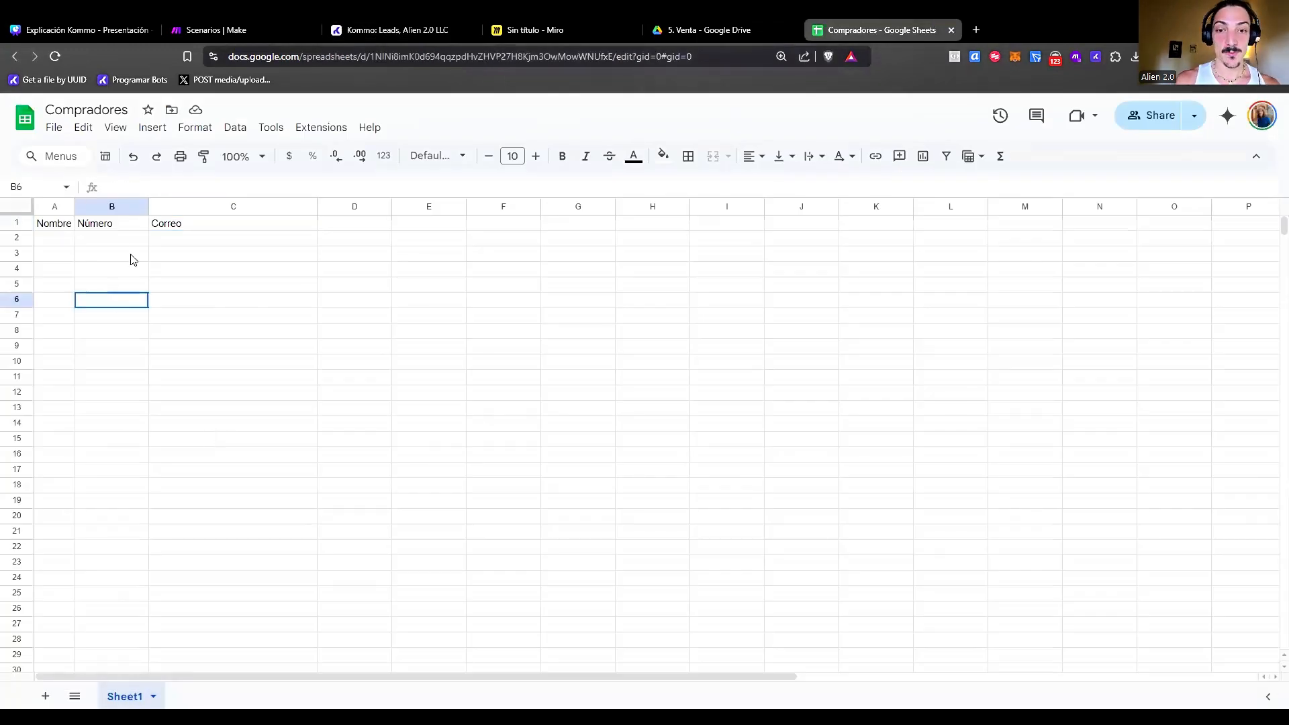
{"action": "left_click", "coordinate": [62, 225]}
{"action": "left_click", "coordinate": [63, 238]}
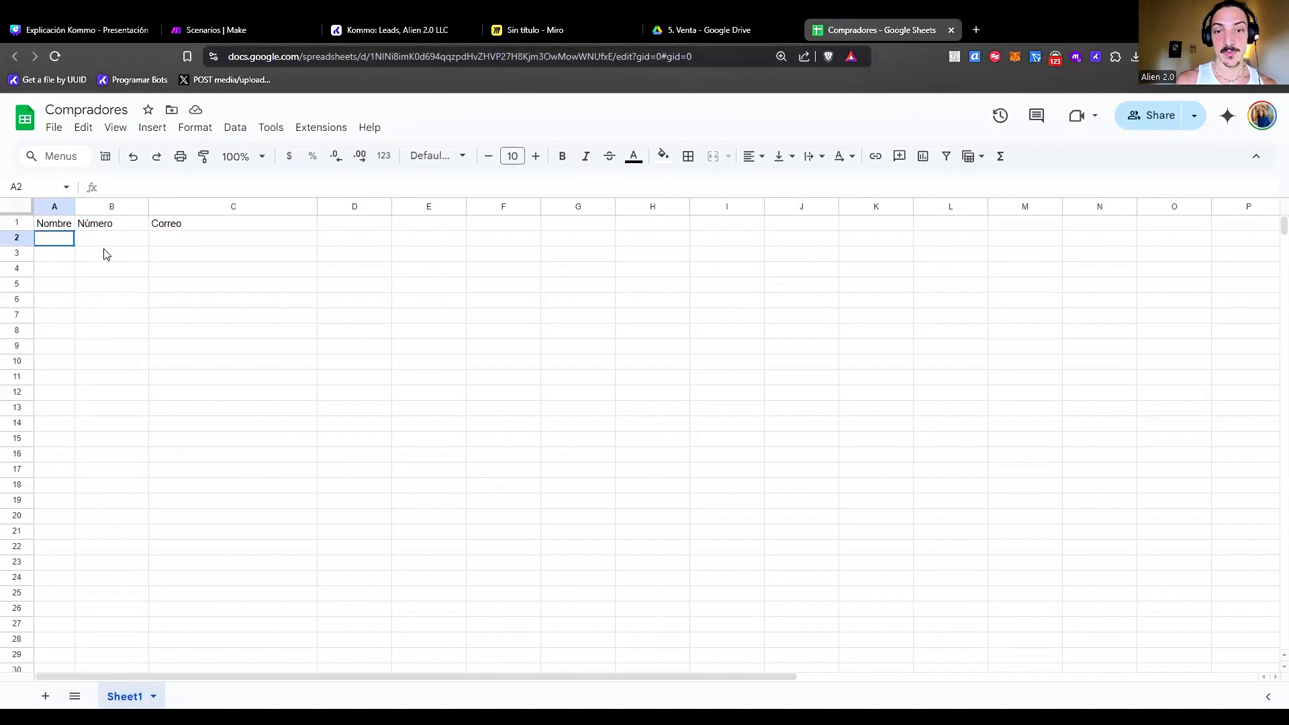
{"action": "key", "text": "Tab"}
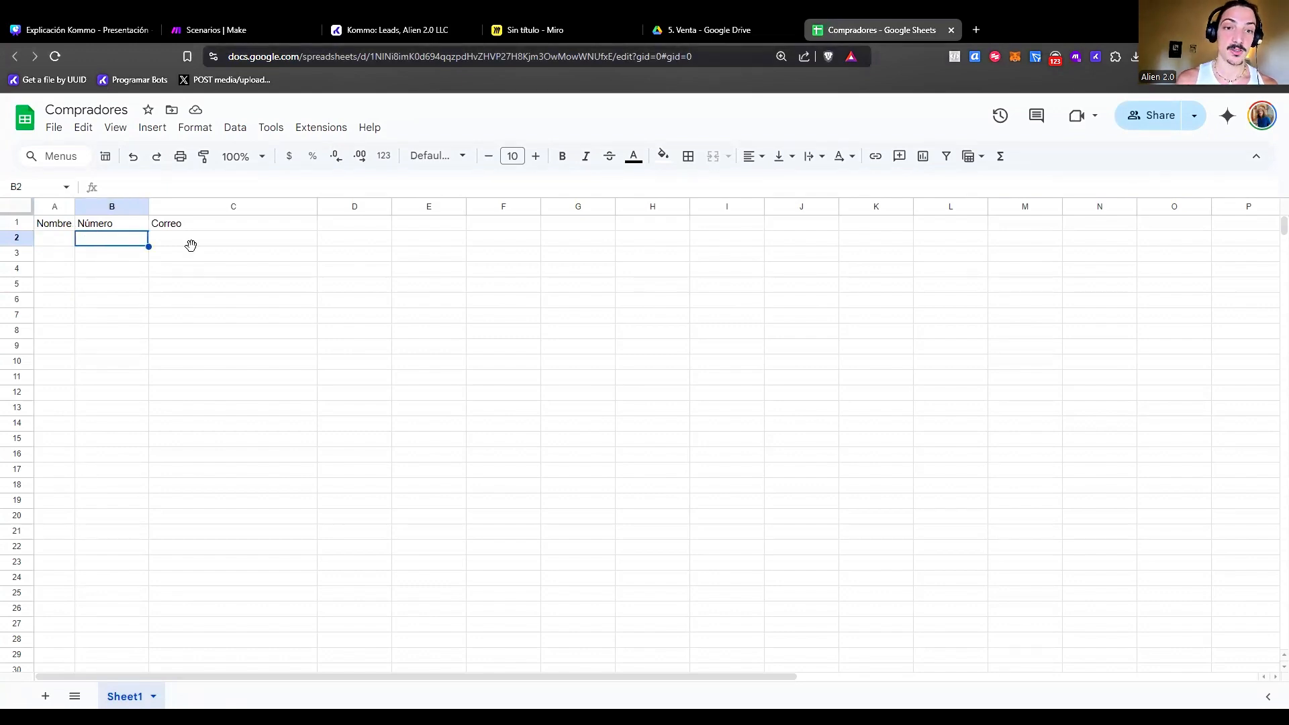
{"action": "key", "text": "Tab"}
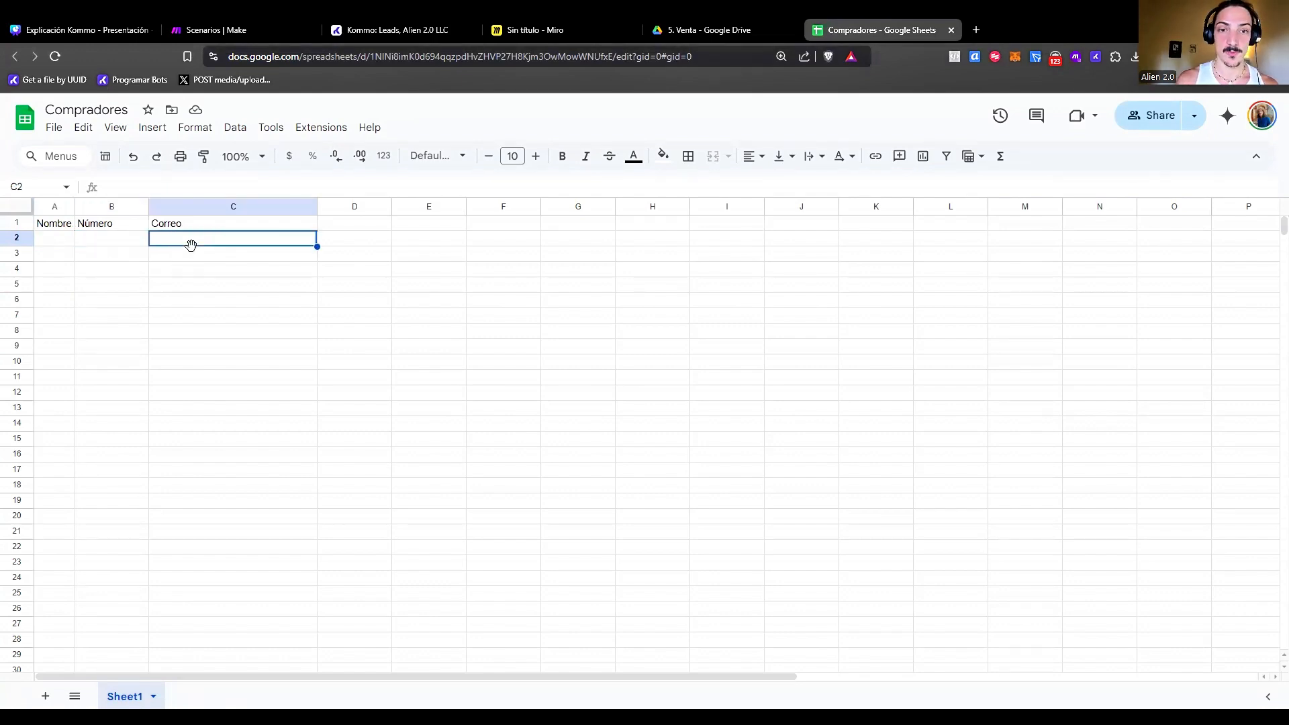
Switch to Make and create a new scenario from the scenarios list.
{"action": "left_click", "coordinate": [201, 26]}
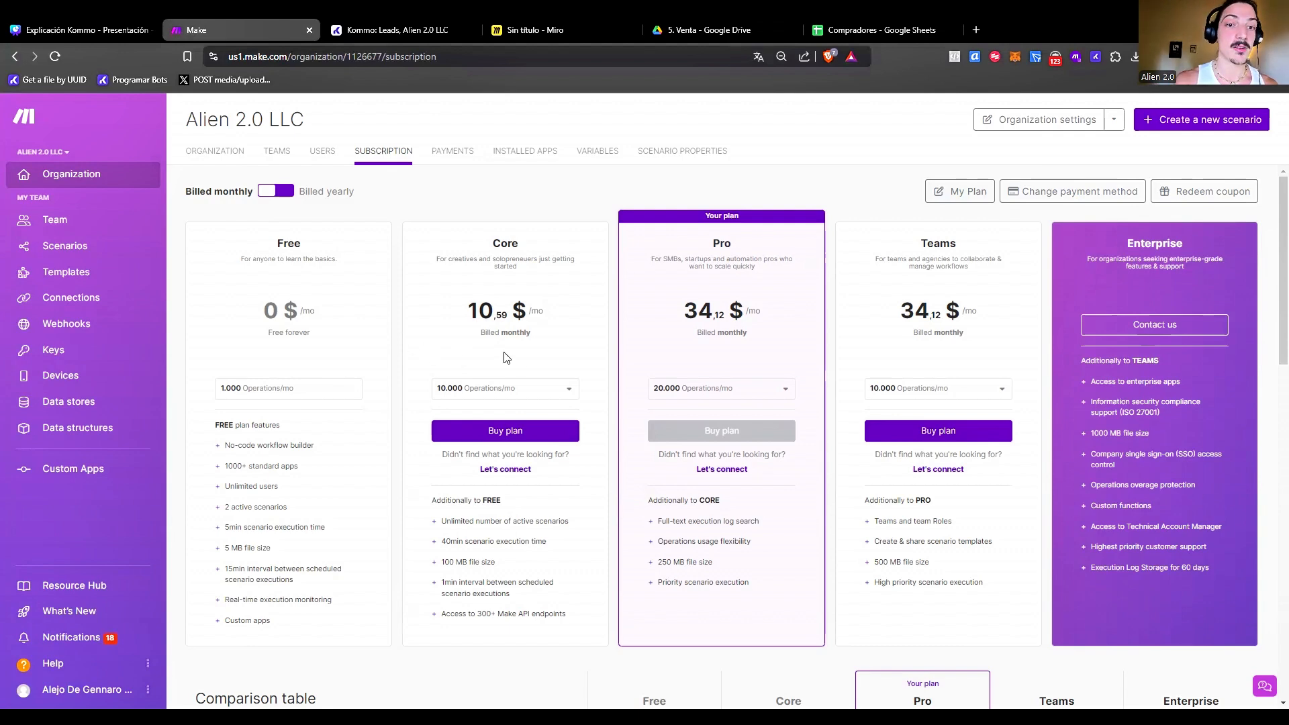
{"action": "left_click", "coordinate": [64, 246]}
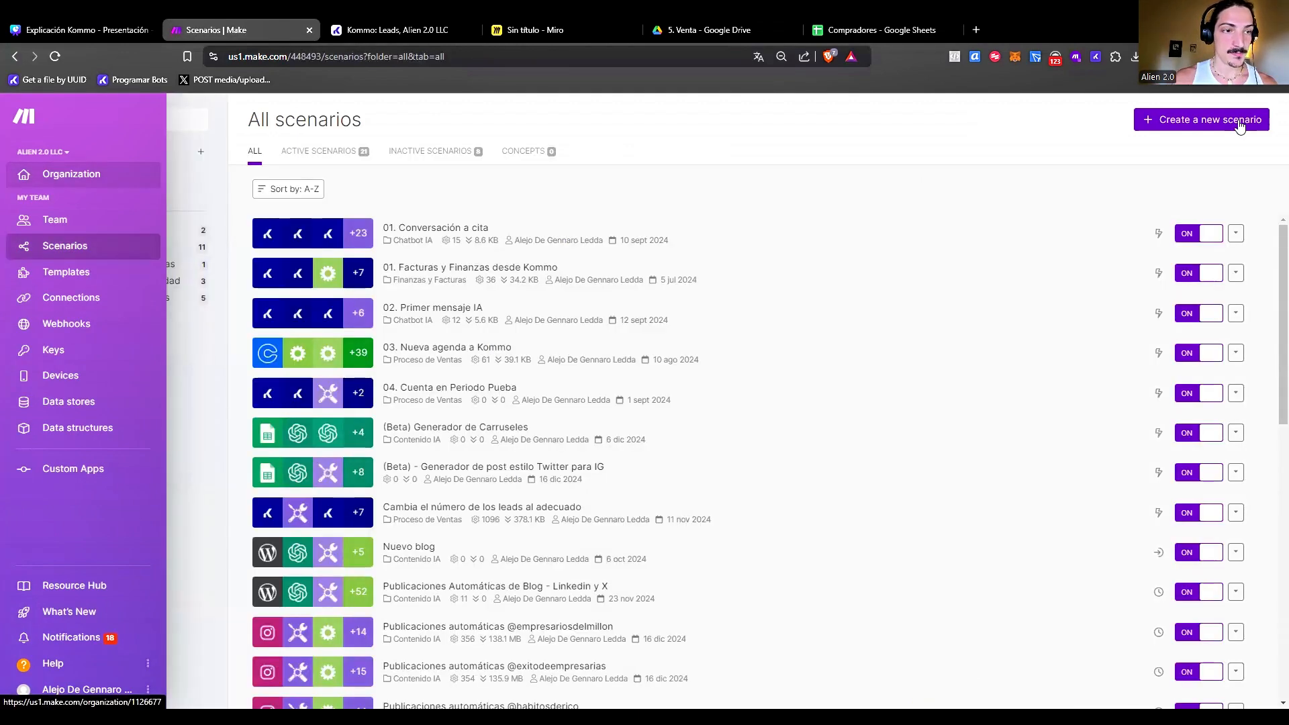
{"action": "left_click", "coordinate": [1241, 121]}
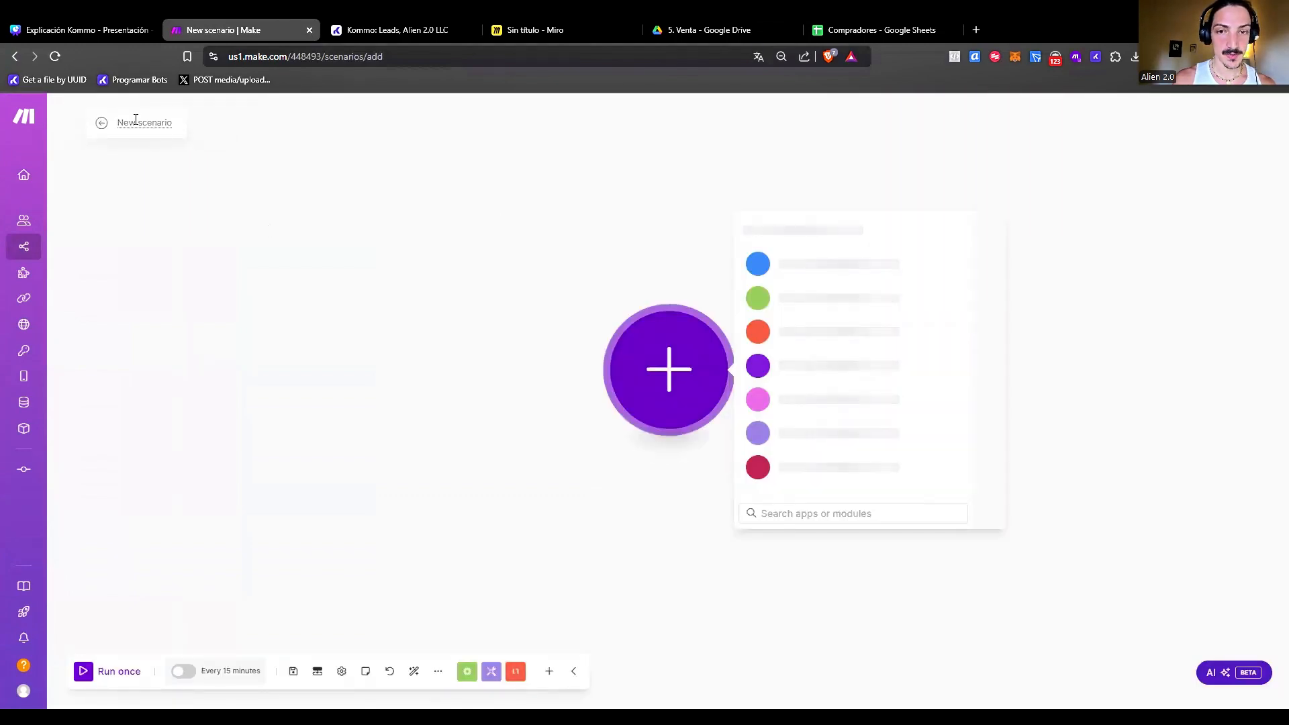
Add the Kommo Watch Events trigger as the first module of the scenario.
{"action": "left_click", "coordinate": [799, 298]}
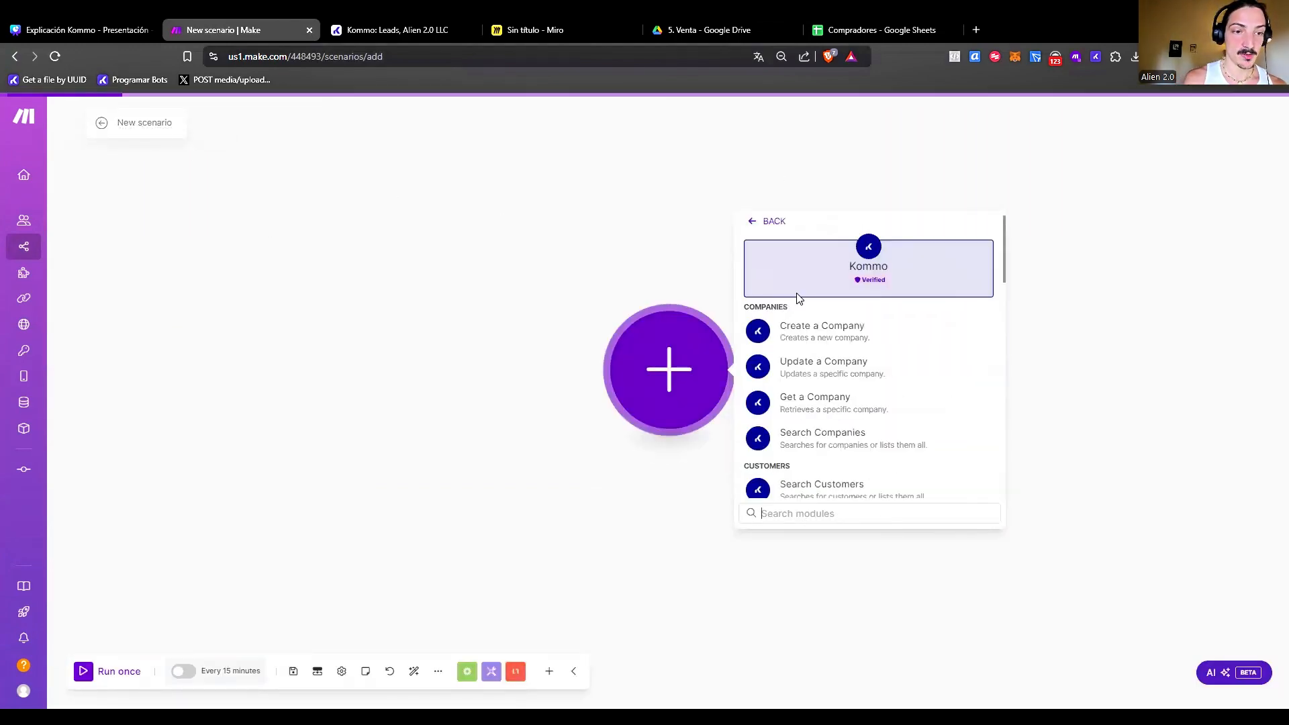
{"action": "scroll", "coordinate": [802, 296], "scroll_direction": "down", "scroll_amount": 6}
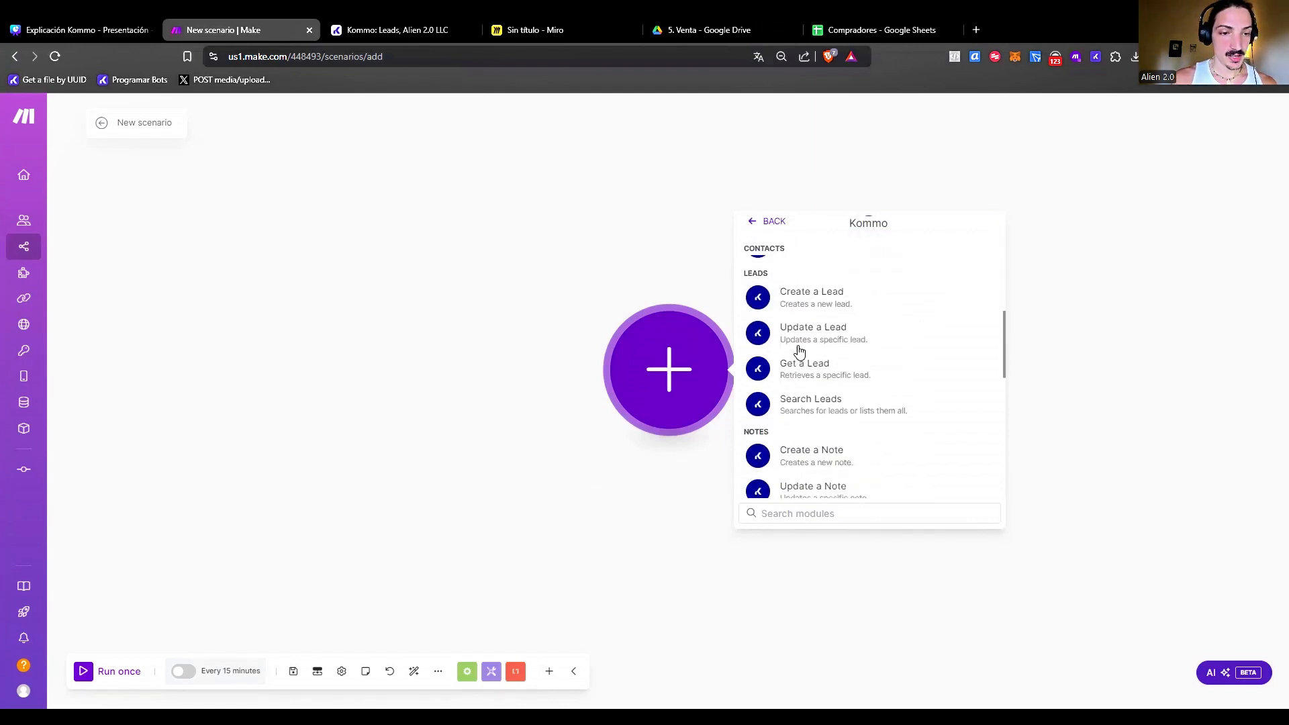
{"action": "scroll", "coordinate": [799, 351], "scroll_direction": "down", "scroll_amount": 5}
{"action": "scroll", "coordinate": [797, 351], "scroll_direction": "up", "scroll_amount": 12}
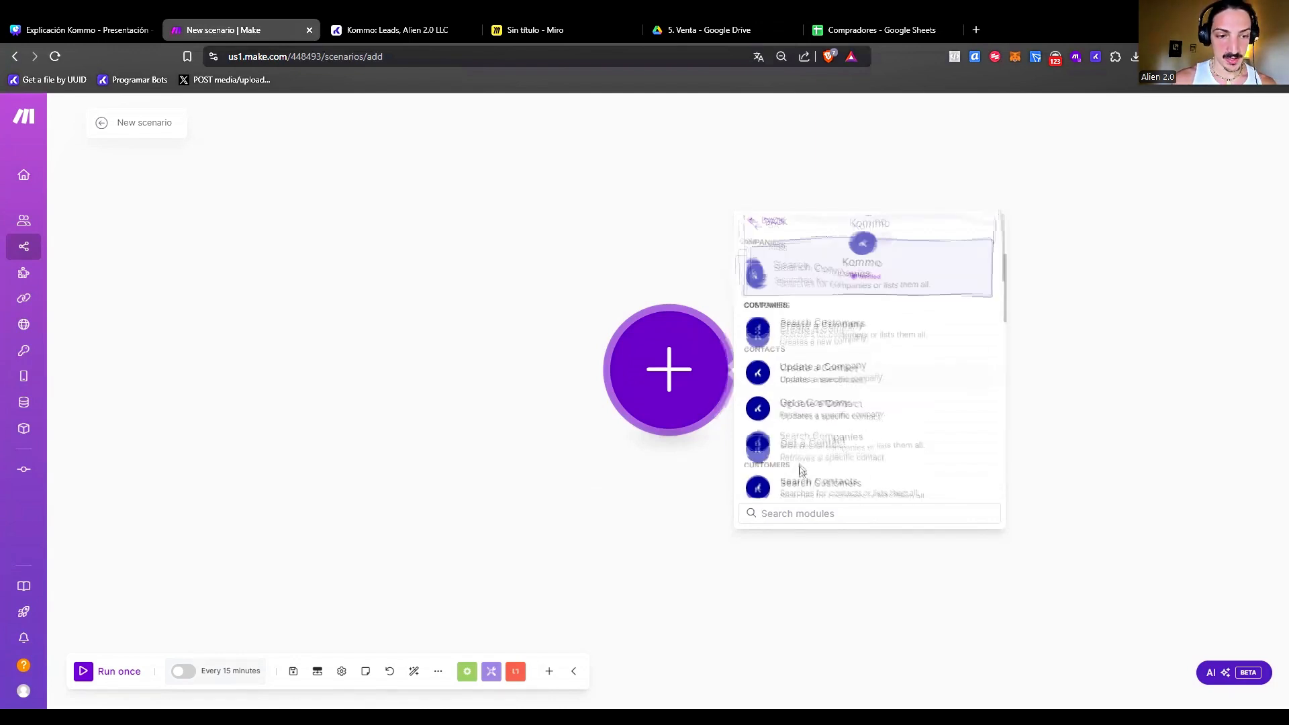
{"action": "scroll", "coordinate": [800, 464], "scroll_direction": "down", "scroll_amount": 10}
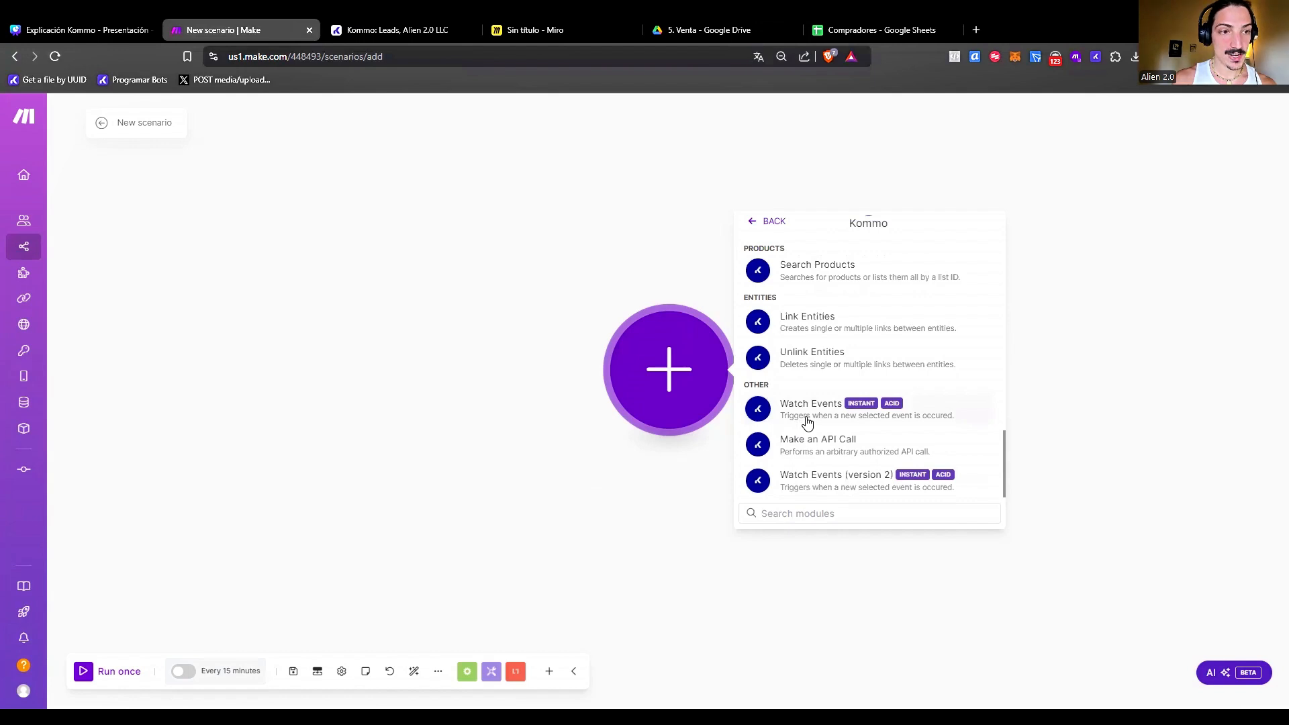
{"action": "left_click", "coordinate": [807, 421]}
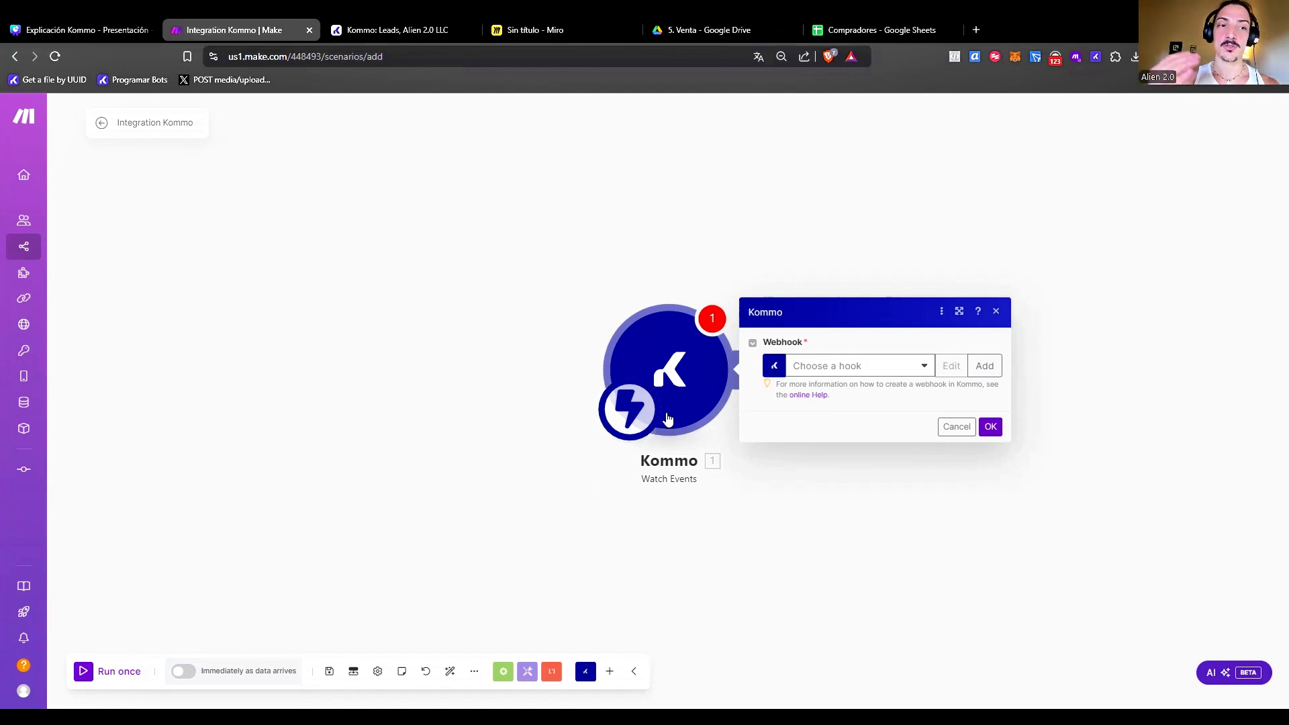
Start a new webhook for the Kommo trigger instead of an existing one and name it Prueba Youtube.
{"action": "left_click", "coordinate": [849, 365]}
{"action": "left_click", "coordinate": [863, 366]}
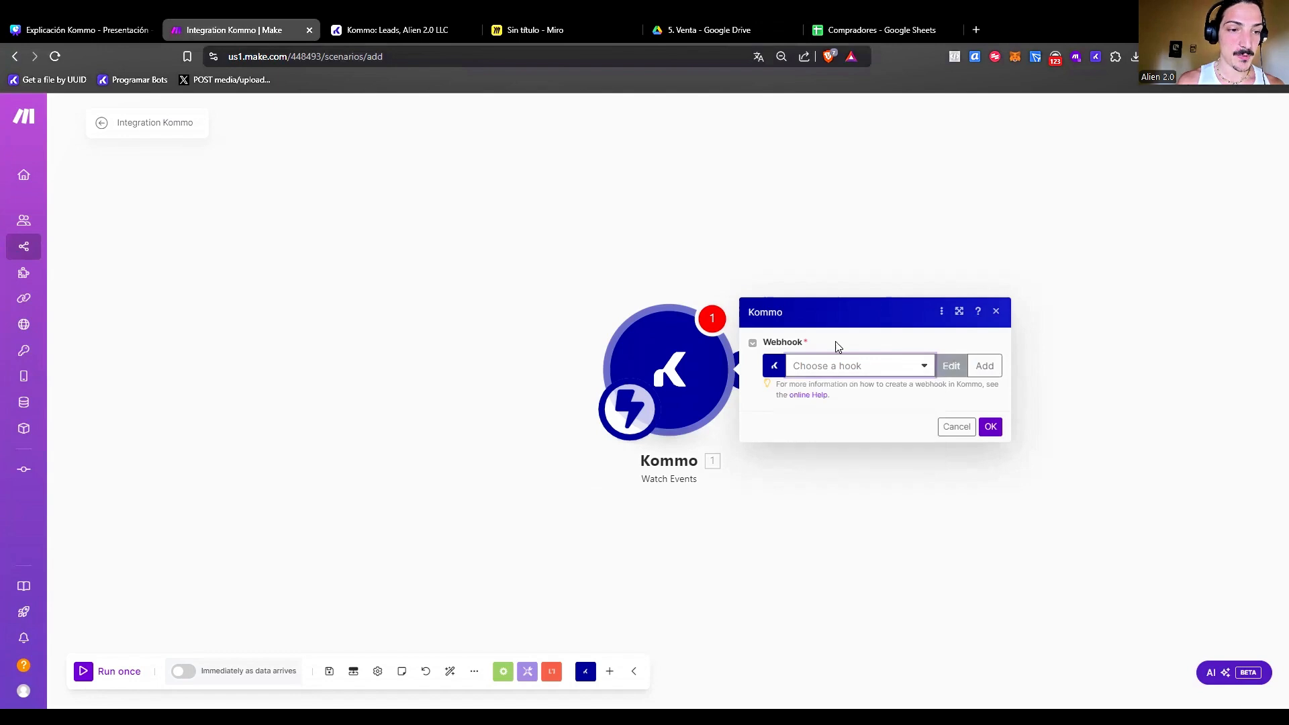
{"action": "left_click", "coordinate": [897, 365]}
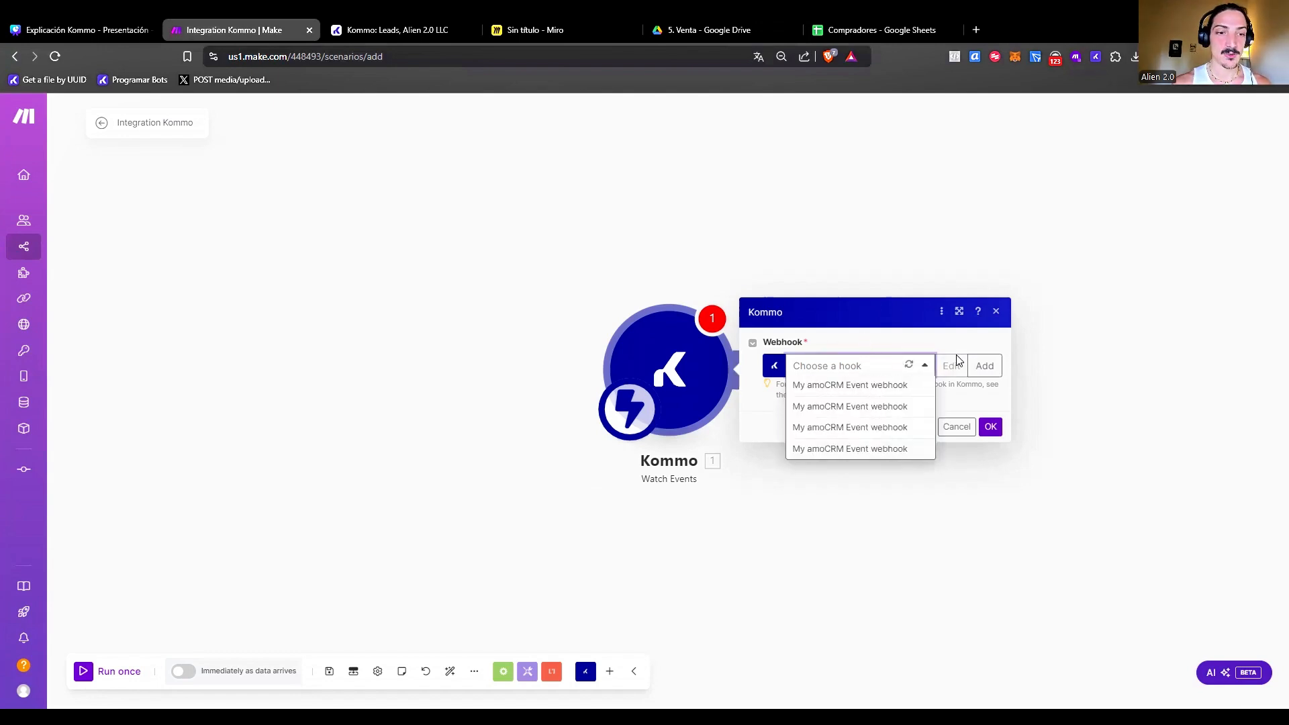
{"action": "left_click", "coordinate": [989, 366]}
{"action": "left_click", "coordinate": [992, 368]}
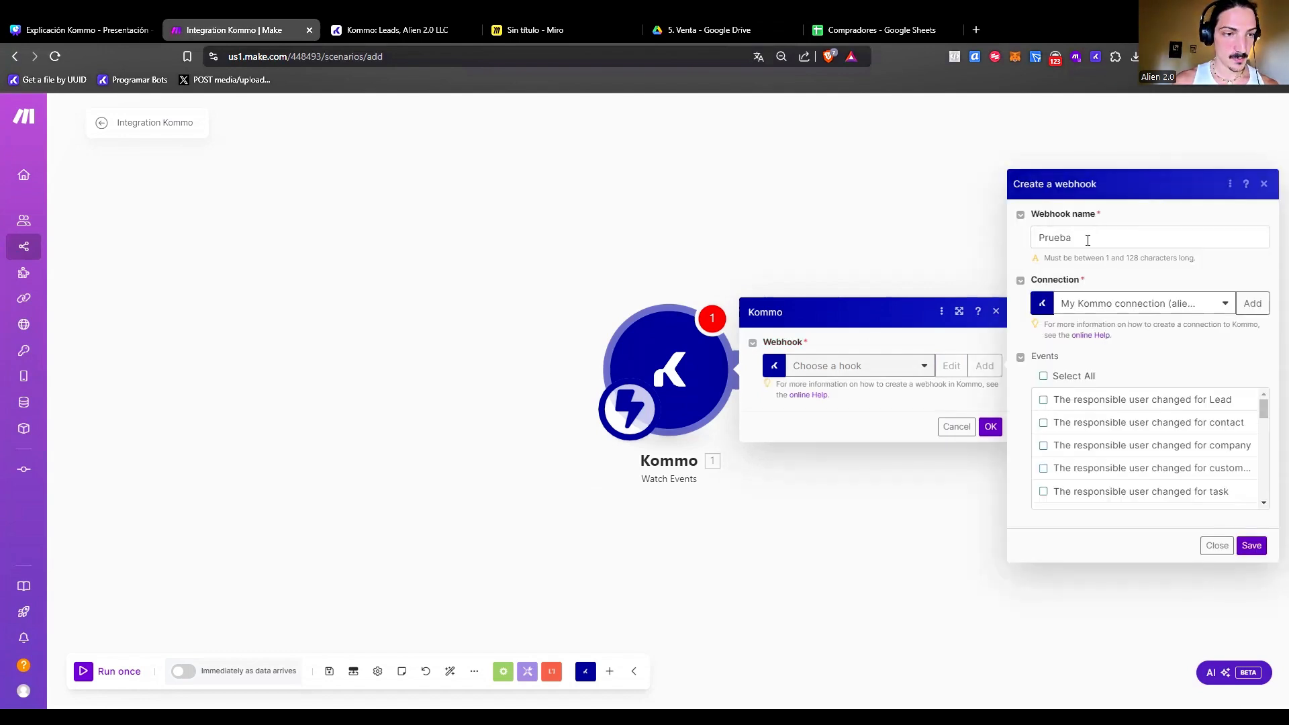
{"action": "left_click", "coordinate": [1088, 240]}
{"action": "type", "text": "Yo"}
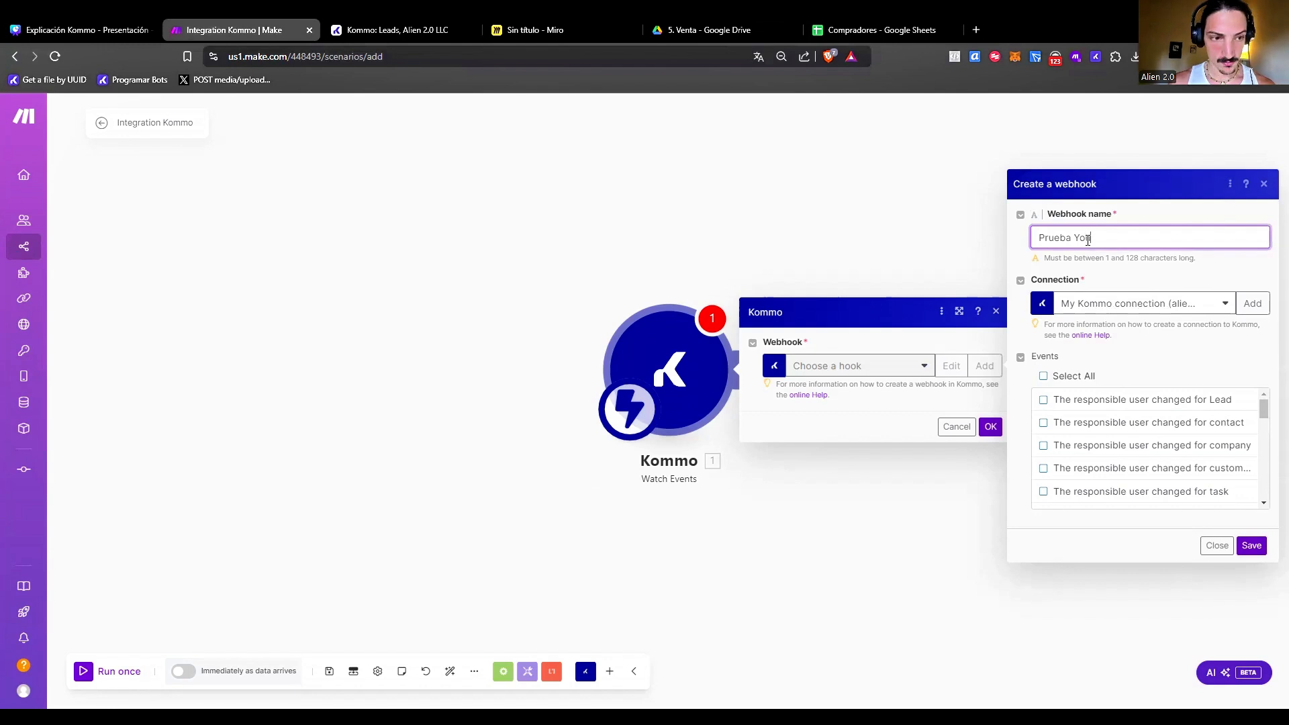
{"action": "type", "text": "utub"}
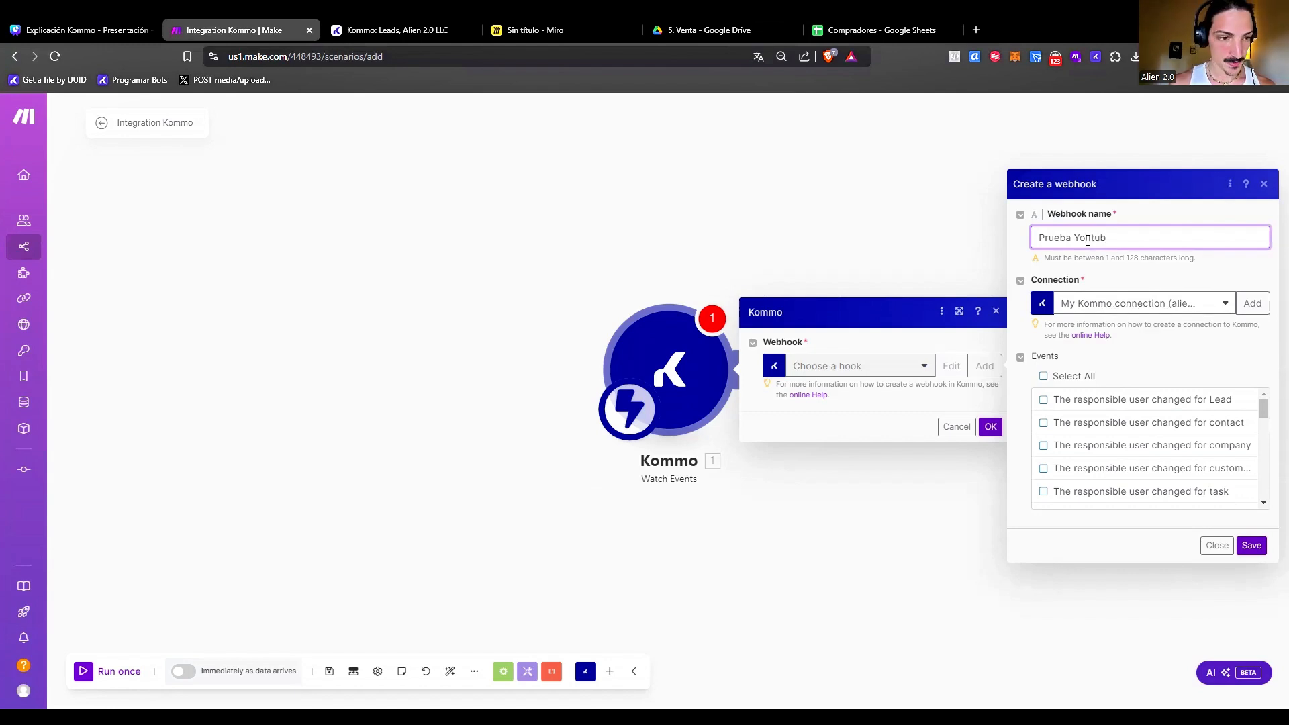
{"action": "type", "text": "e"}
Enable the Note added to lead event for the webhook, save it and show its address.
{"action": "scroll", "coordinate": [1076, 405], "scroll_direction": "down", "scroll_amount": 4}
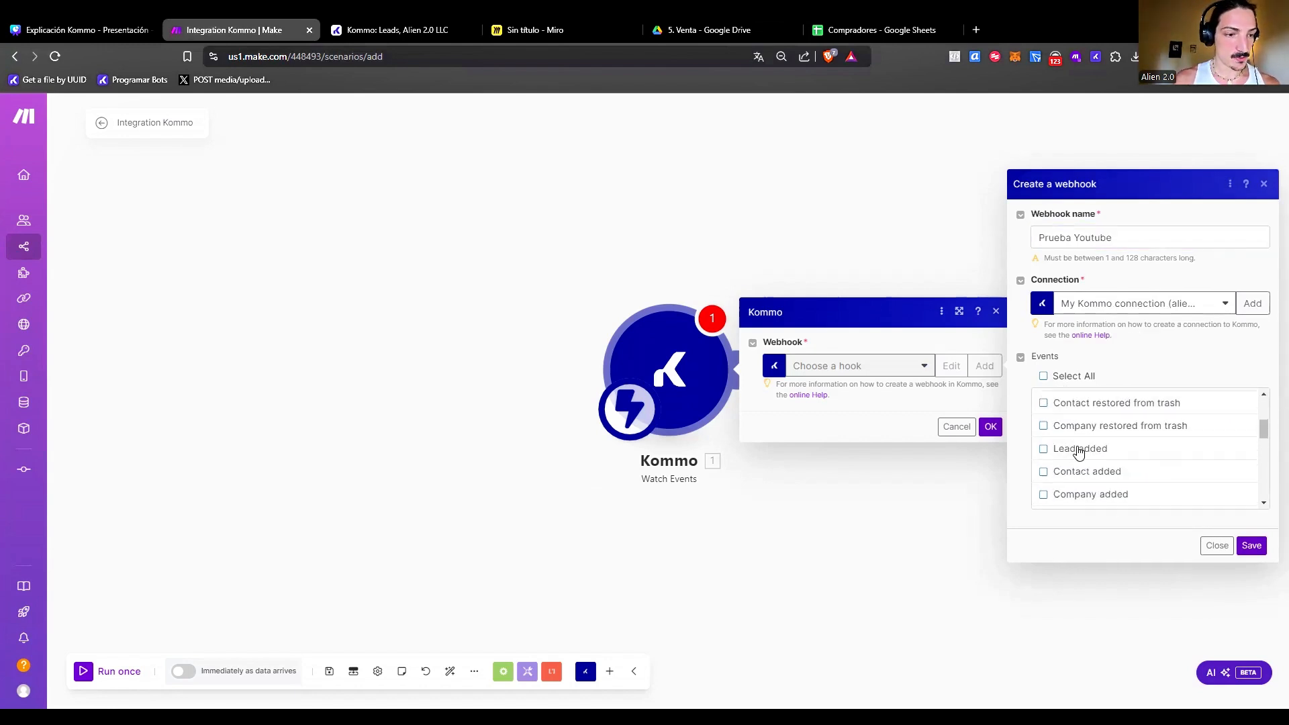
{"action": "scroll", "coordinate": [1077, 452], "scroll_direction": "down", "scroll_amount": 10}
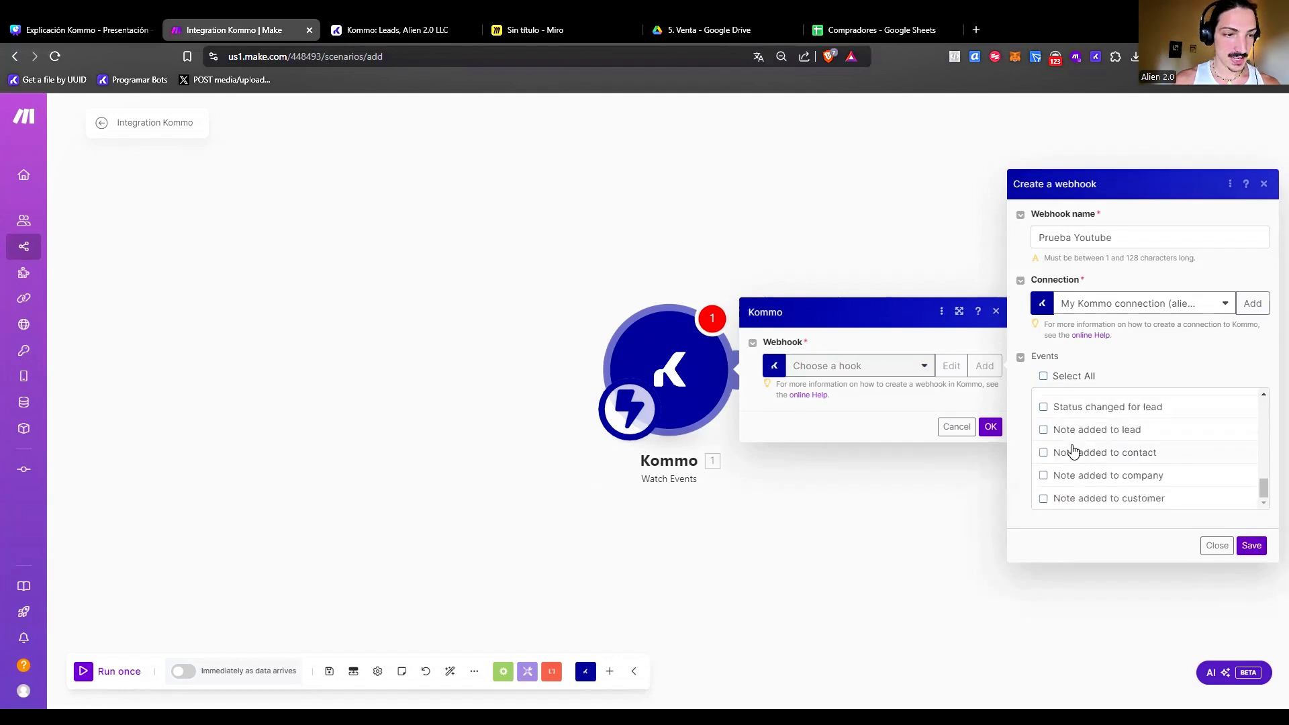
{"action": "scroll", "coordinate": [1073, 451], "scroll_direction": "up", "scroll_amount": 12}
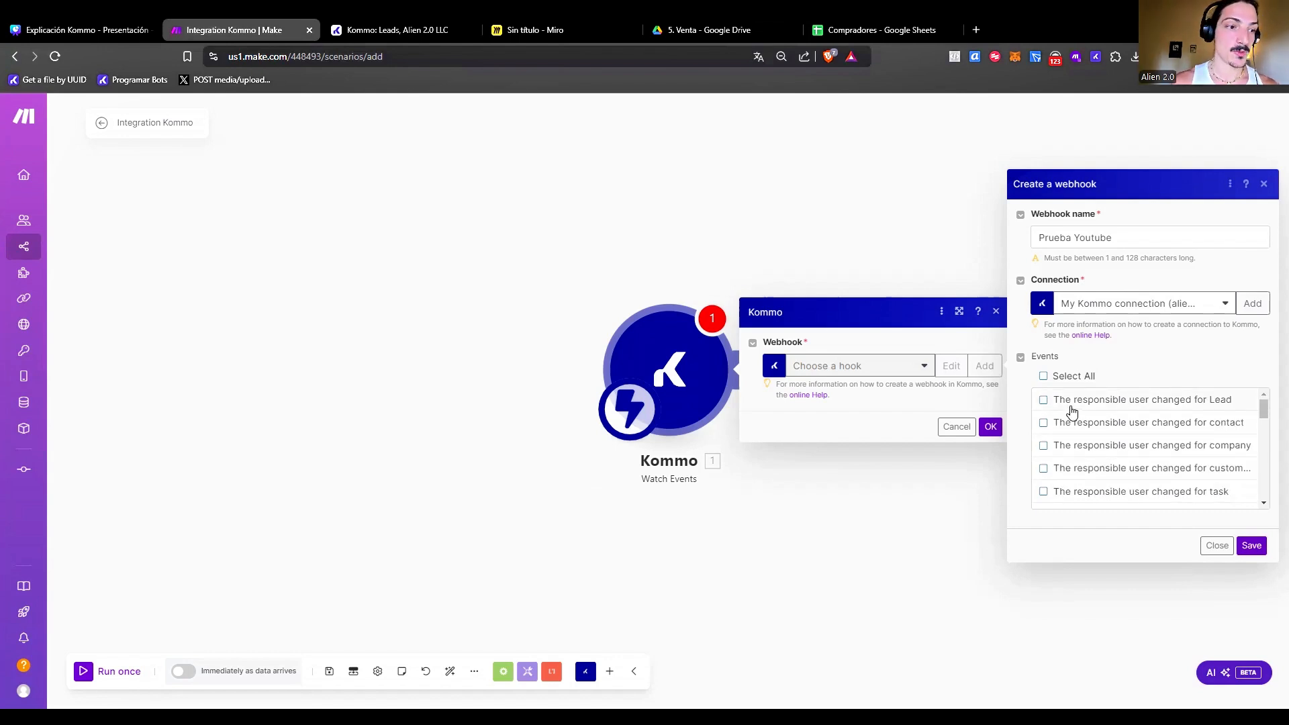
{"action": "scroll", "coordinate": [1073, 412], "scroll_direction": "down", "scroll_amount": 5}
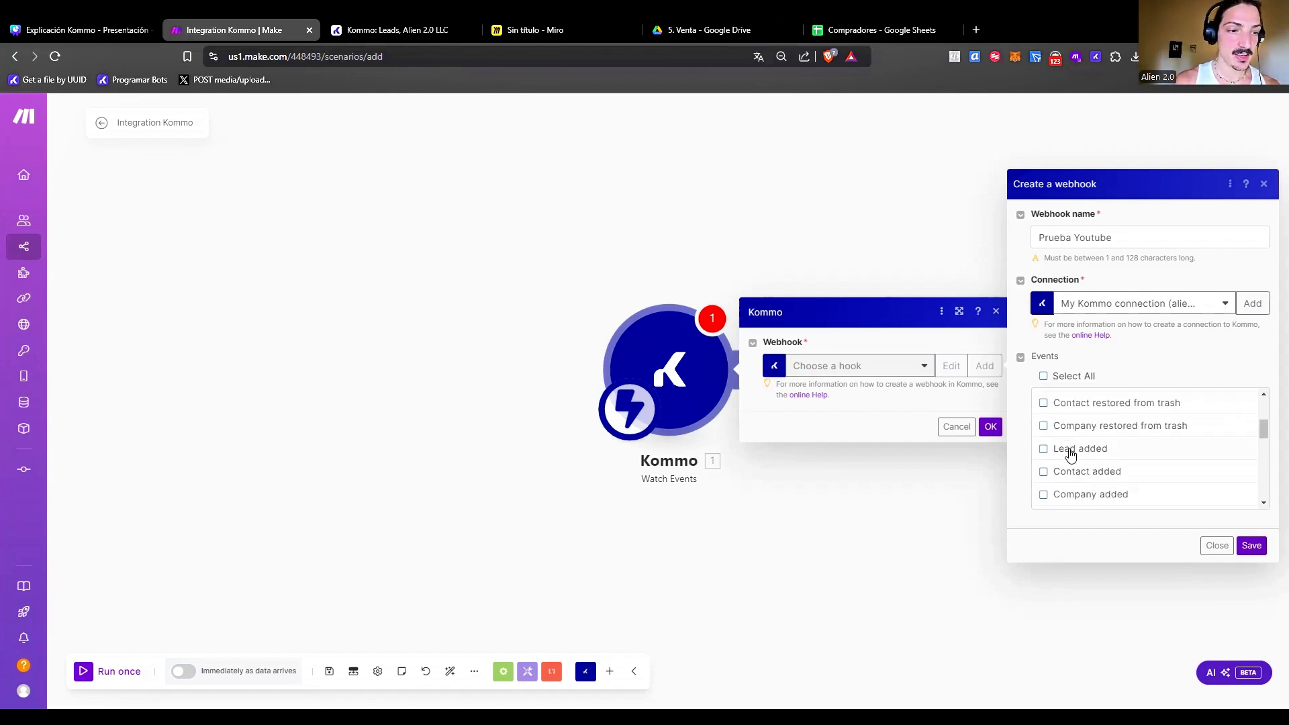
{"action": "scroll", "coordinate": [1074, 484], "scroll_direction": "down", "scroll_amount": 2}
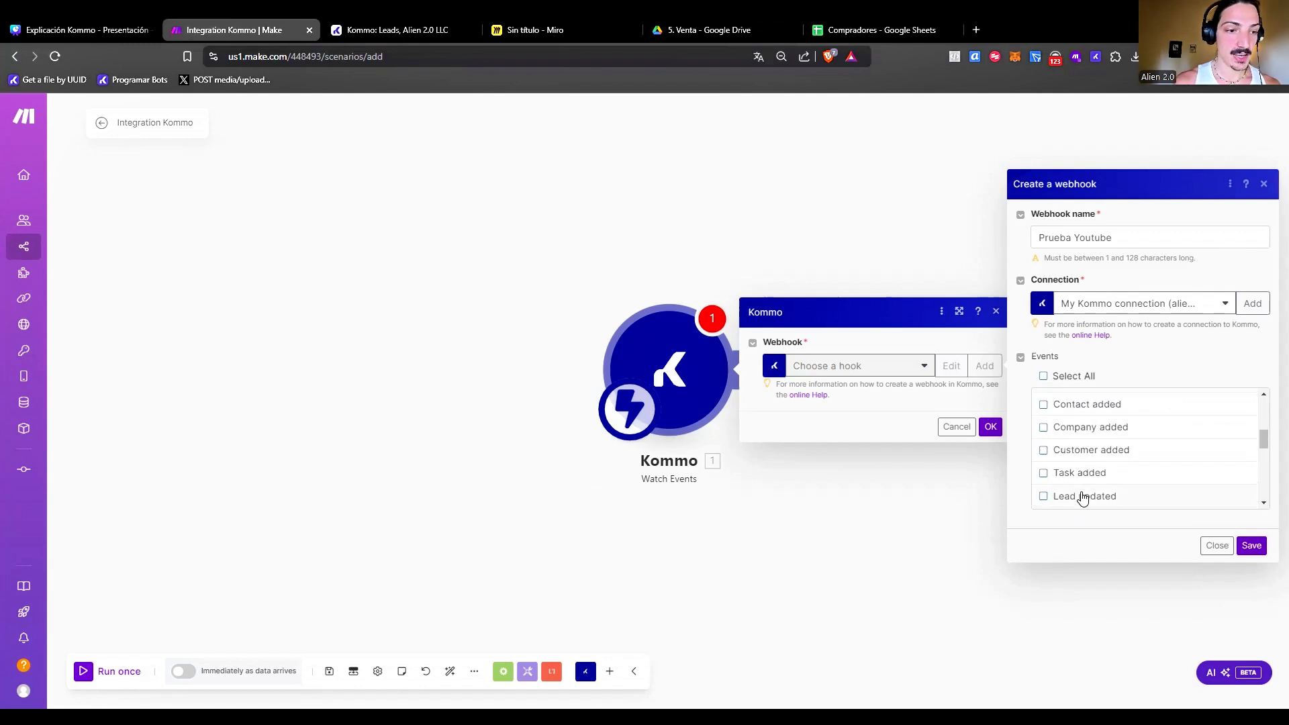
{"action": "scroll", "coordinate": [1071, 444], "scroll_direction": "down", "scroll_amount": 6}
{"action": "left_click", "coordinate": [1048, 437]}
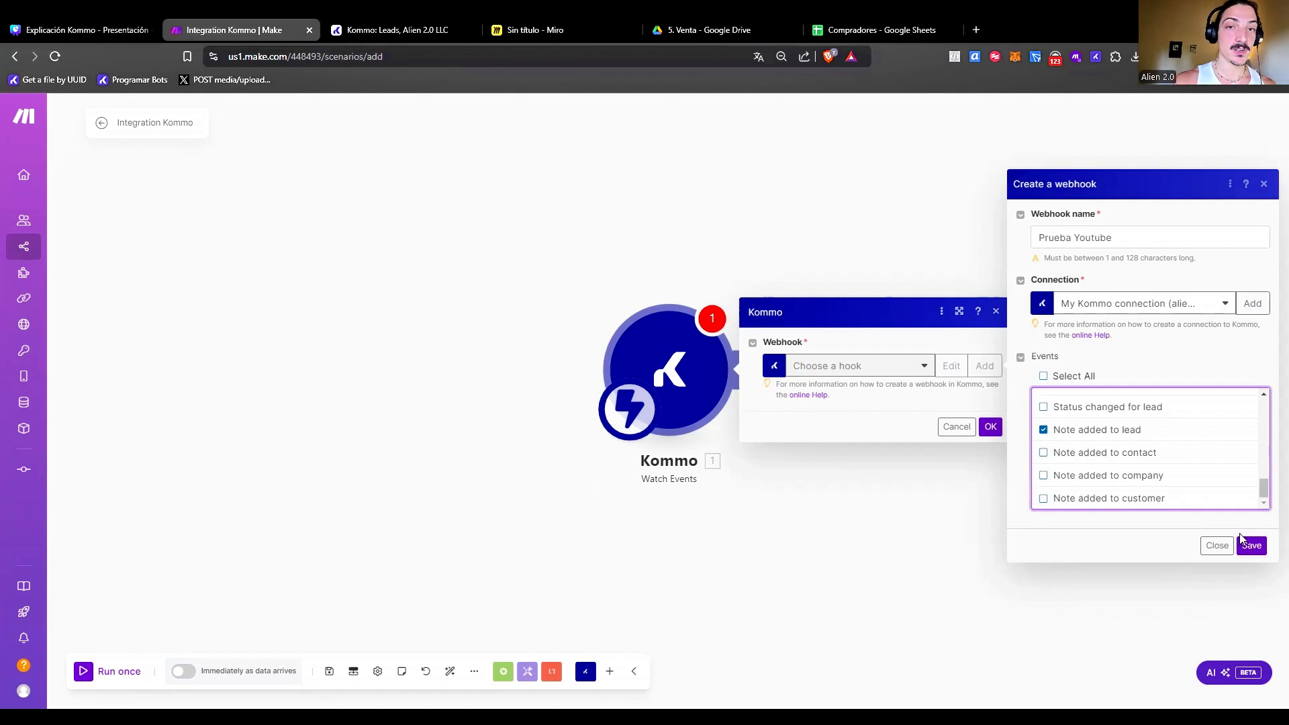
{"action": "left_click", "coordinate": [1251, 546]}
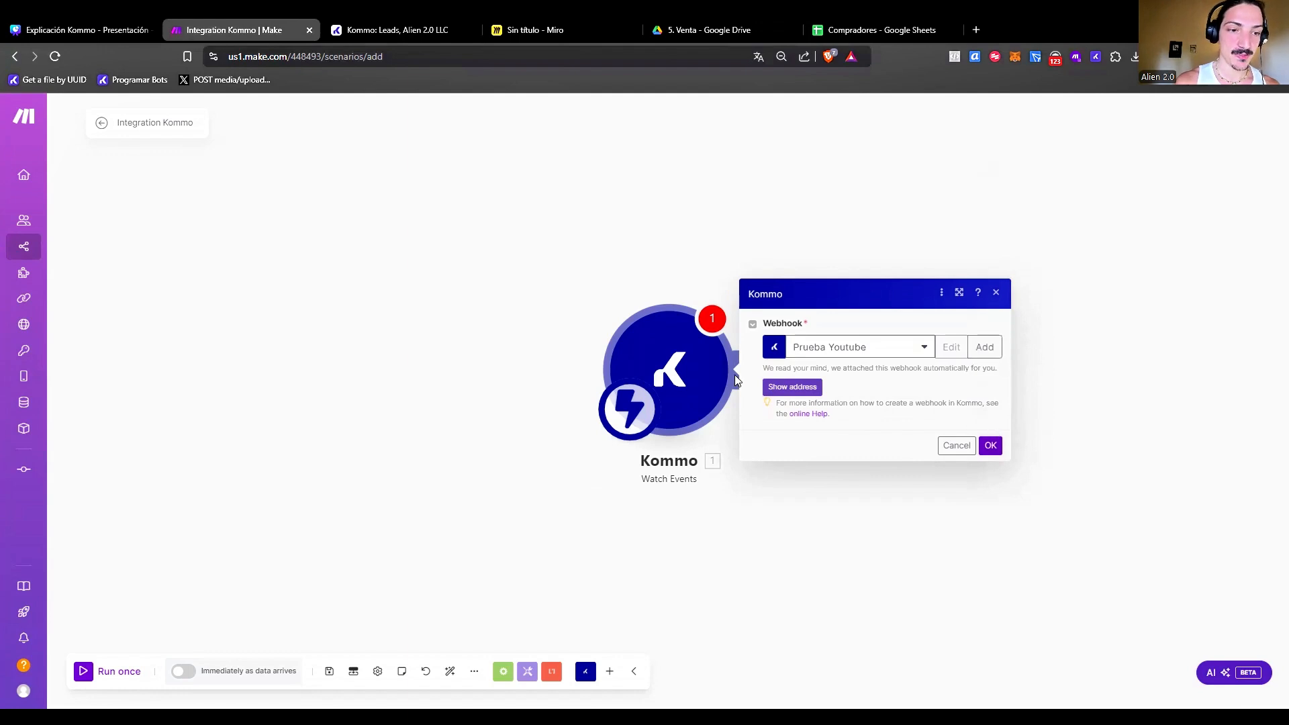
{"action": "left_click", "coordinate": [789, 393]}
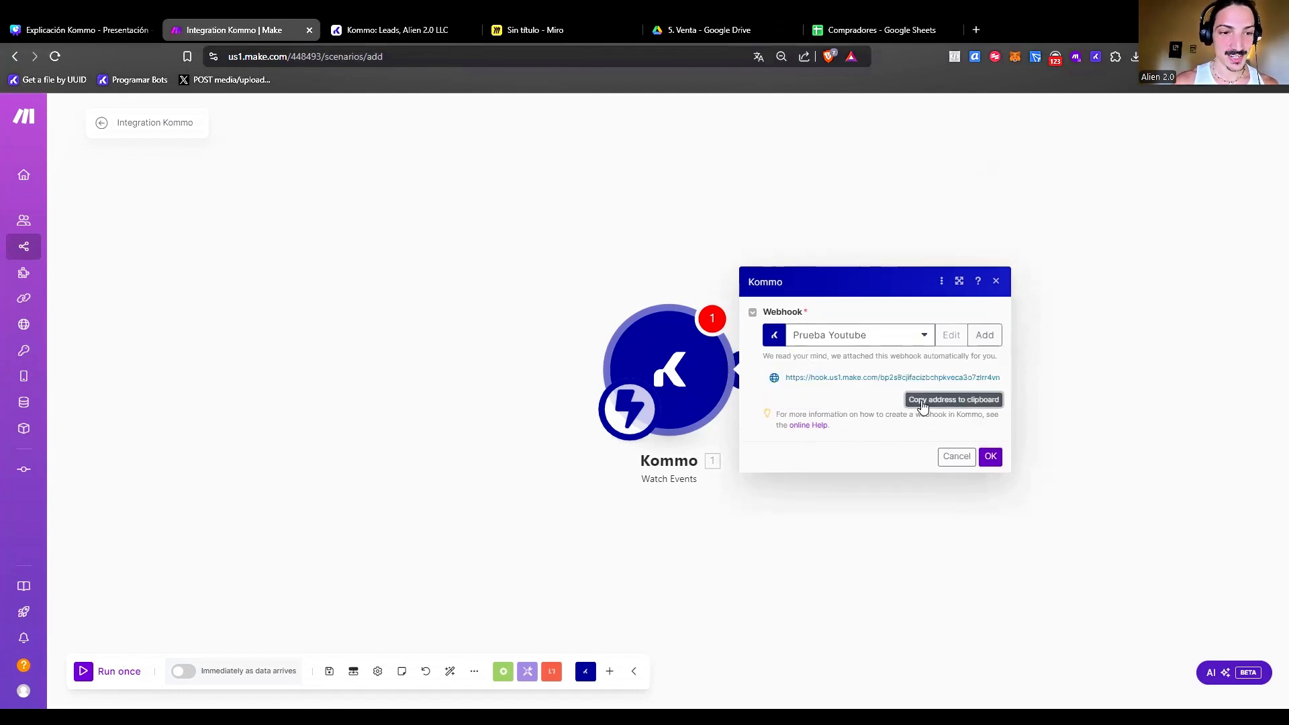
Accept the Kommo trigger settings, switch to Kommo's integration settings, delete the Nota agregada al lead webhook and save the webhook list.
{"action": "left_click", "coordinate": [990, 457]}
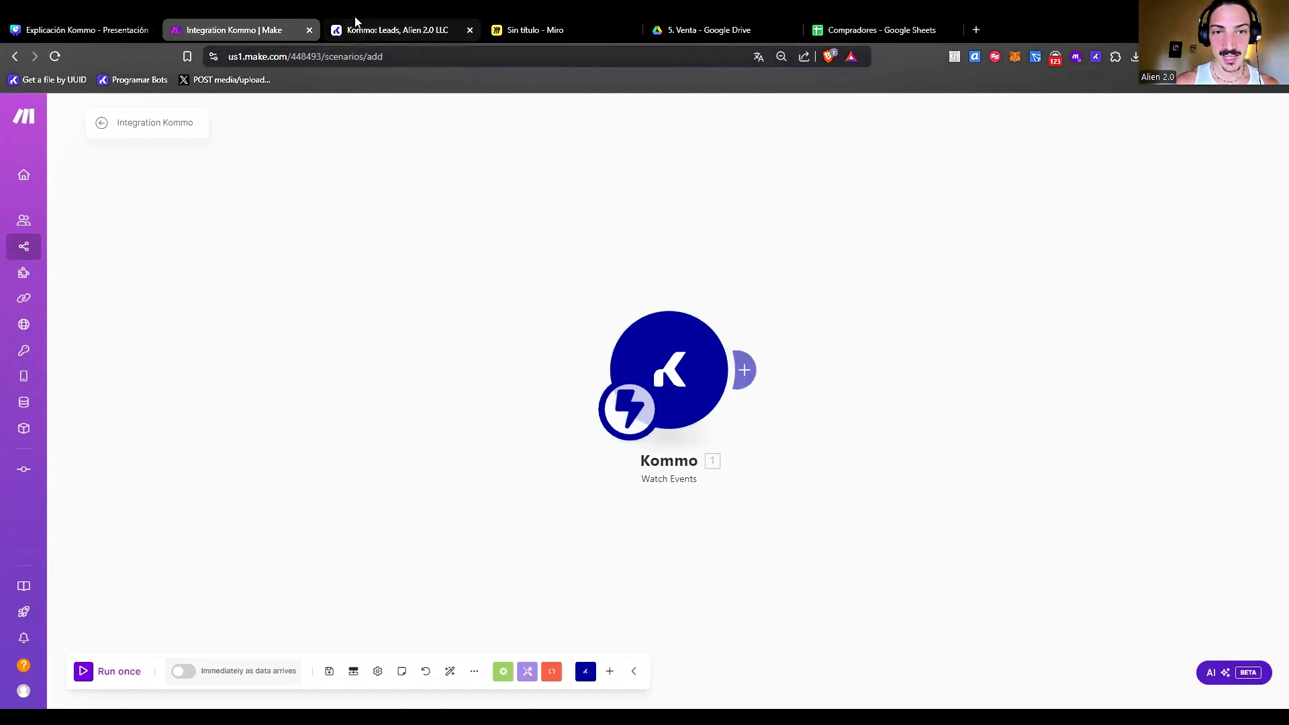
{"action": "left_click", "coordinate": [356, 22]}
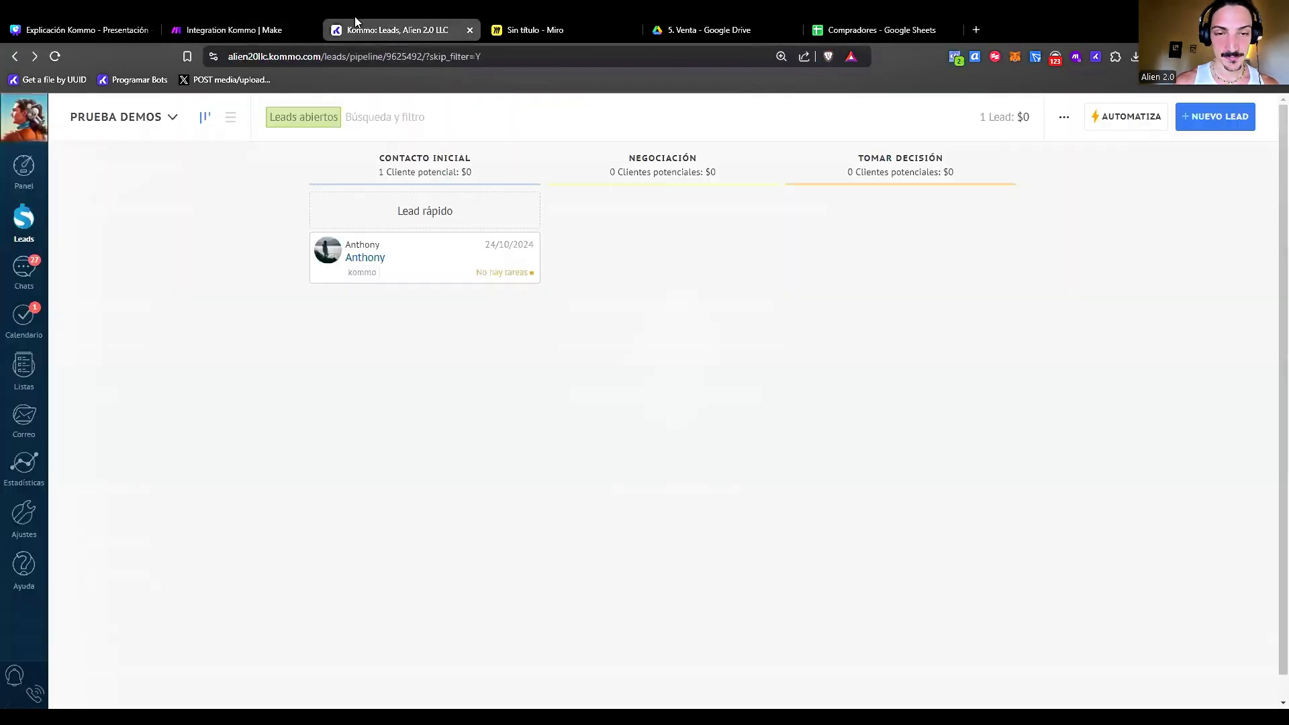
{"action": "middle_click", "coordinate": [86, 314]}
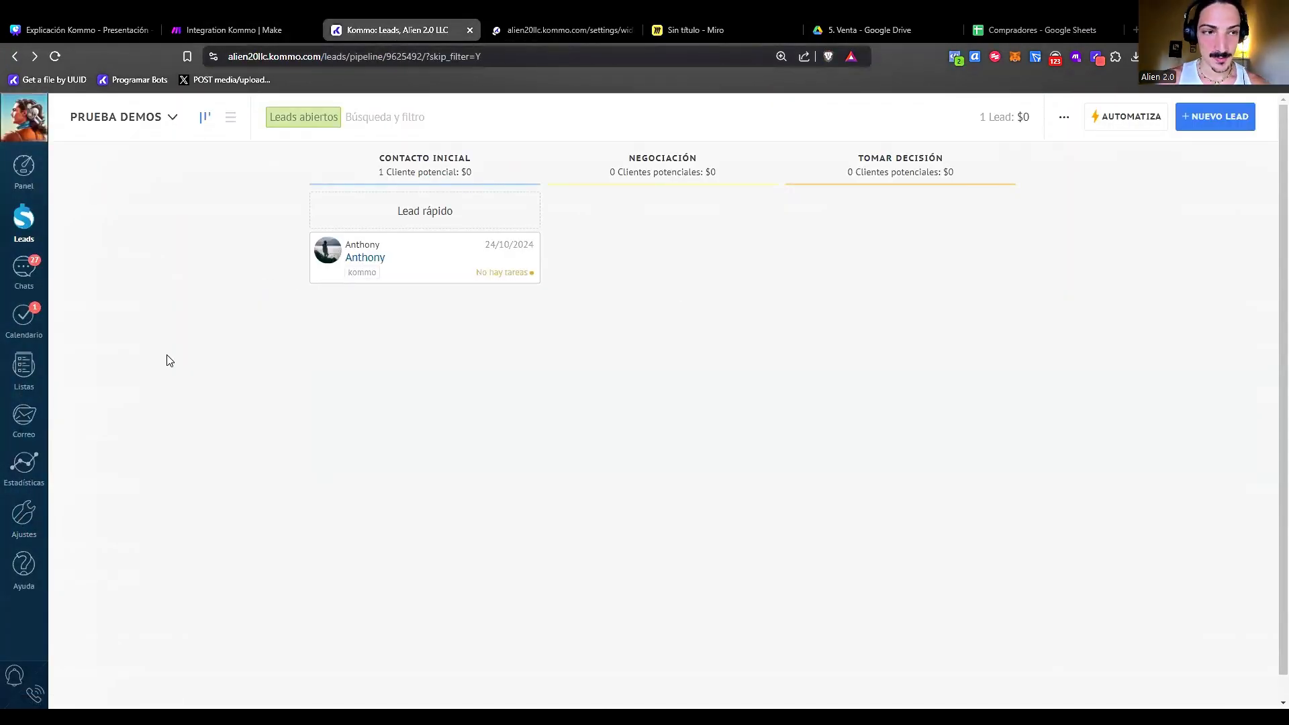
{"action": "key", "text": "ctrl+Tab"}
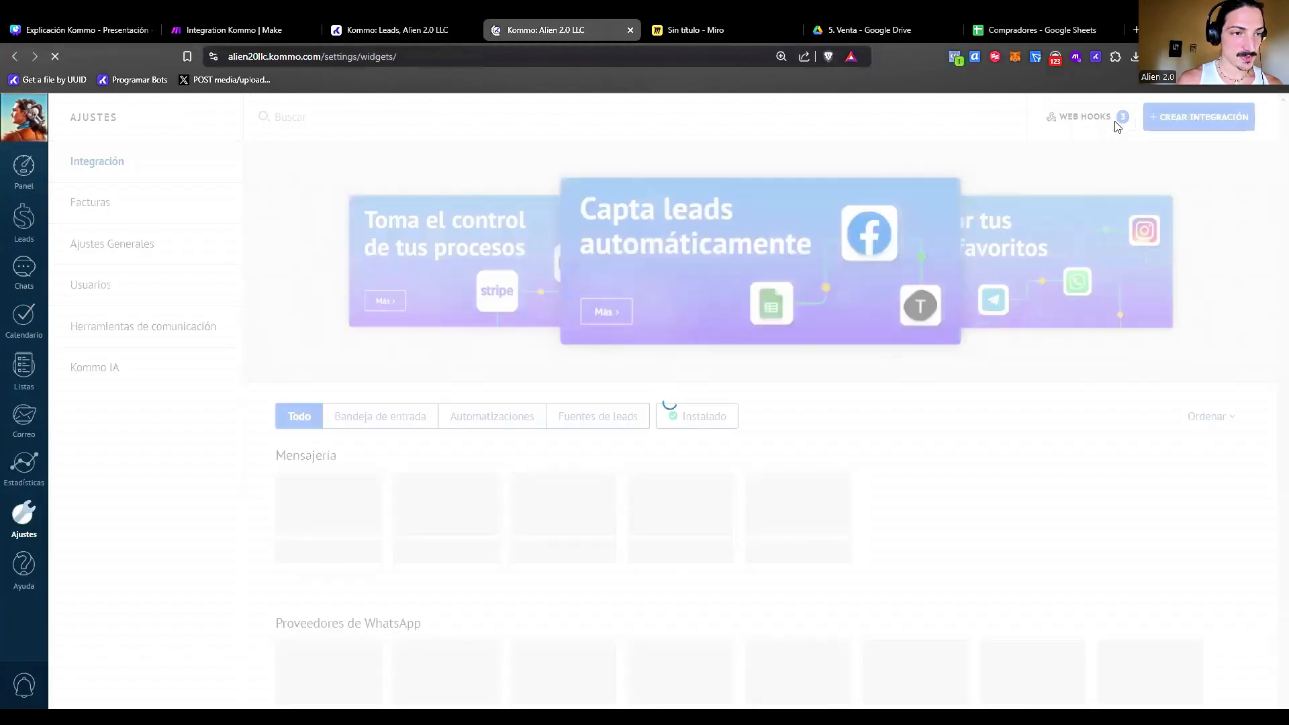
{"action": "left_click", "coordinate": [1118, 121]}
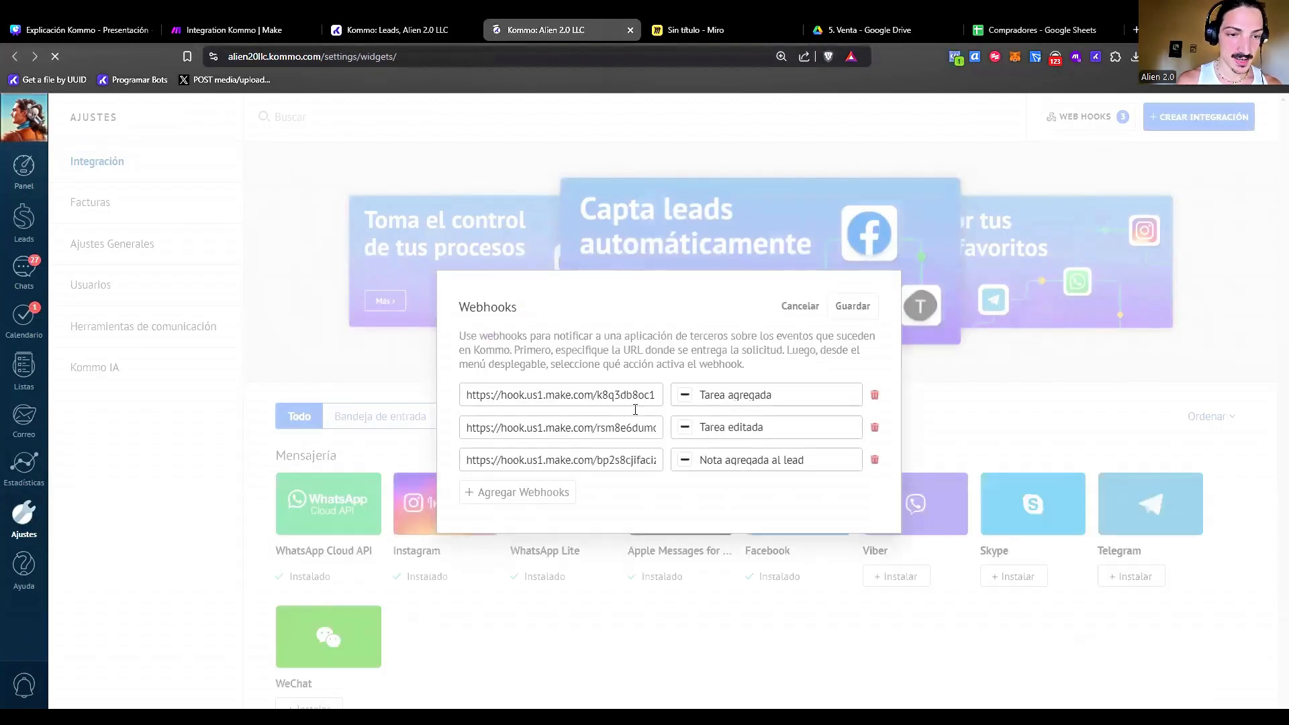
{"action": "left_click", "coordinate": [874, 460]}
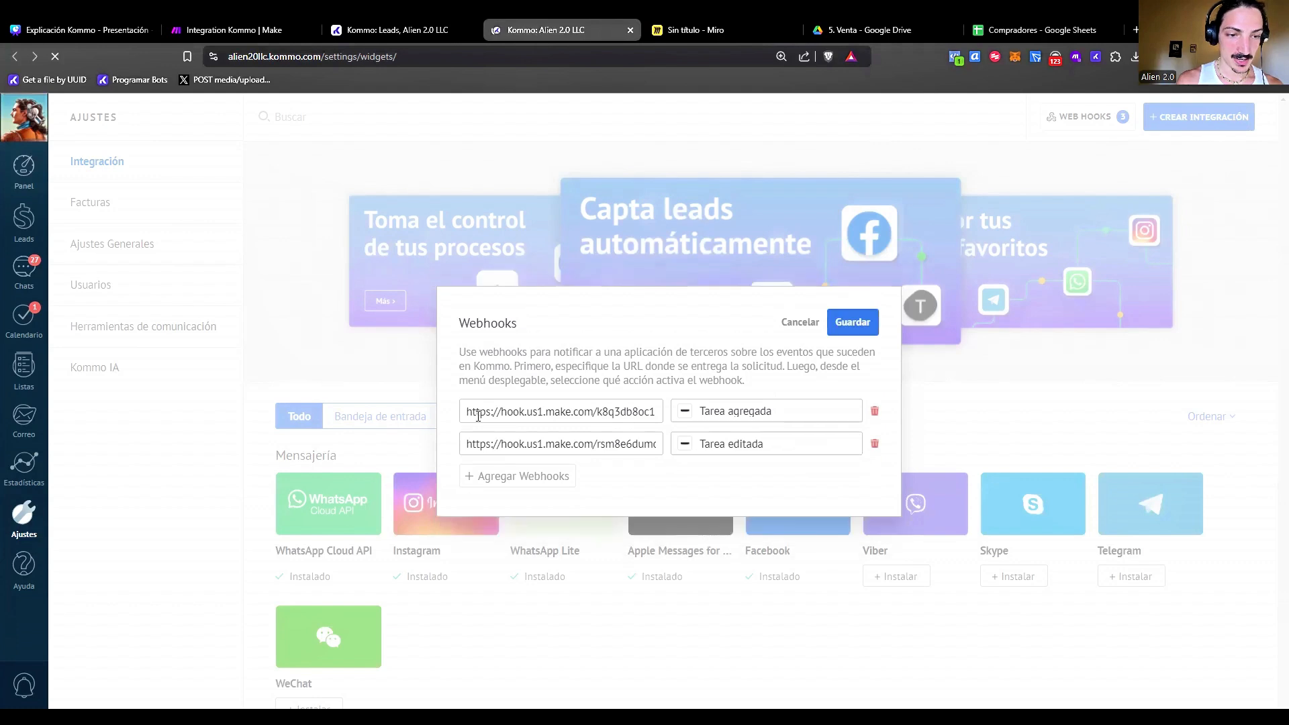
{"action": "left_click", "coordinate": [852, 324]}
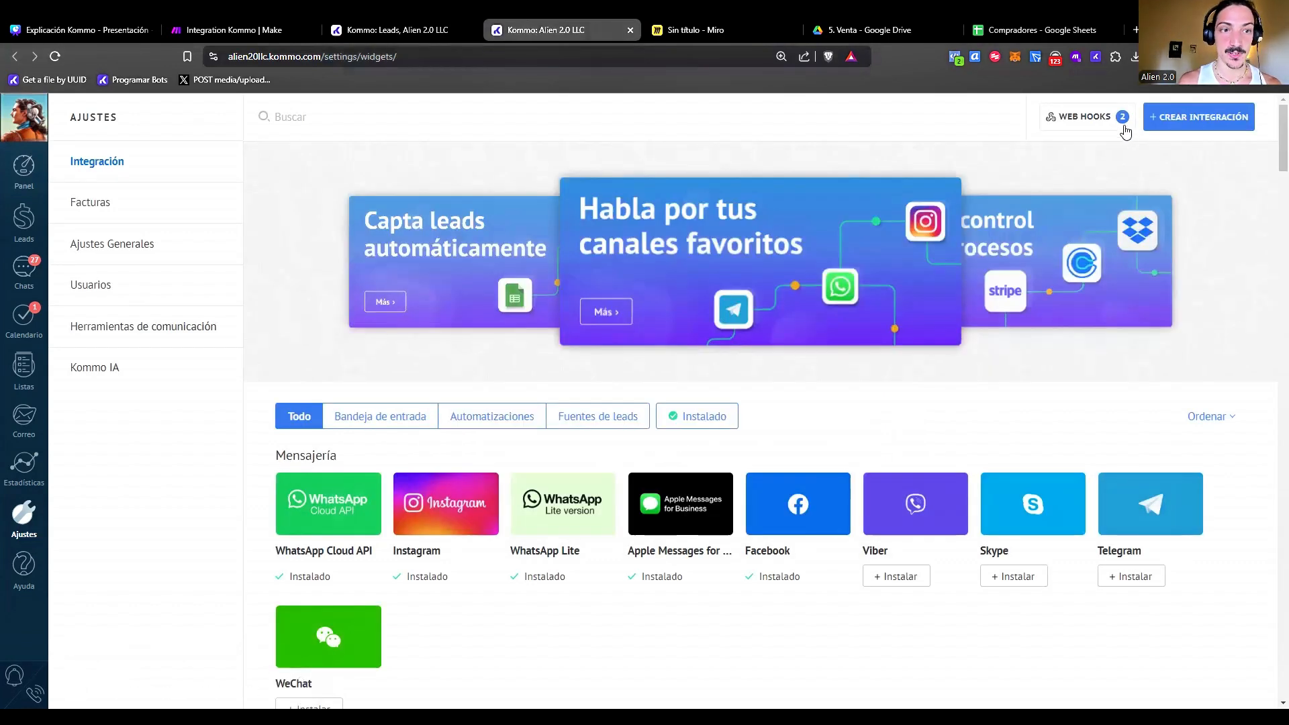
In the Prueba Demos automation setup, add a send-webhook trigger to the Logrado con éxito stage and enter the Make webhook address as its URL.
{"action": "left_click", "coordinate": [443, 22]}
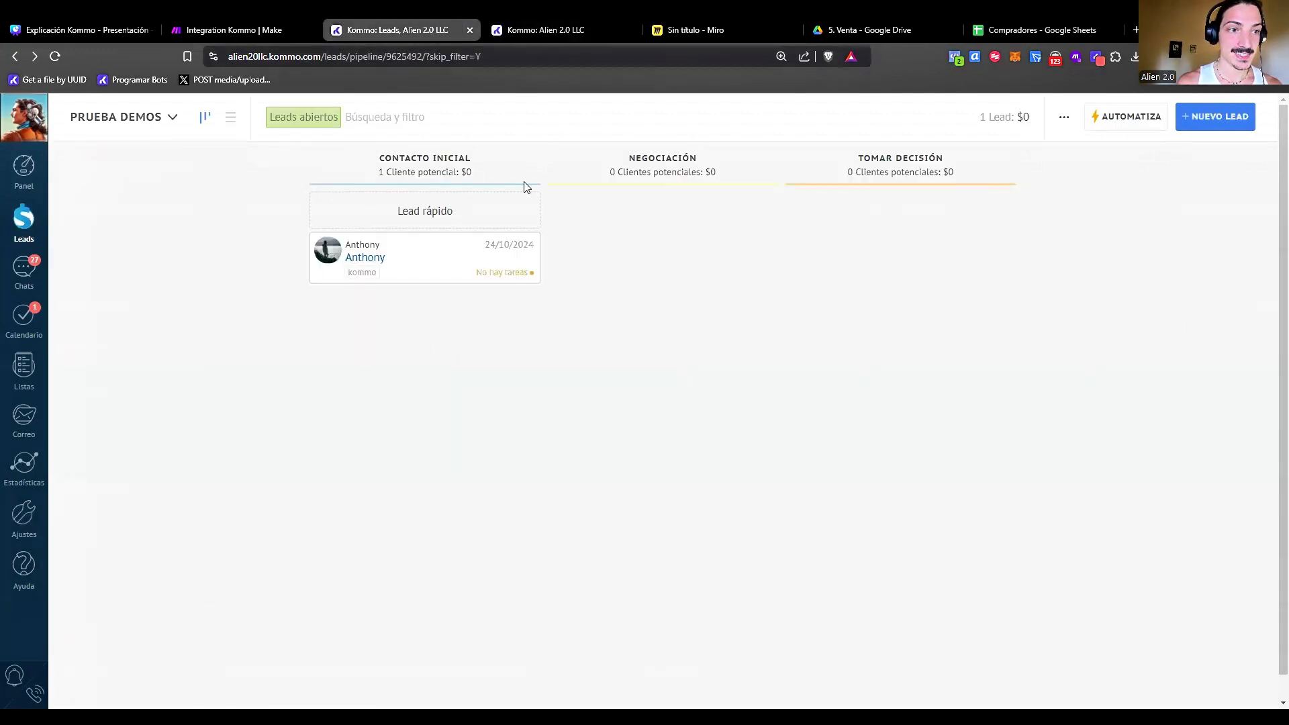
{"action": "left_click", "coordinate": [1107, 118]}
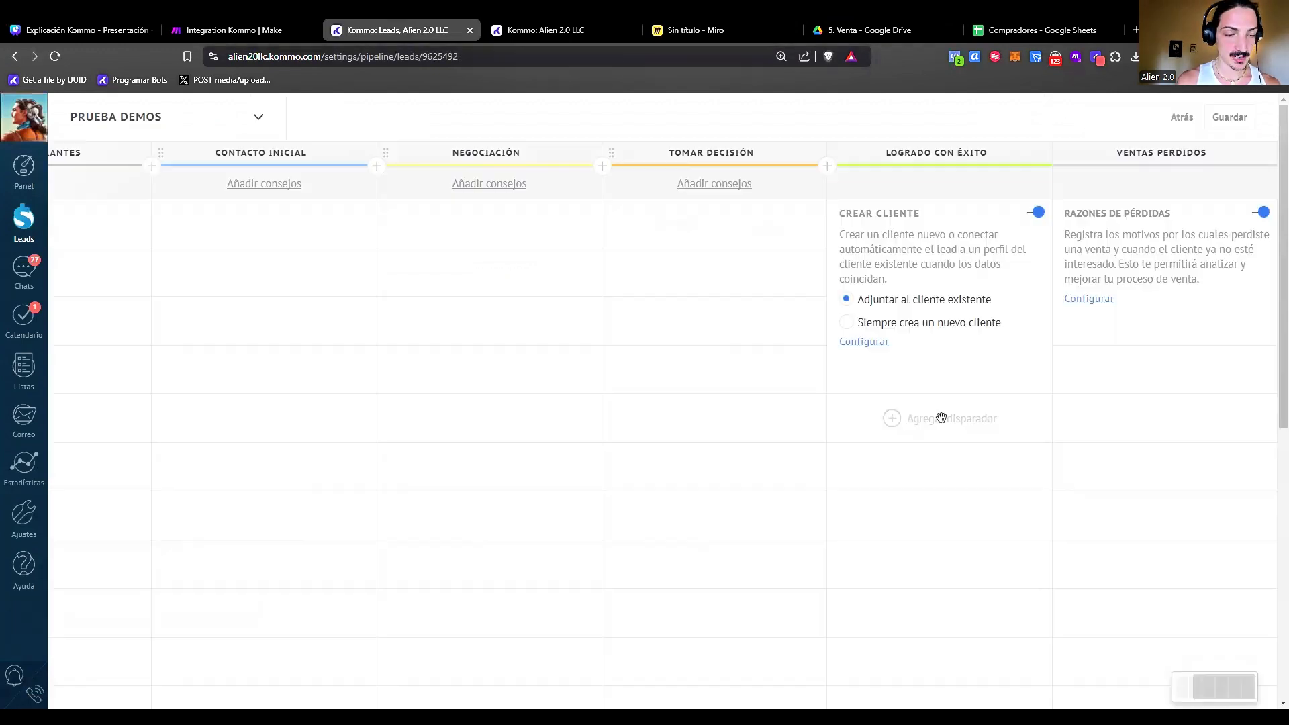
{"action": "left_click", "coordinate": [933, 417]}
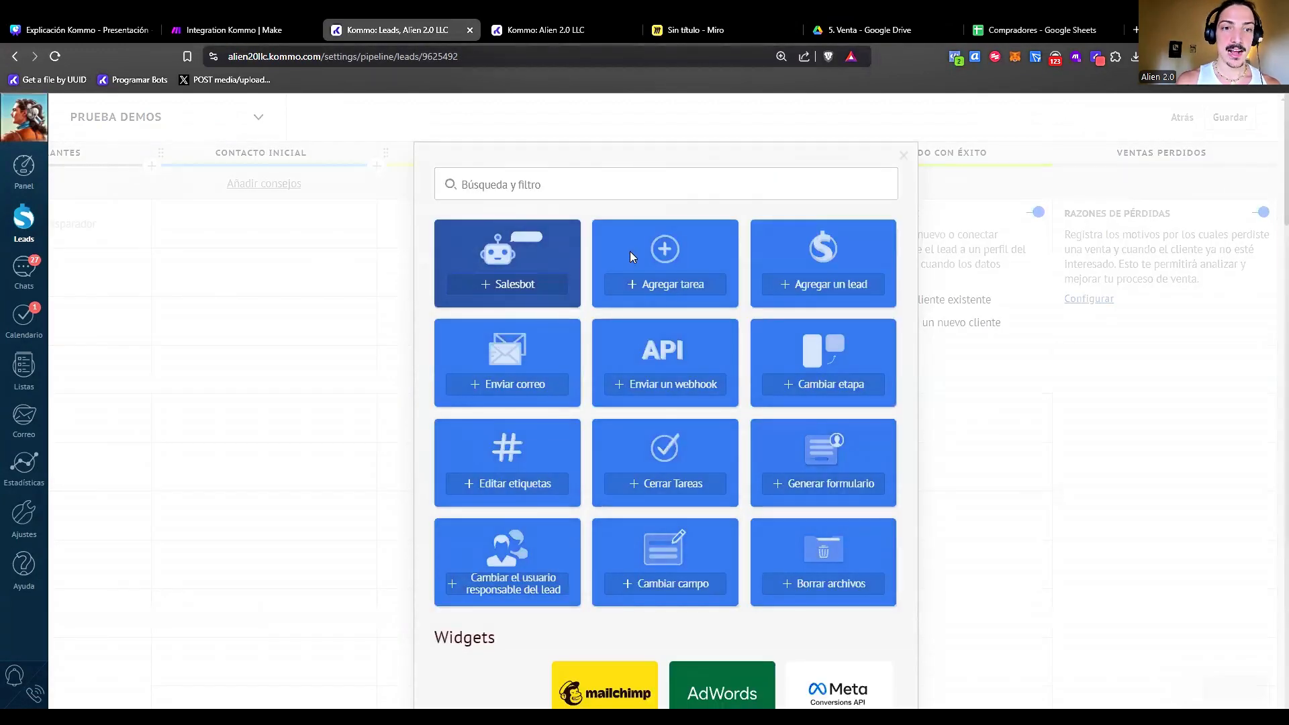
{"action": "left_click", "coordinate": [650, 393]}
{"action": "scroll", "coordinate": [884, 472], "scroll_direction": "down", "scroll_amount": 2}
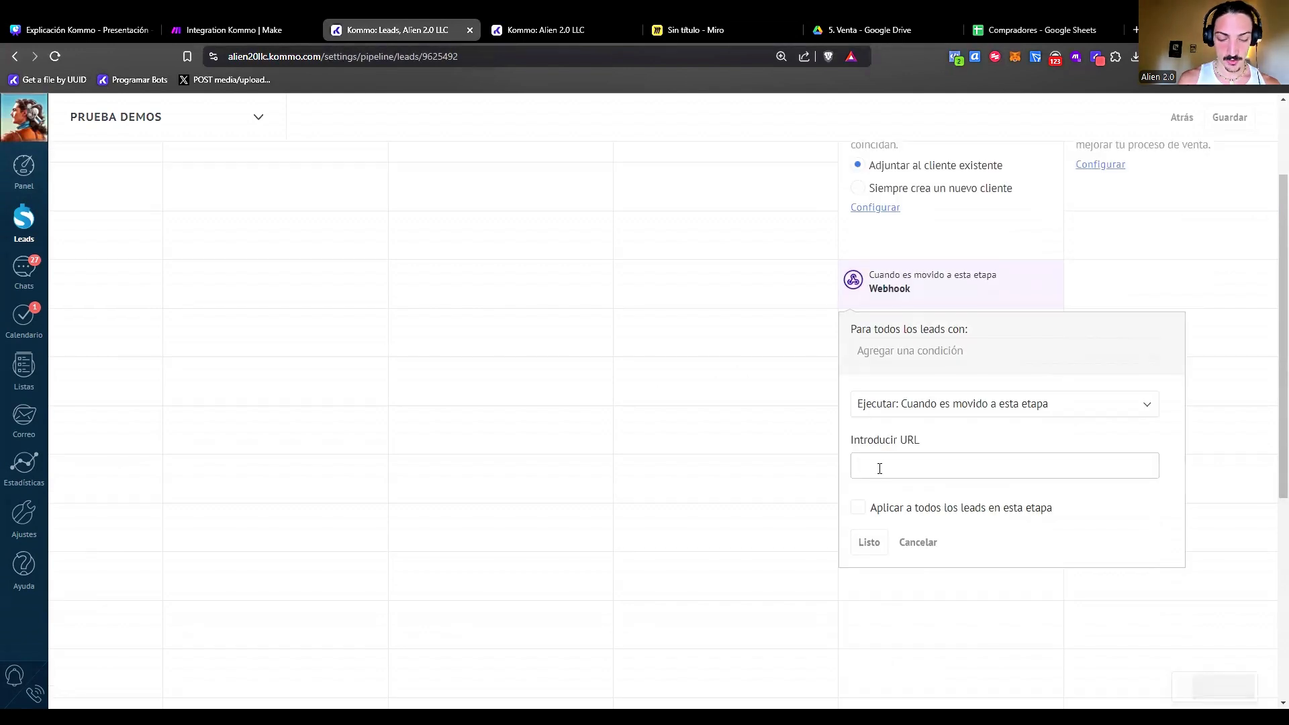
{"action": "left_click", "coordinate": [880, 468]}
{"action": "key", "text": "ctrl+v"}
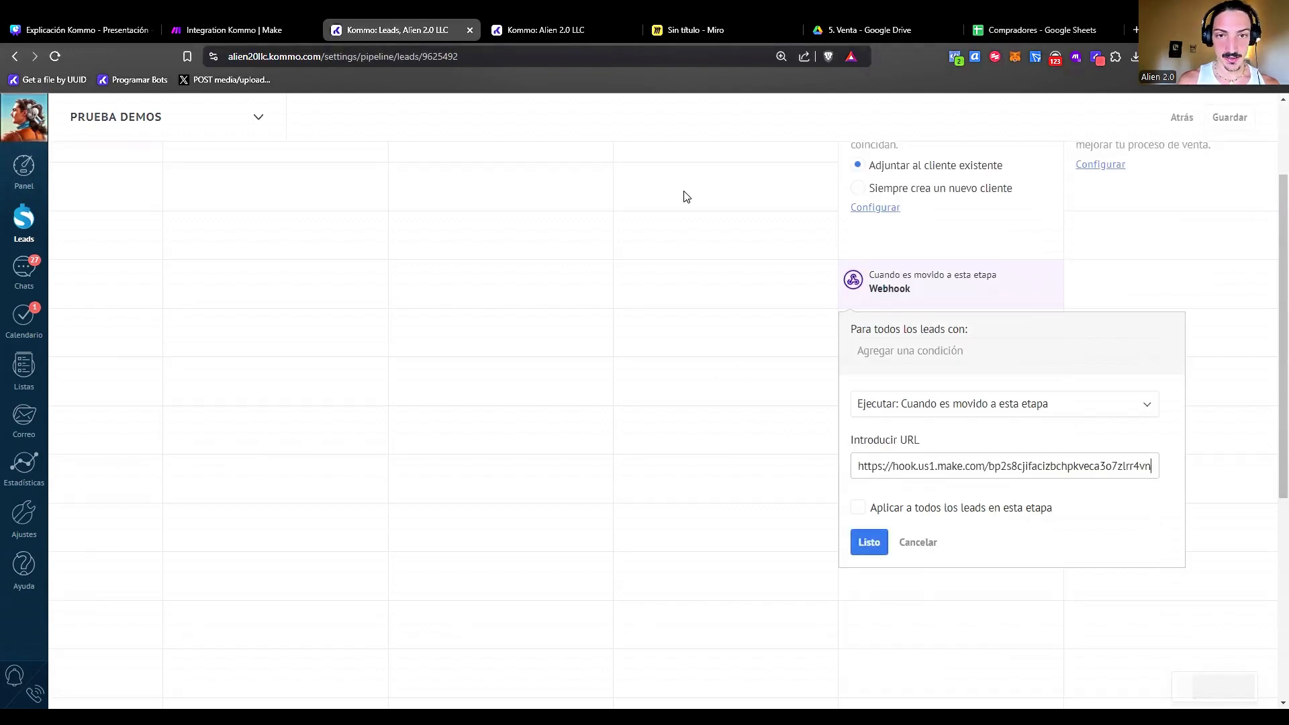
Switch to Make, reopen the Kommo trigger and copy the address of the Prueba Youtube webhook.
{"action": "left_click", "coordinate": [262, 21]}
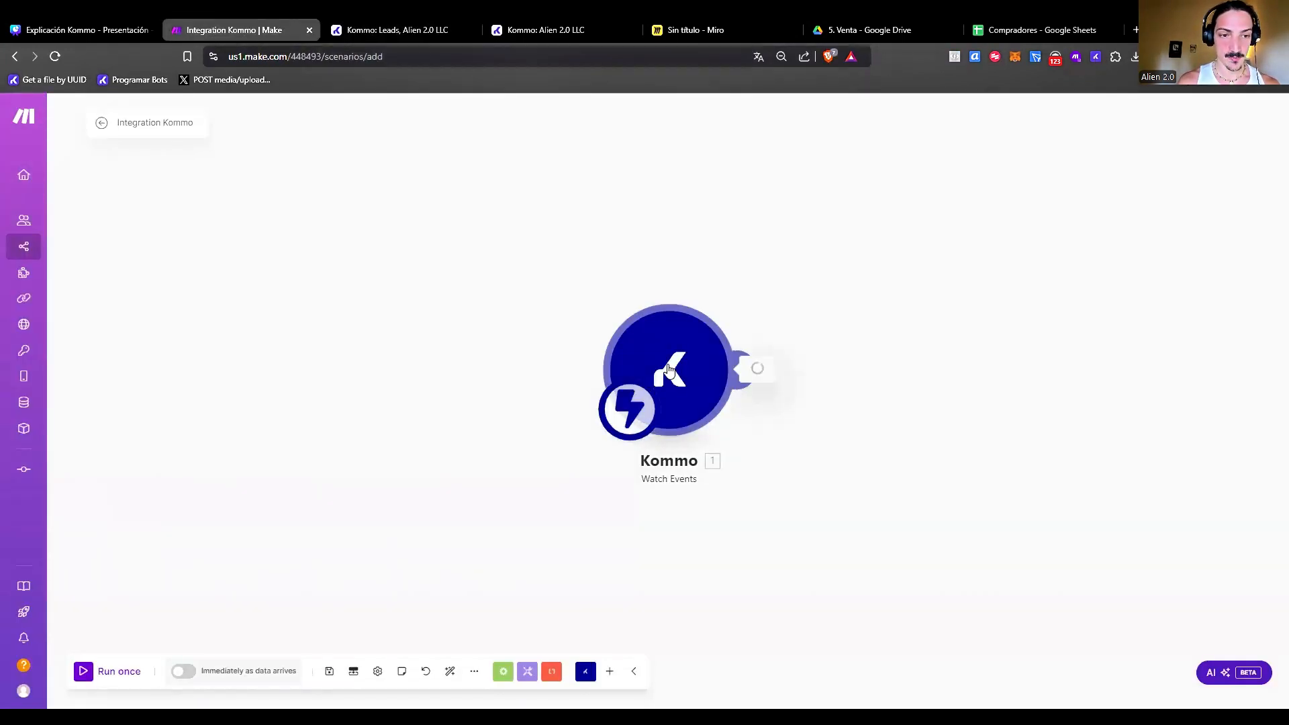
{"action": "left_click", "coordinate": [672, 370]}
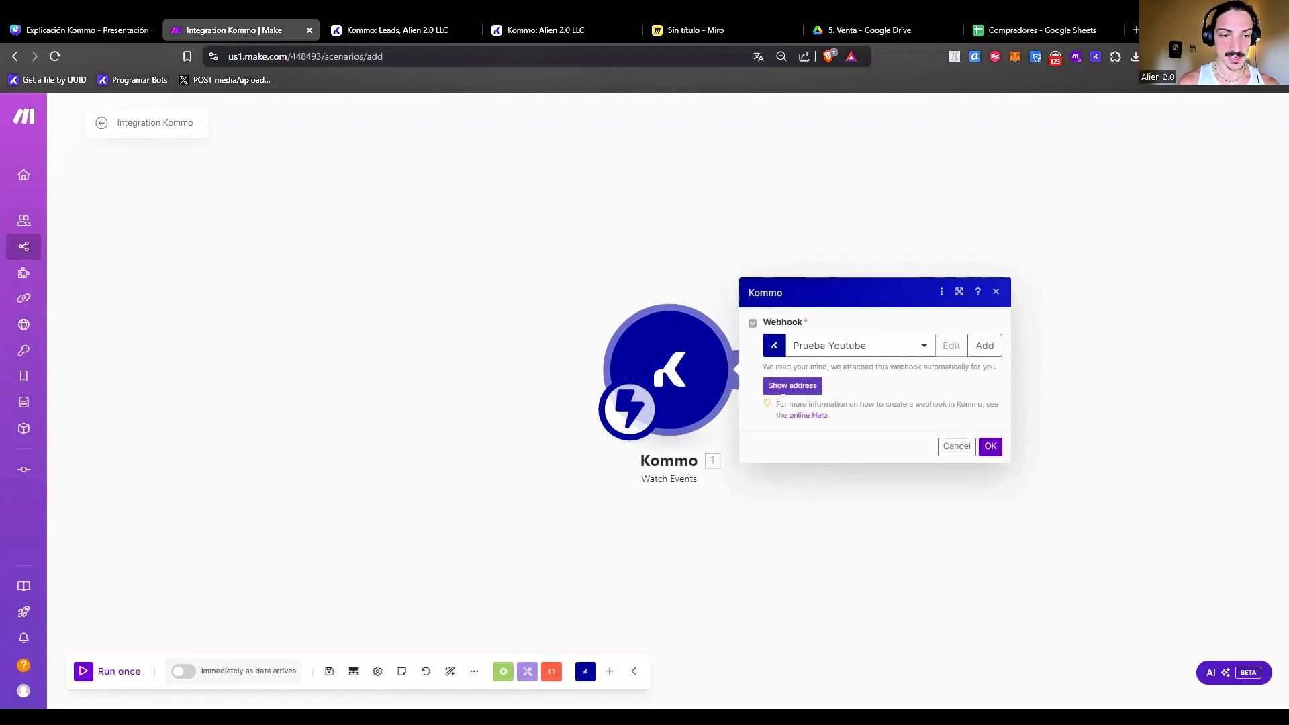
{"action": "left_click", "coordinate": [776, 393]}
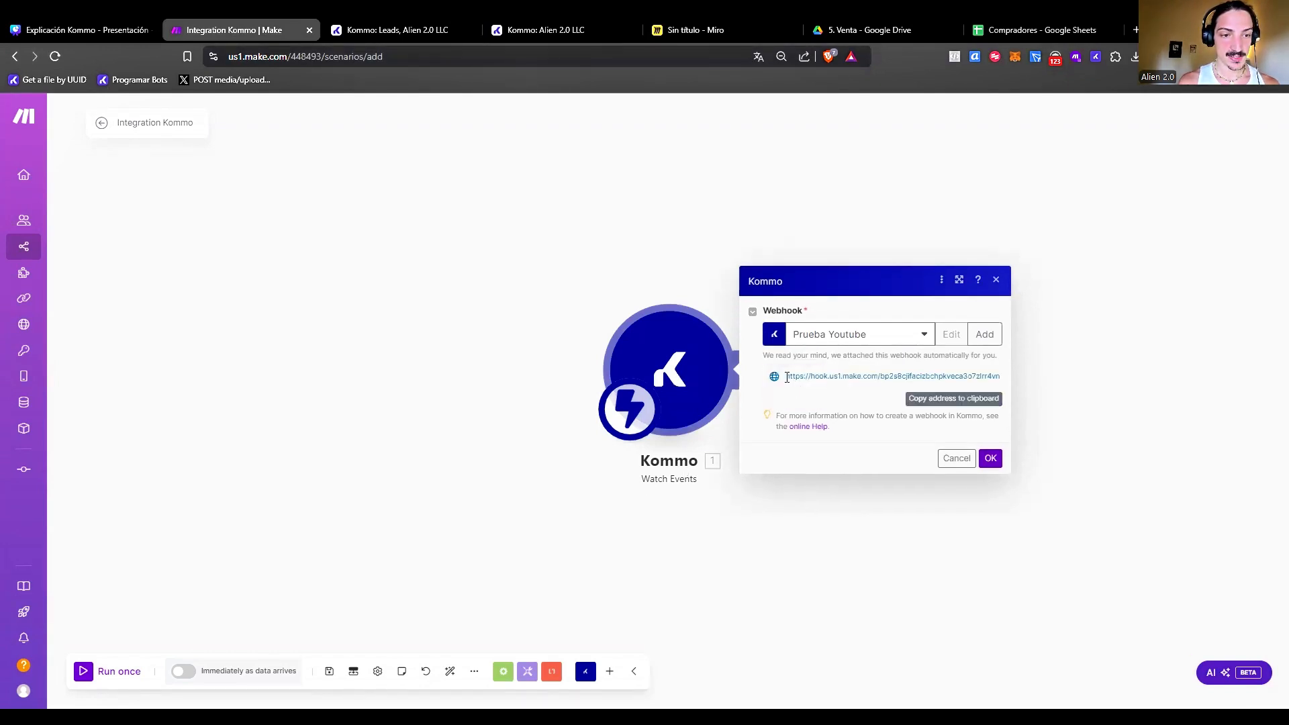
{"action": "left_click", "coordinate": [960, 400]}
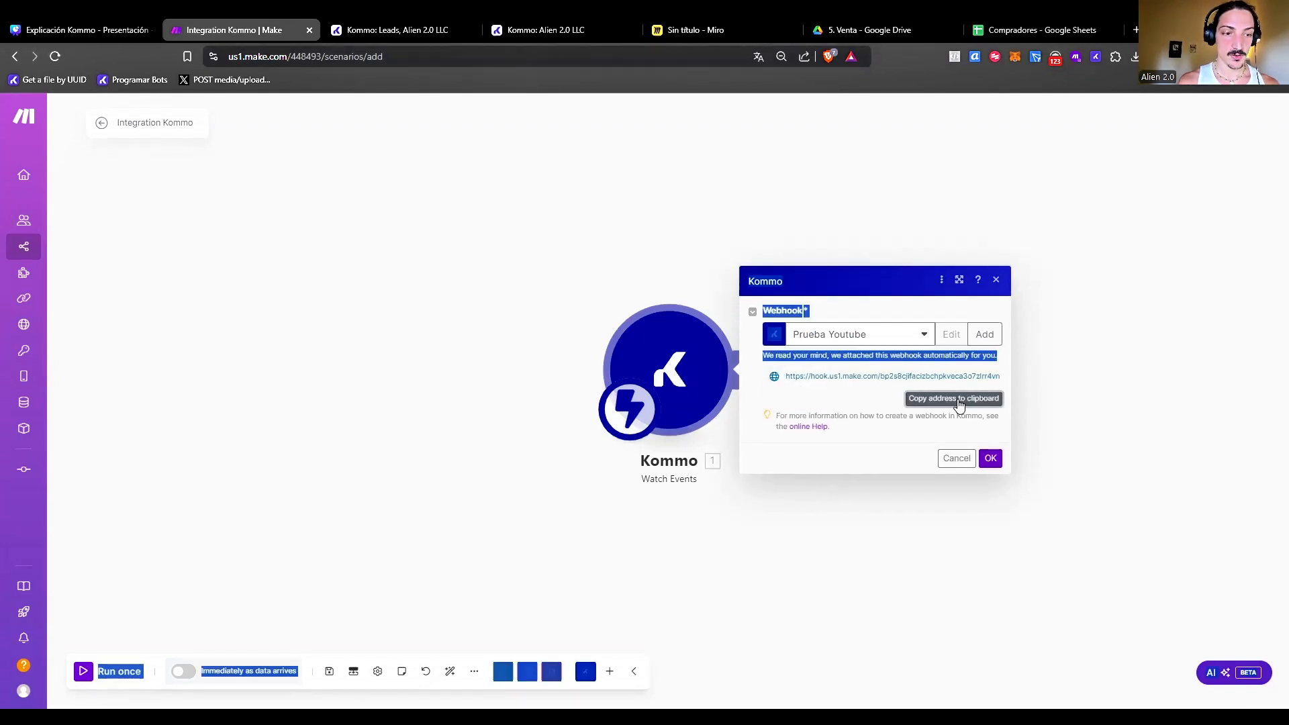
Back in Kommo, replace the stage webhook's URL with the copied address, accept the trigger and save the pipeline setup.
{"action": "left_click", "coordinate": [434, 26]}
{"action": "left_click", "coordinate": [1113, 467]}
{"action": "right_click", "coordinate": [1111, 467]}
{"action": "double_click", "coordinate": [1099, 465]}
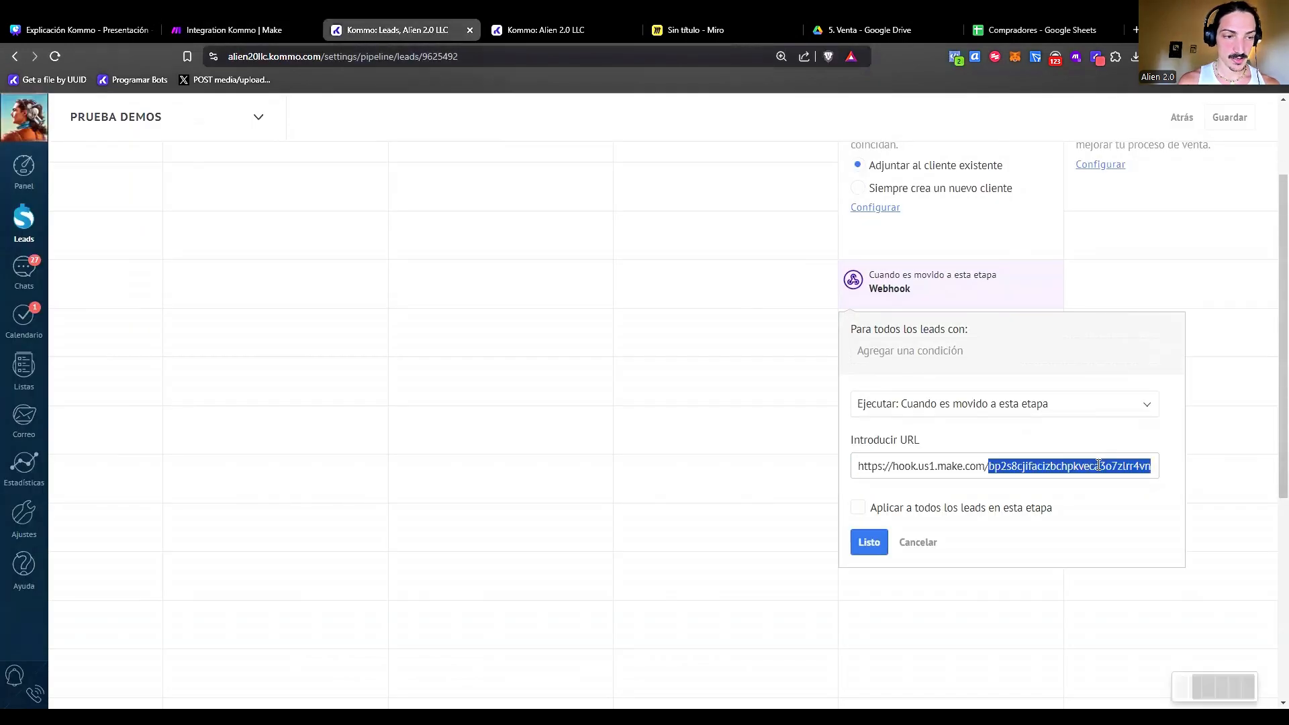
{"action": "triple_click", "coordinate": [1099, 465]}
{"action": "right_click", "coordinate": [1099, 465]}
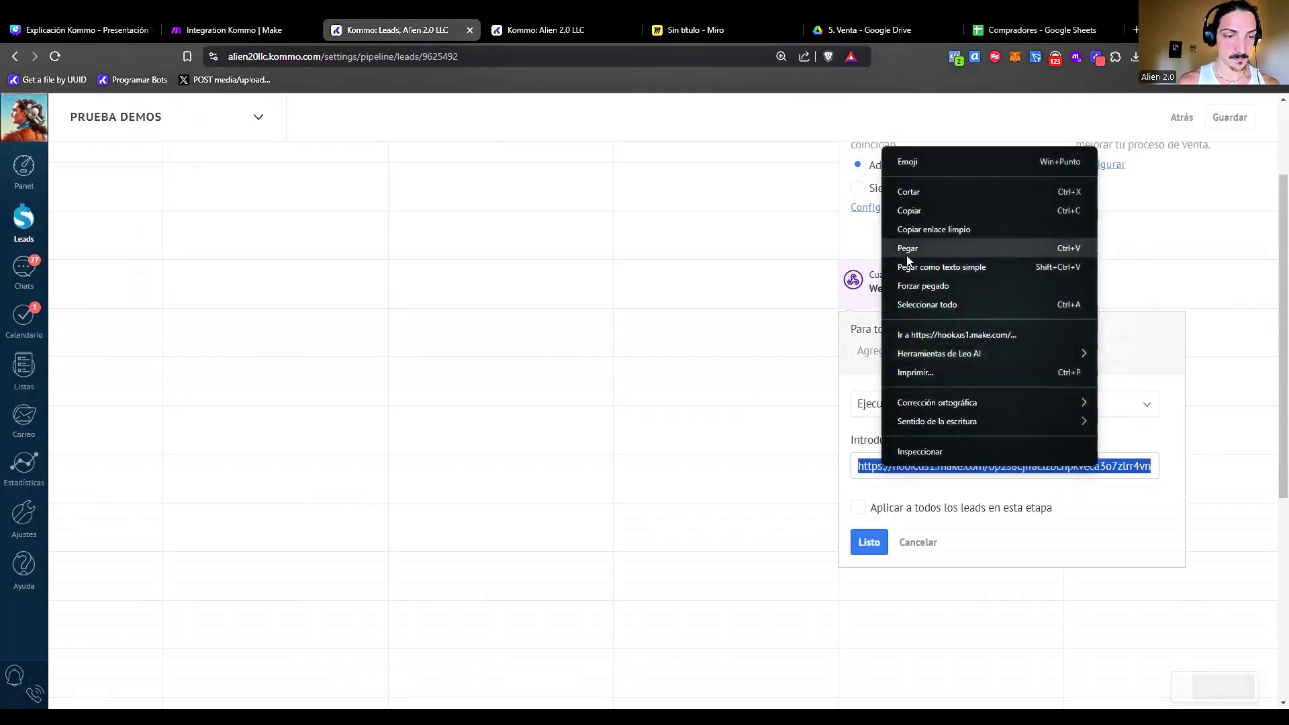
{"action": "left_click", "coordinate": [907, 252]}
{"action": "left_click", "coordinate": [869, 542]}
{"action": "left_click", "coordinate": [1219, 119]}
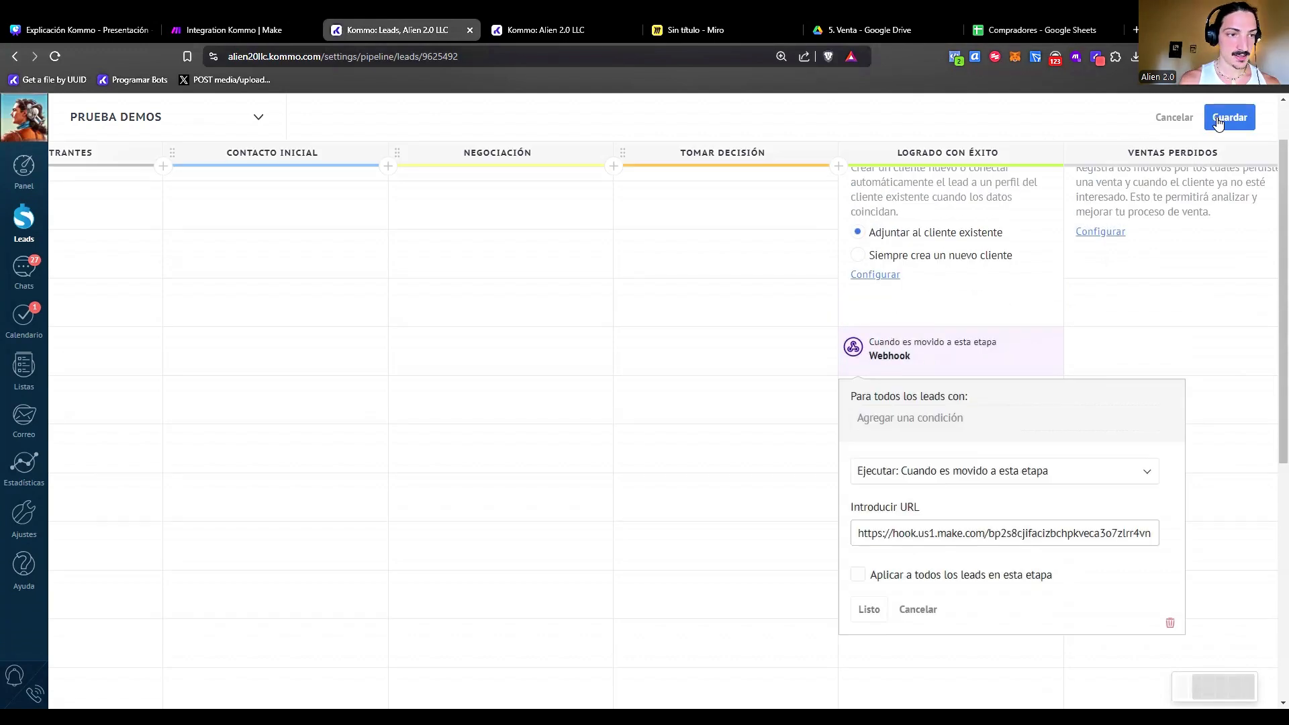
{"action": "left_click", "coordinate": [1219, 121]}
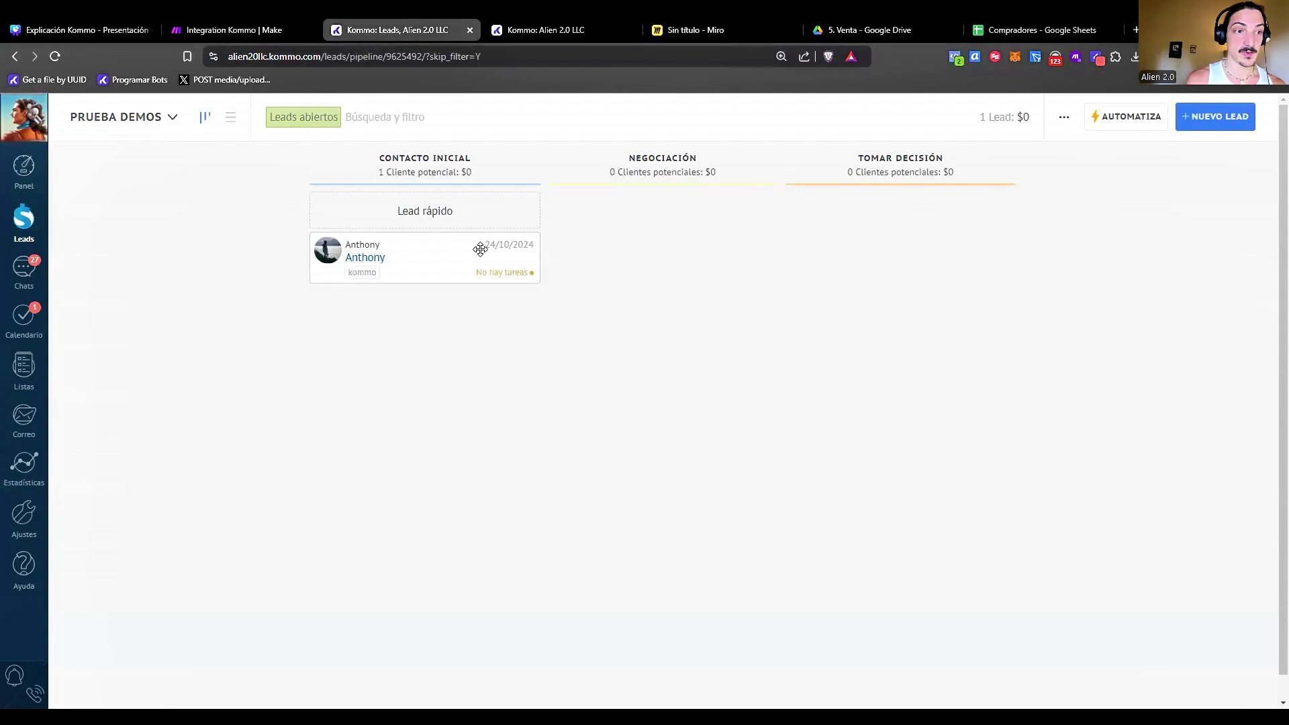
Switch to Make, accept the Kommo trigger settings and run the scenario once.
{"action": "left_click", "coordinate": [246, 27]}
{"action": "left_click", "coordinate": [986, 456]}
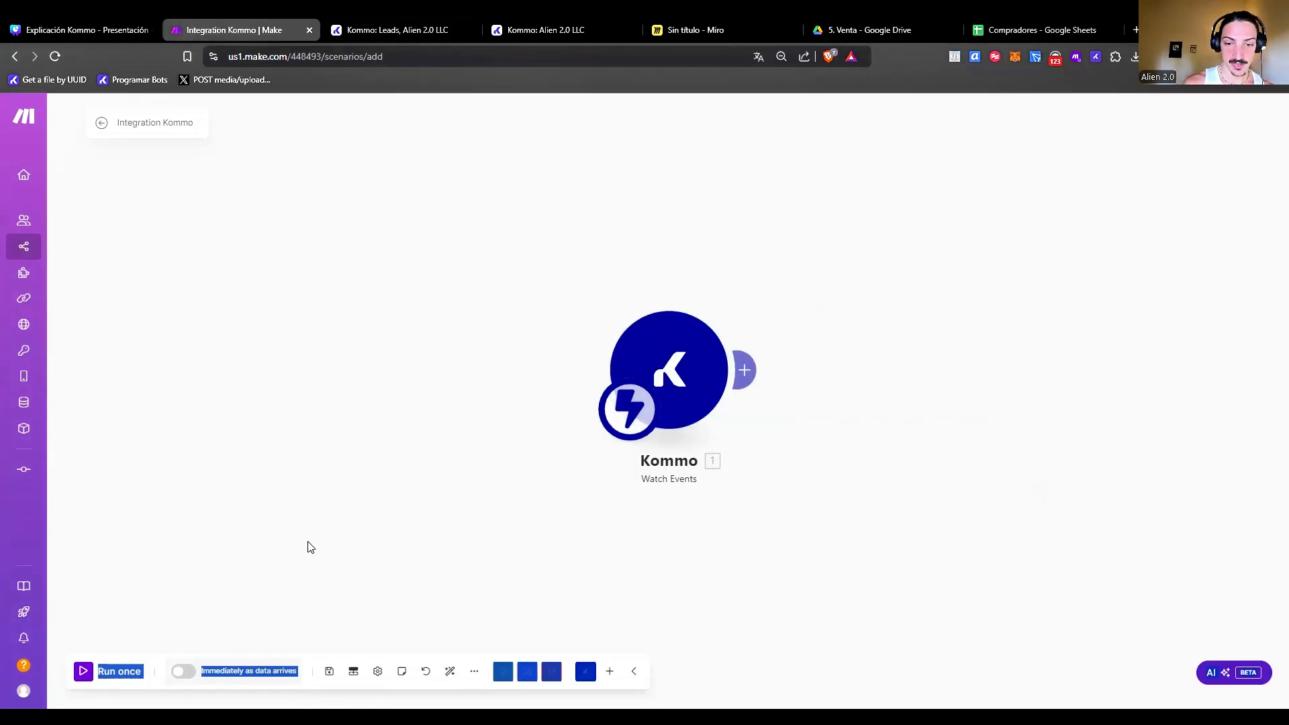
{"action": "left_click", "coordinate": [122, 675]}
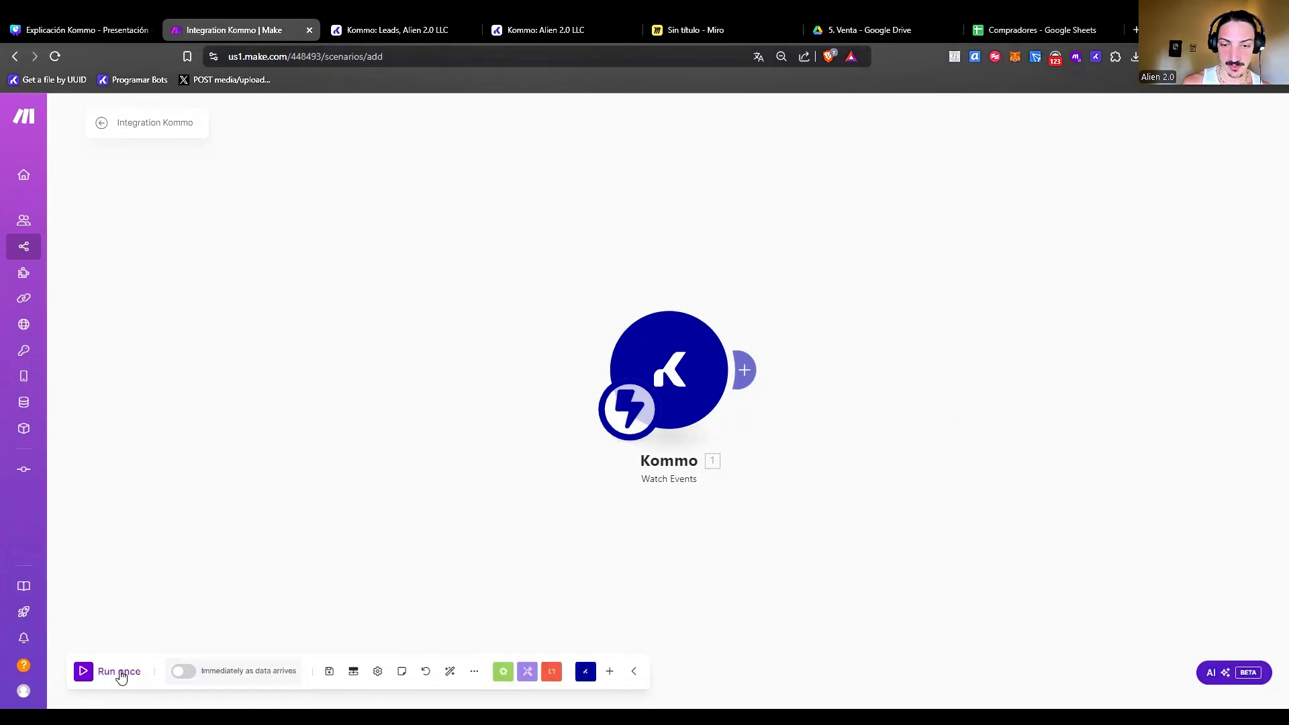
{"action": "left_click", "coordinate": [119, 673]}
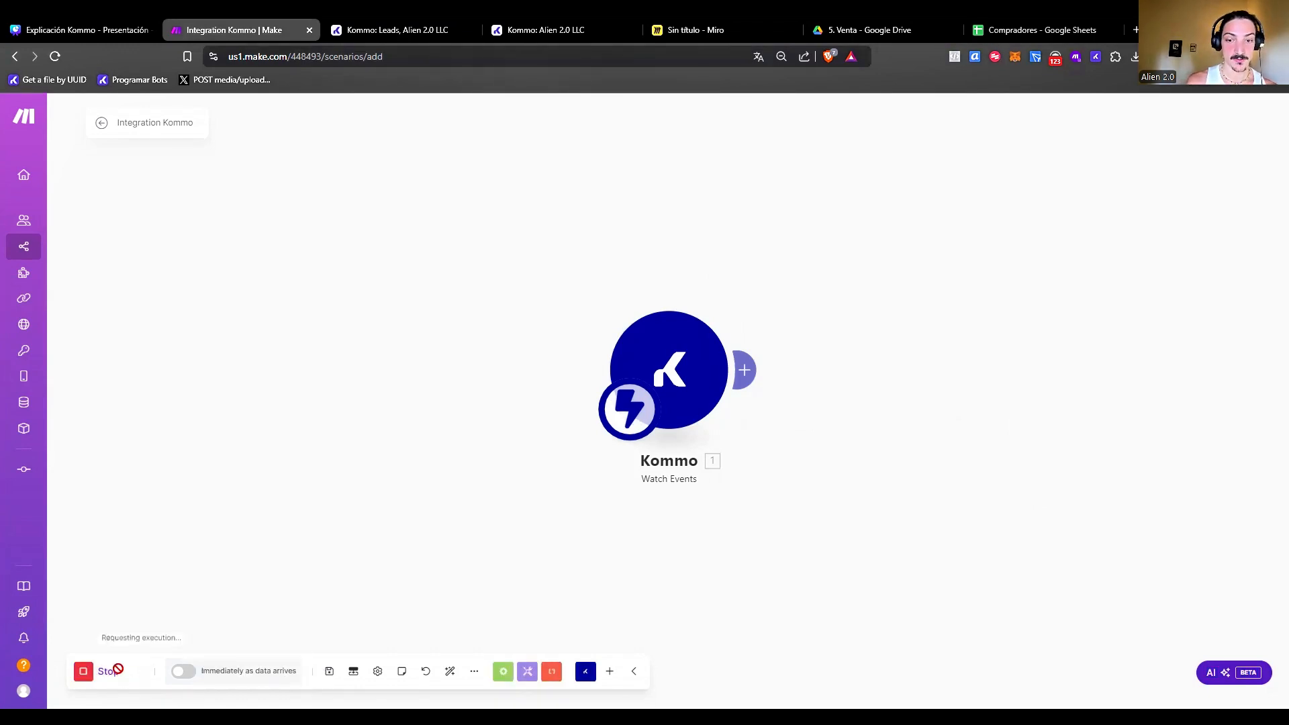
Switch to Kommo, move the lead in Contacto inicial to the Logrado con éxito stage and return to Make.
{"action": "key", "text": "ctrl+Tab"}
{"action": "left_click_drag", "start_coordinate": [376, 269], "coordinate": [1215, 693]}
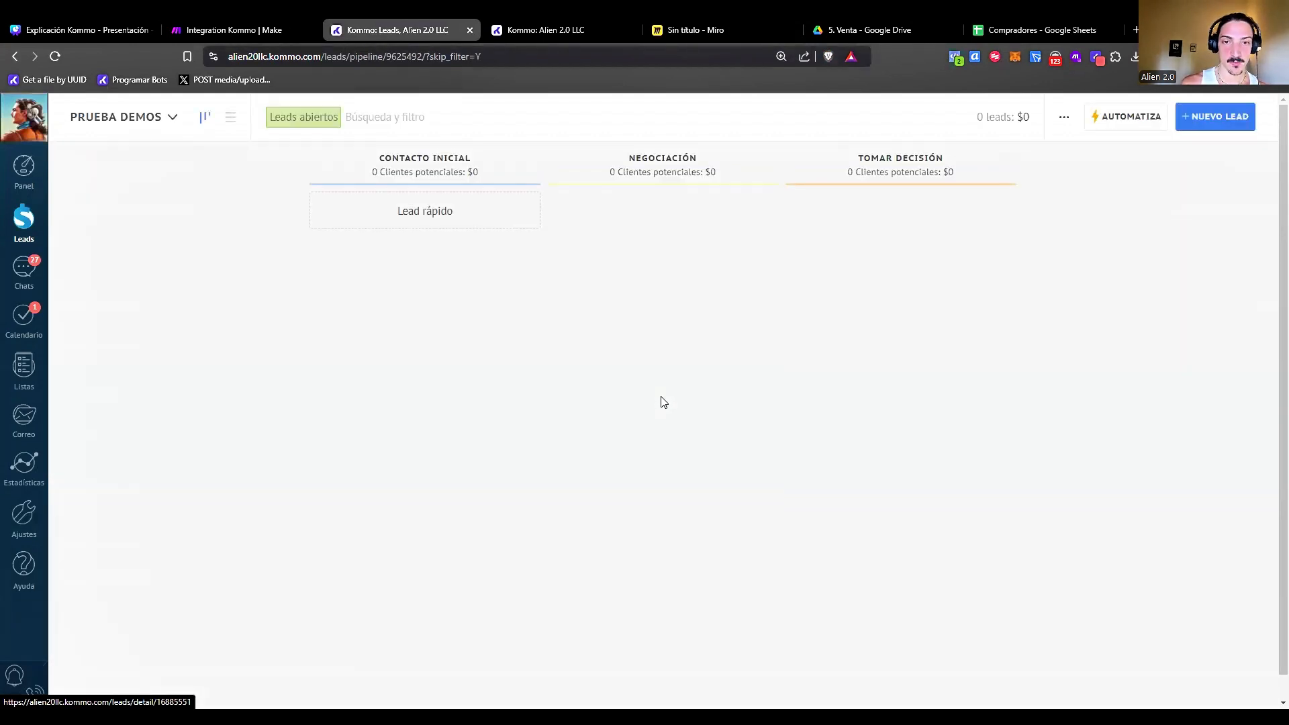
{"action": "key", "text": "ctrl+shift+Tab"}
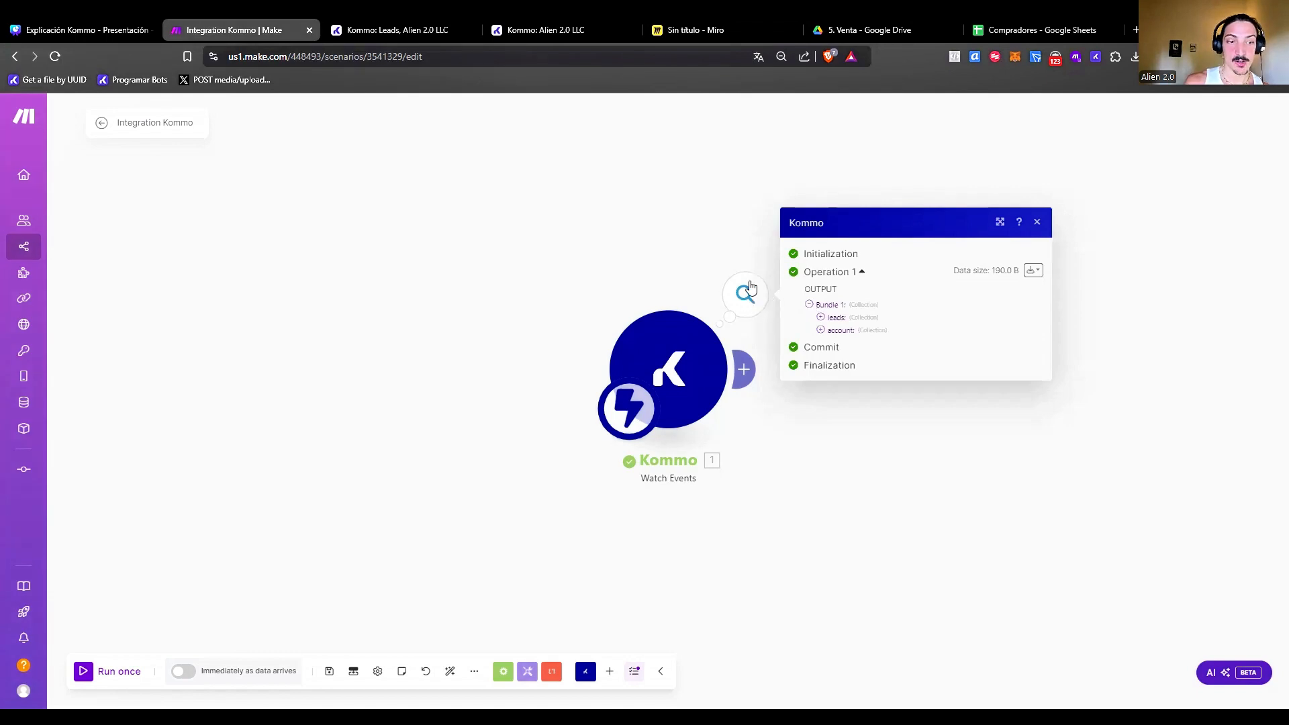
Examine the Watch Events output by expanding its leads, status and account data and viewing the full bundle content.
{"action": "left_click", "coordinate": [821, 317]}
{"action": "left_click", "coordinate": [822, 336]}
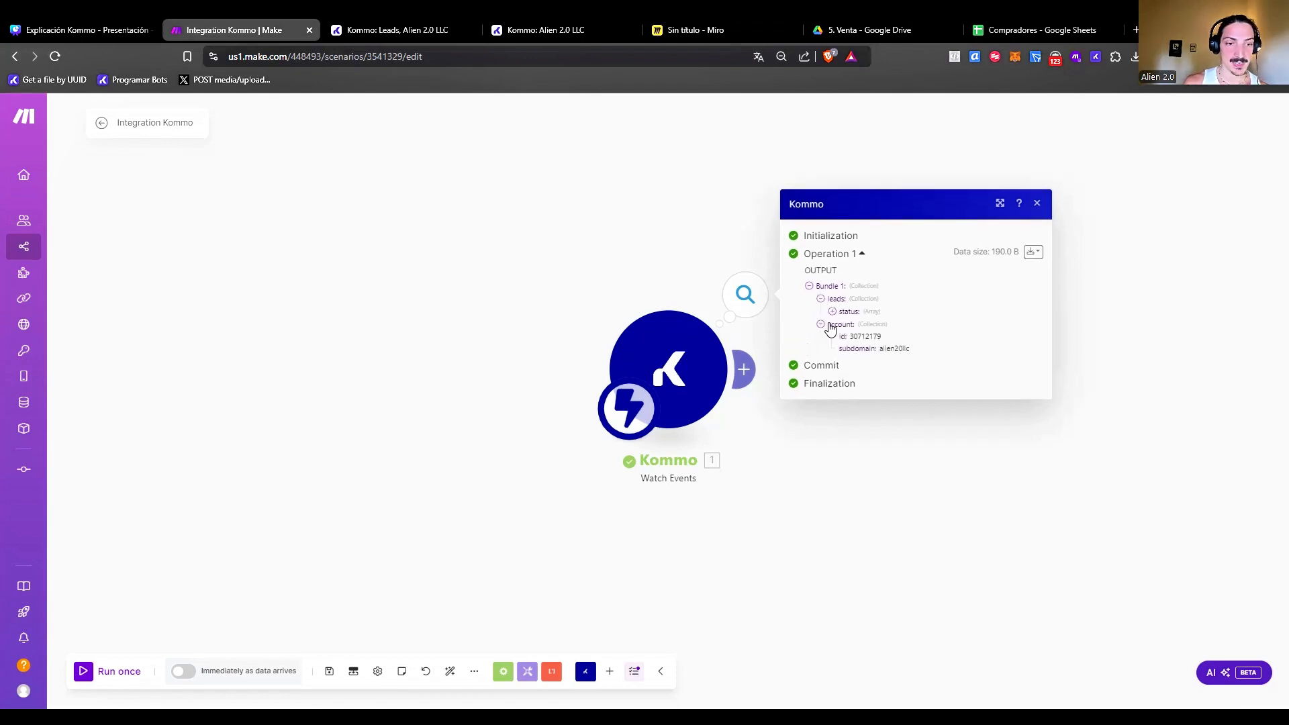
{"action": "left_click", "coordinate": [832, 311]}
{"action": "left_click_drag", "start_coordinate": [814, 250], "coordinate": [911, 388]}
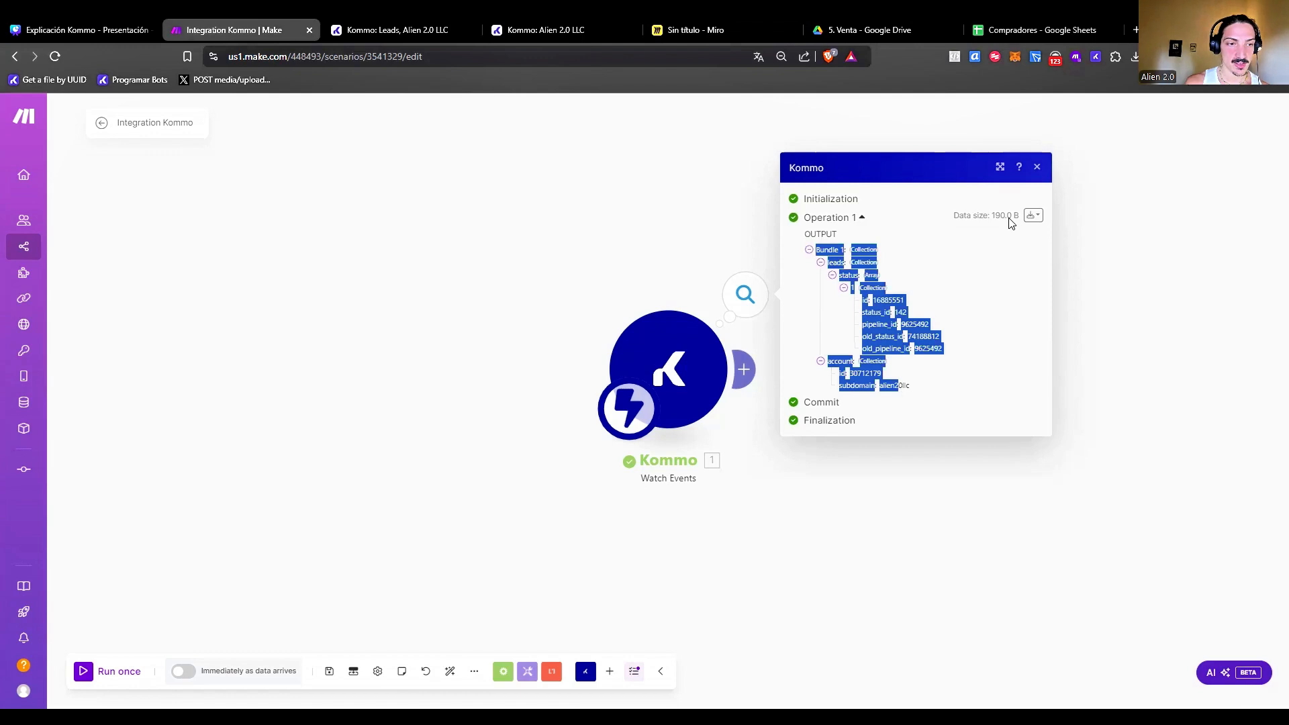
{"action": "left_click", "coordinate": [1034, 215]}
{"action": "left_click", "coordinate": [978, 261]}
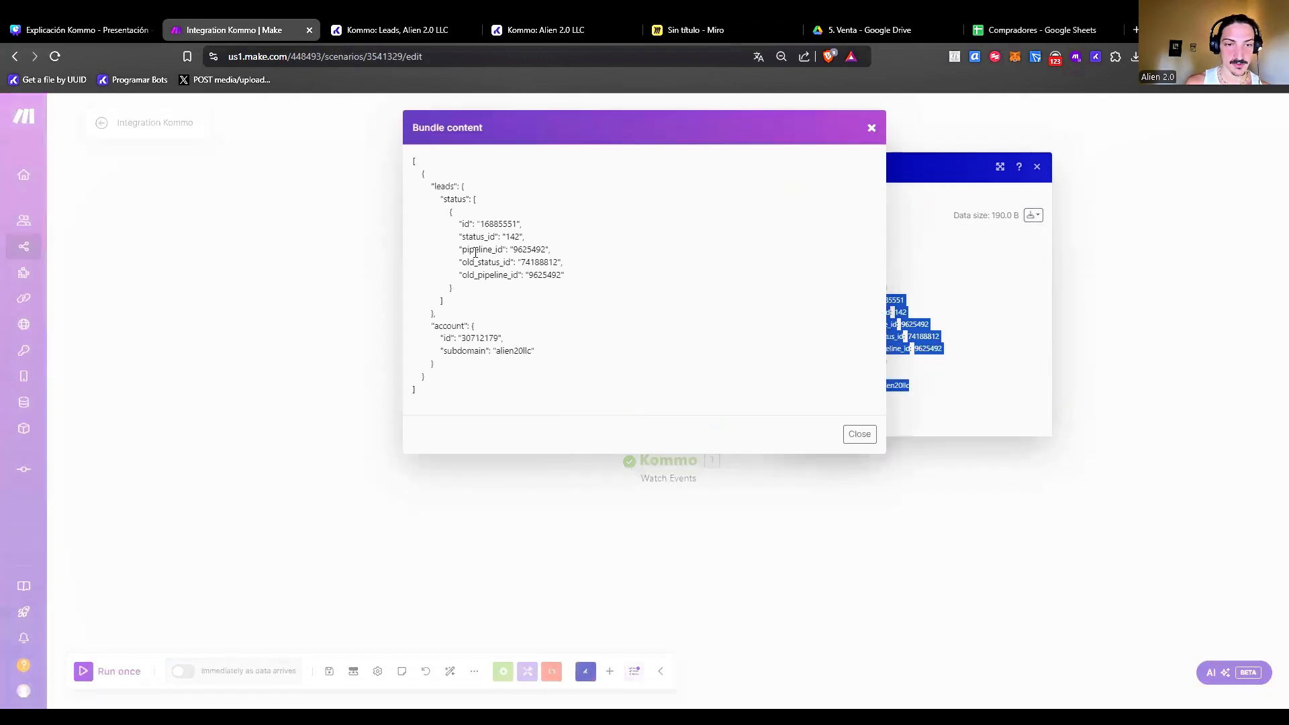
{"action": "left_click", "coordinate": [479, 303]}
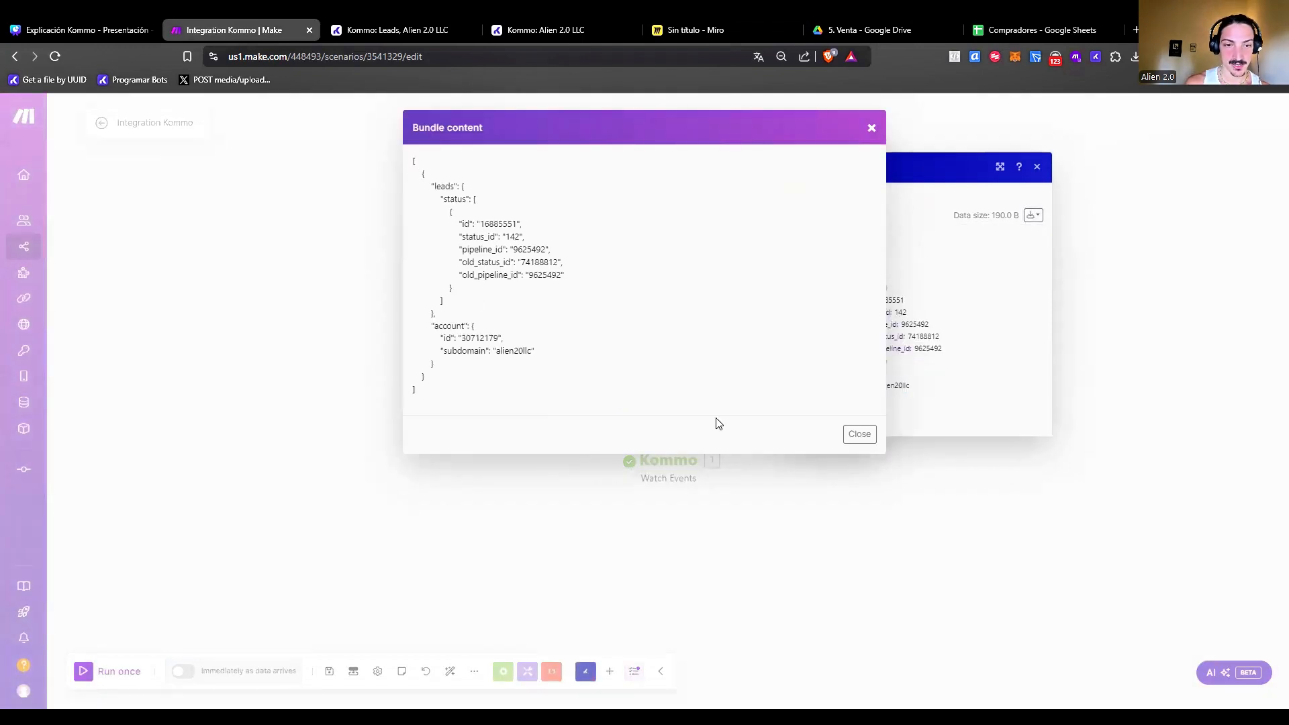
{"action": "left_click", "coordinate": [860, 434]}
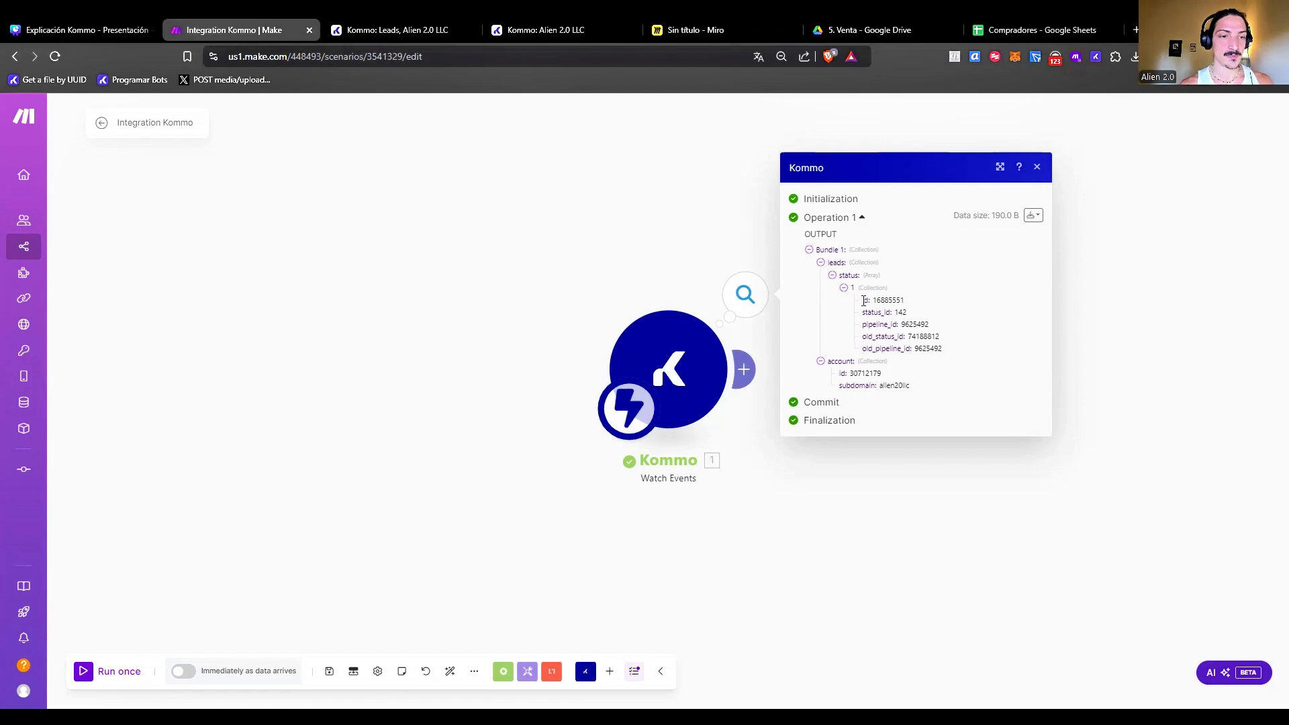
Review the lead, status and pipeline IDs in the output against the pipeline list in Kommo's leads section.
{"action": "left_click_drag", "start_coordinate": [862, 300], "coordinate": [895, 320]}
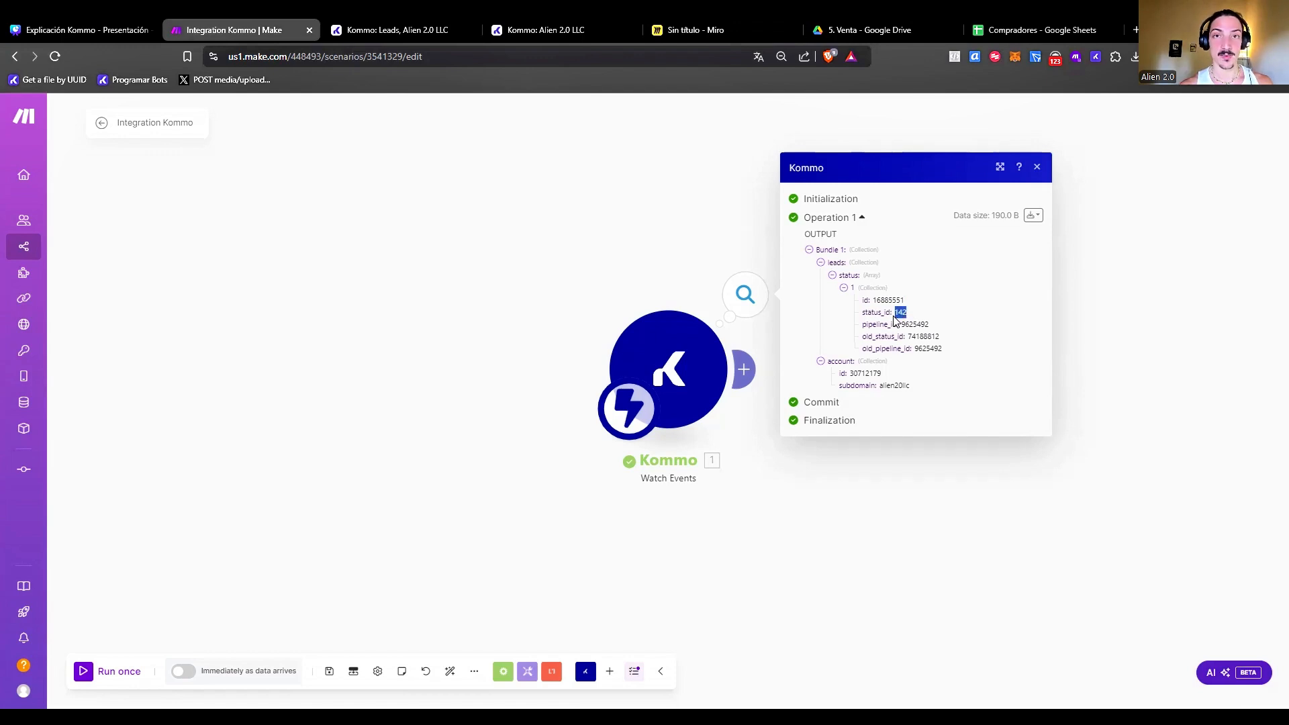
{"action": "left_click", "coordinate": [879, 321]}
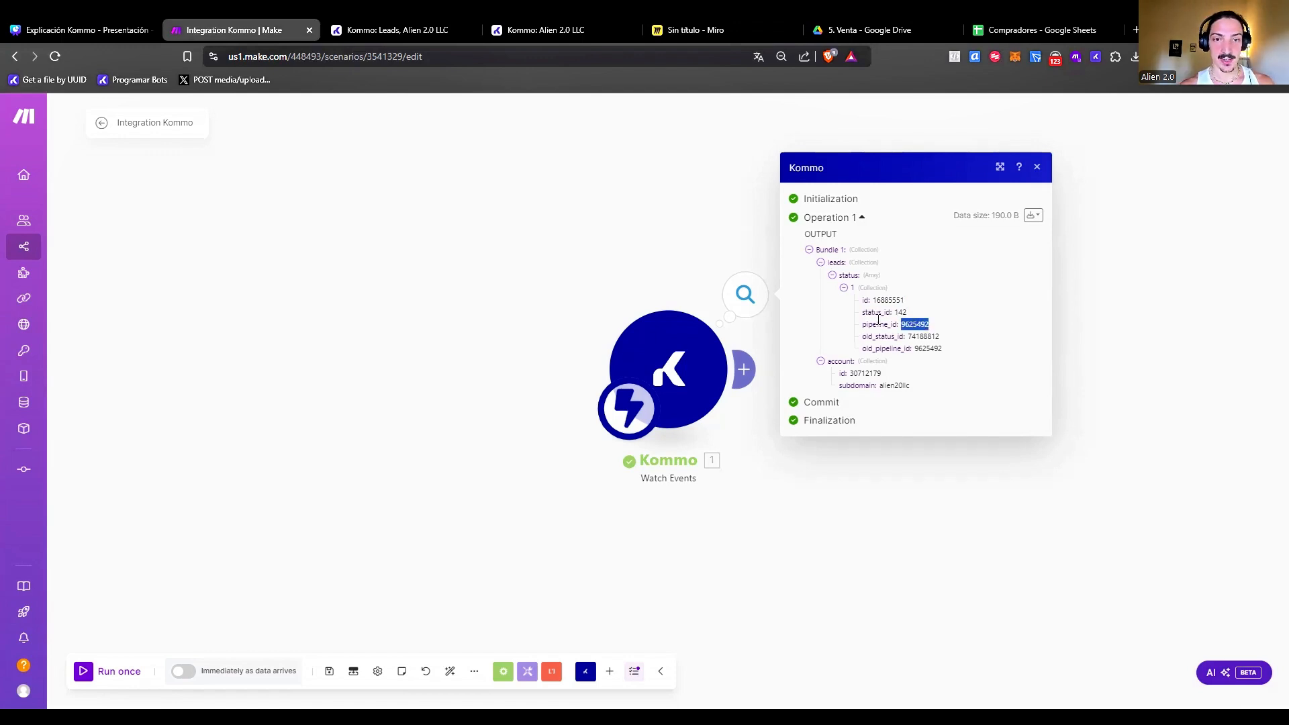
{"action": "left_click", "coordinate": [370, 23]}
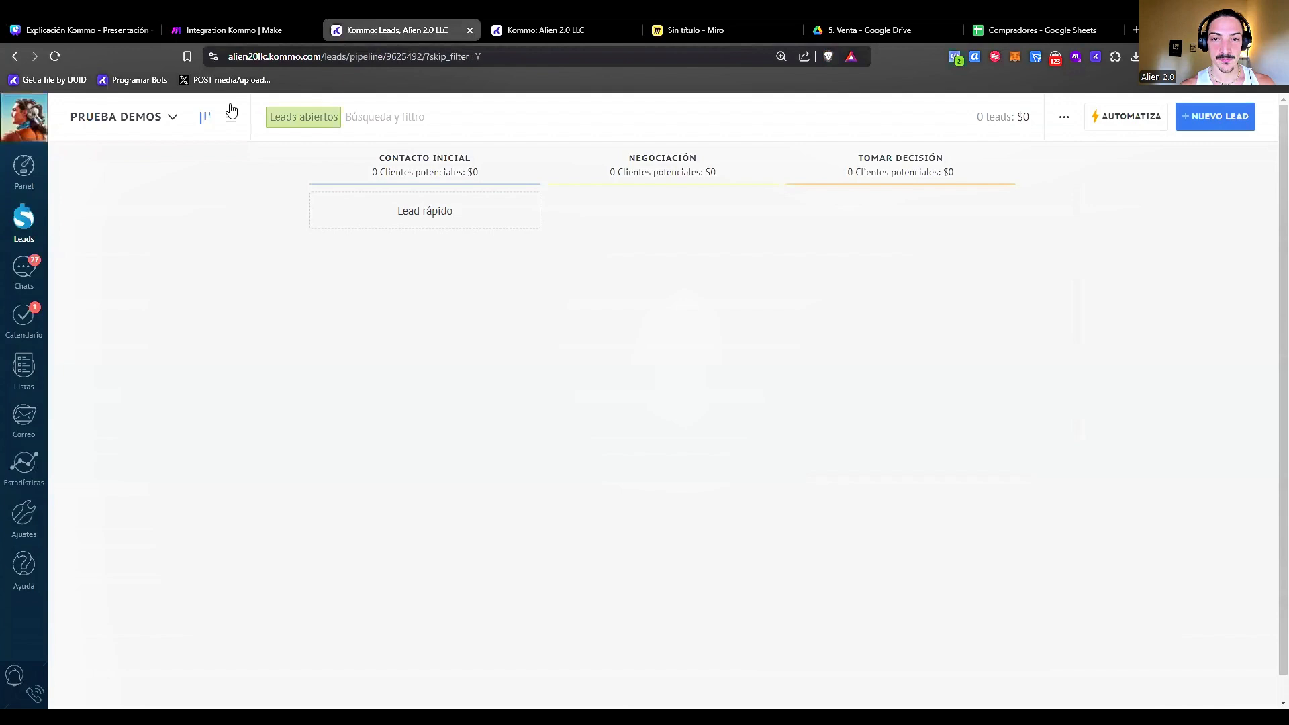
{"action": "left_click", "coordinate": [120, 121]}
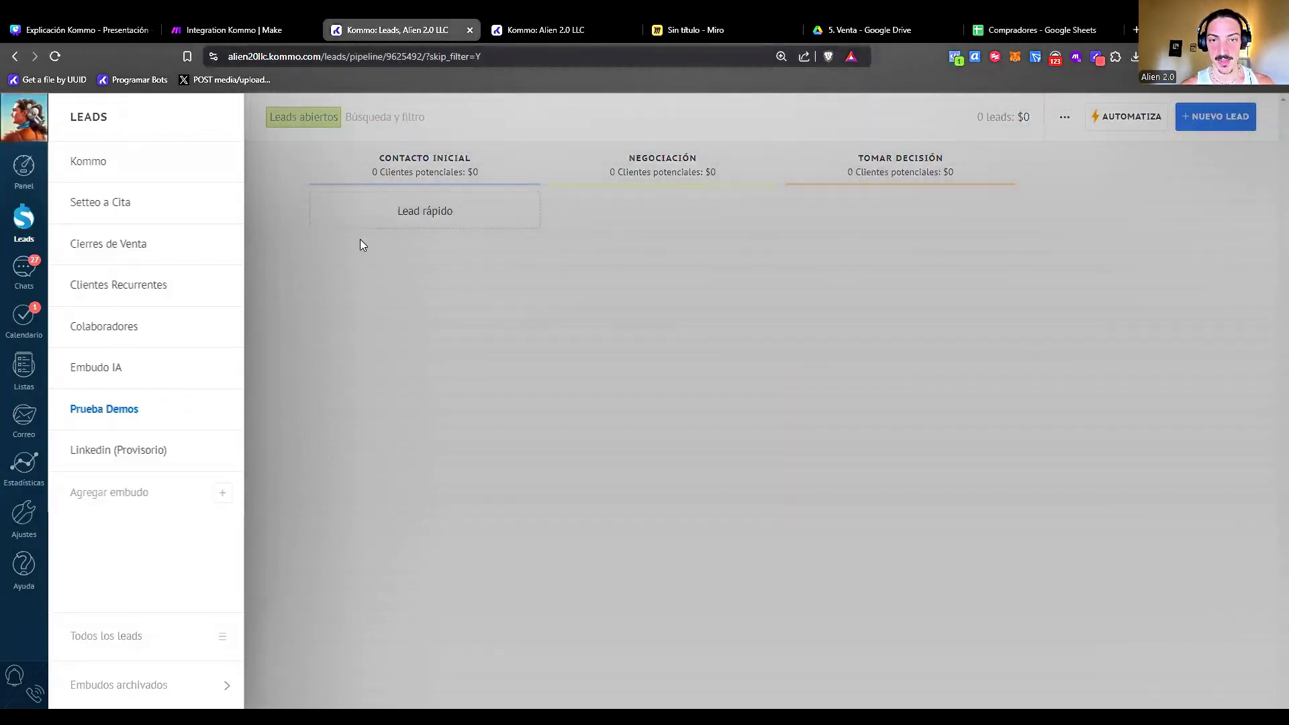
{"action": "left_click", "coordinate": [360, 239]}
{"action": "left_click", "coordinate": [209, 27]}
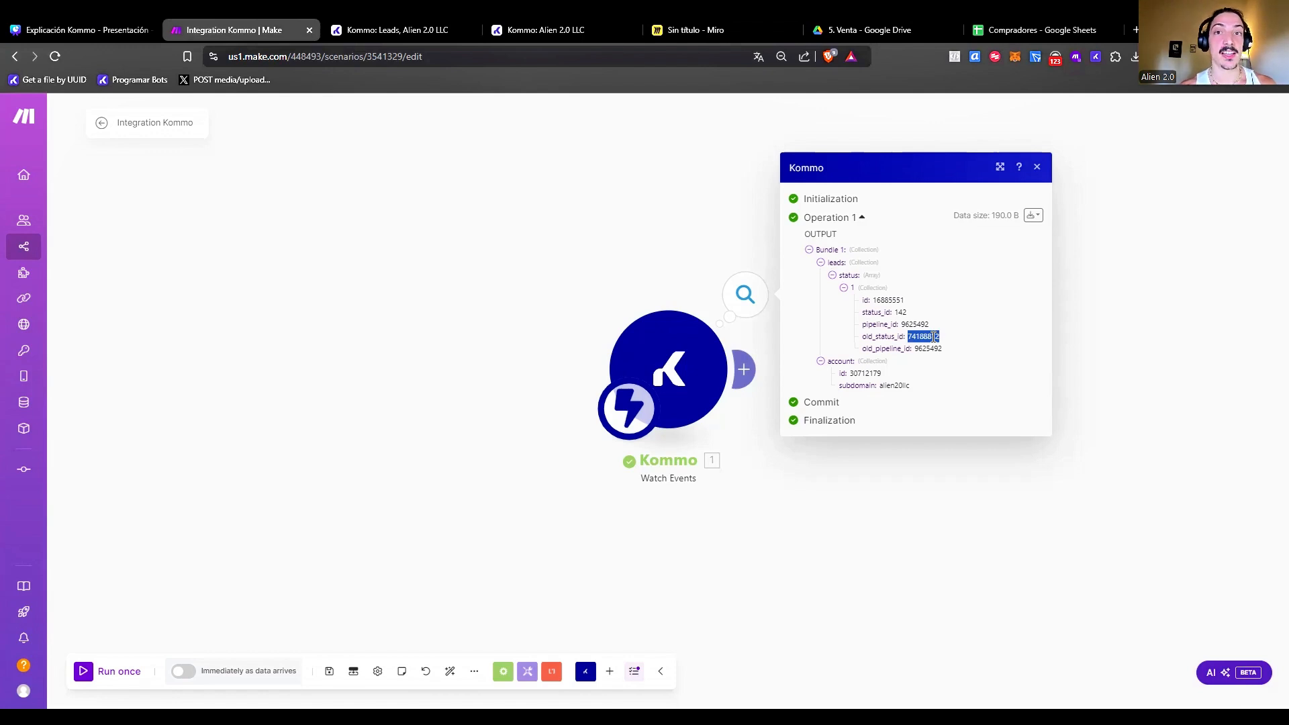
Review the lead, status and pipeline IDs in the Watch Events output and check the lead's ID in its Kommo card.
{"action": "double_click", "coordinate": [926, 348]}
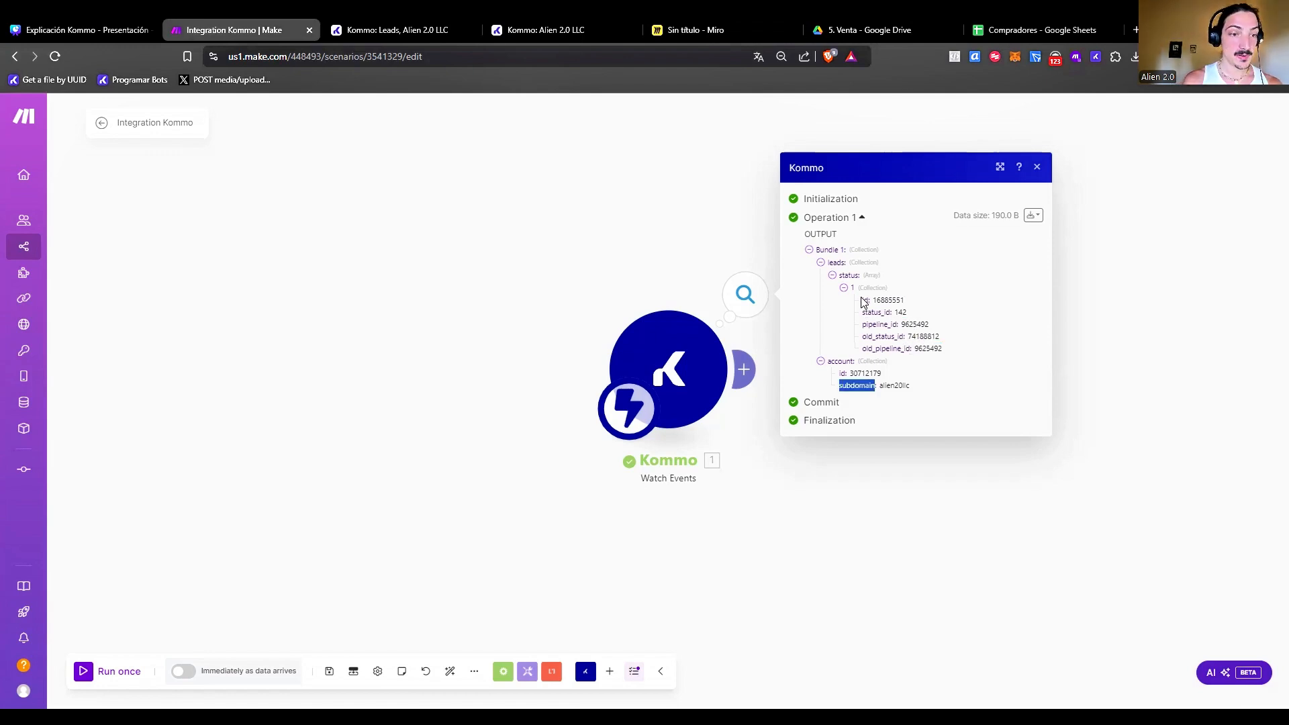
{"action": "left_click_drag", "start_coordinate": [862, 300], "coordinate": [967, 363]}
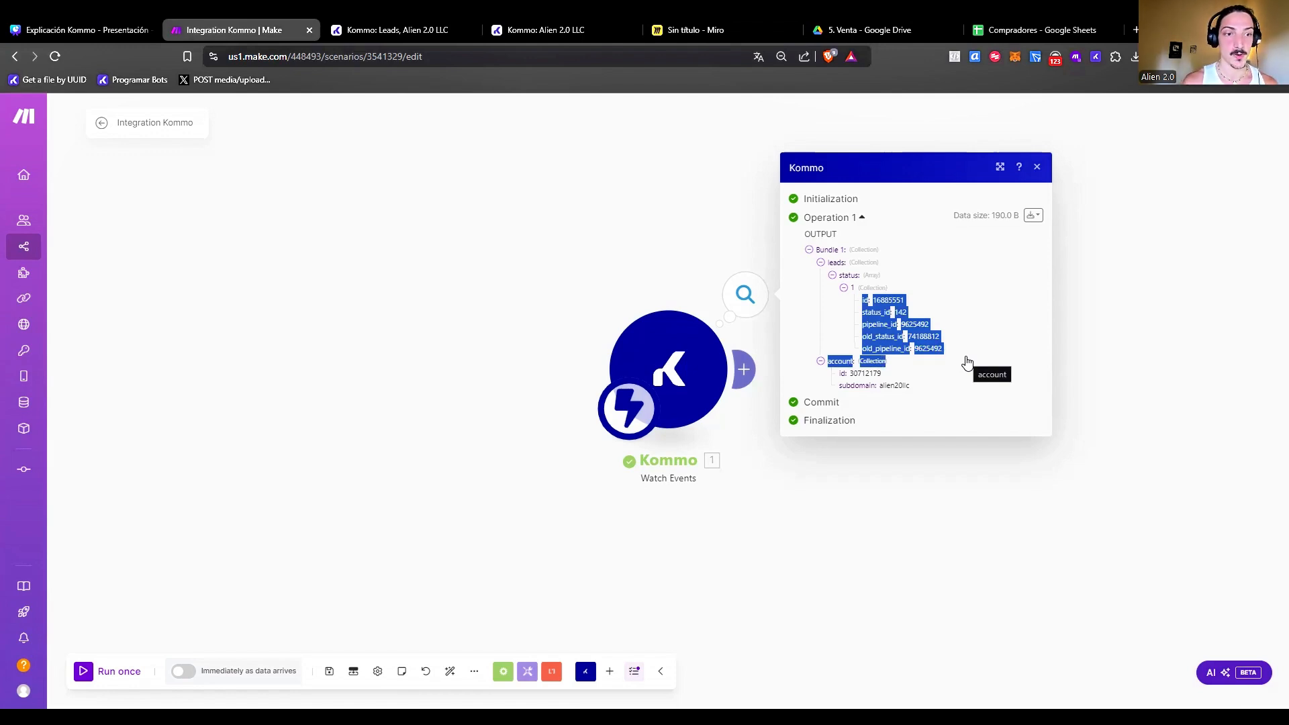
{"action": "double_click", "coordinate": [888, 298]}
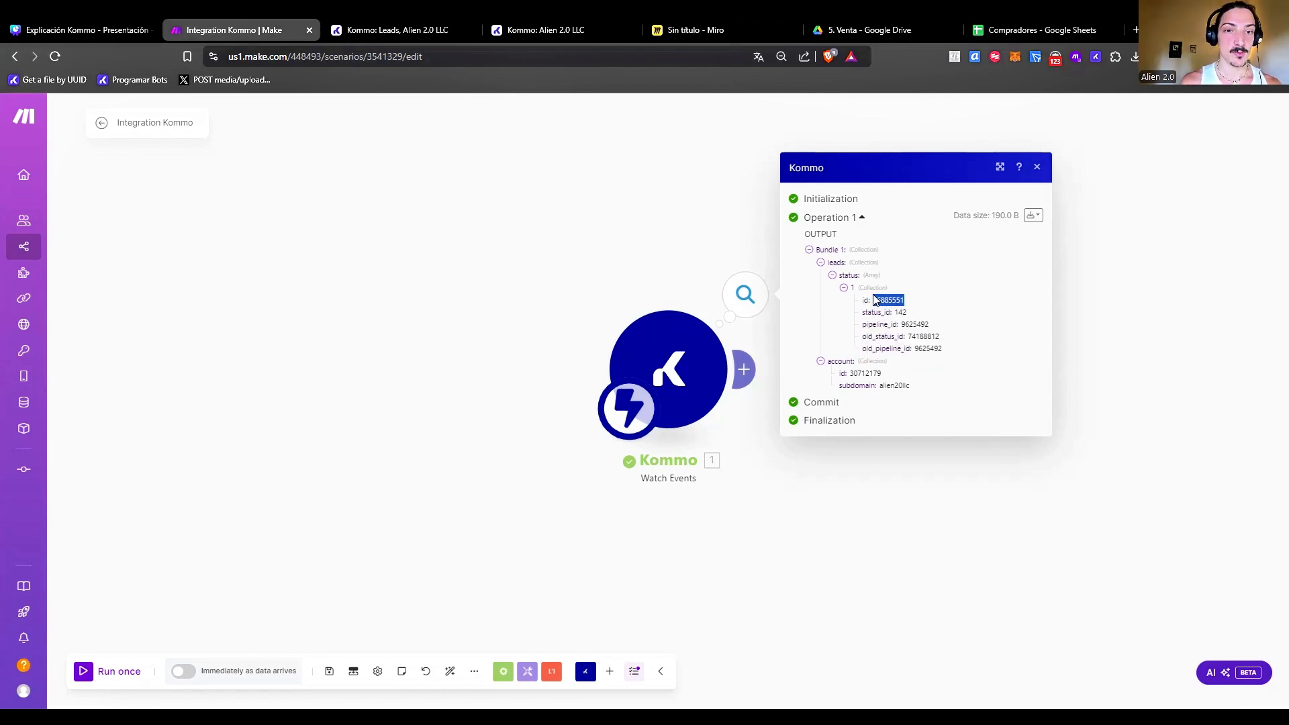
{"action": "left_click", "coordinate": [337, 24]}
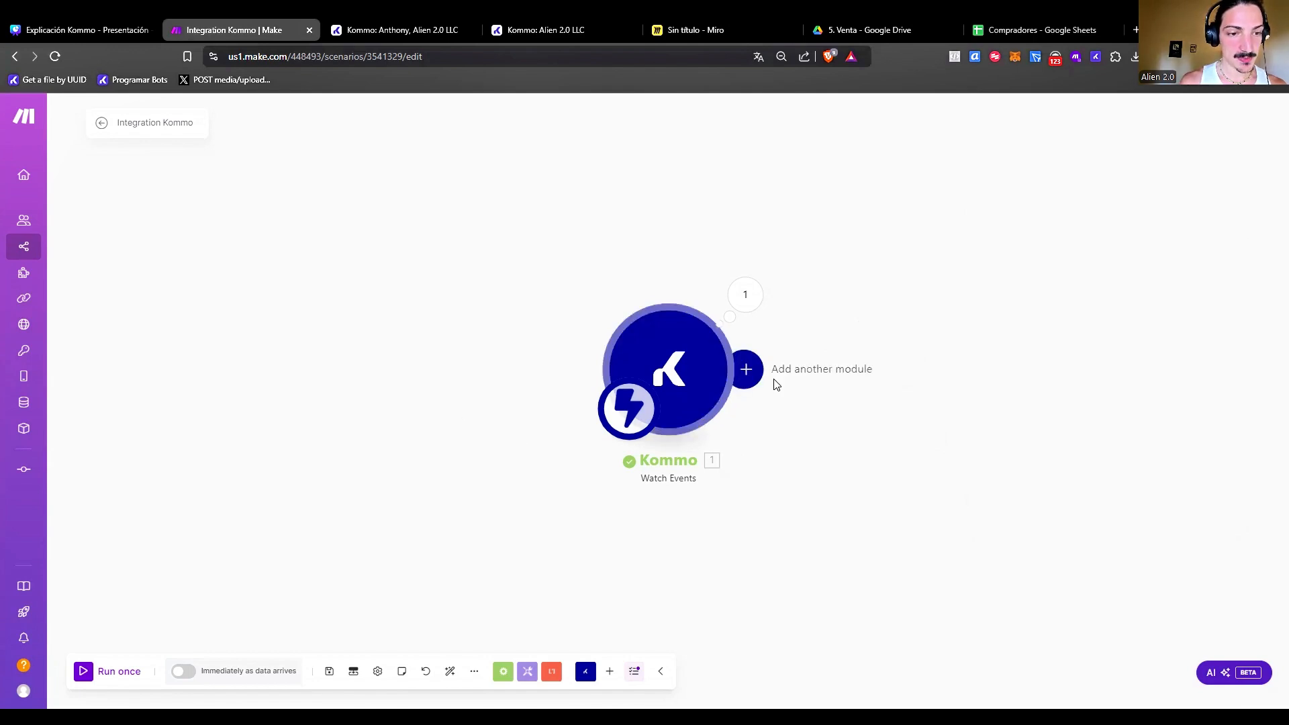
Add a Kommo Get a Lead module after Watch Events.
{"action": "left_click", "coordinate": [746, 370]}
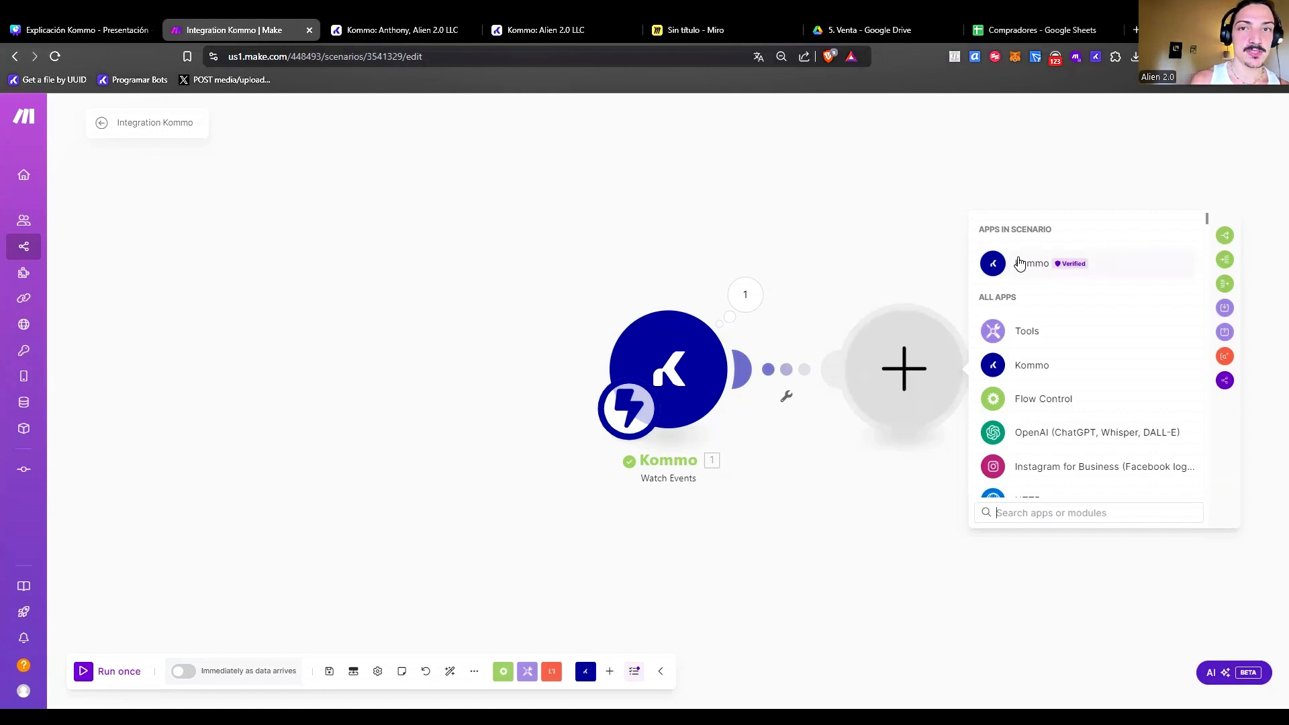
{"action": "scroll", "coordinate": [1059, 383], "scroll_direction": "down", "scroll_amount": 5}
{"action": "scroll", "coordinate": [1059, 369], "scroll_direction": "up", "scroll_amount": 5}
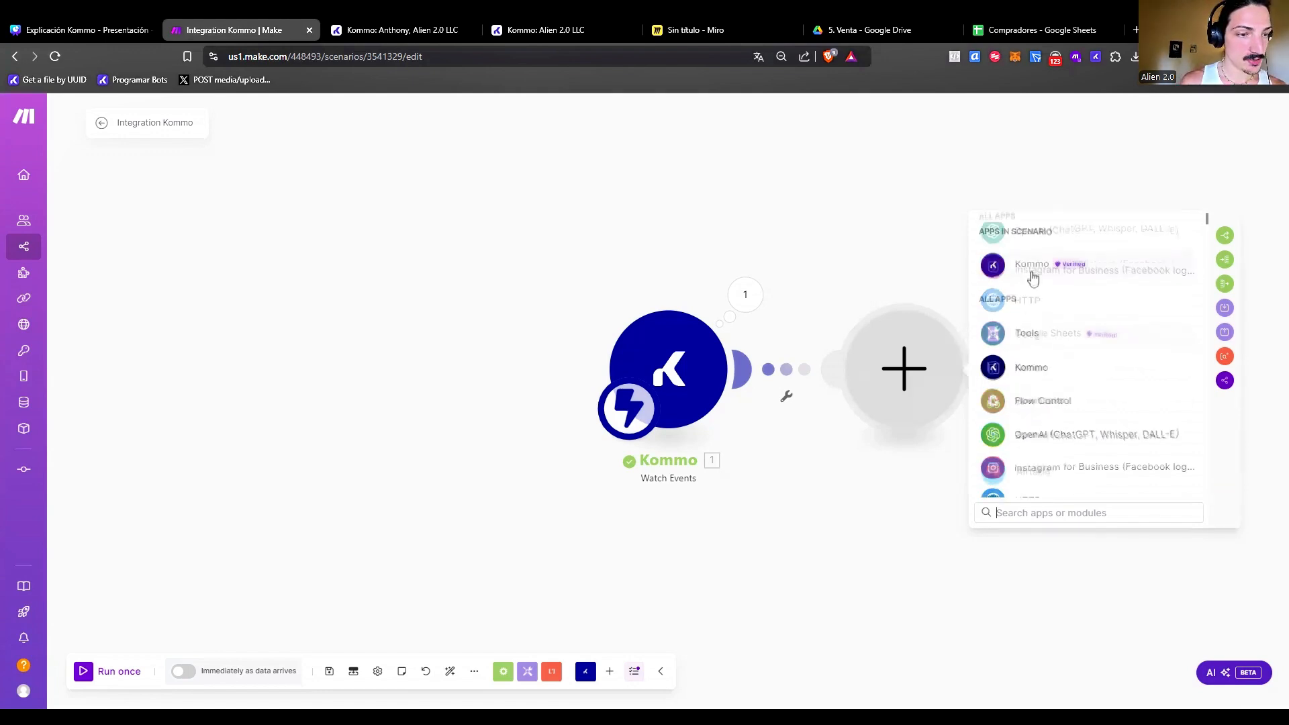
{"action": "left_click", "coordinate": [1030, 269]}
{"action": "scroll", "coordinate": [1036, 356], "scroll_direction": "down", "scroll_amount": 3}
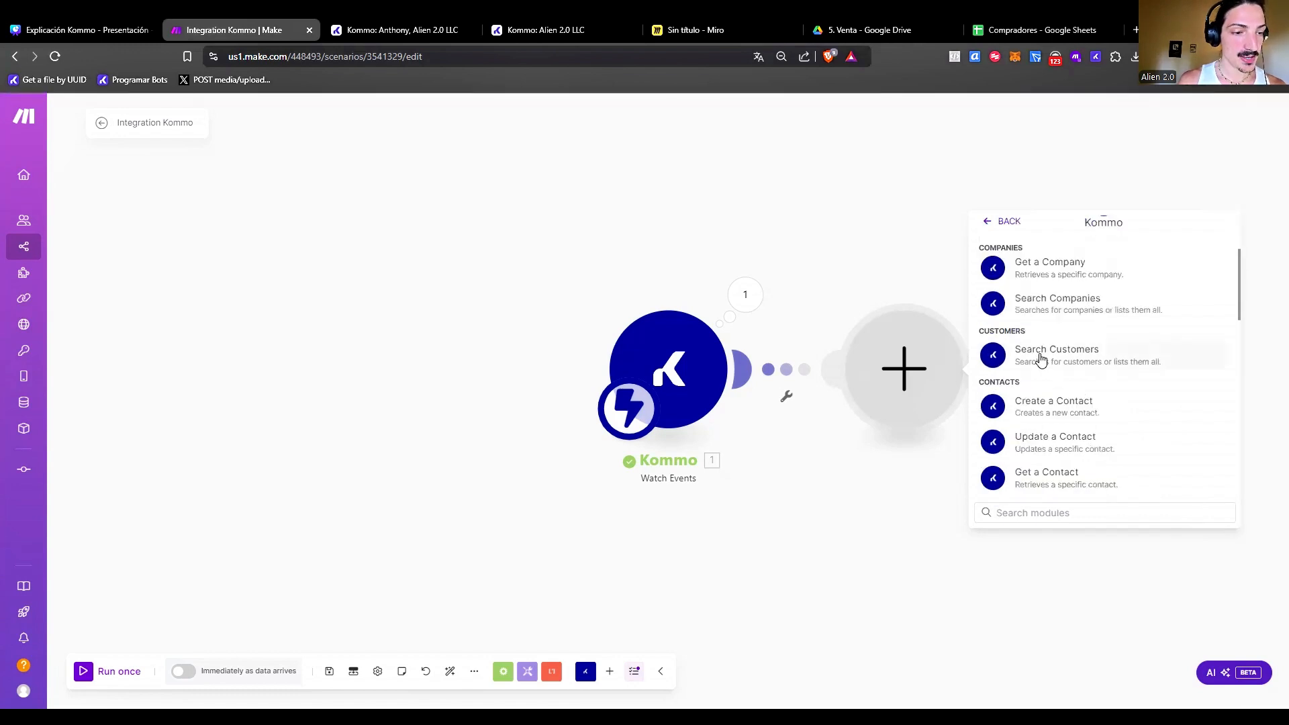
{"action": "scroll", "coordinate": [1041, 360], "scroll_direction": "down", "scroll_amount": 2}
{"action": "scroll", "coordinate": [1040, 361], "scroll_direction": "down", "scroll_amount": 3}
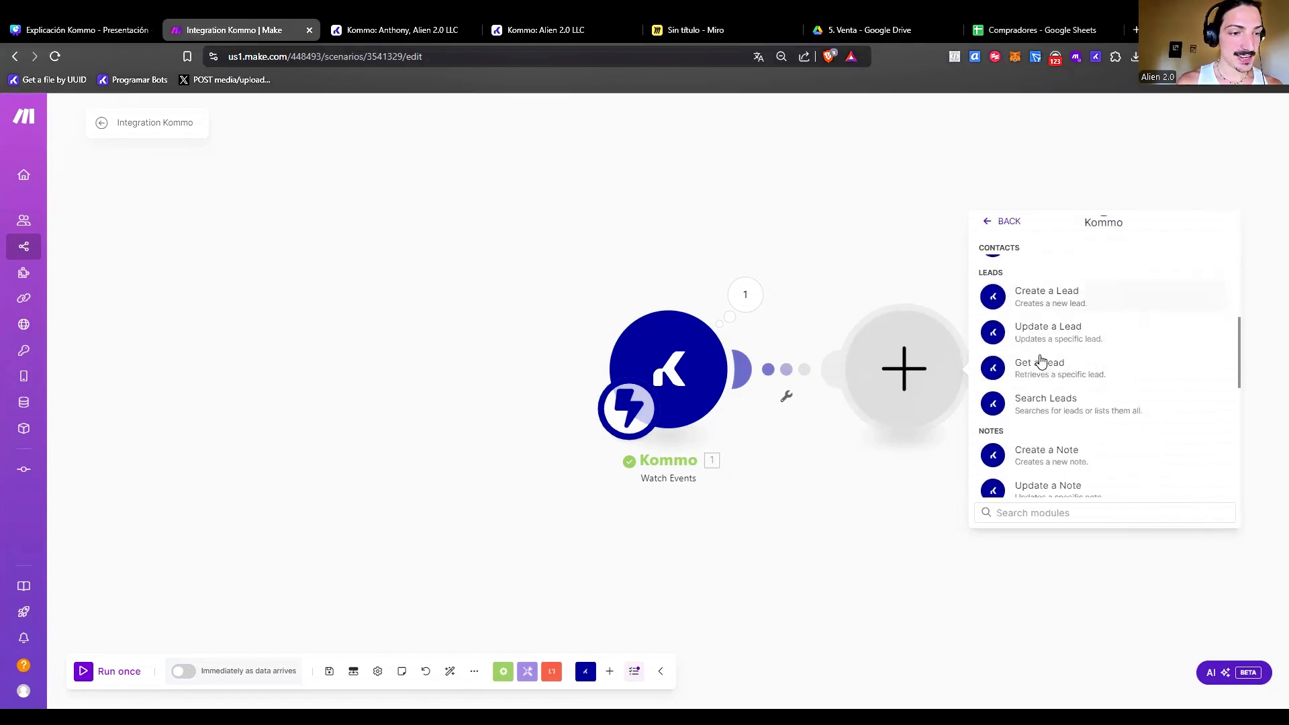
{"action": "scroll", "coordinate": [1041, 361], "scroll_direction": "down", "scroll_amount": 1}
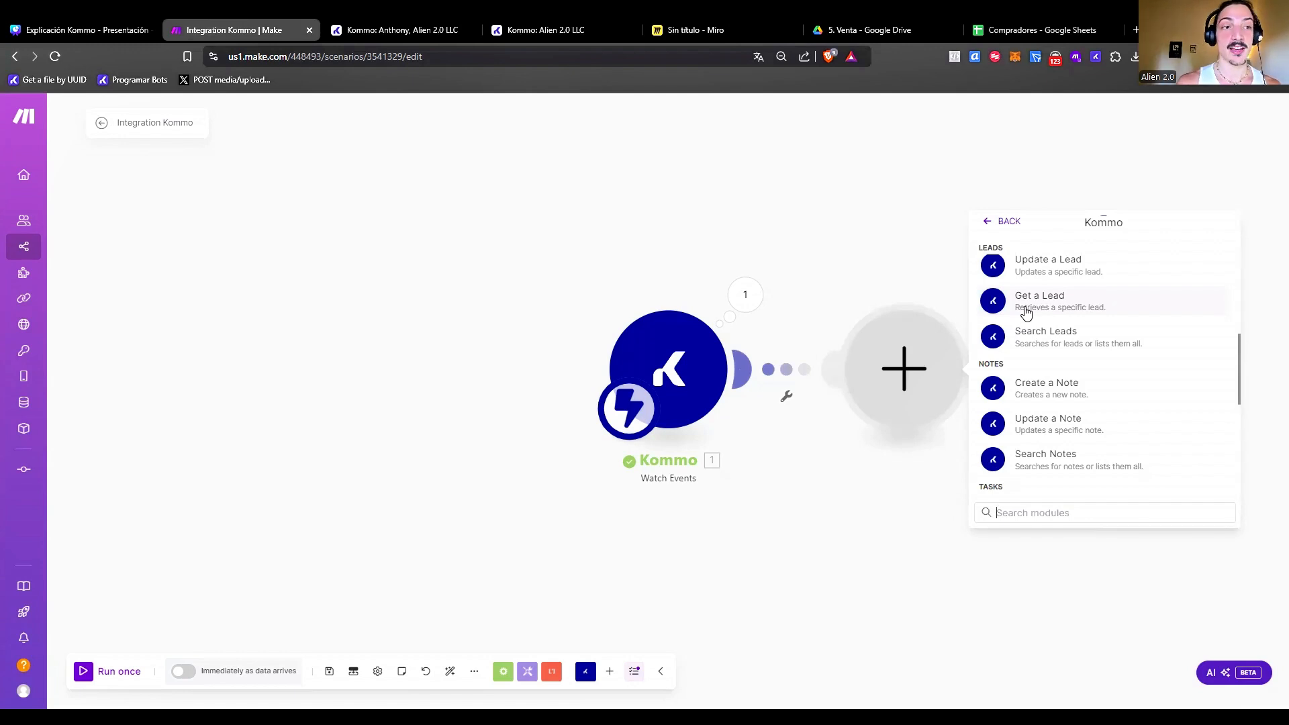
{"action": "left_click", "coordinate": [1026, 312]}
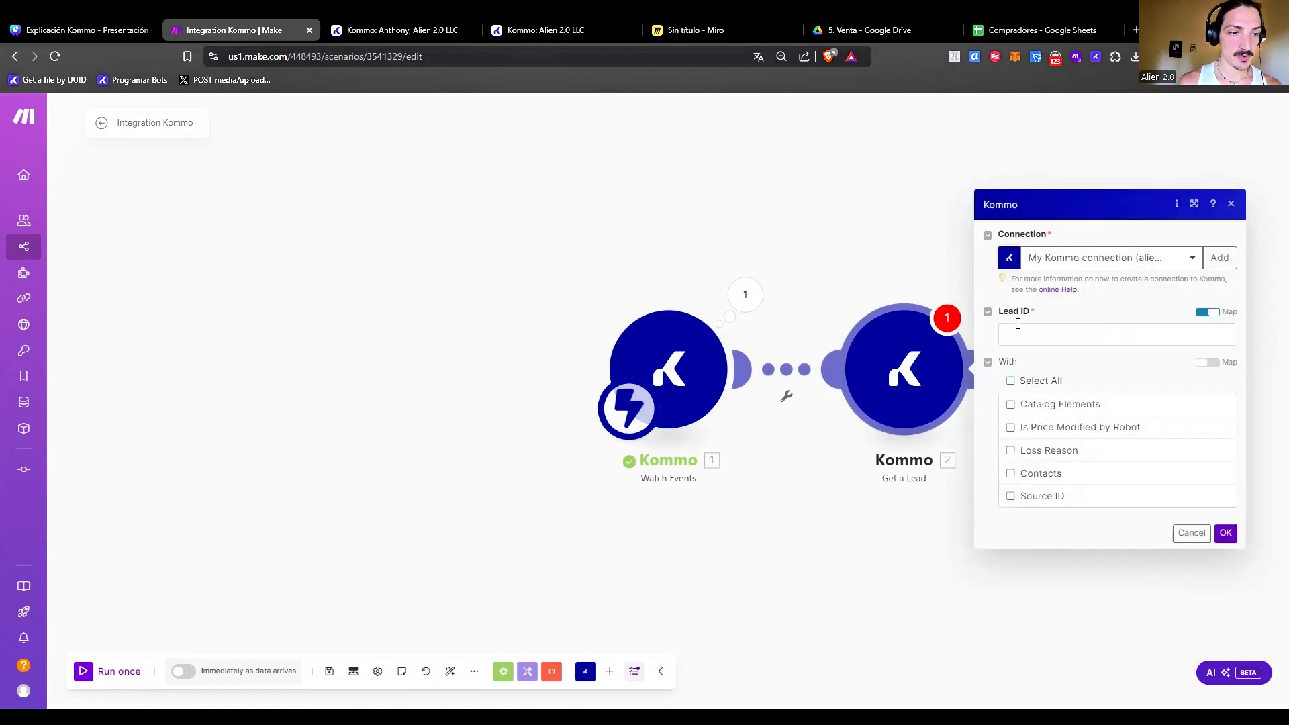
Expand the leads and status data in the Watch Events output to locate the lead's id.
{"action": "left_click", "coordinate": [749, 304]}
{"action": "left_click", "coordinate": [843, 321]}
{"action": "left_click", "coordinate": [844, 329]}
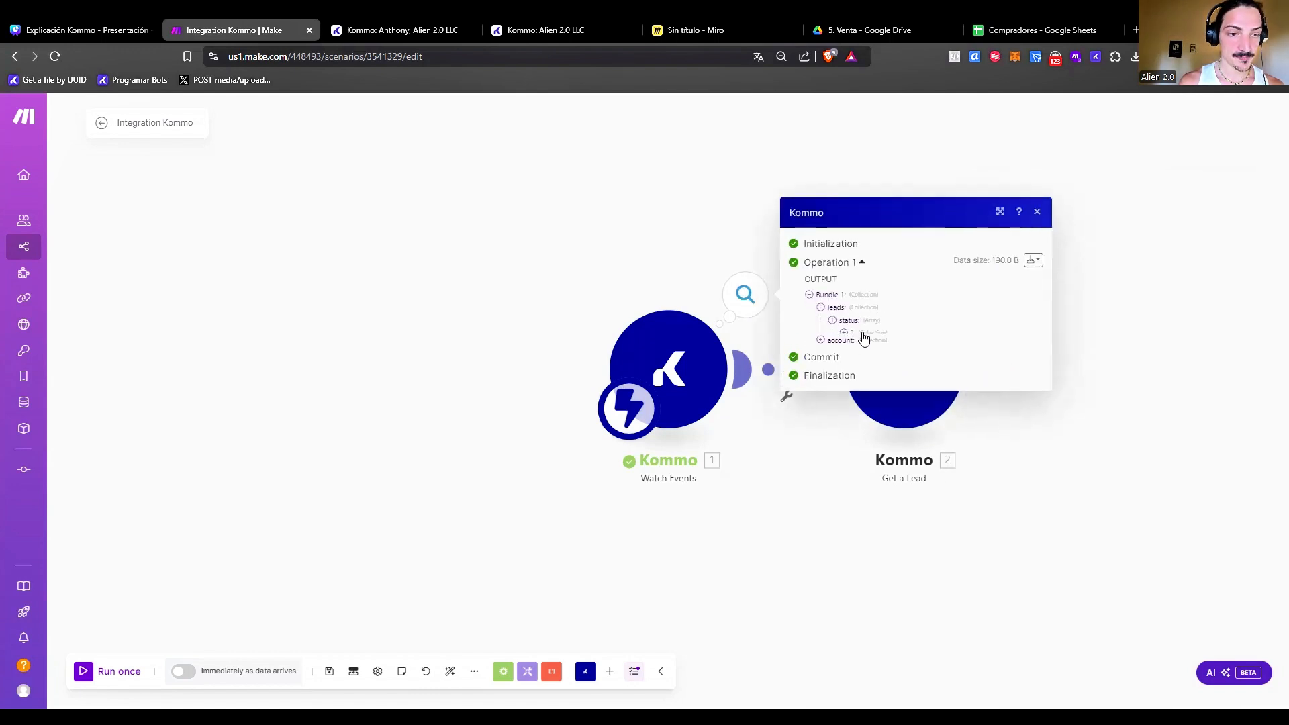
Map the id from the Watch Events leads status array to the Lead ID of the Get a Lead module.
{"action": "left_click", "coordinate": [893, 409]}
{"action": "left_click", "coordinate": [1038, 337]}
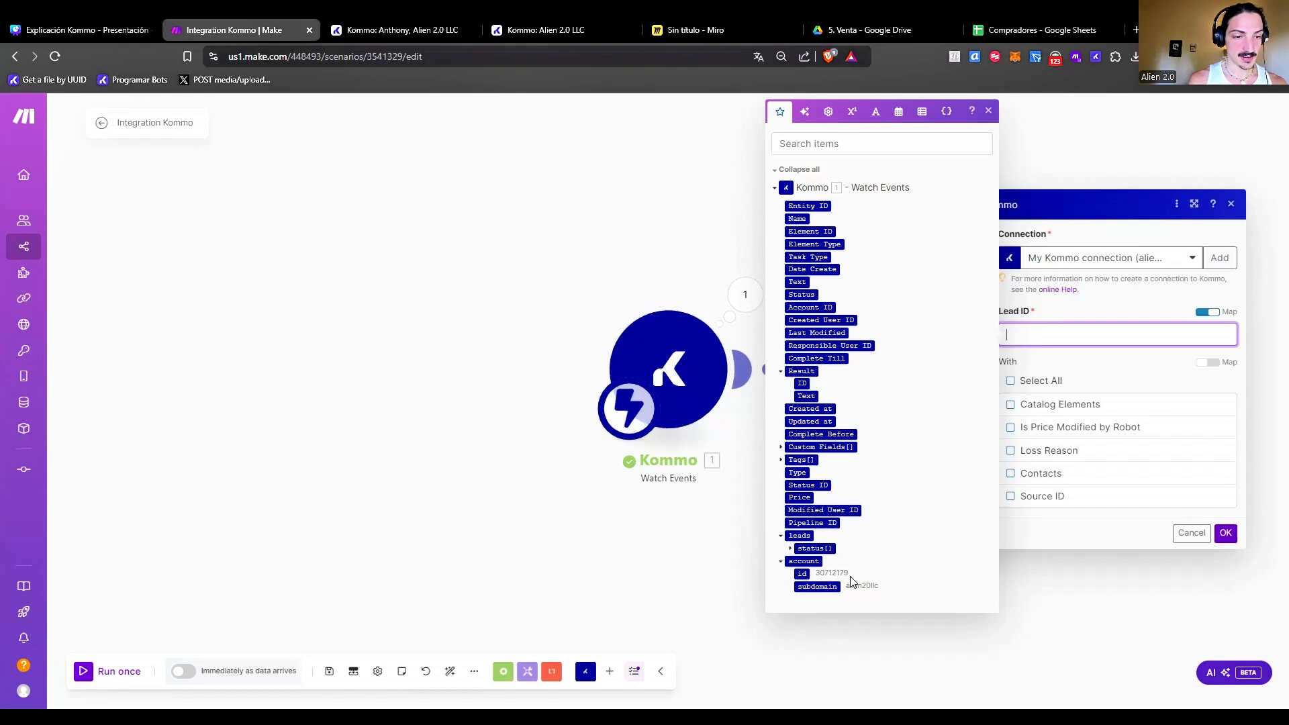
{"action": "left_click", "coordinate": [791, 549]}
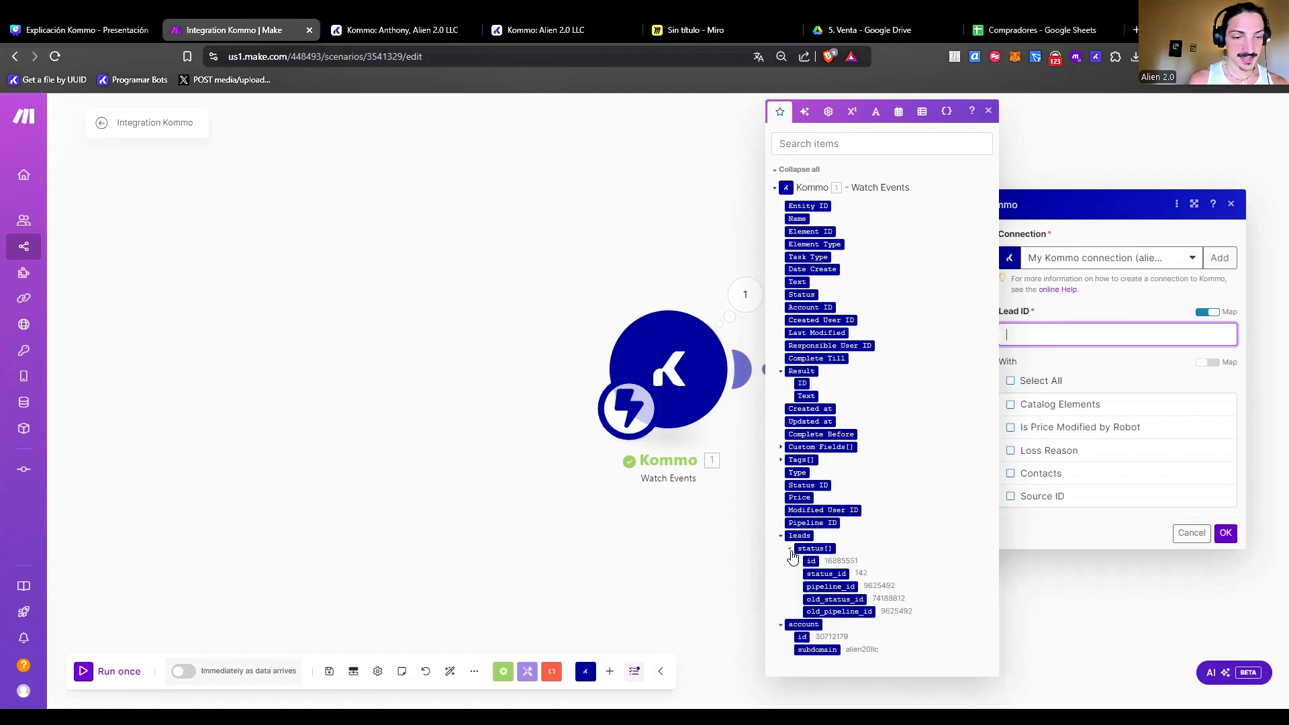
{"action": "left_click", "coordinate": [791, 550]}
{"action": "left_click", "coordinate": [791, 550]}
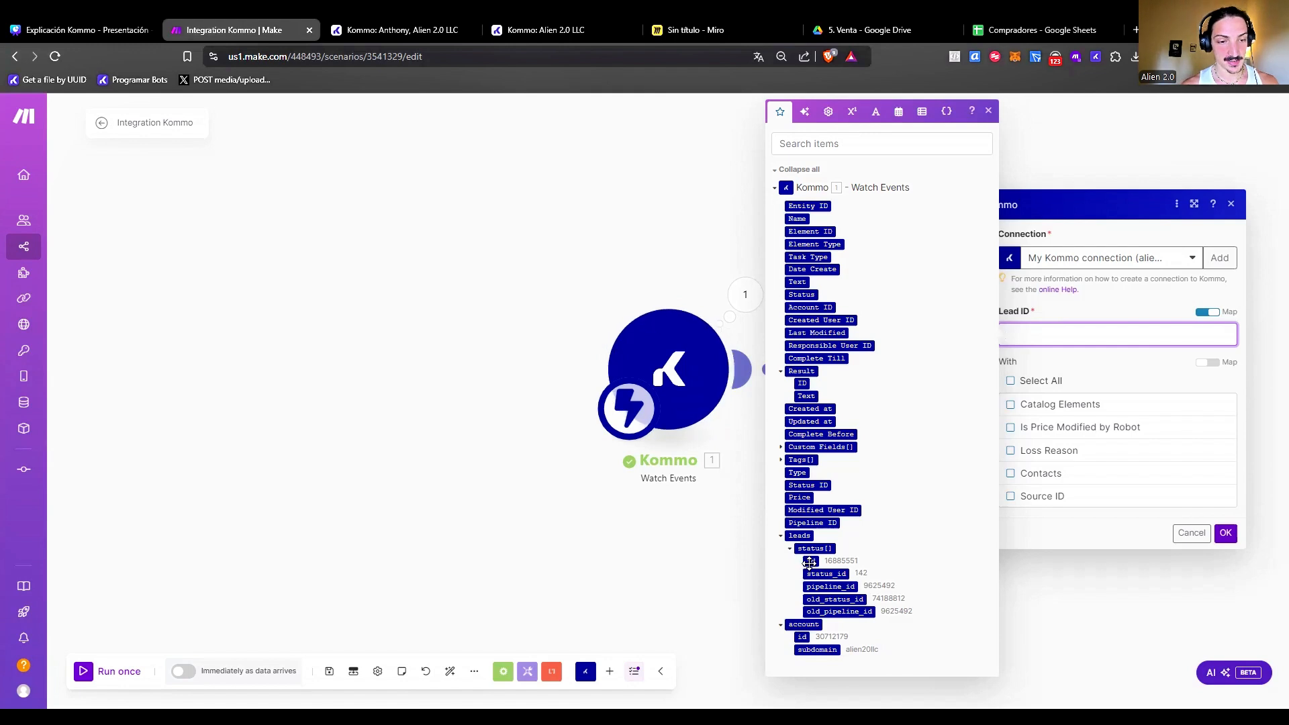
{"action": "left_click_drag", "start_coordinate": [810, 562], "coordinate": [1028, 333]}
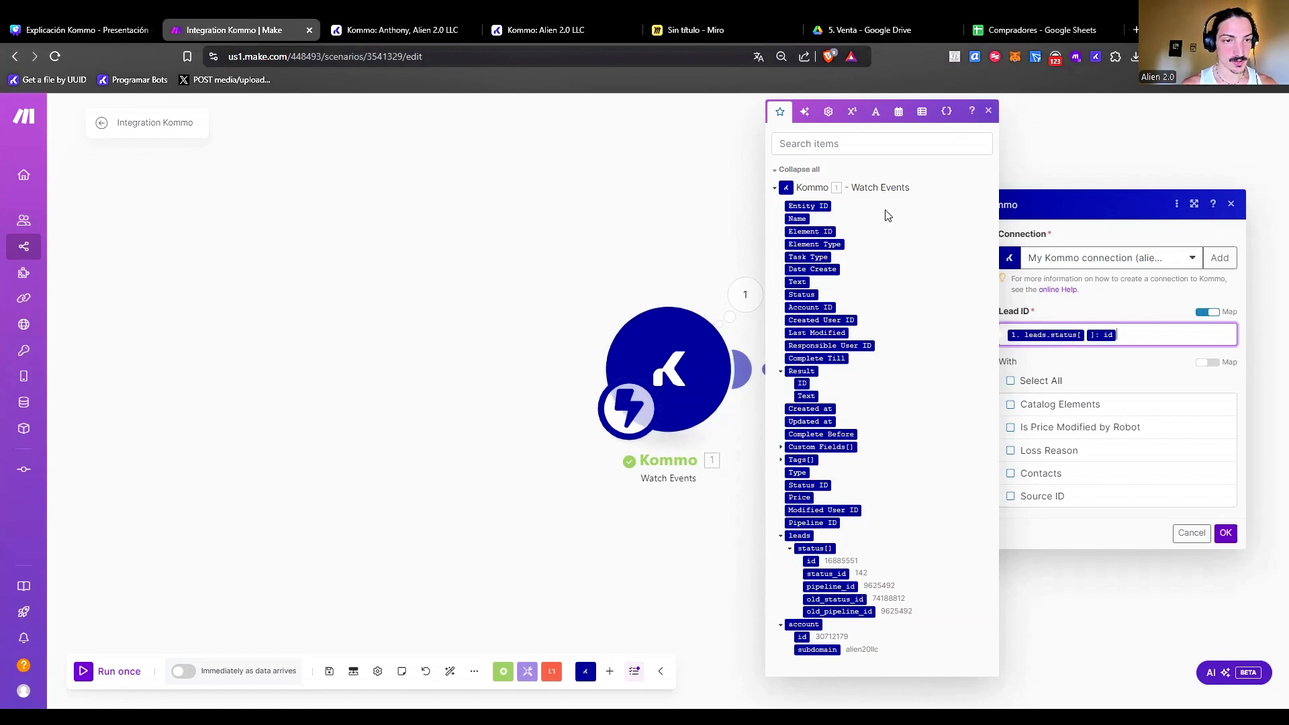
{"action": "left_click", "coordinate": [1017, 329]}
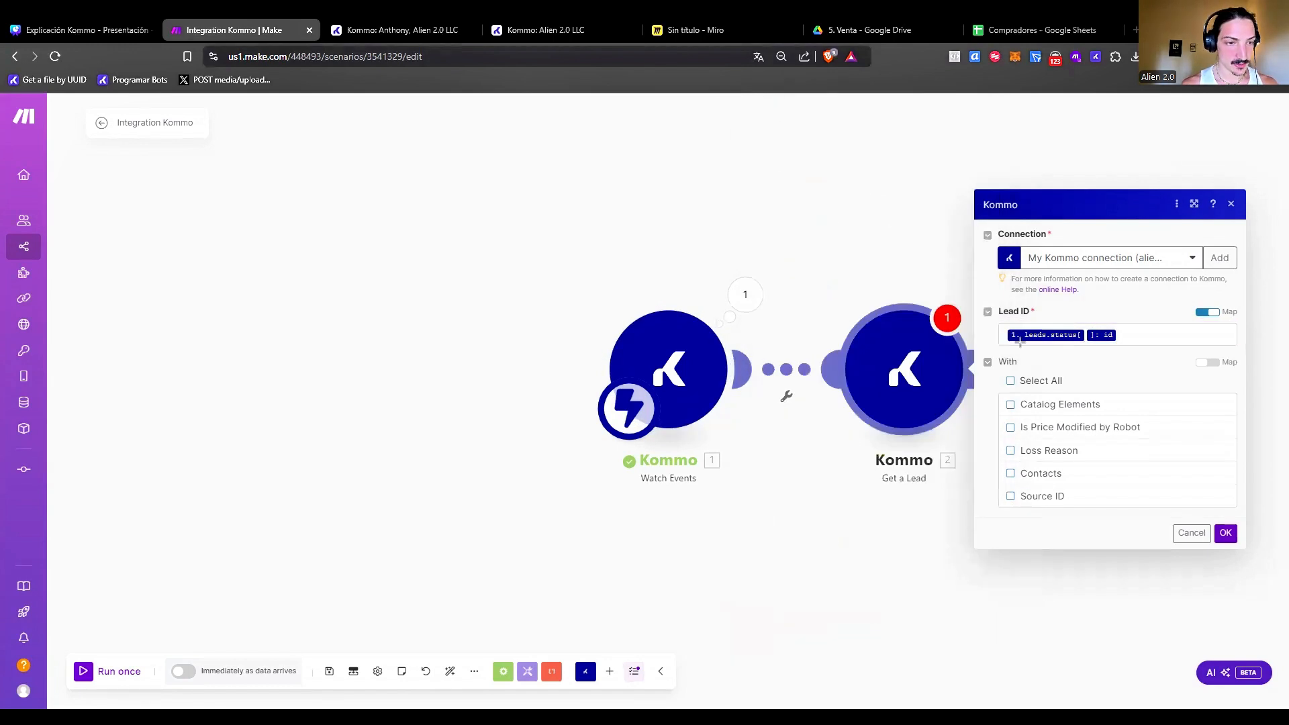
{"action": "left_click_drag", "start_coordinate": [1024, 343], "coordinate": [1119, 327]}
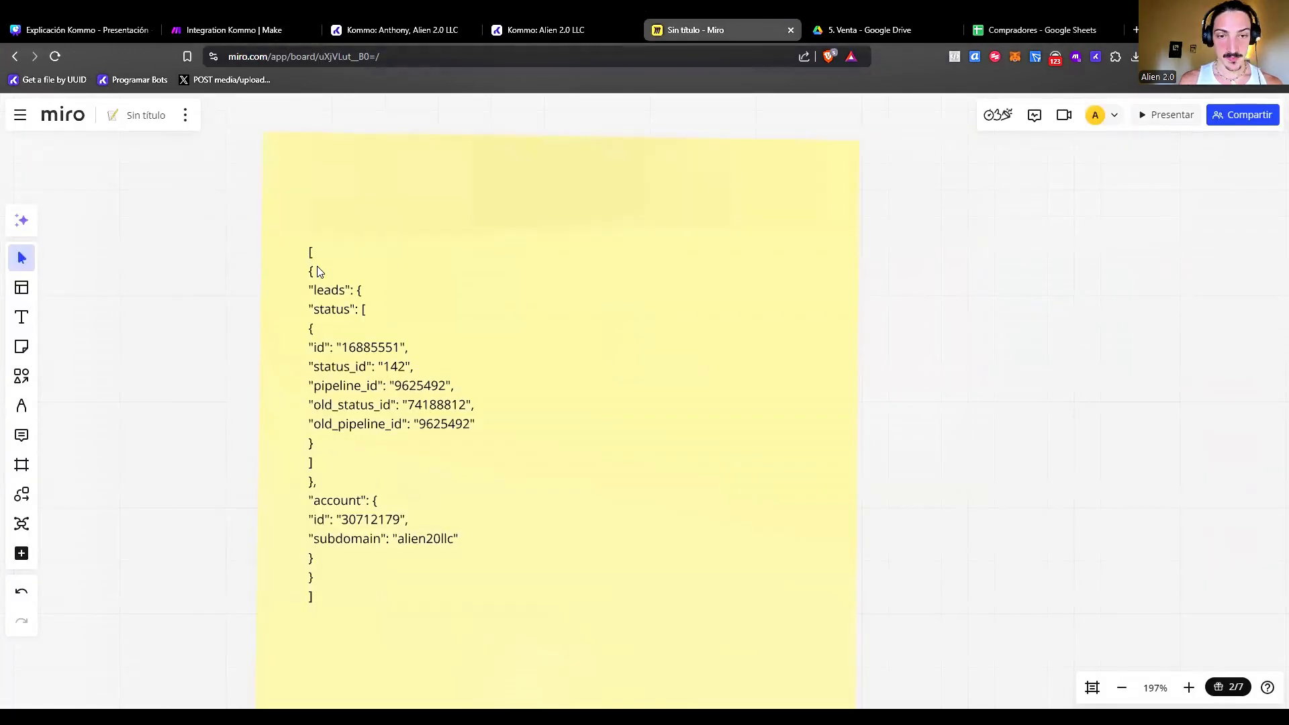
Switch to Miro and review the leads, status and id entries of the bundle's JSON in the sticky note.
{"action": "left_click", "coordinate": [322, 294]}
{"action": "left_click", "coordinate": [333, 317]}
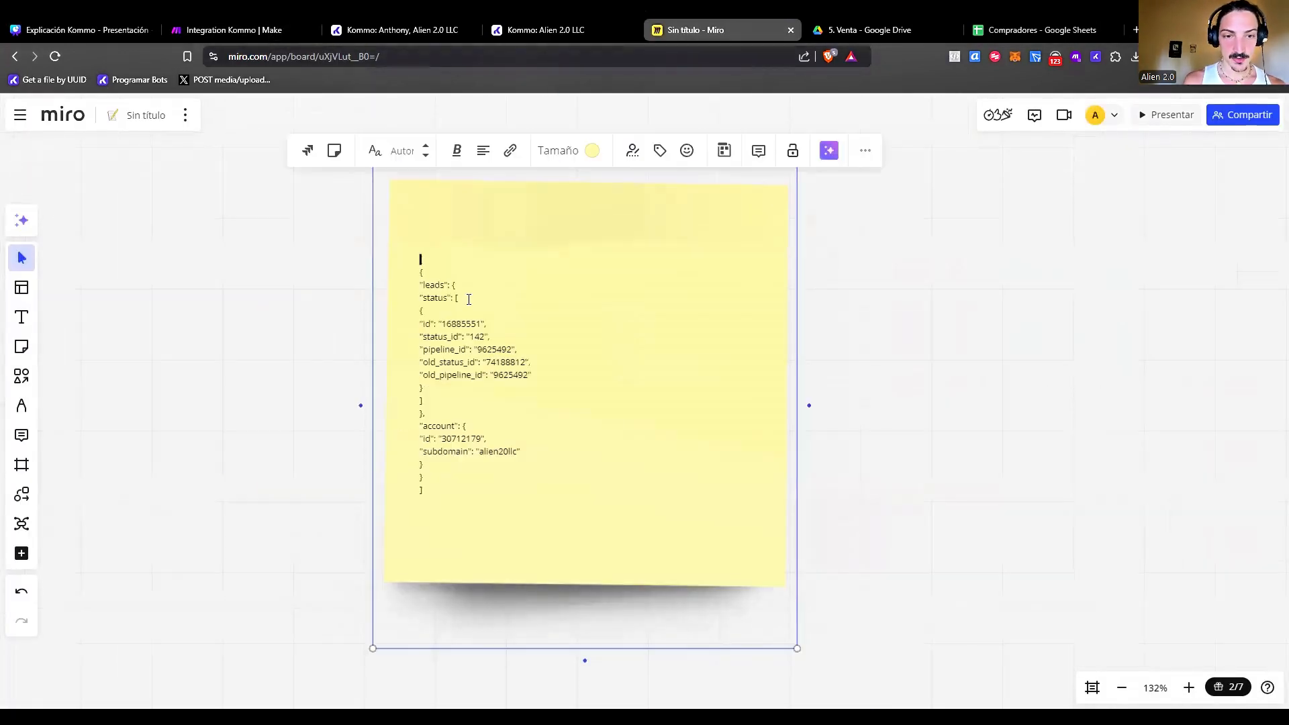
{"action": "double_click", "coordinate": [435, 289]}
{"action": "left_click", "coordinate": [430, 301]}
{"action": "triple_click", "coordinate": [430, 301]}
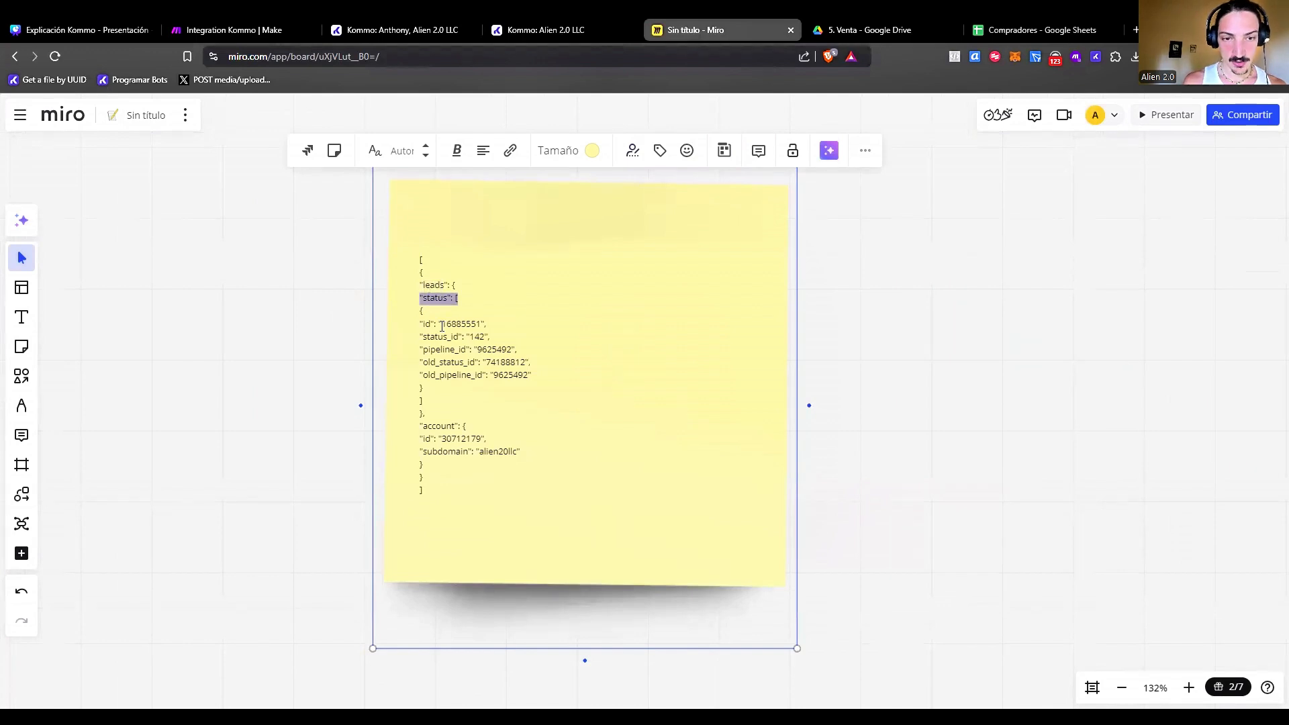
{"action": "left_click", "coordinate": [427, 324]}
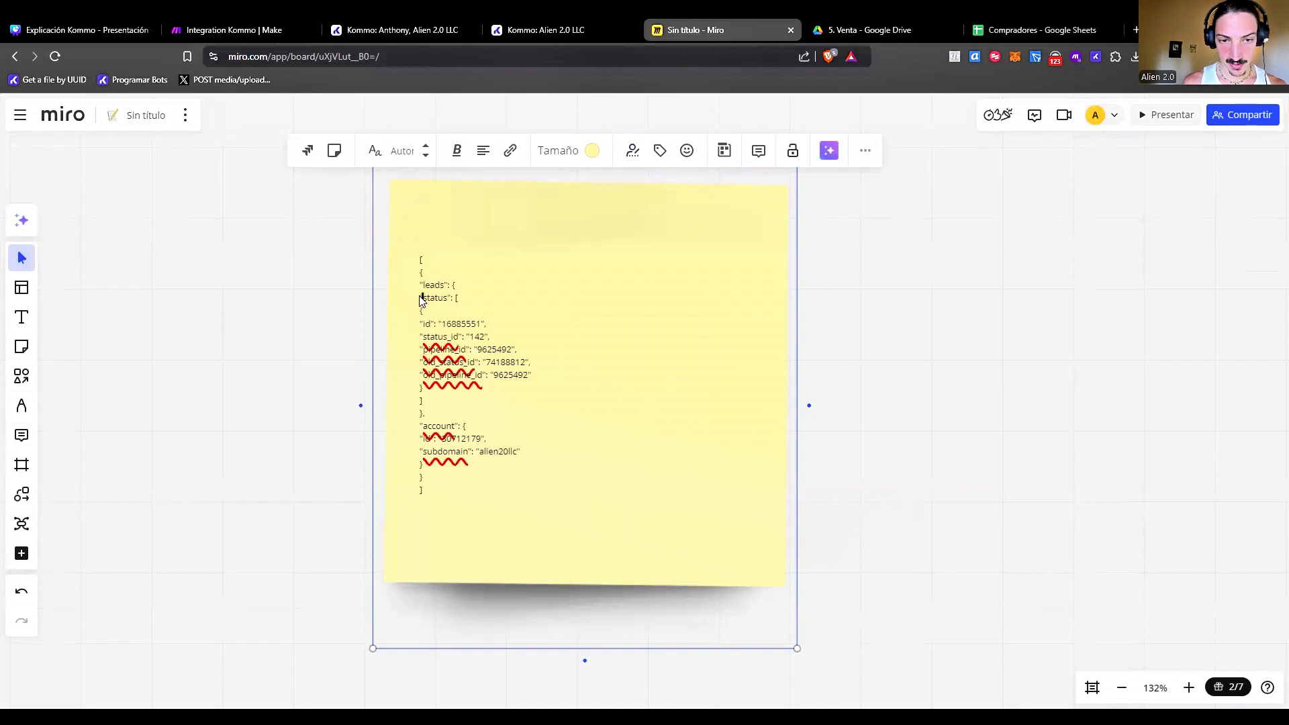
Indent the status line and the lines nested under it in the sticky note's JSON to show the hierarchy.
{"action": "left_click", "coordinate": [422, 299]}
{"action": "left_click", "coordinate": [421, 298]}
{"action": "key", "text": "Tab"}
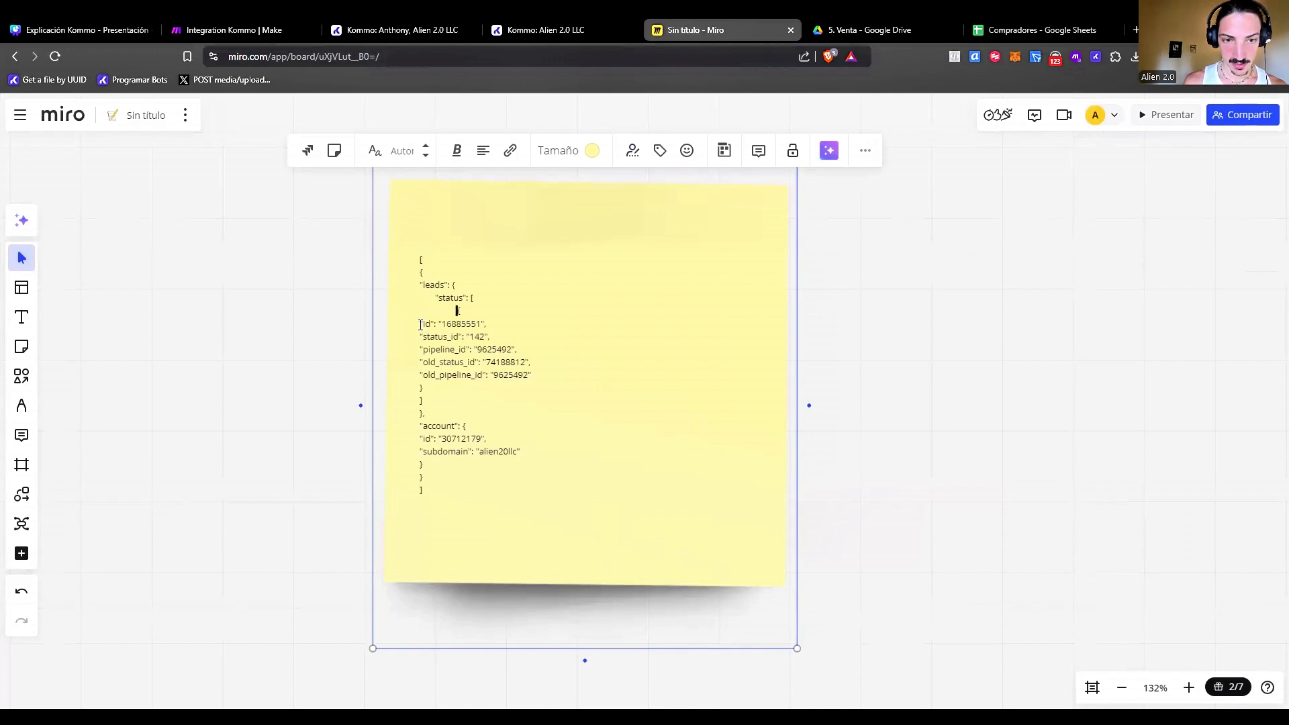
{"action": "key", "text": "Tab"}
{"action": "key", "text": "Tab"}
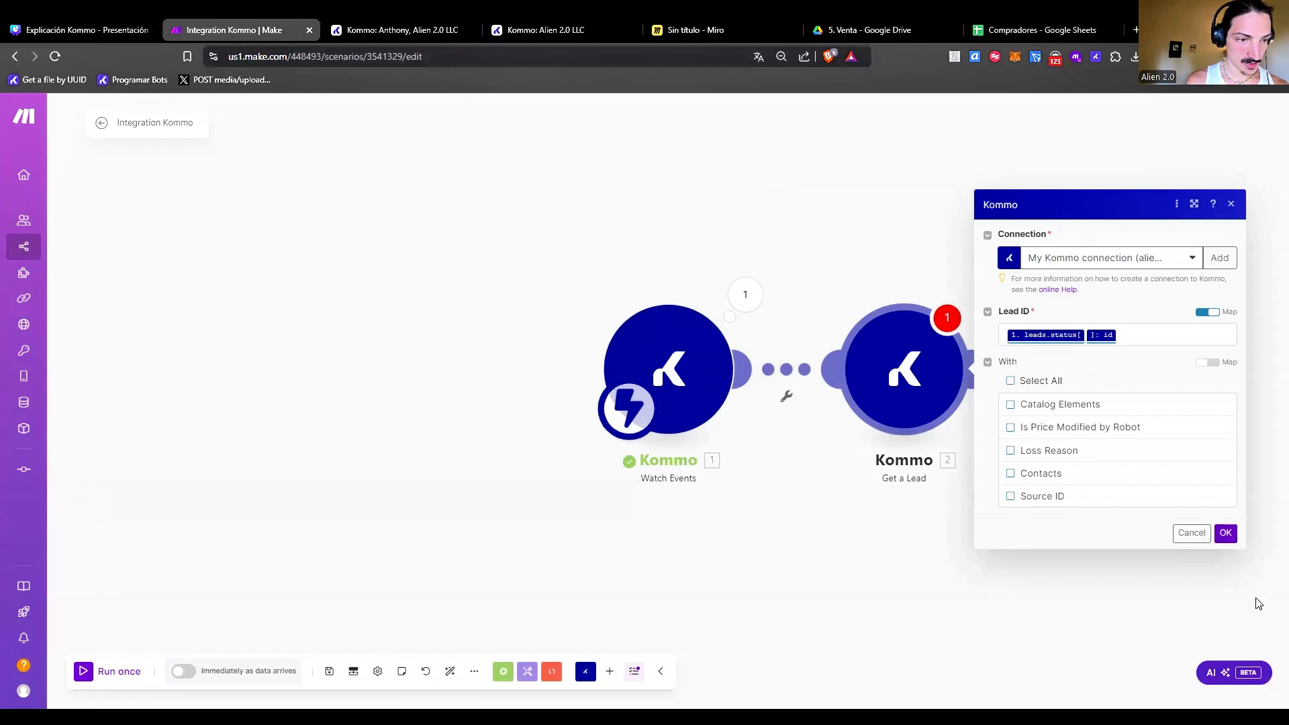
Return to Make, accept the Get a Lead settings, run the scenario once and switch to the lead in Kommo.
{"action": "left_click", "coordinate": [1225, 533]}
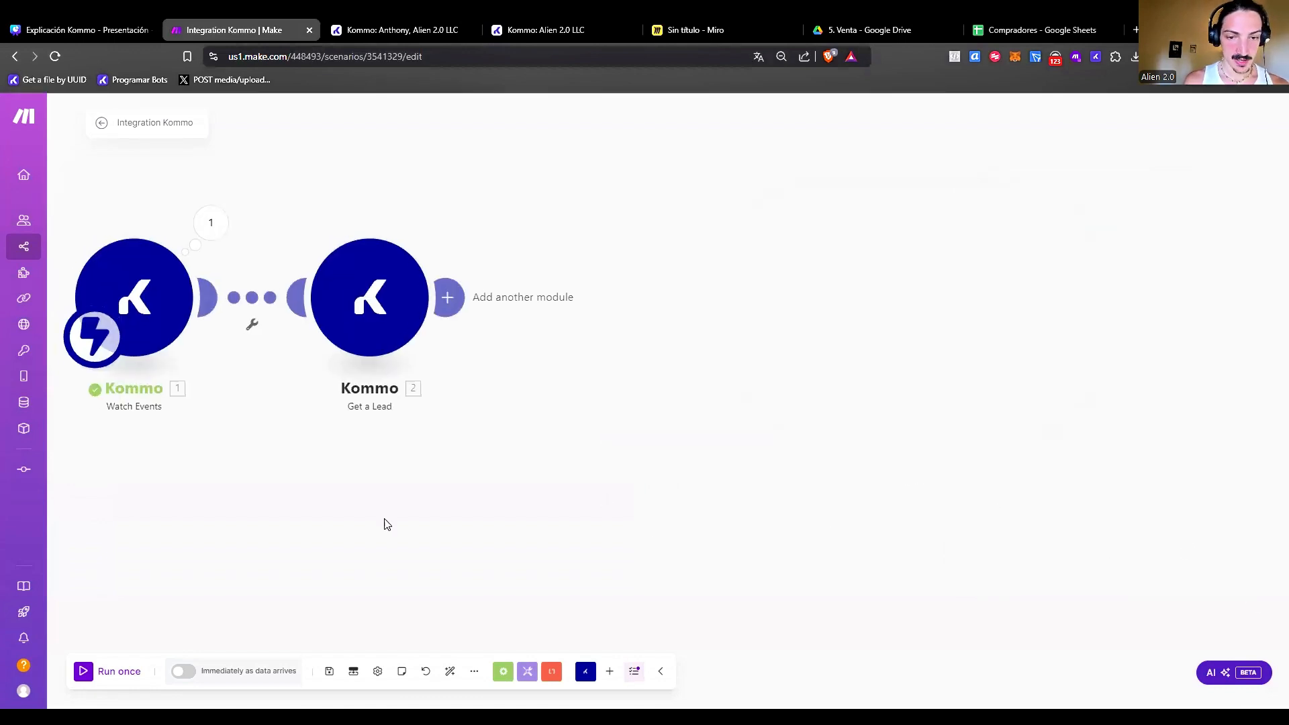
{"action": "left_click", "coordinate": [103, 675]}
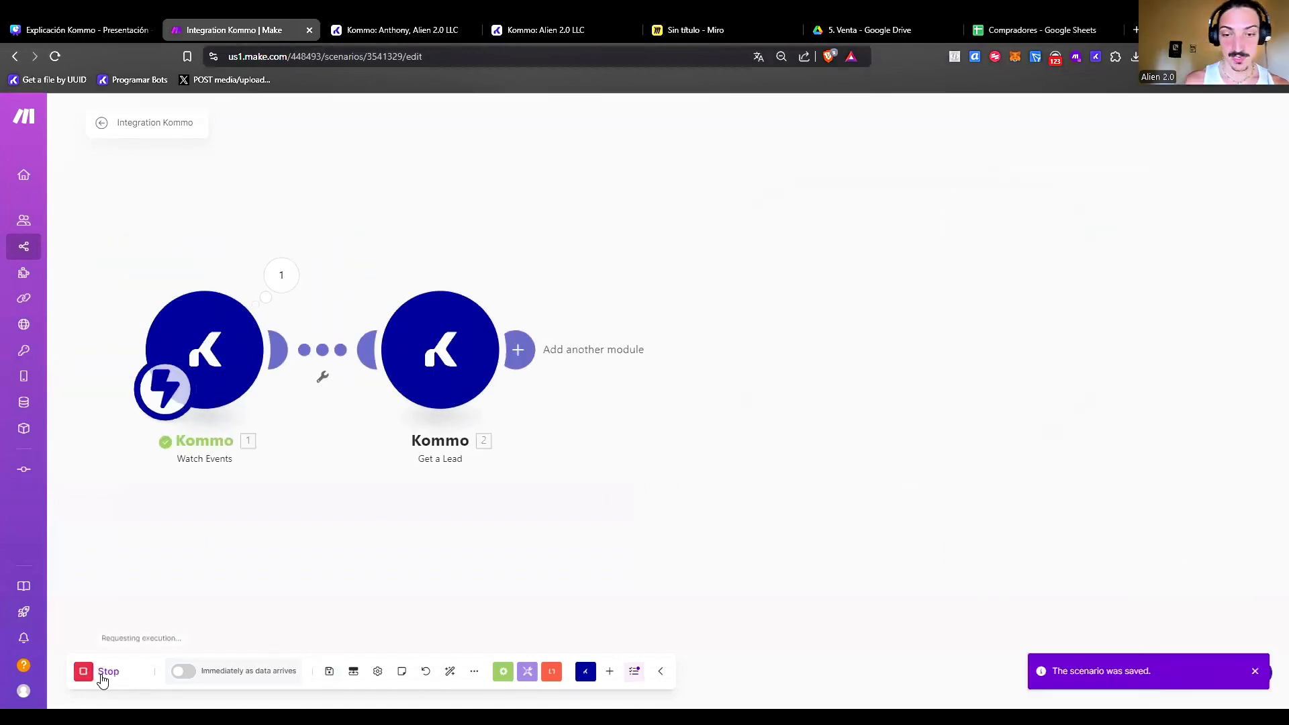
{"action": "left_click", "coordinate": [402, 29]}
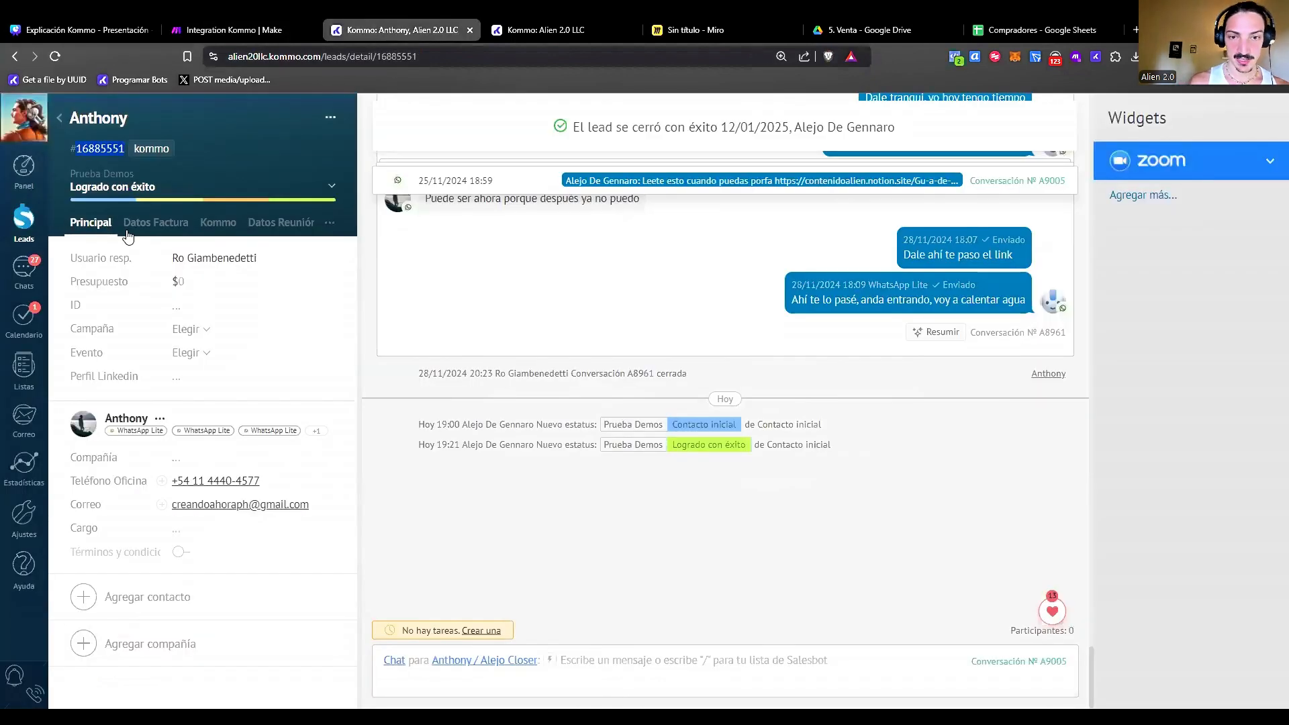
Save the lead in the Contacto inicial stage, move it back to Logrado con éxito, save it and return to Make.
{"action": "left_click", "coordinate": [84, 188]}
{"action": "left_click", "coordinate": [107, 210]}
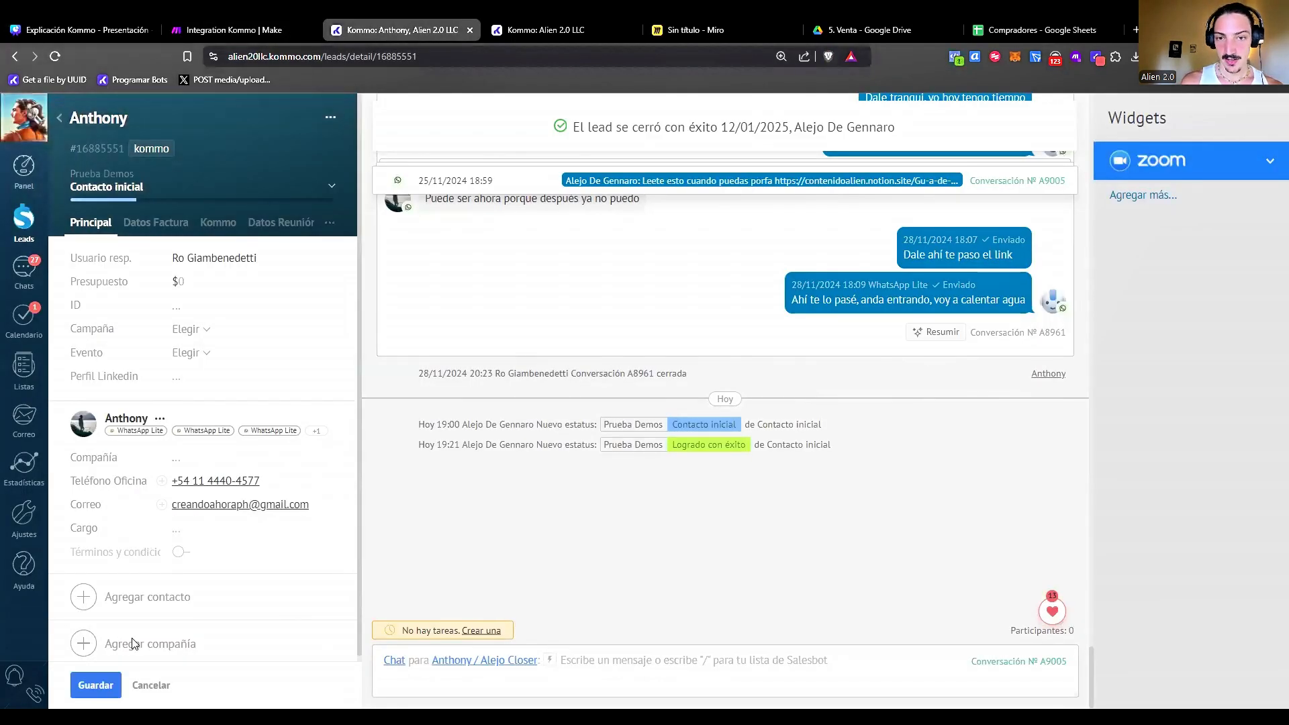
{"action": "left_click", "coordinate": [95, 684]}
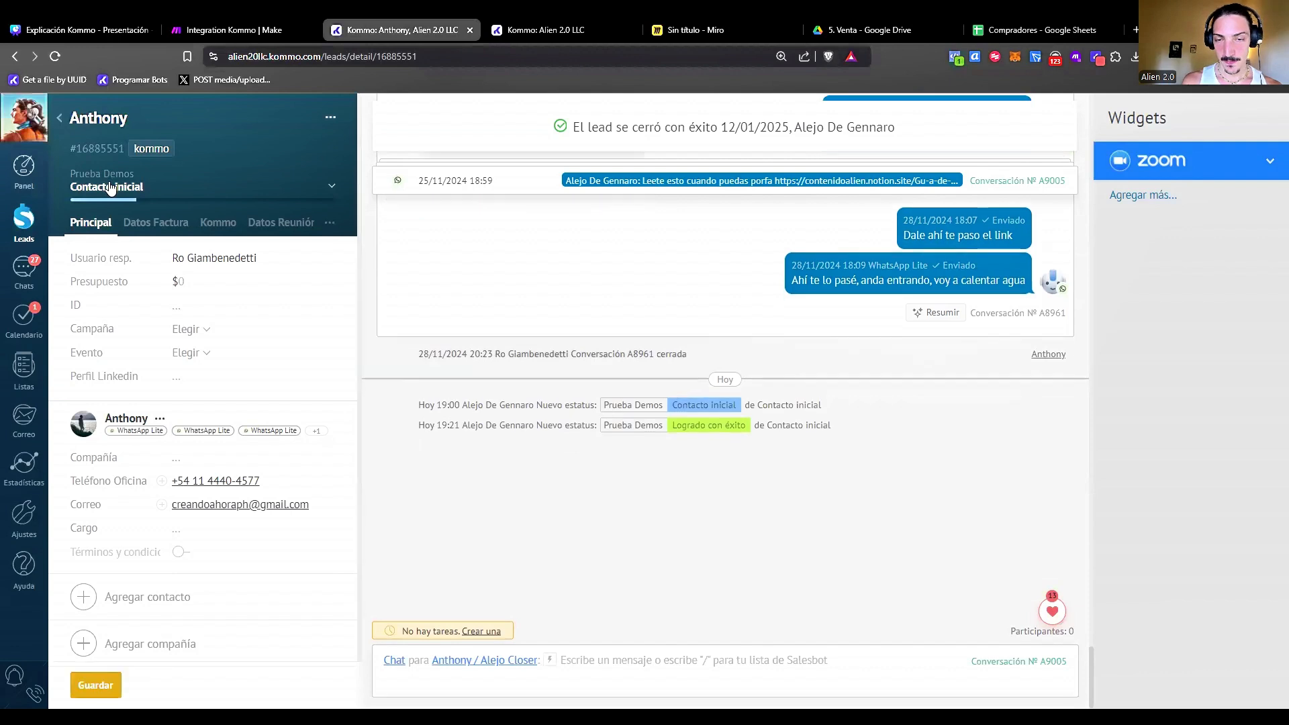
{"action": "left_click", "coordinate": [110, 188]}
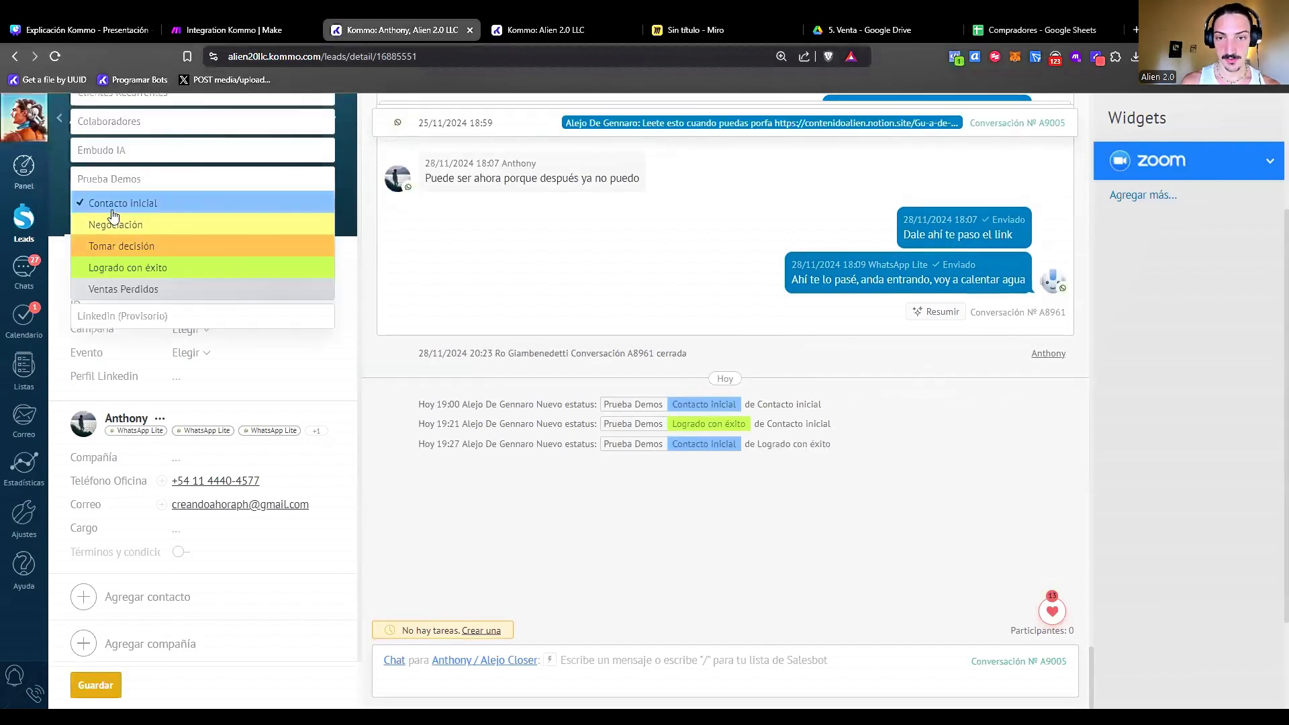
{"action": "left_click", "coordinate": [110, 268]}
{"action": "left_click", "coordinate": [98, 684]}
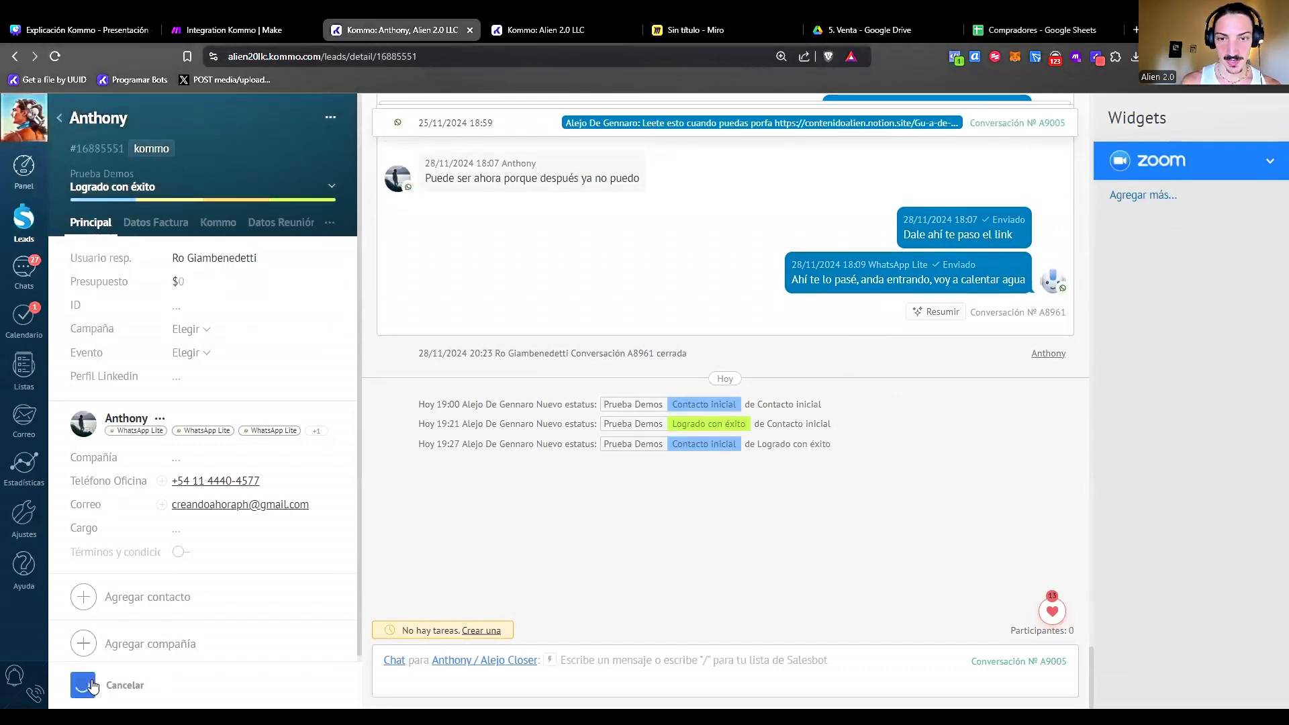
{"action": "left_click", "coordinate": [259, 21]}
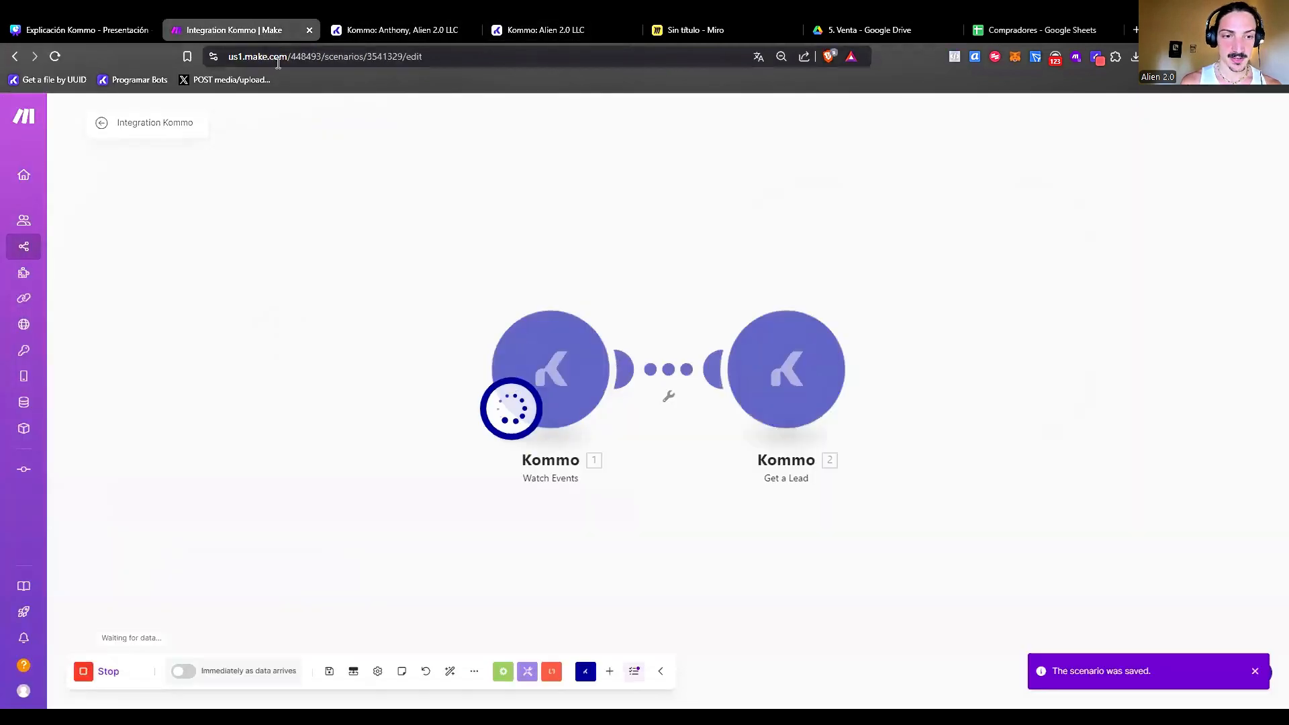
Examine the expanded lead status data in the Watch Events output and open the Get a Lead module's output.
{"action": "left_click", "coordinate": [374, 207]}
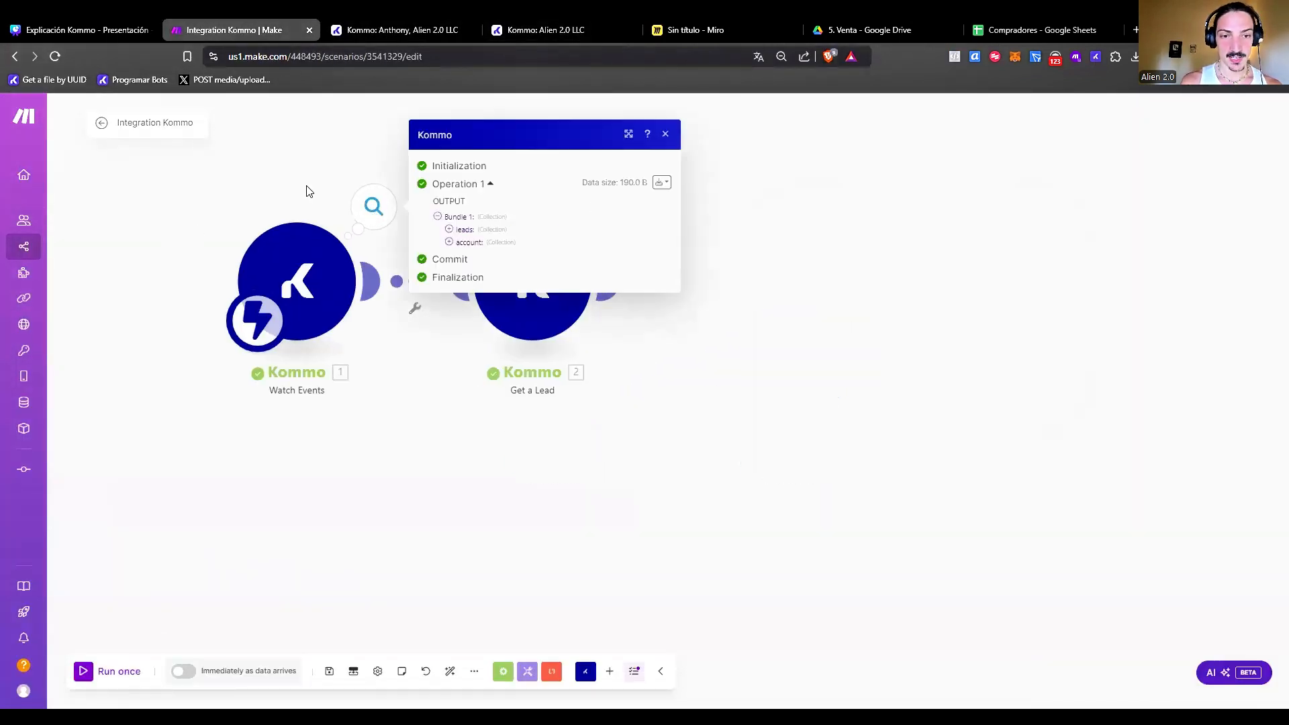
{"action": "left_click", "coordinate": [309, 370]}
{"action": "left_click", "coordinate": [321, 377]}
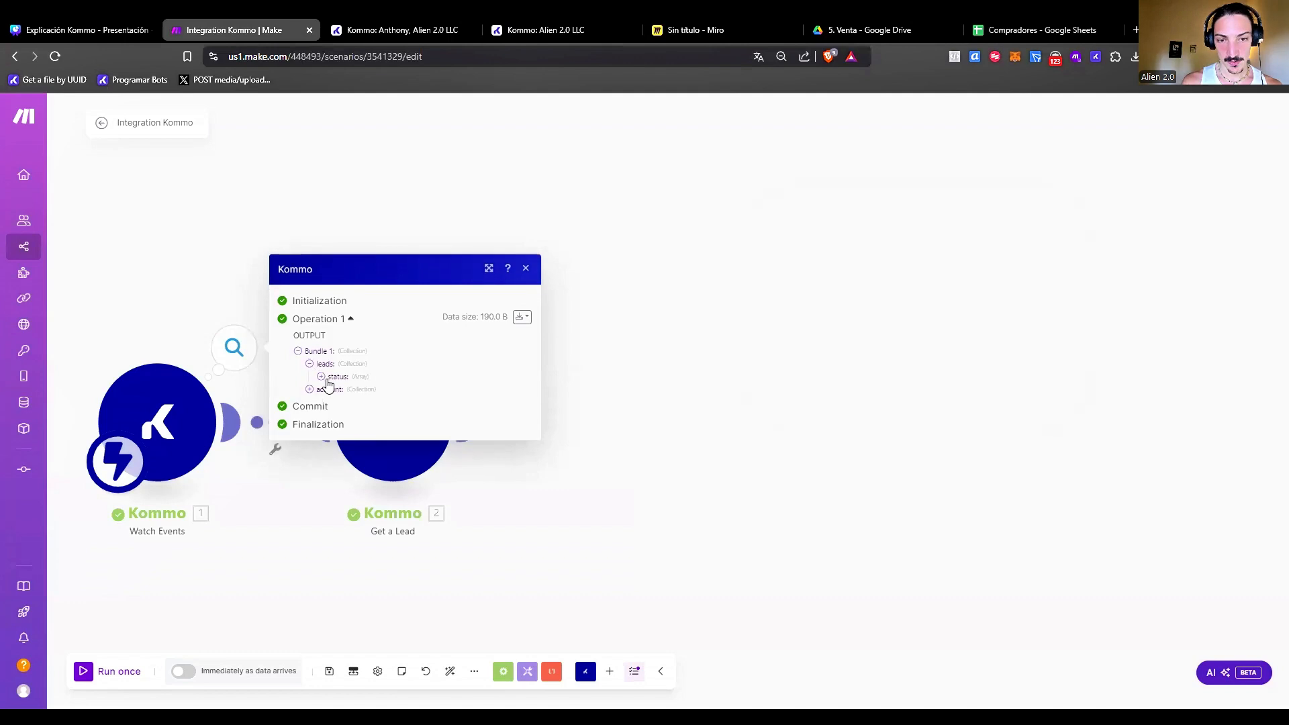
{"action": "left_click", "coordinate": [333, 383]}
{"action": "left_click_drag", "start_coordinate": [361, 366], "coordinate": [416, 379]}
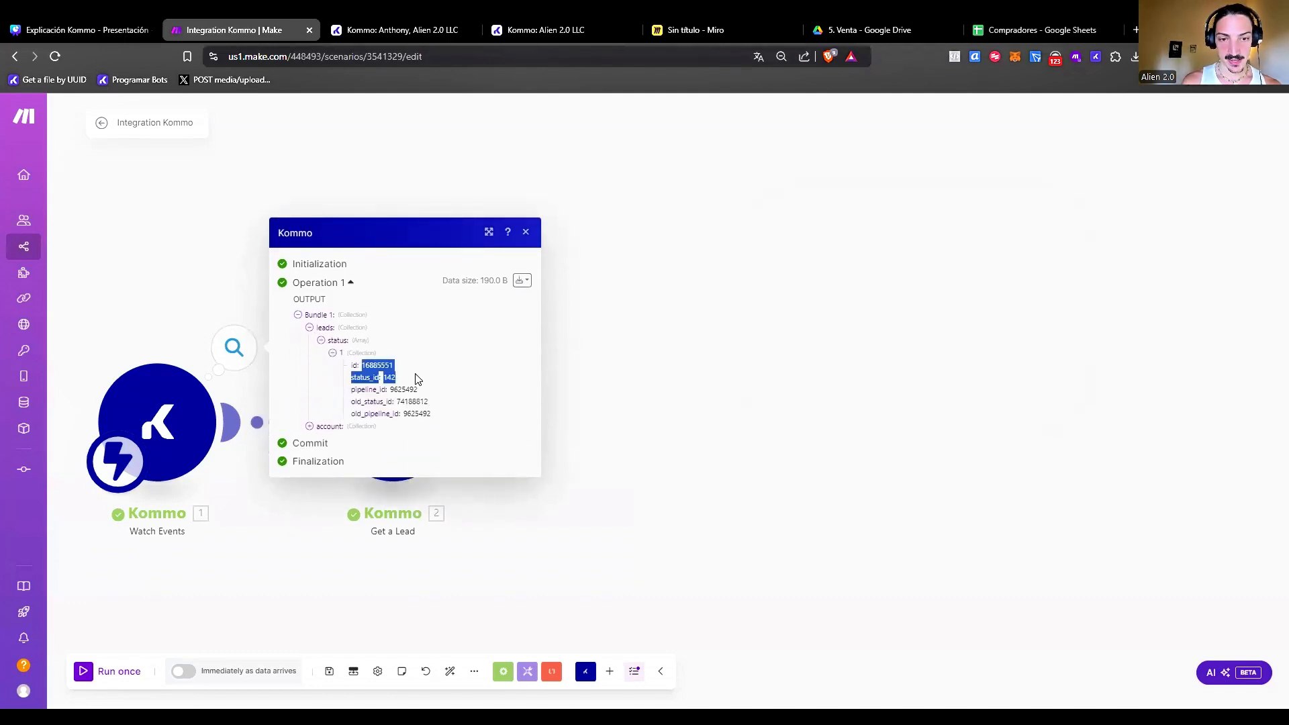
{"action": "left_click", "coordinate": [416, 389]}
{"action": "left_click", "coordinate": [722, 480]}
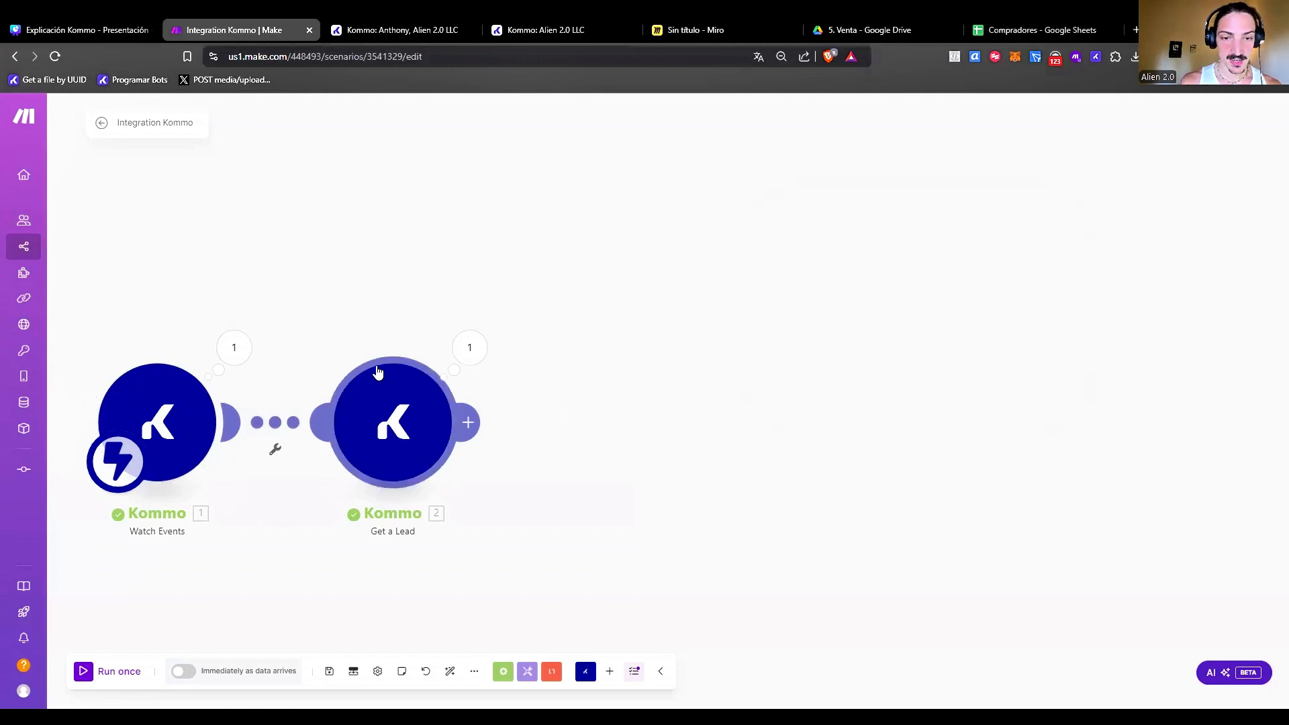
{"action": "left_click", "coordinate": [470, 349]}
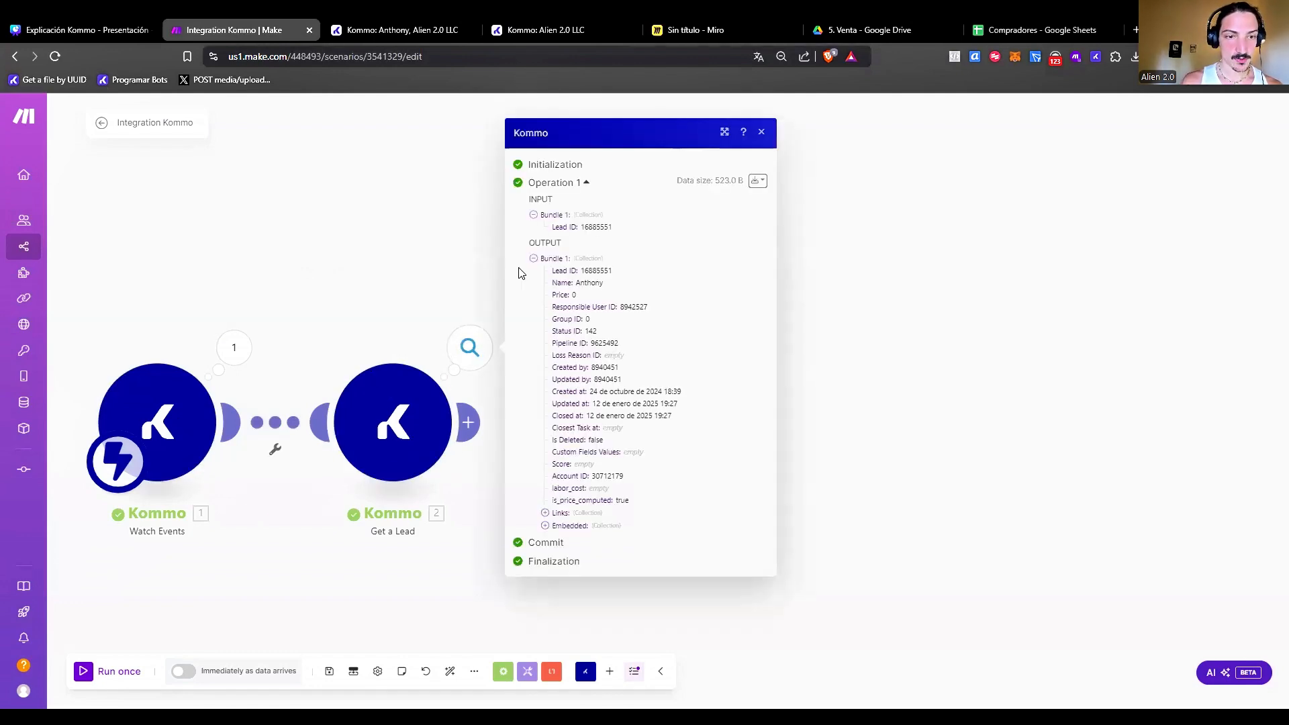
Review the name and price in the Get a Lead output and mark the lead and contact data on the presentation slide.
{"action": "double_click", "coordinate": [564, 272]}
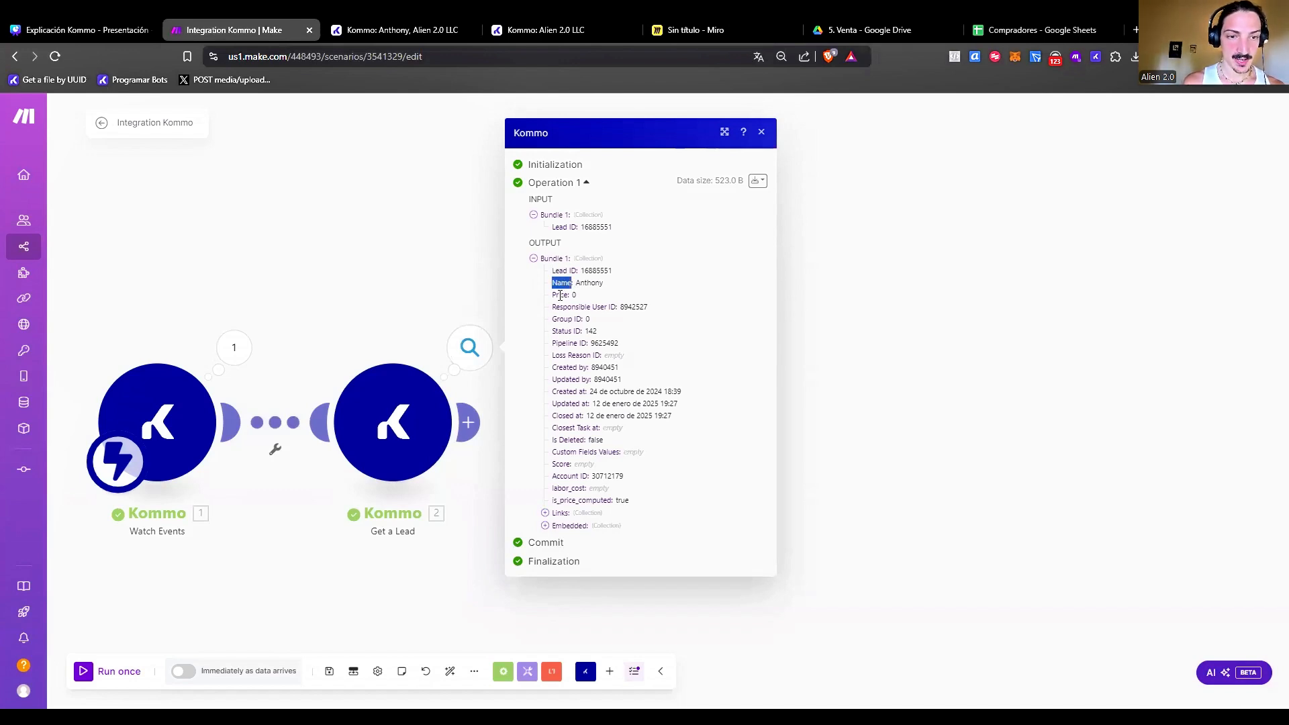
{"action": "double_click", "coordinate": [562, 295]}
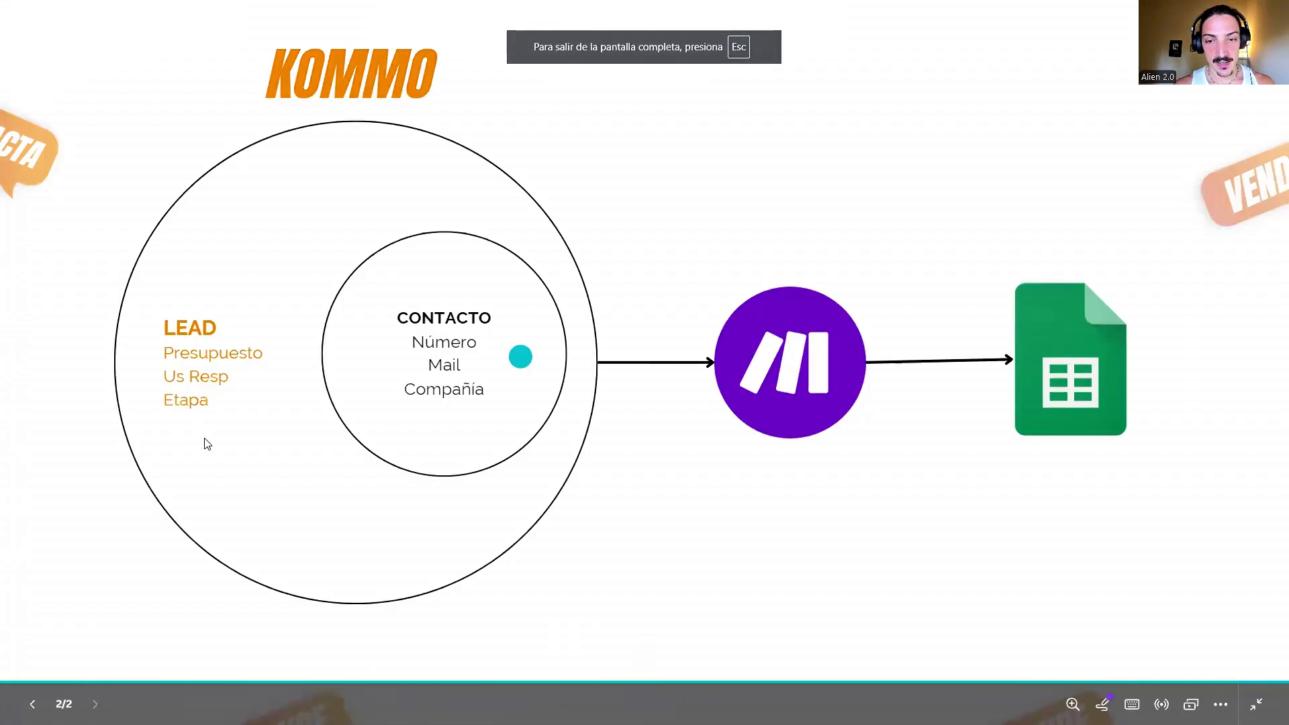
{"action": "left_click_drag", "start_coordinate": [278, 302], "coordinate": [176, 425]}
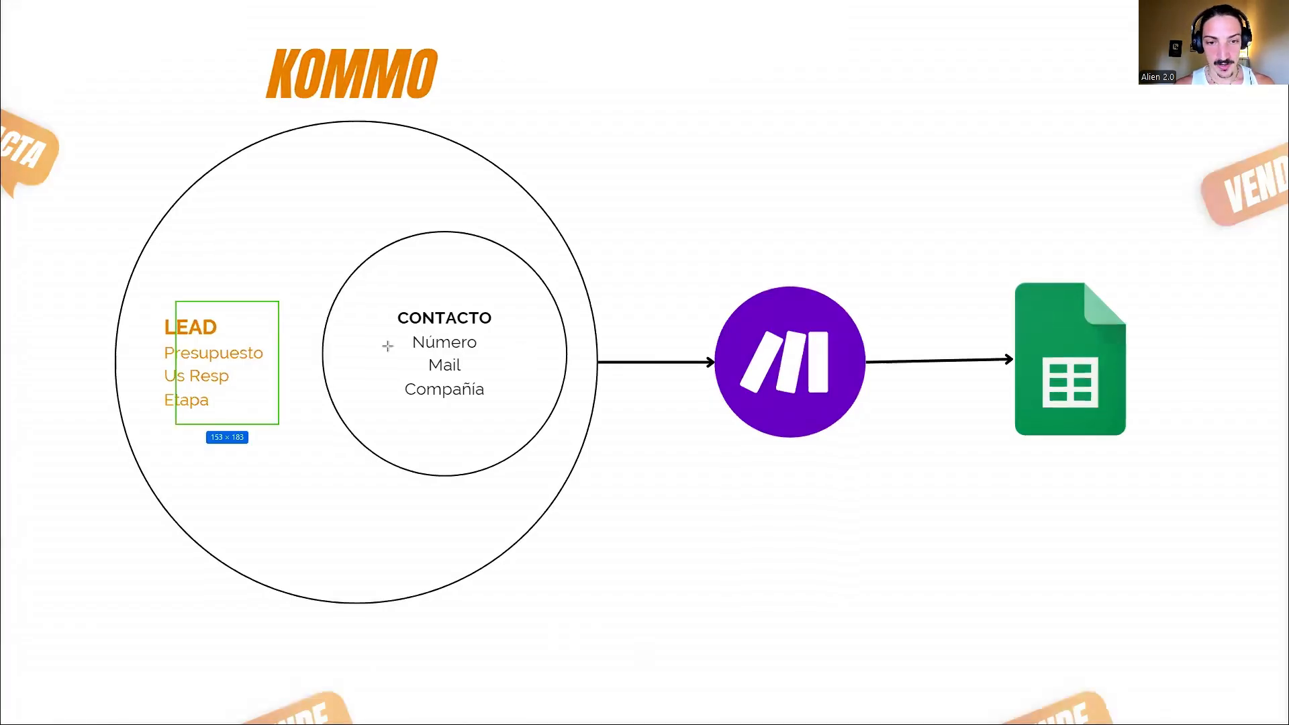
{"action": "left_click_drag", "start_coordinate": [391, 305], "coordinate": [517, 354]}
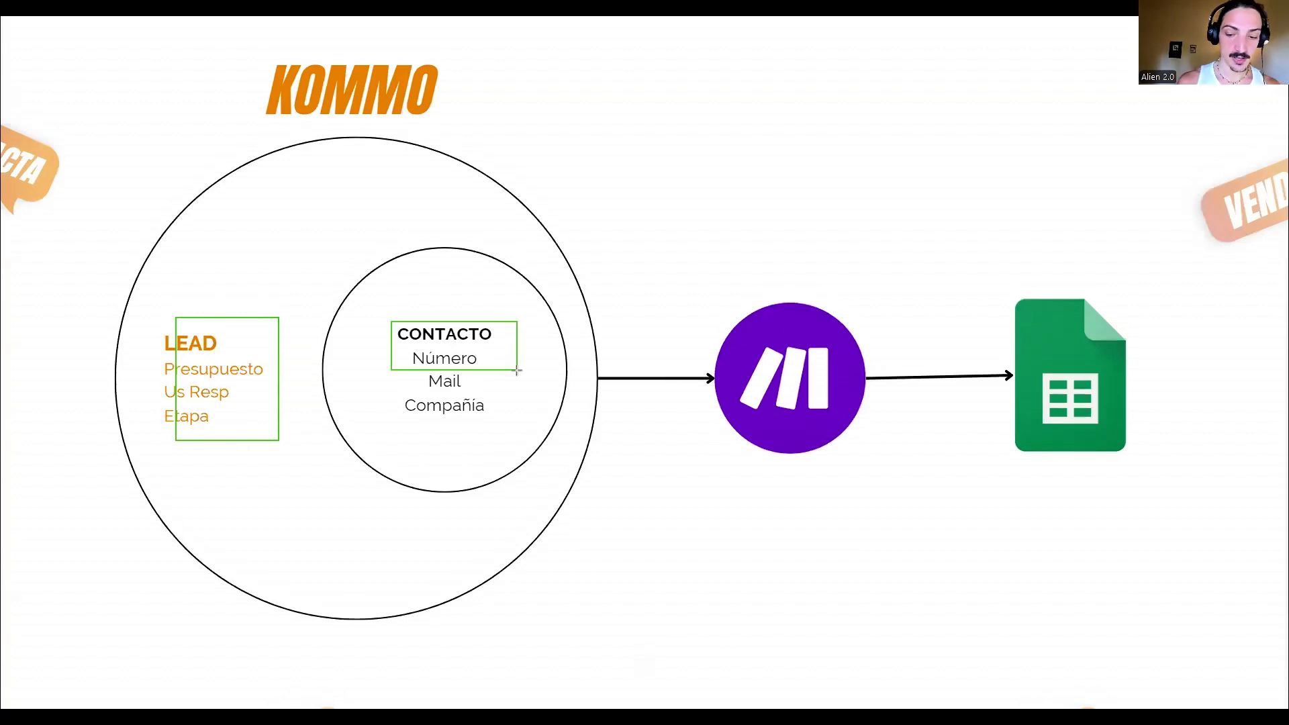
Return to Make, include Contacts in the Get a Lead module's returned data, accept the settings and save the scenario.
{"action": "key", "text": "ctrl+Tab"}
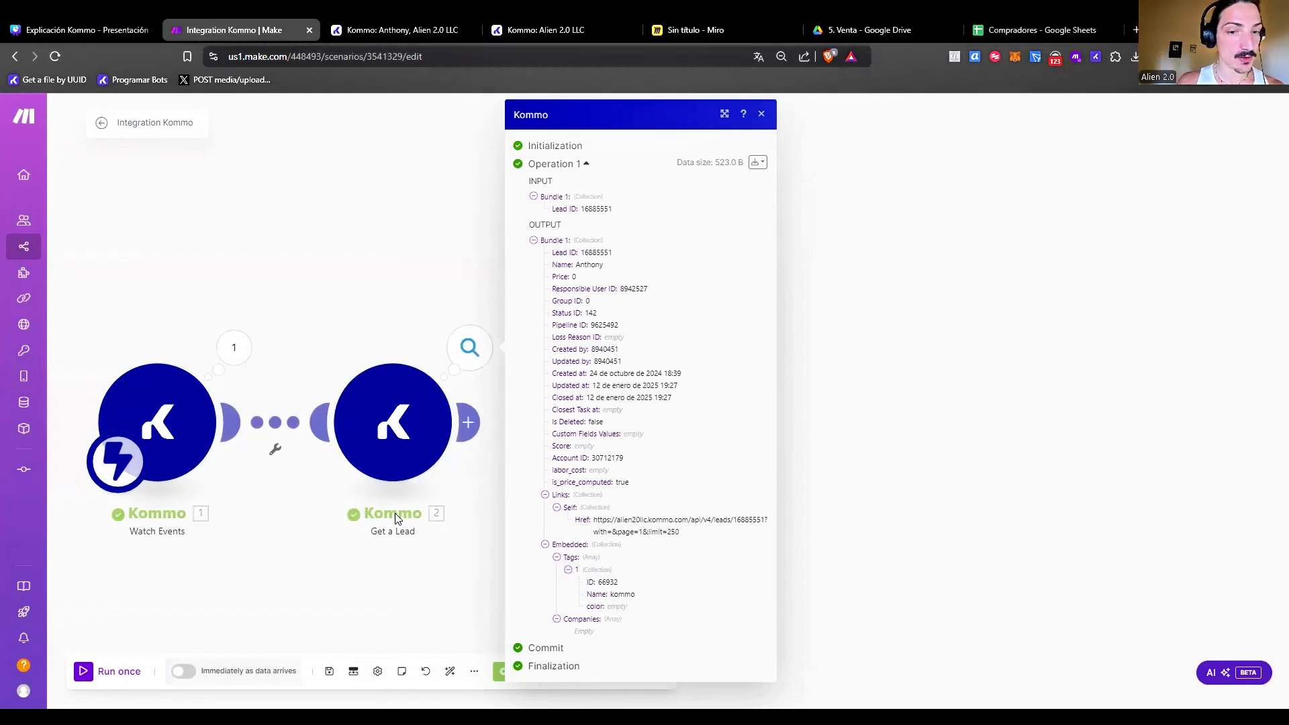
{"action": "left_click", "coordinate": [393, 430]}
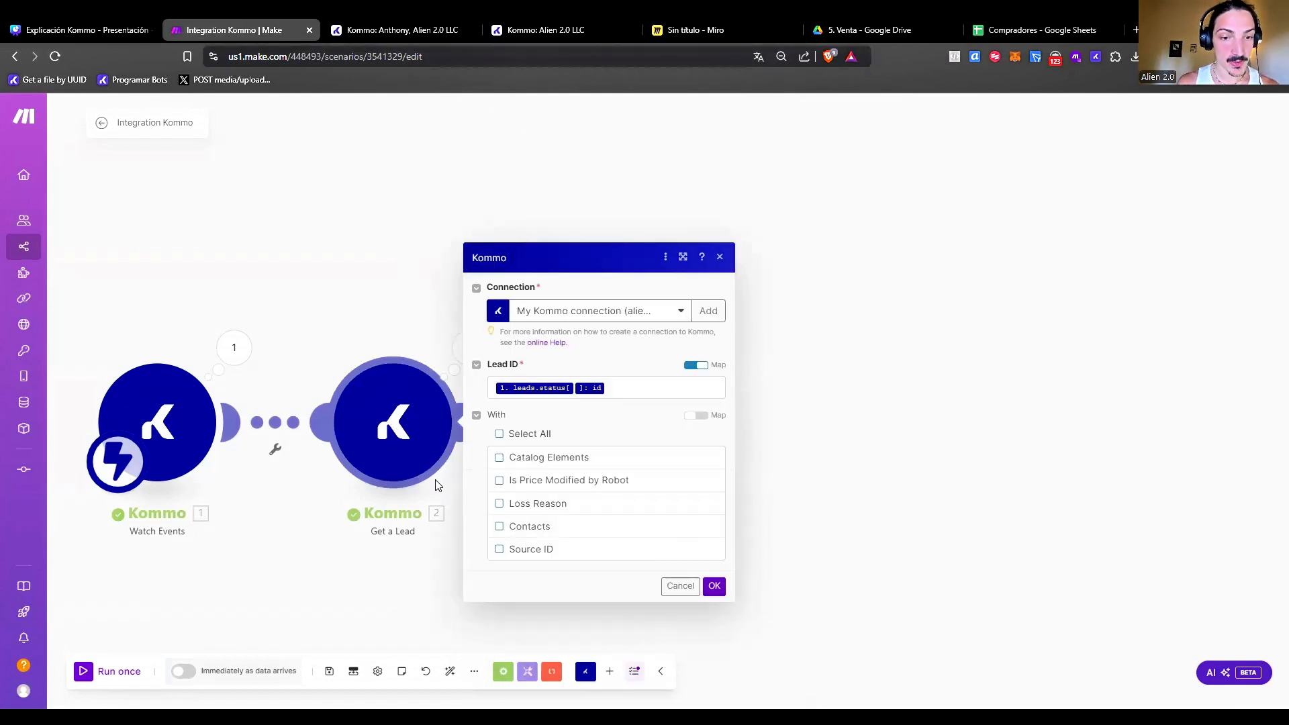
{"action": "left_click", "coordinate": [499, 526]}
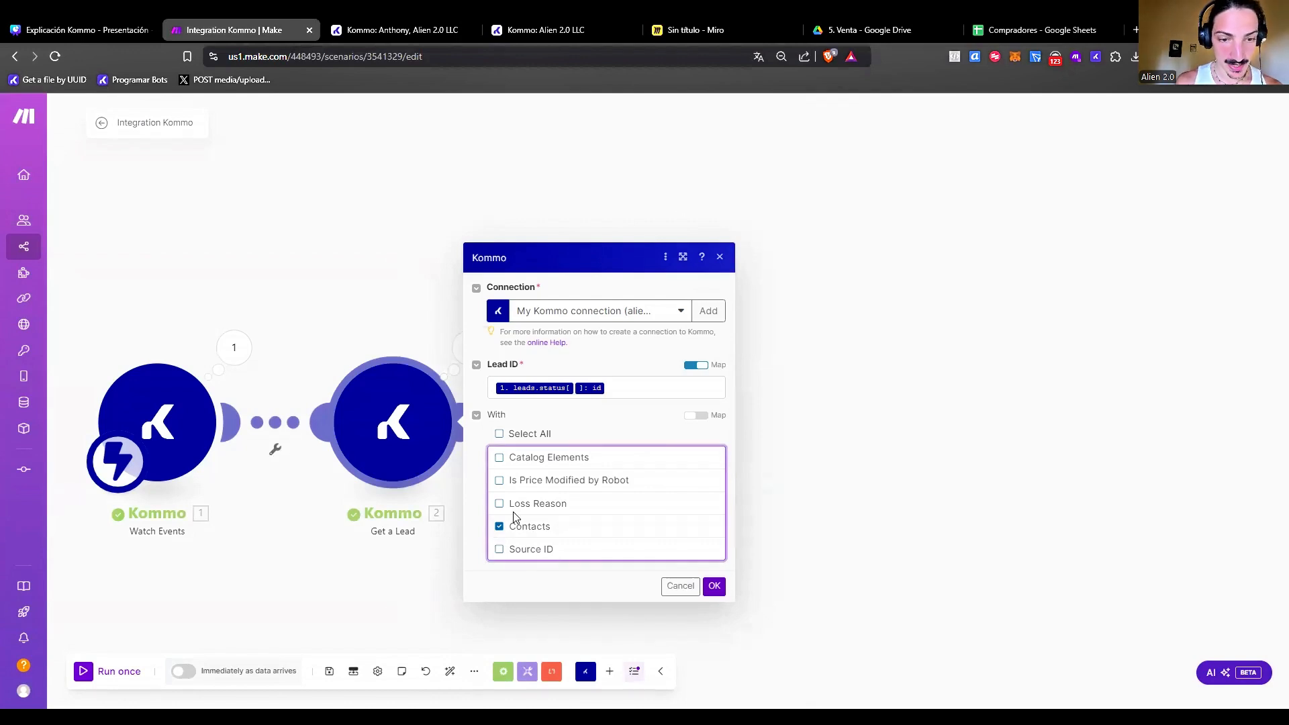
{"action": "left_click", "coordinate": [489, 518]}
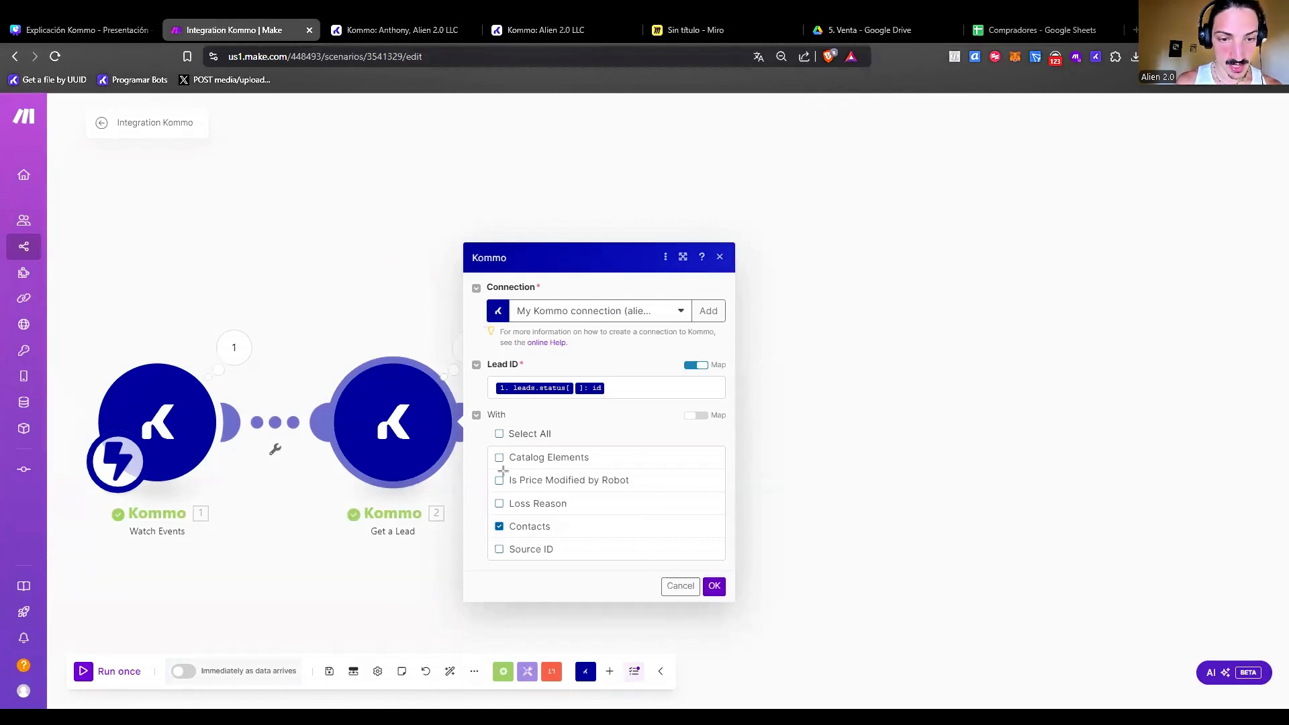
{"action": "left_click_drag", "start_coordinate": [491, 518], "coordinate": [655, 532]}
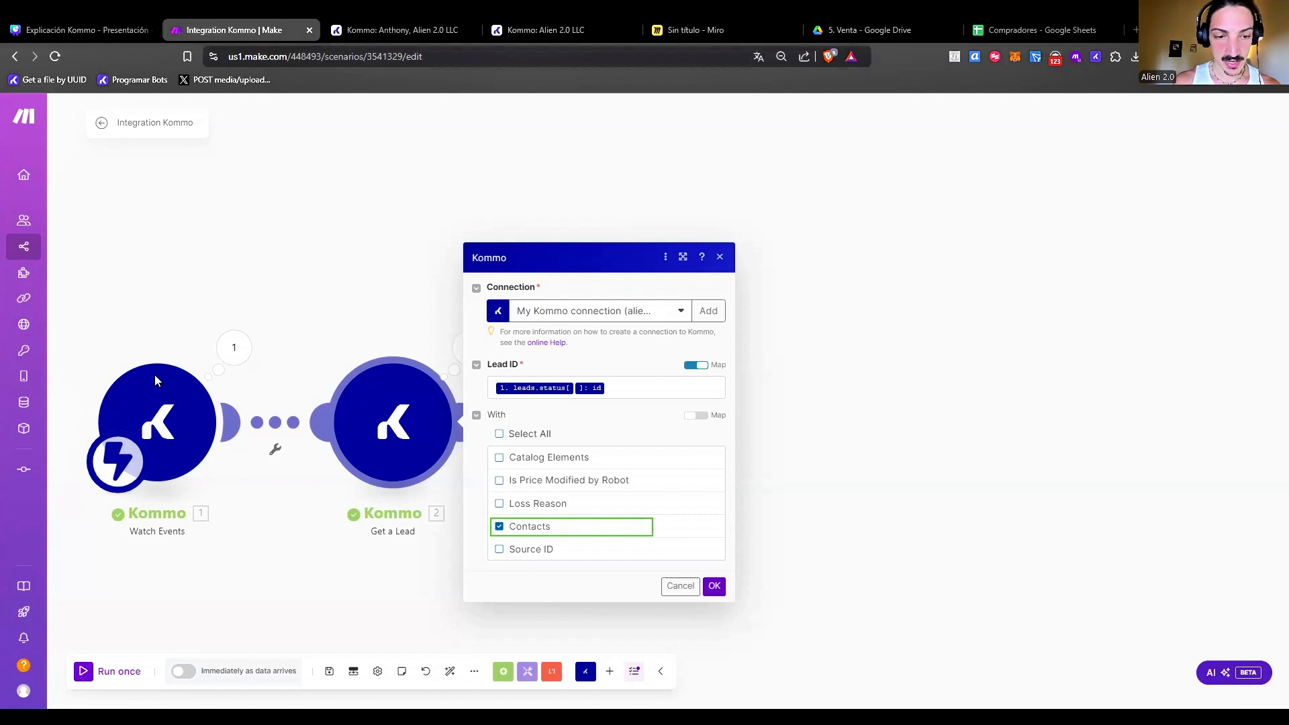
{"action": "key", "text": "ctrl+z"}
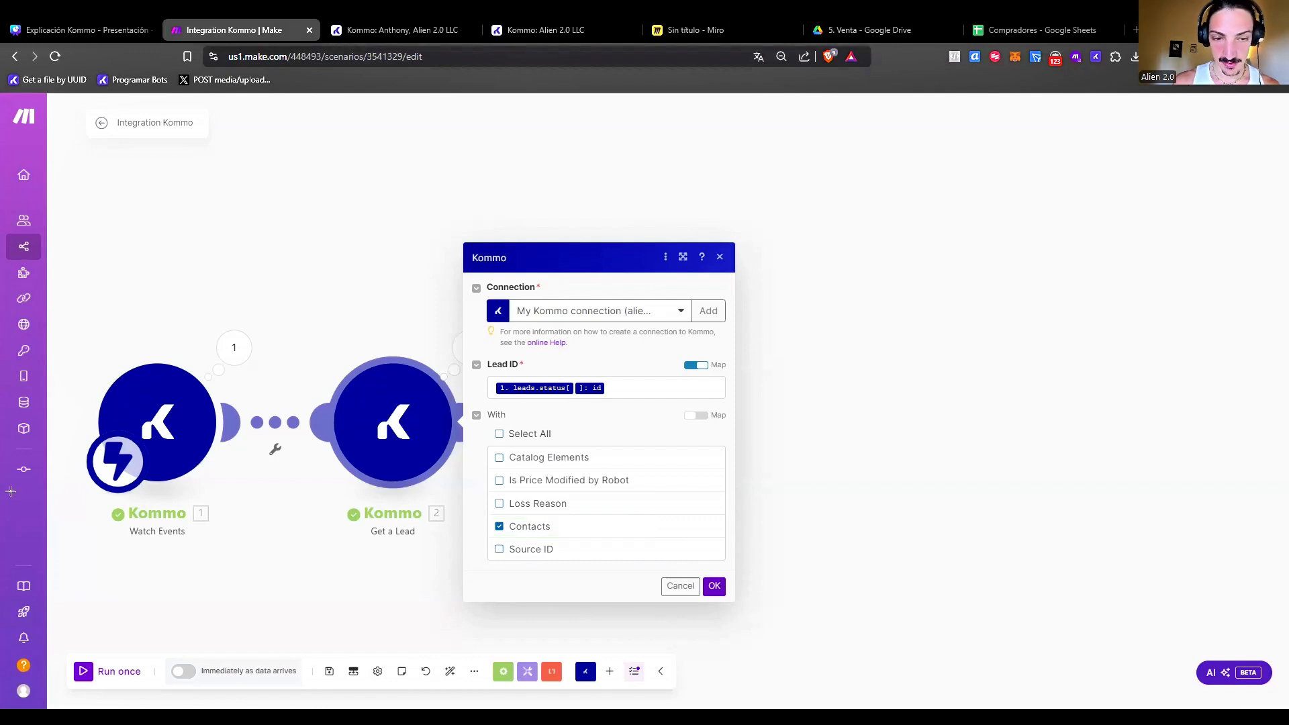
{"action": "left_click", "coordinate": [714, 586]}
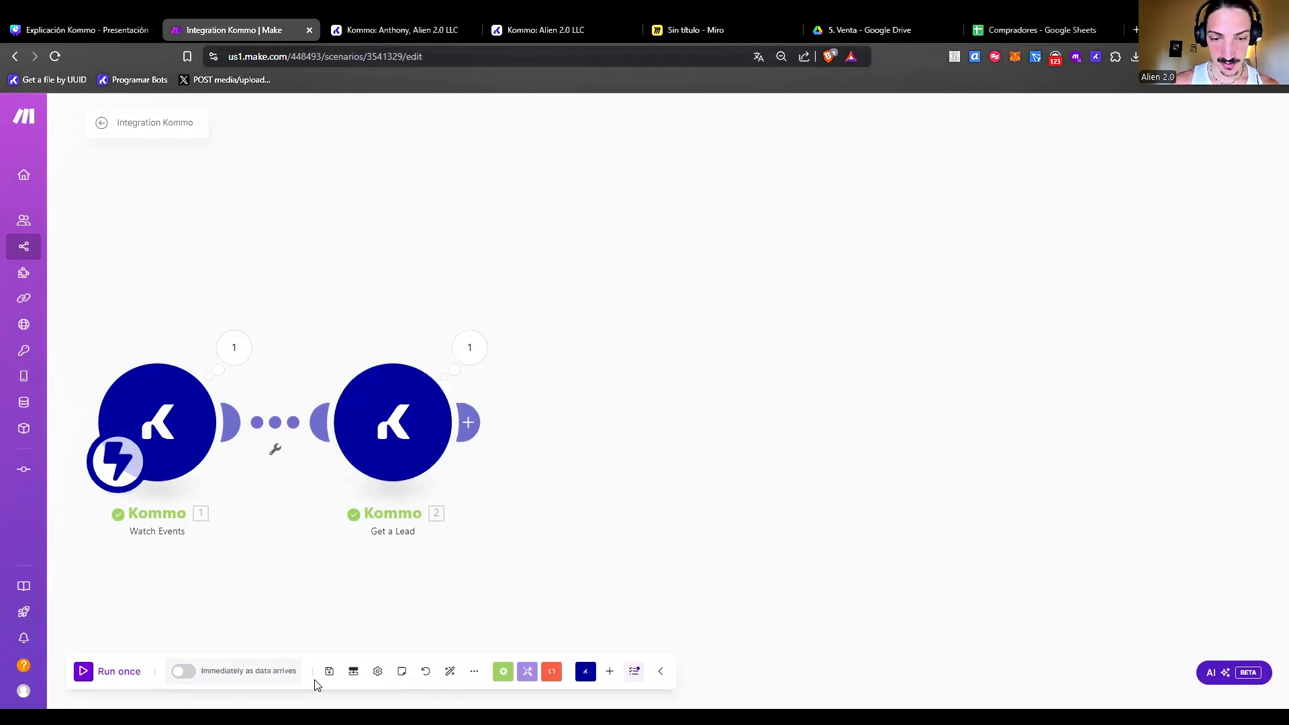
{"action": "left_click", "coordinate": [329, 672]}
Switch to the lead in Kommo, save it in Contacto inicial, move it back to Logrado con éxito and save again.
{"action": "key", "text": "ctrl+Tab"}
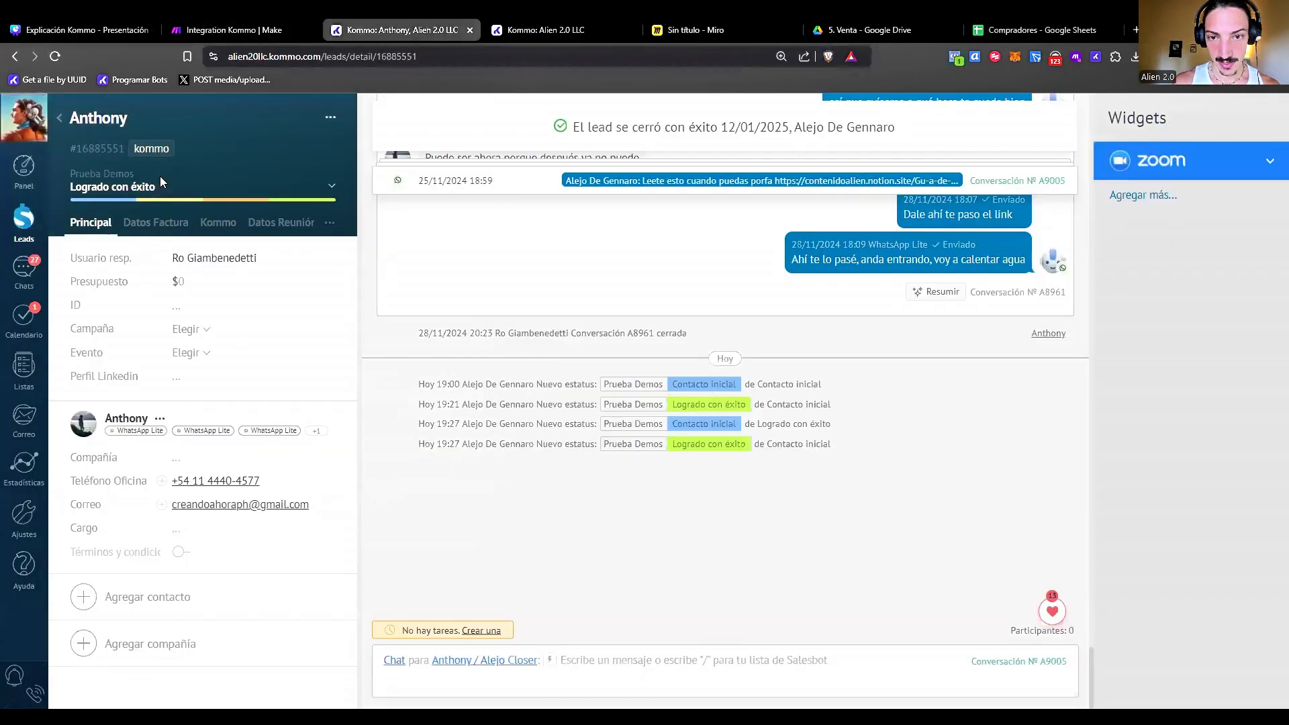
{"action": "left_click", "coordinate": [160, 178]}
{"action": "left_click", "coordinate": [138, 204]}
{"action": "left_click", "coordinate": [104, 683]}
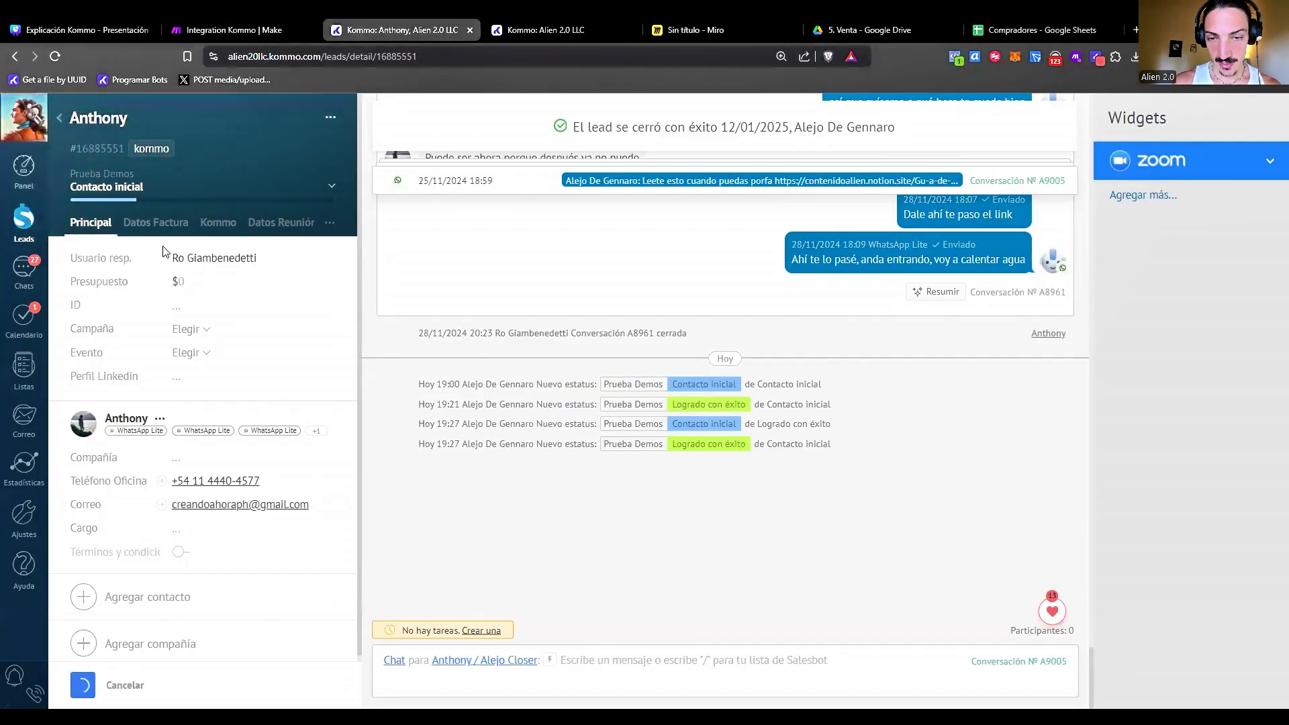
{"action": "left_click", "coordinate": [134, 187]}
{"action": "left_click", "coordinate": [114, 267]}
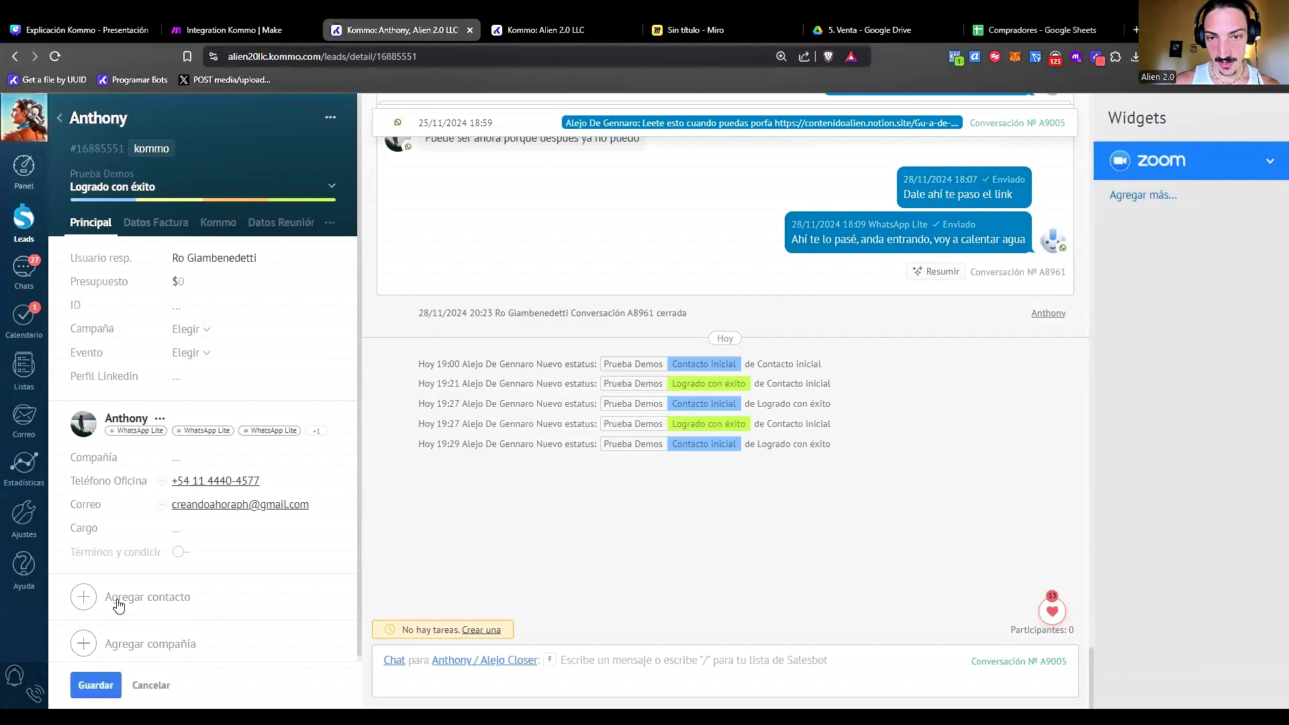
{"action": "left_click", "coordinate": [106, 689]}
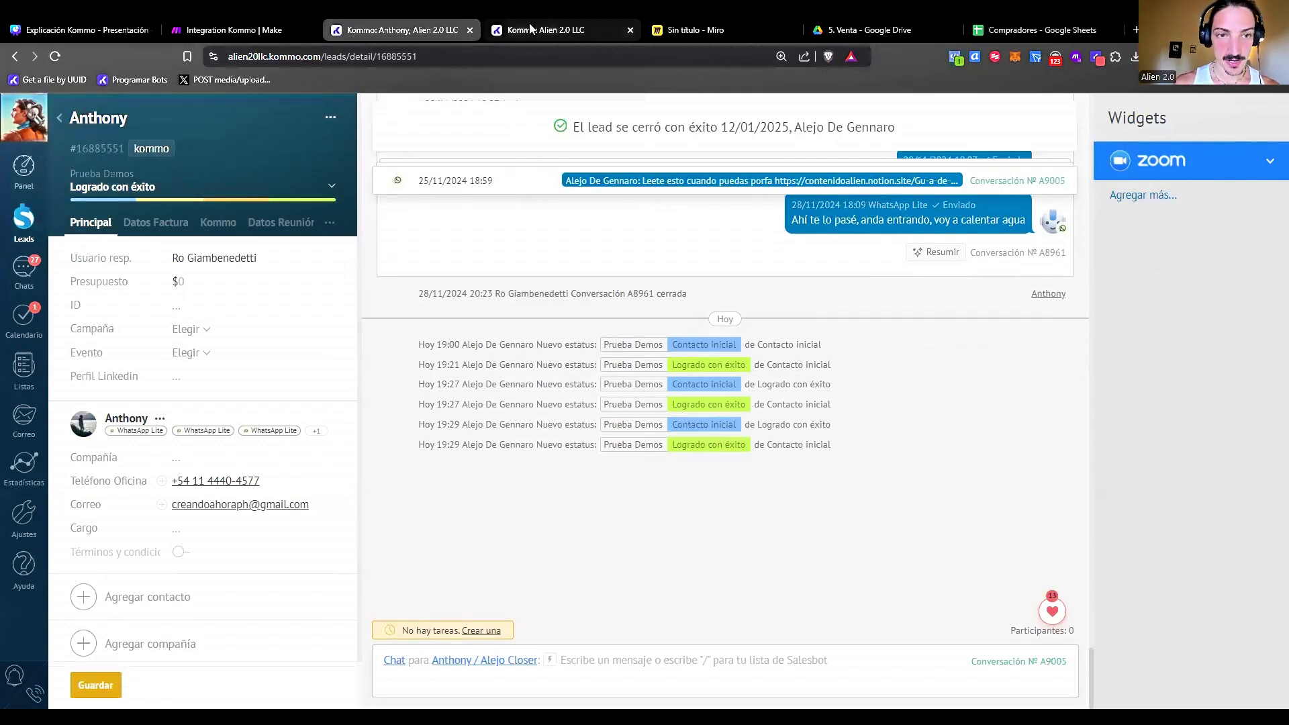
Return to Make and run the scenario once using the existing data in the webhook queue.
{"action": "left_click", "coordinate": [258, 21]}
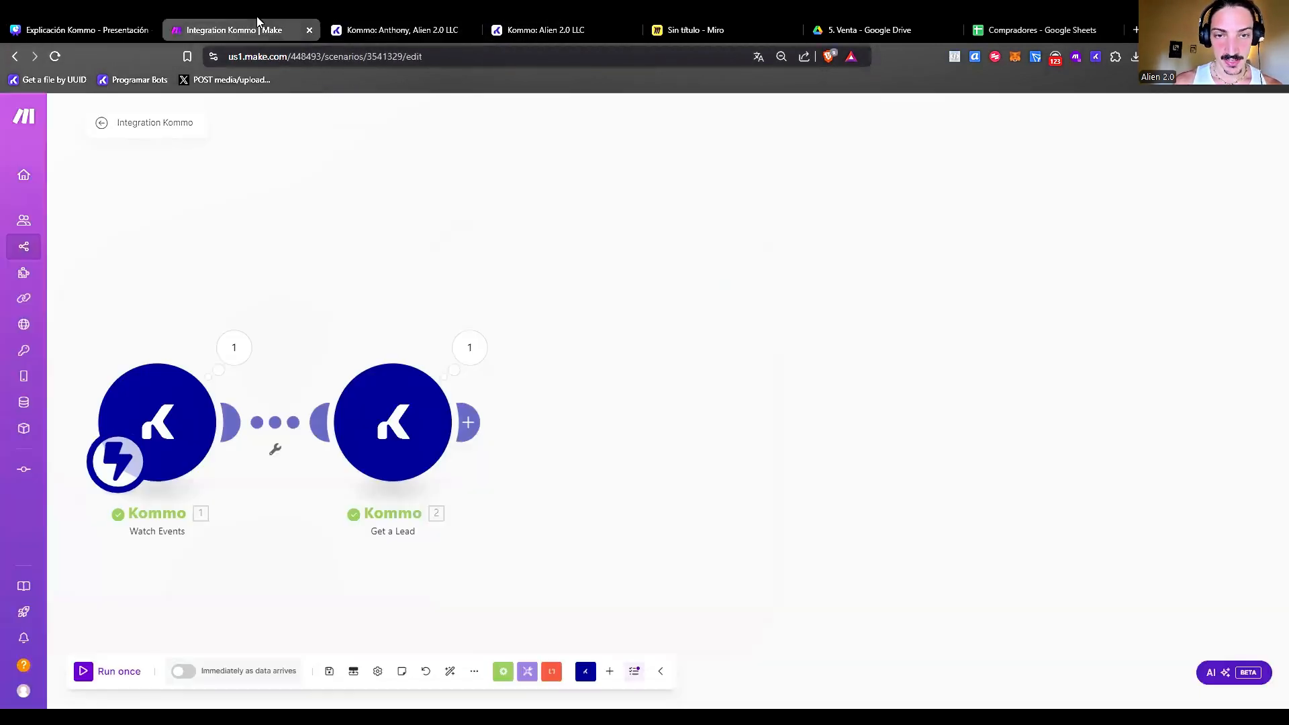
{"action": "left_click", "coordinate": [233, 347]}
{"action": "left_click", "coordinate": [207, 295]}
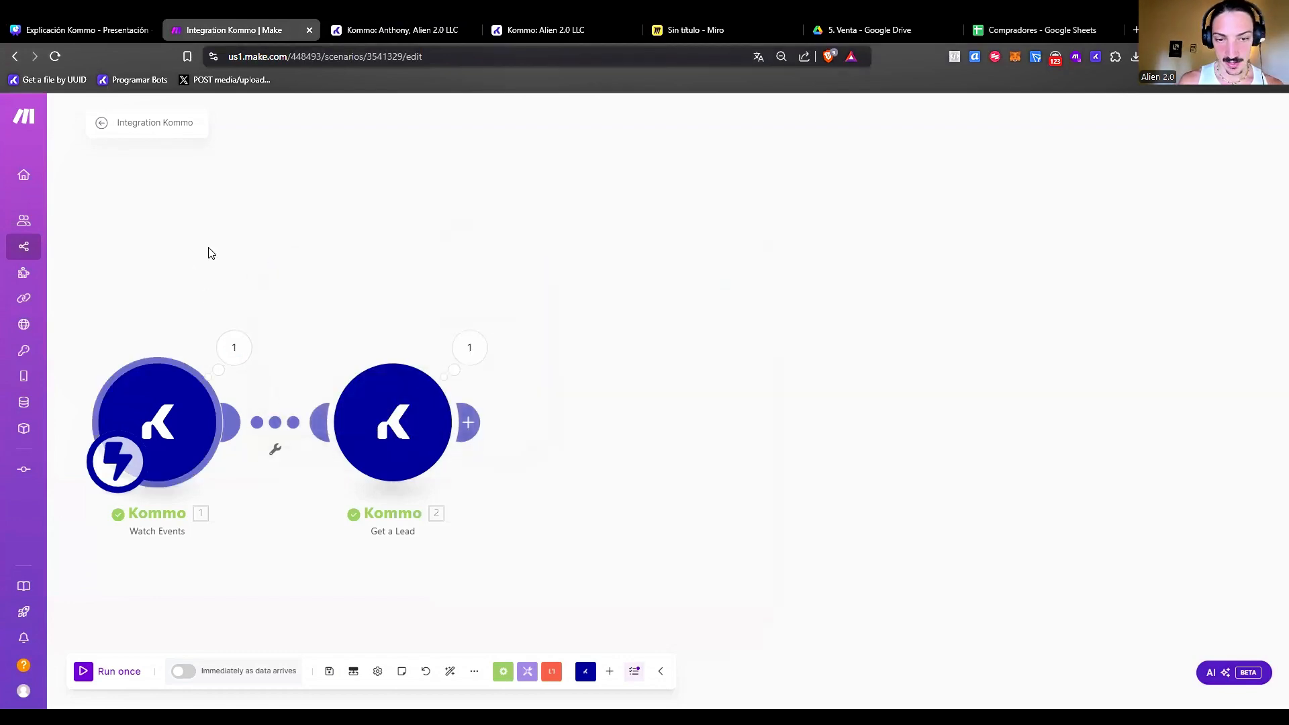
{"action": "left_click", "coordinate": [557, 356]}
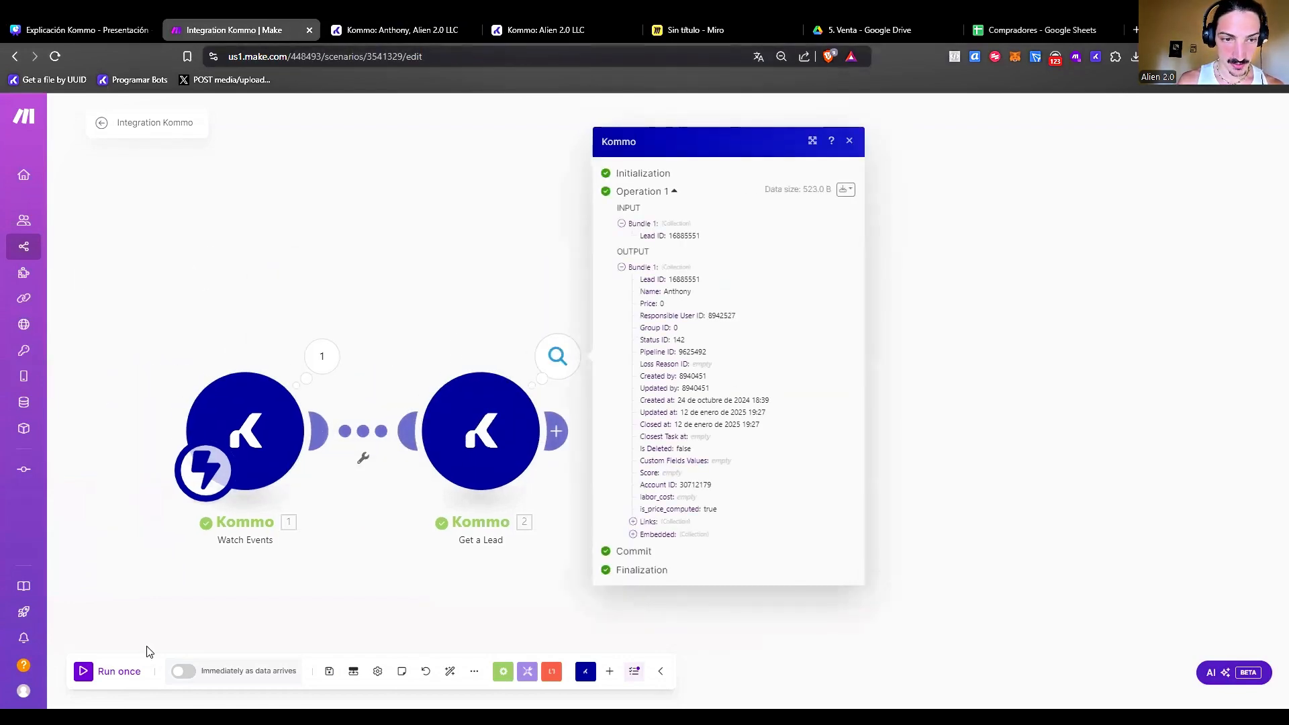
{"action": "left_click", "coordinate": [121, 665]}
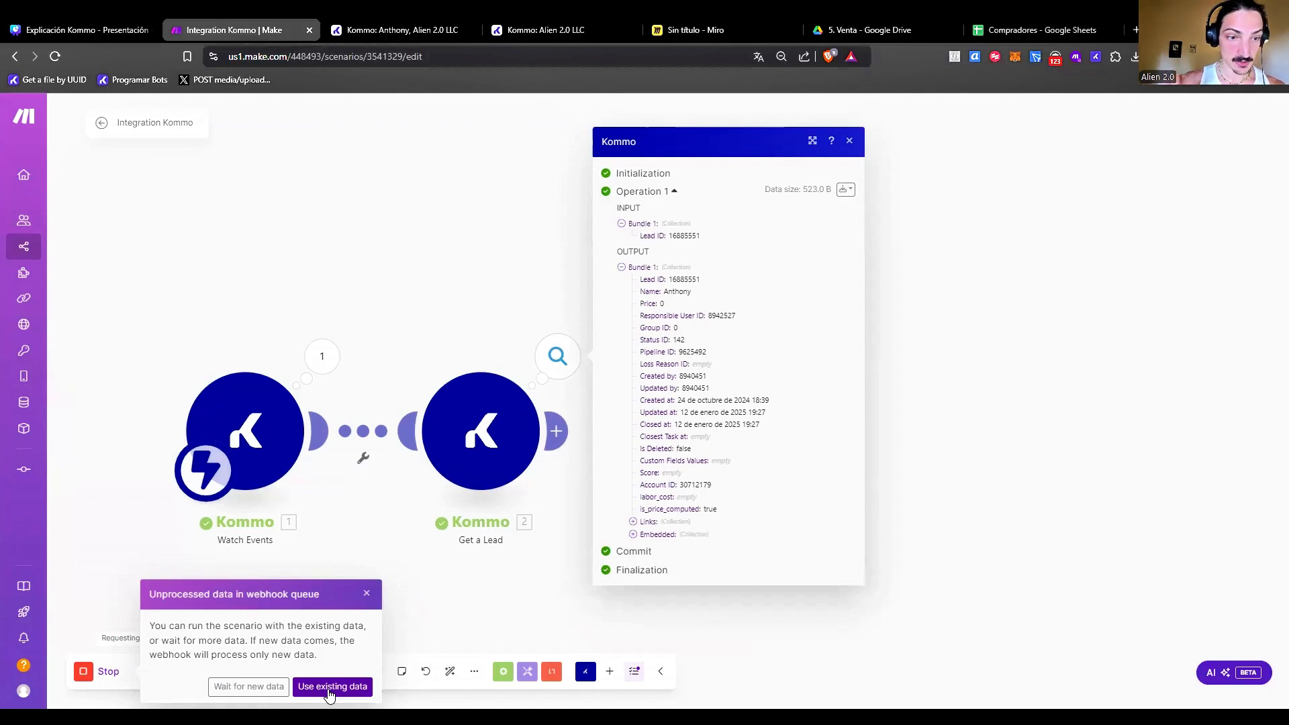
{"action": "left_click", "coordinate": [332, 686]}
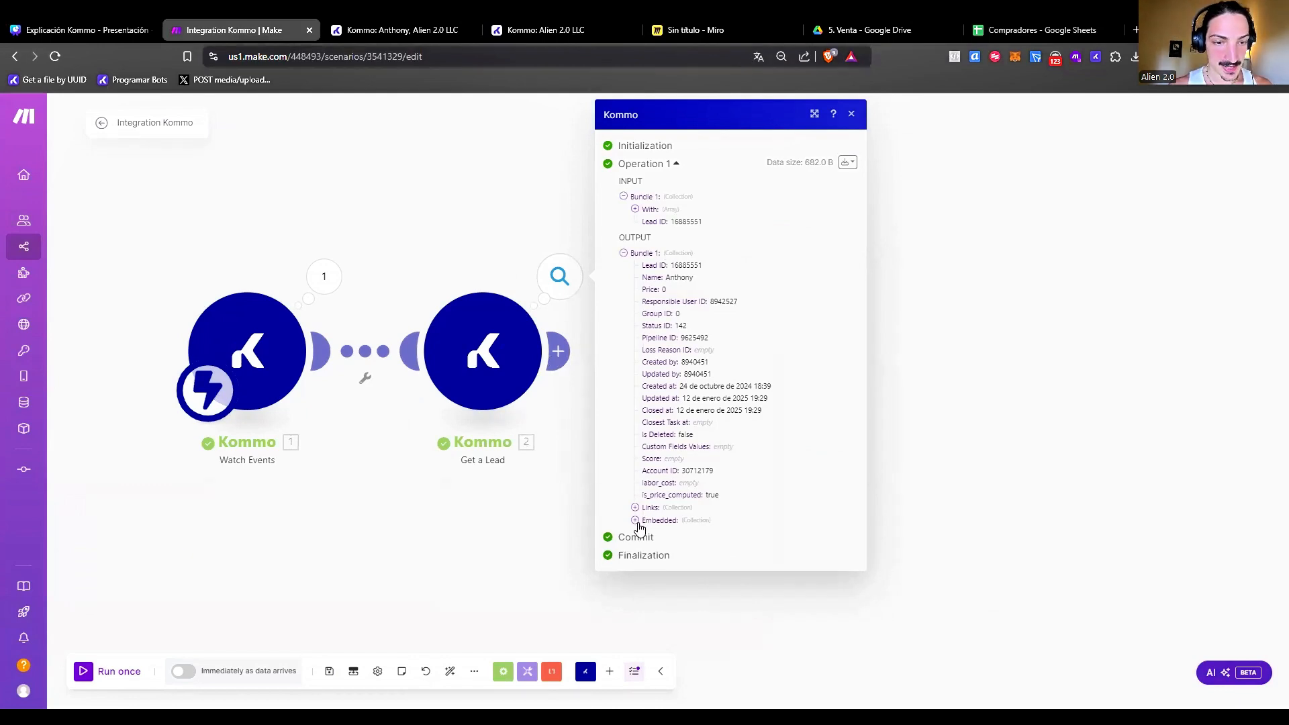
Examine the embedded tags, companies and contacts in the Get a Lead output, comparing with the Kommo lead and highlighting the contact's ID.
{"action": "left_click", "coordinate": [637, 524]}
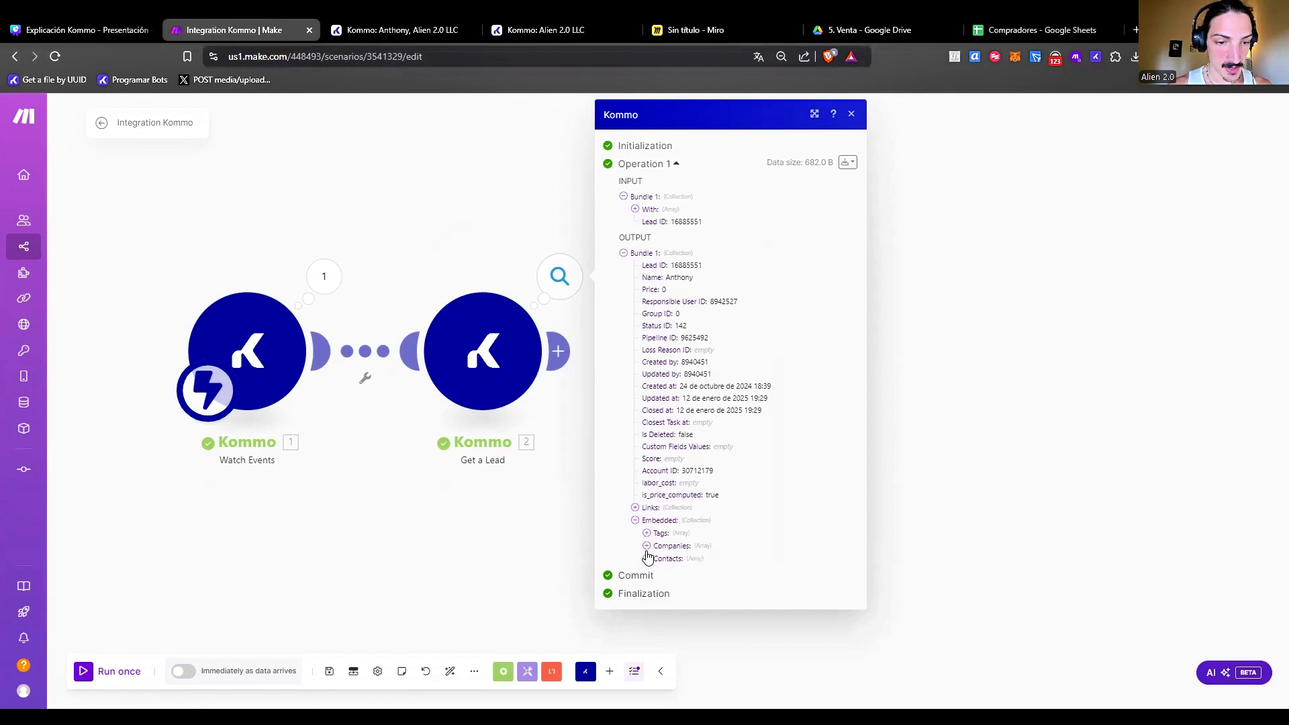
{"action": "left_click", "coordinate": [647, 533]}
{"action": "left_click", "coordinate": [658, 545]}
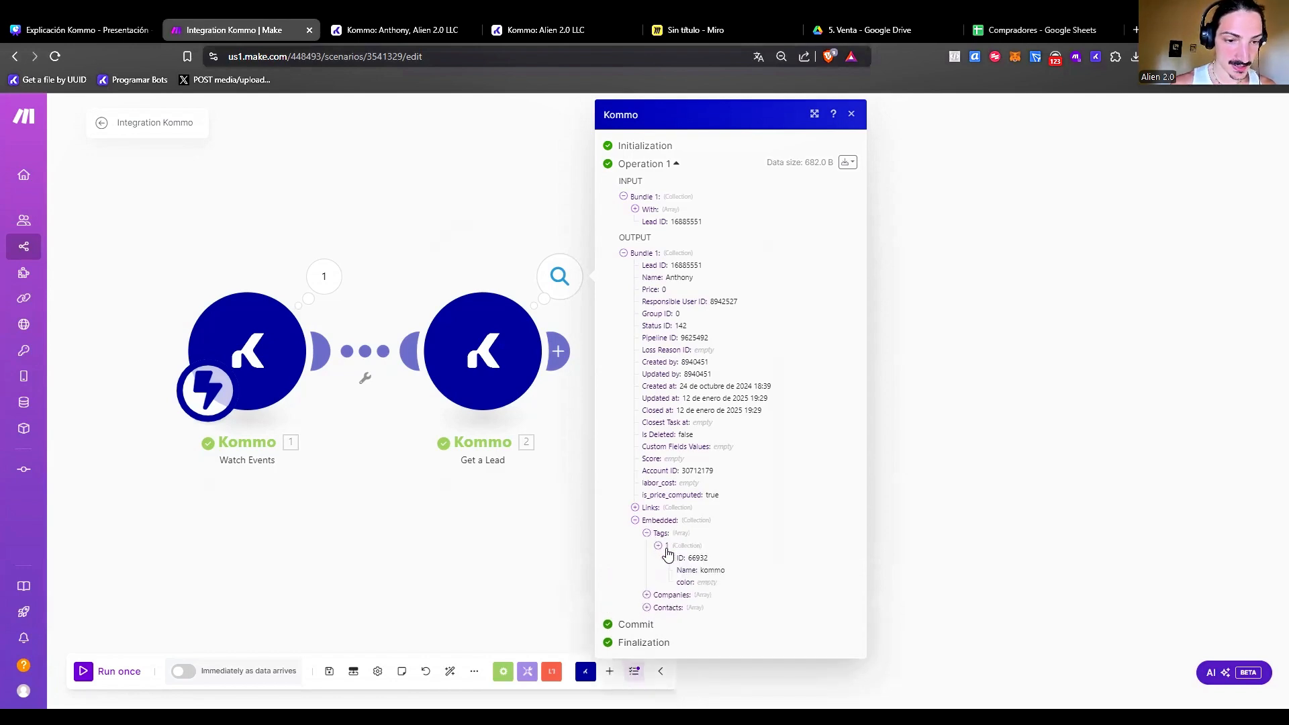
{"action": "left_click", "coordinate": [647, 595]}
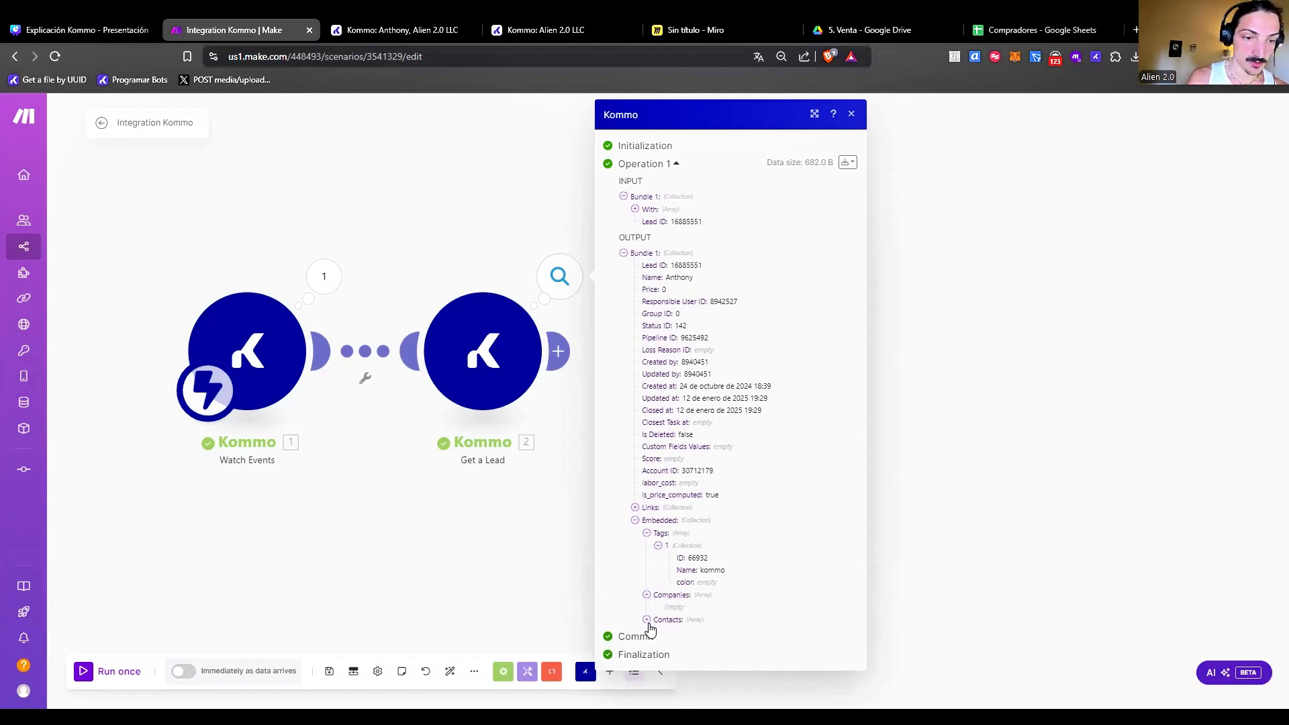
{"action": "left_click", "coordinate": [647, 619]}
{"action": "left_click", "coordinate": [658, 632]}
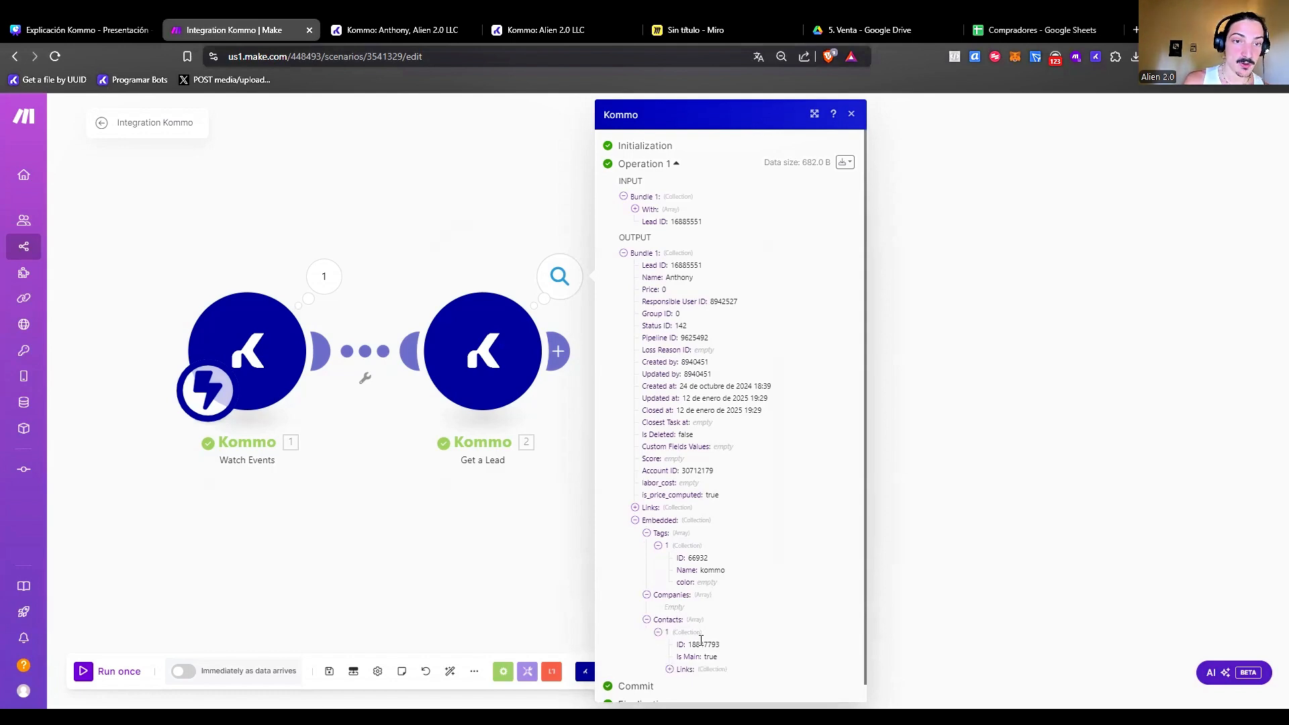
{"action": "left_click", "coordinate": [436, 27]}
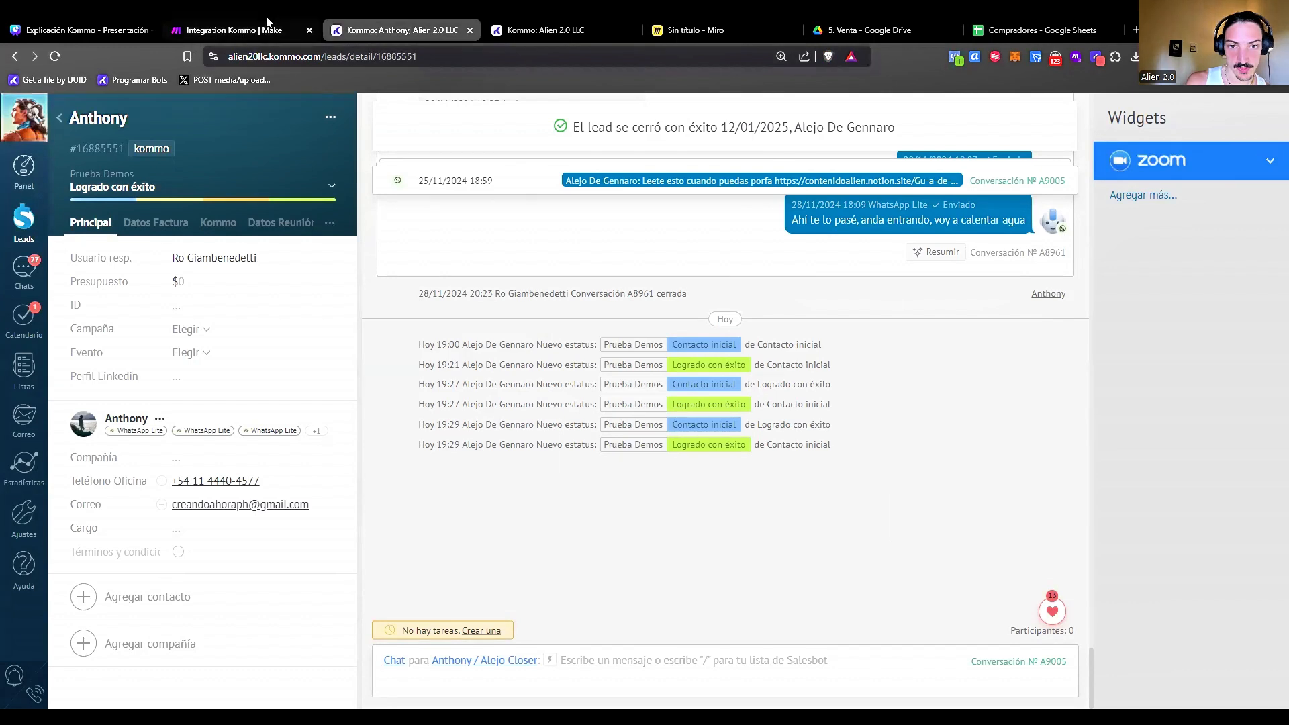
{"action": "left_click", "coordinate": [212, 22]}
{"action": "scroll", "coordinate": [685, 631], "scroll_direction": "down", "scroll_amount": 2}
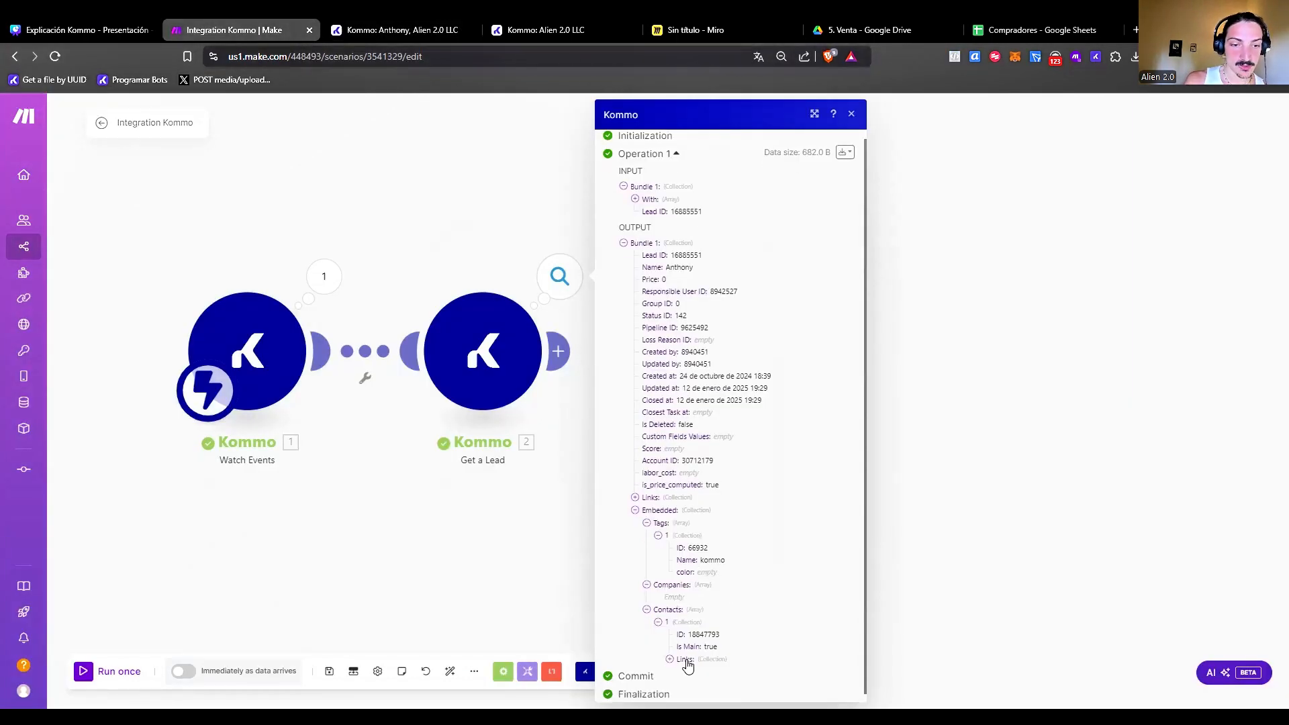
{"action": "double_click", "coordinate": [707, 625]}
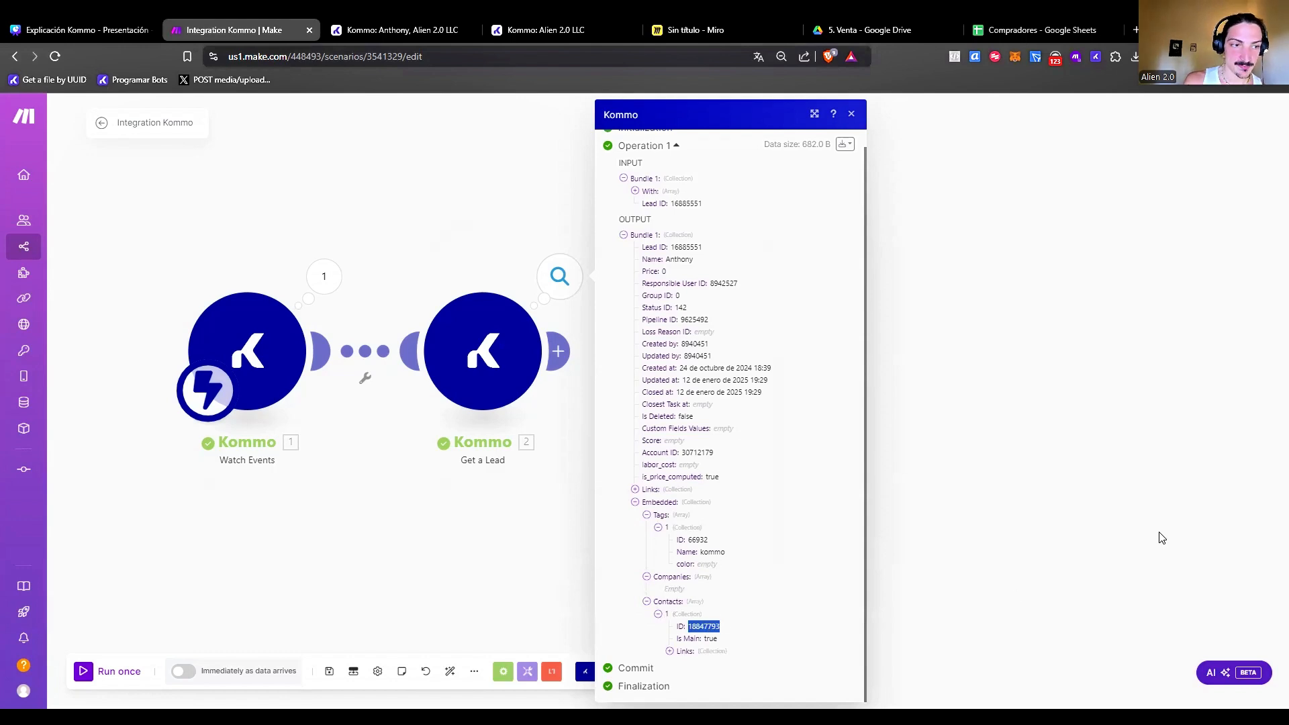
Switch to the Miro board and bold the lead ID in the sticky note and the contact ID in the lead's JSON.
{"action": "left_click", "coordinate": [696, 29]}
{"action": "double_click", "coordinate": [345, 368]}
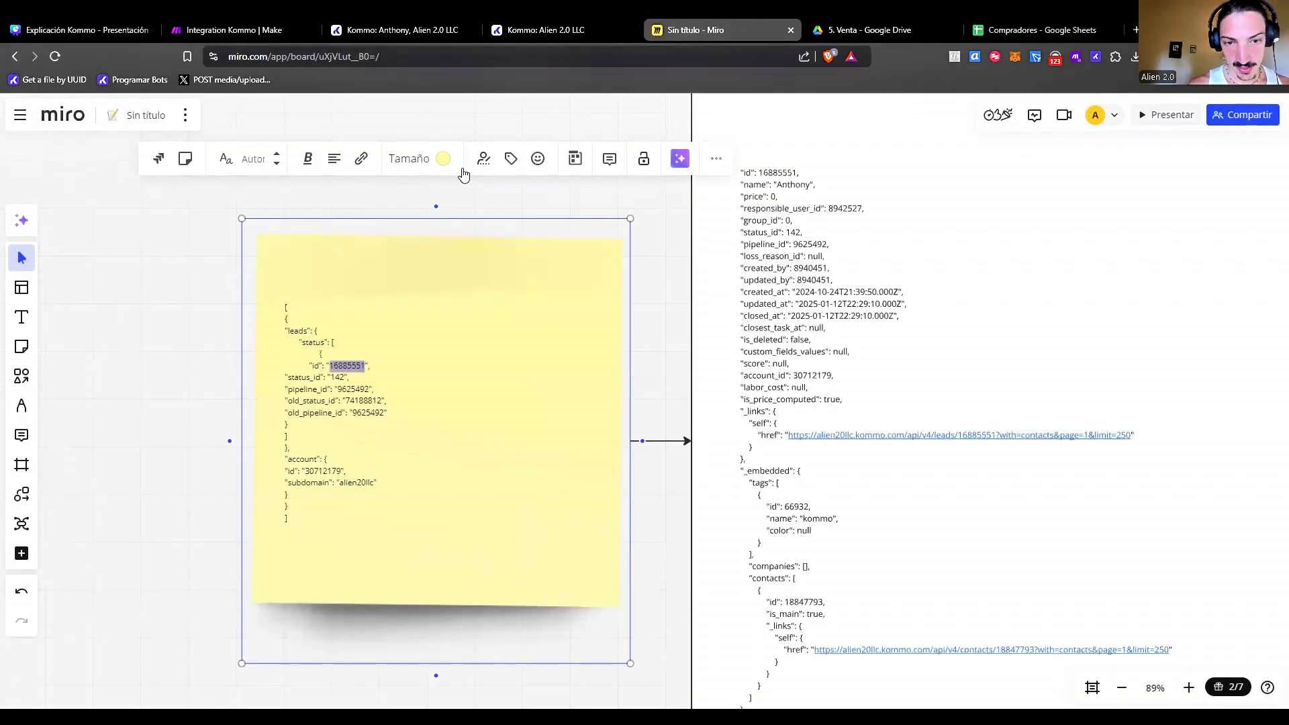
{"action": "left_click", "coordinate": [307, 162]}
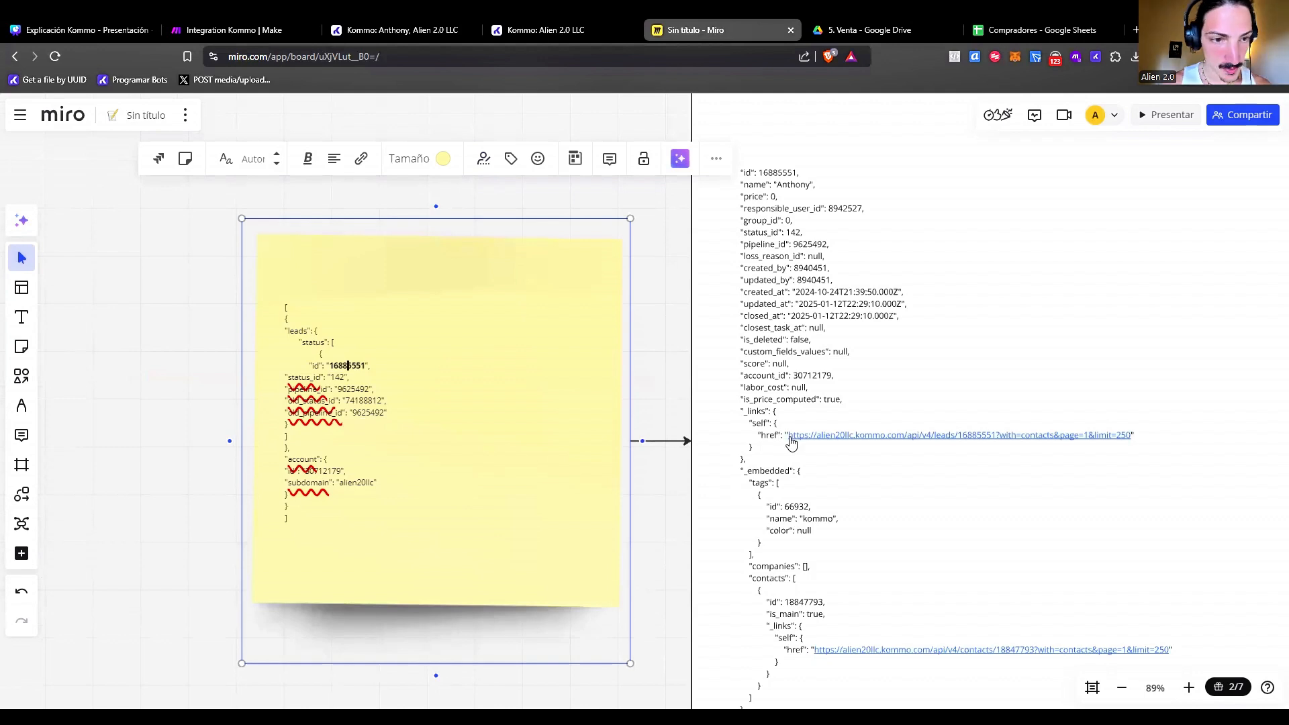
{"action": "scroll", "coordinate": [793, 437], "scroll_direction": "down", "scroll_amount": 1}
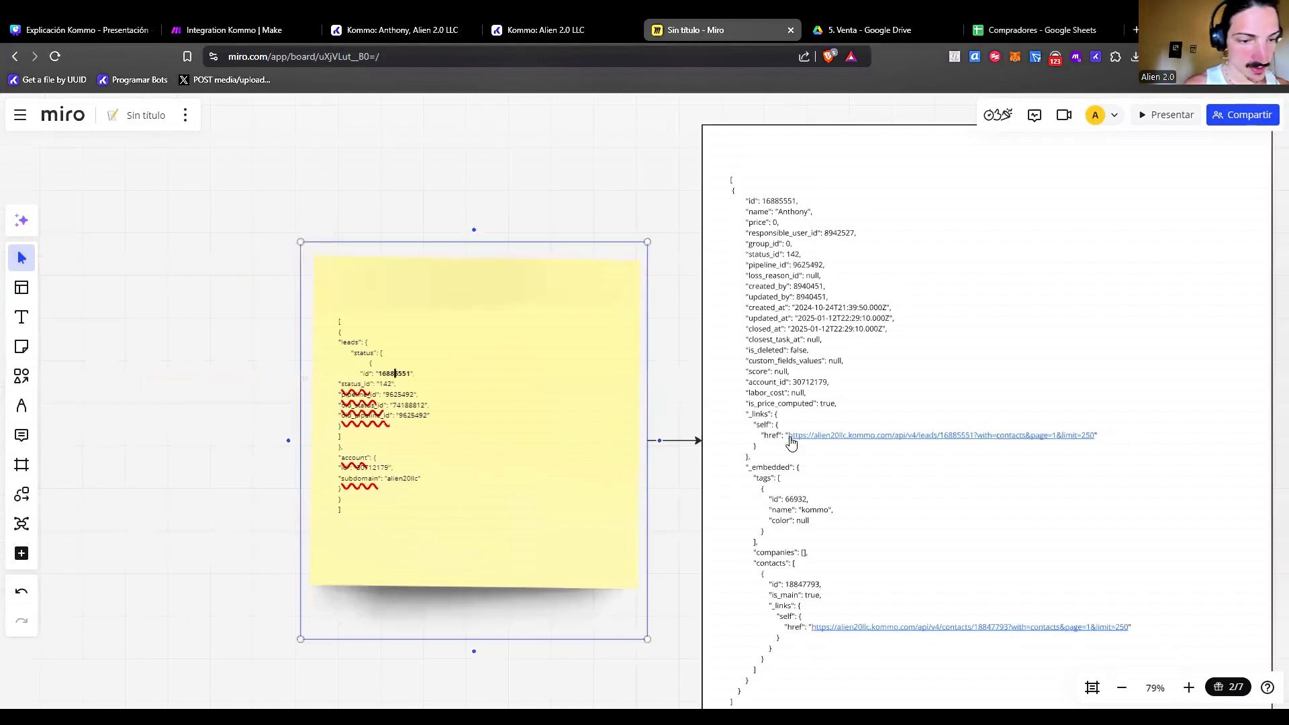
{"action": "left_click", "coordinate": [796, 587]}
{"action": "double_click", "coordinate": [796, 587]}
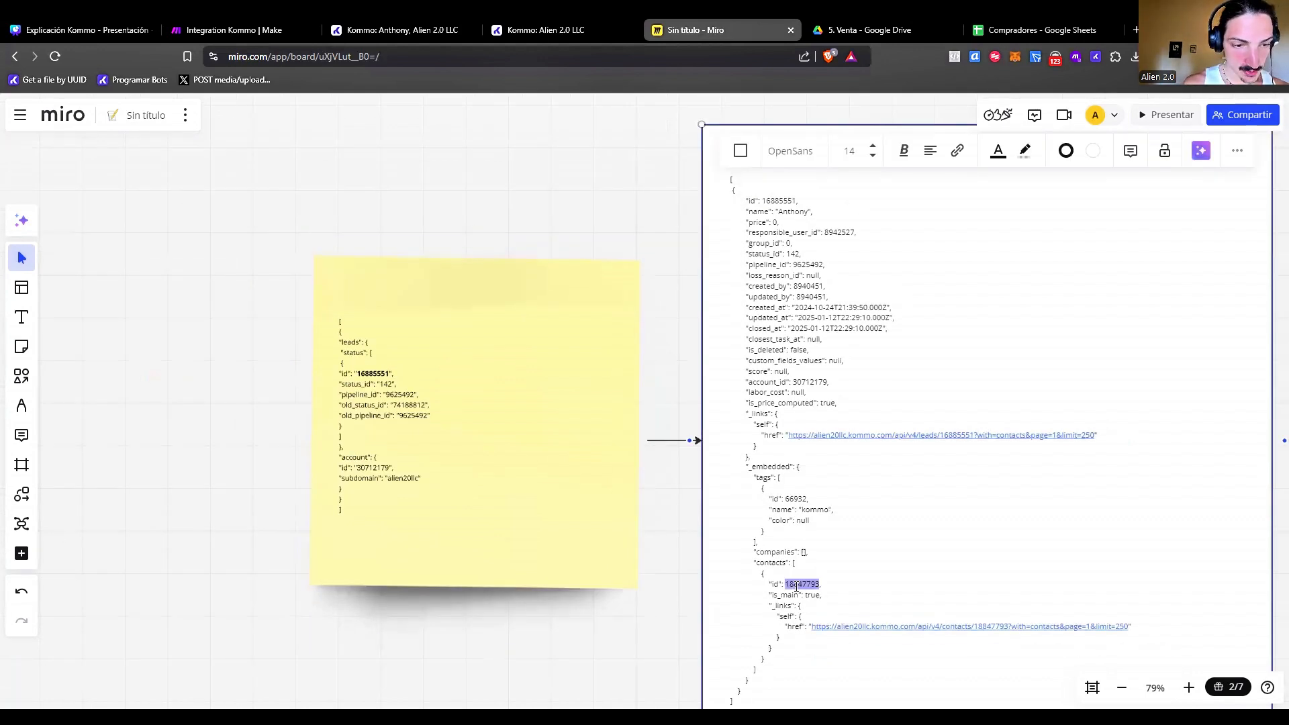
{"action": "left_click", "coordinate": [906, 149]}
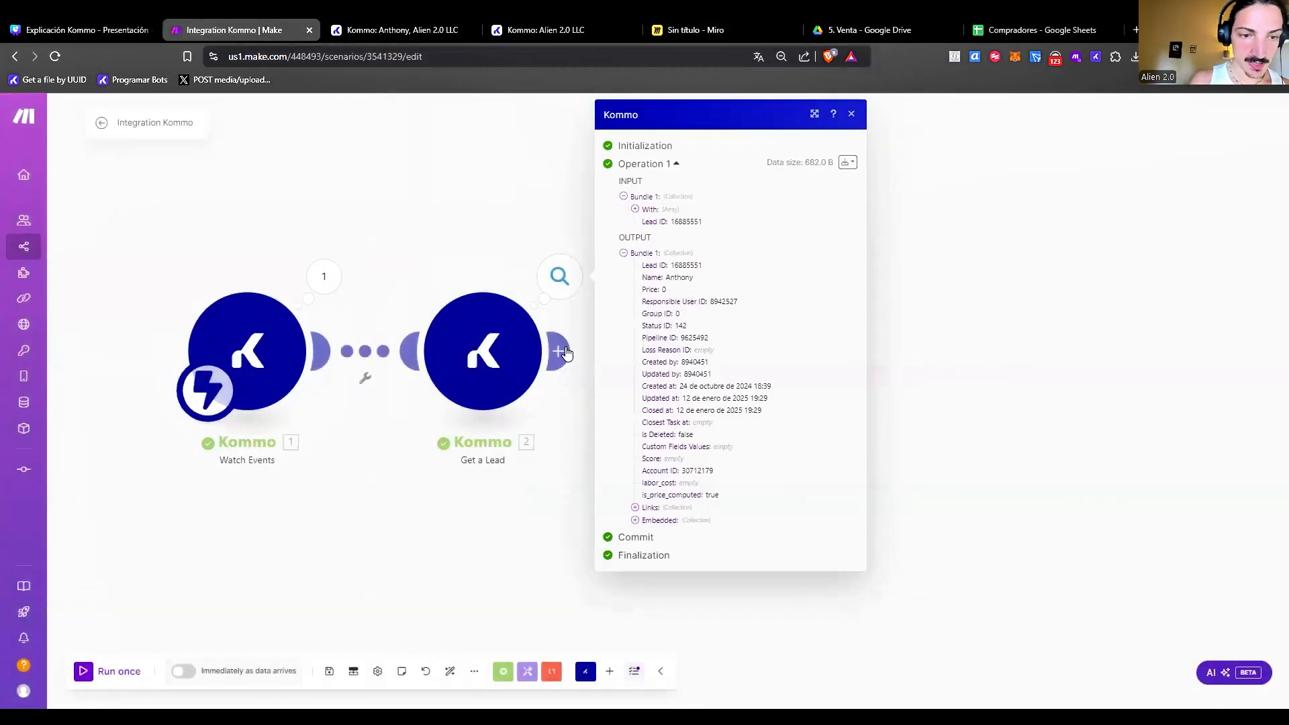
Add a Kommo Get a Contact module after the Get a Lead module.
{"action": "left_click", "coordinate": [566, 353]}
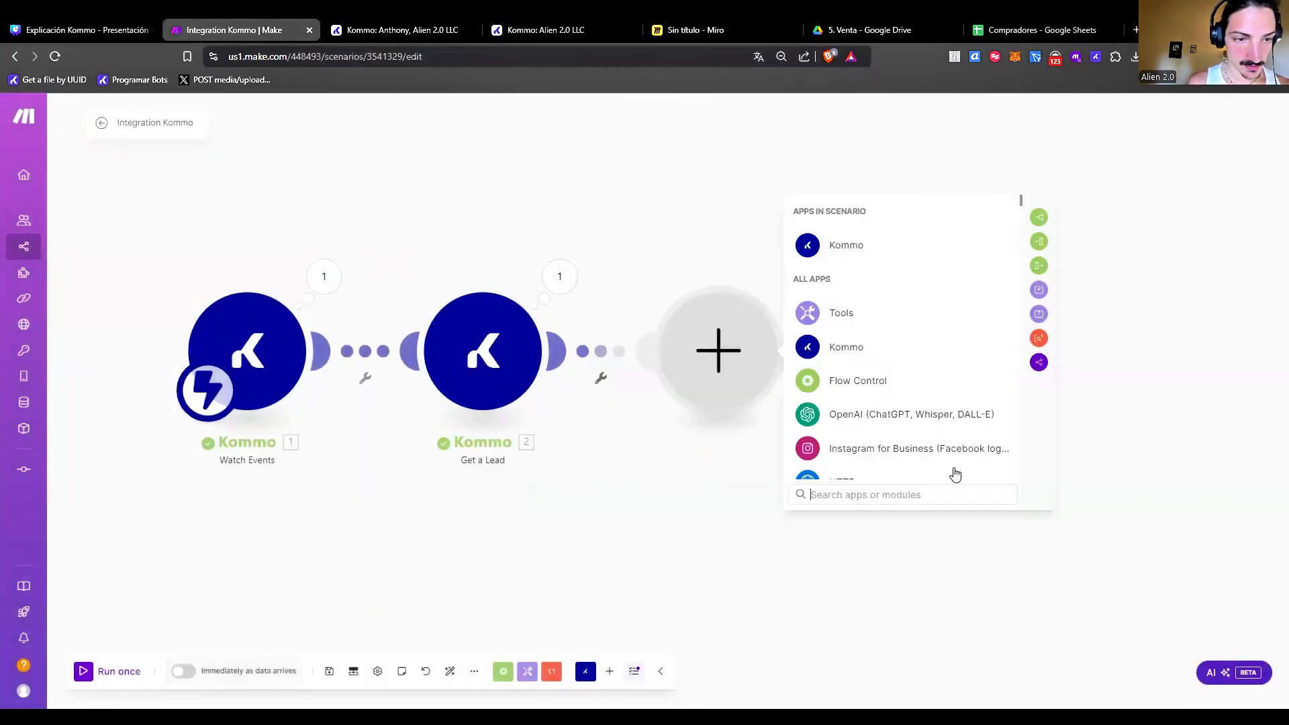
{"action": "left_click", "coordinate": [866, 347]}
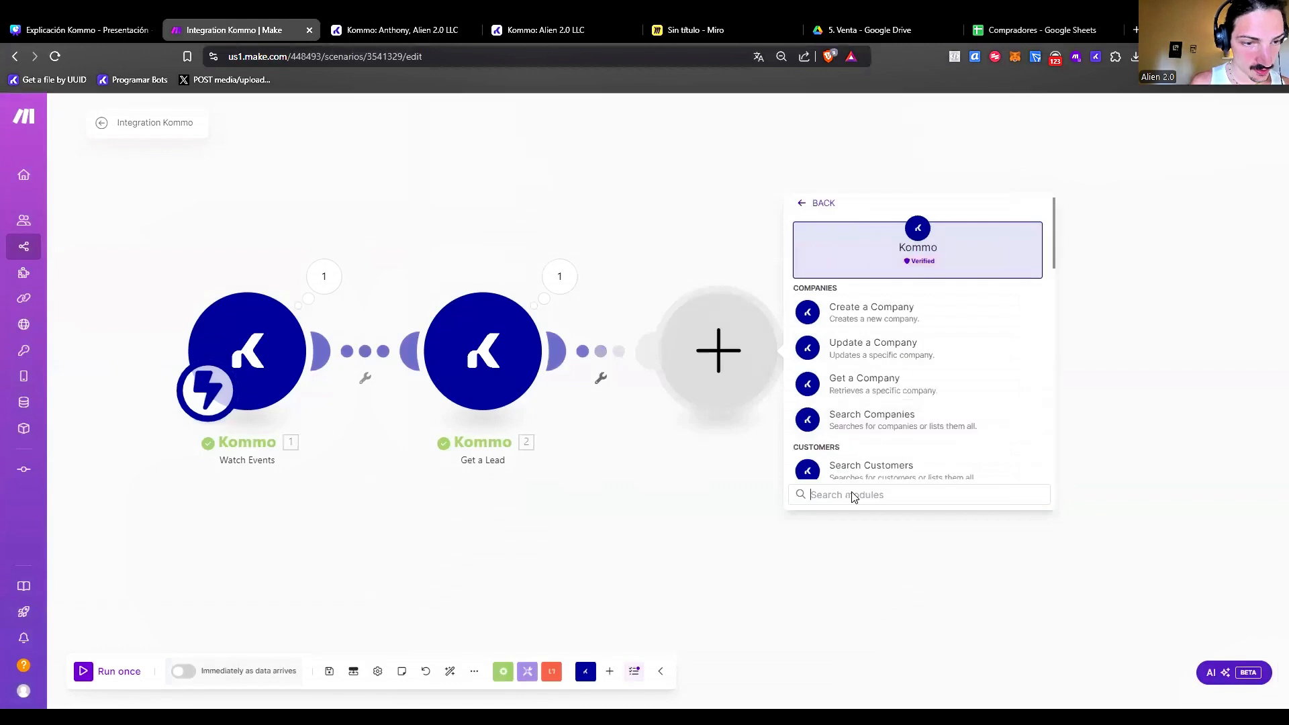
{"action": "type", "text": "g"}
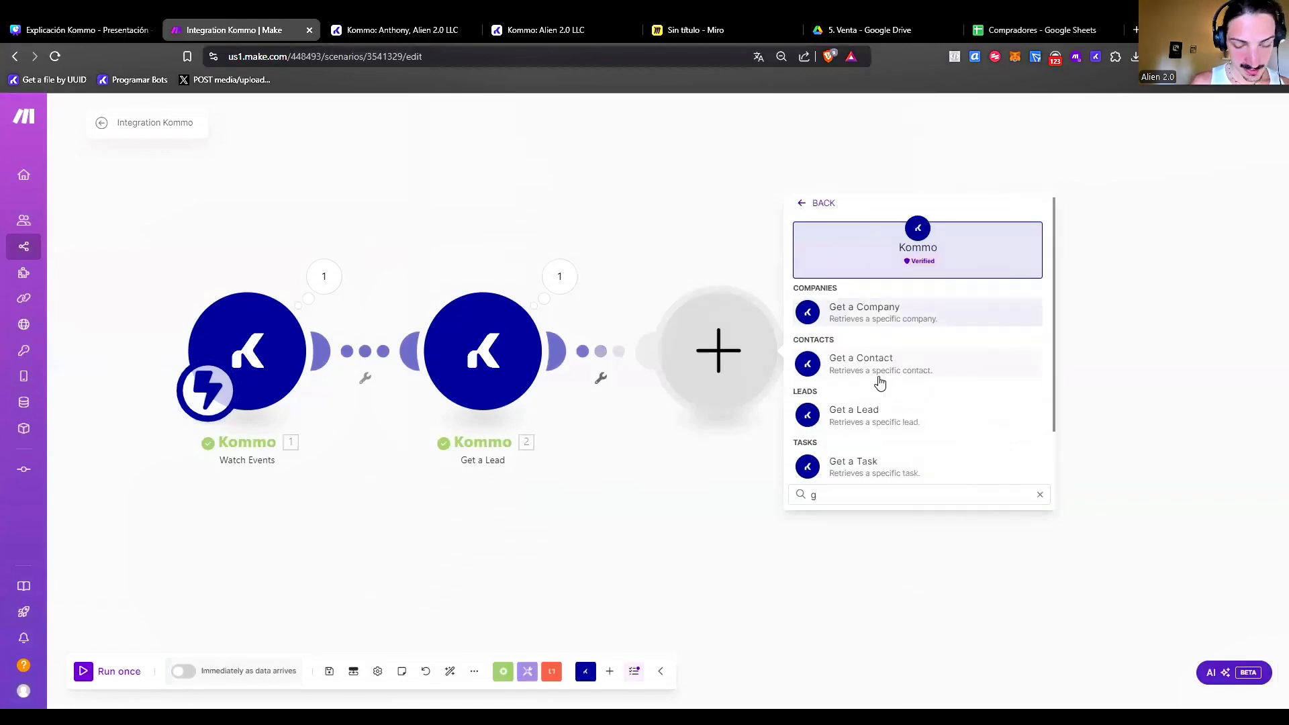
{"action": "type", "text": "et"}
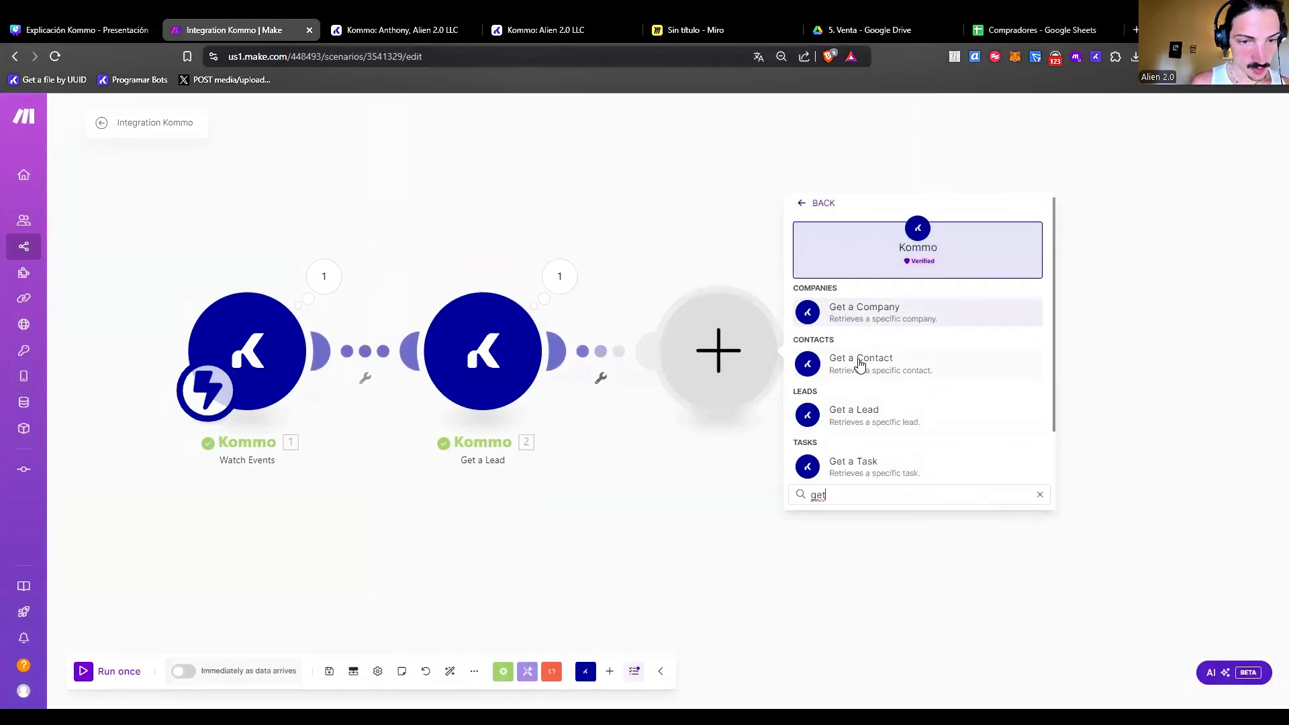
{"action": "left_click", "coordinate": [860, 364]}
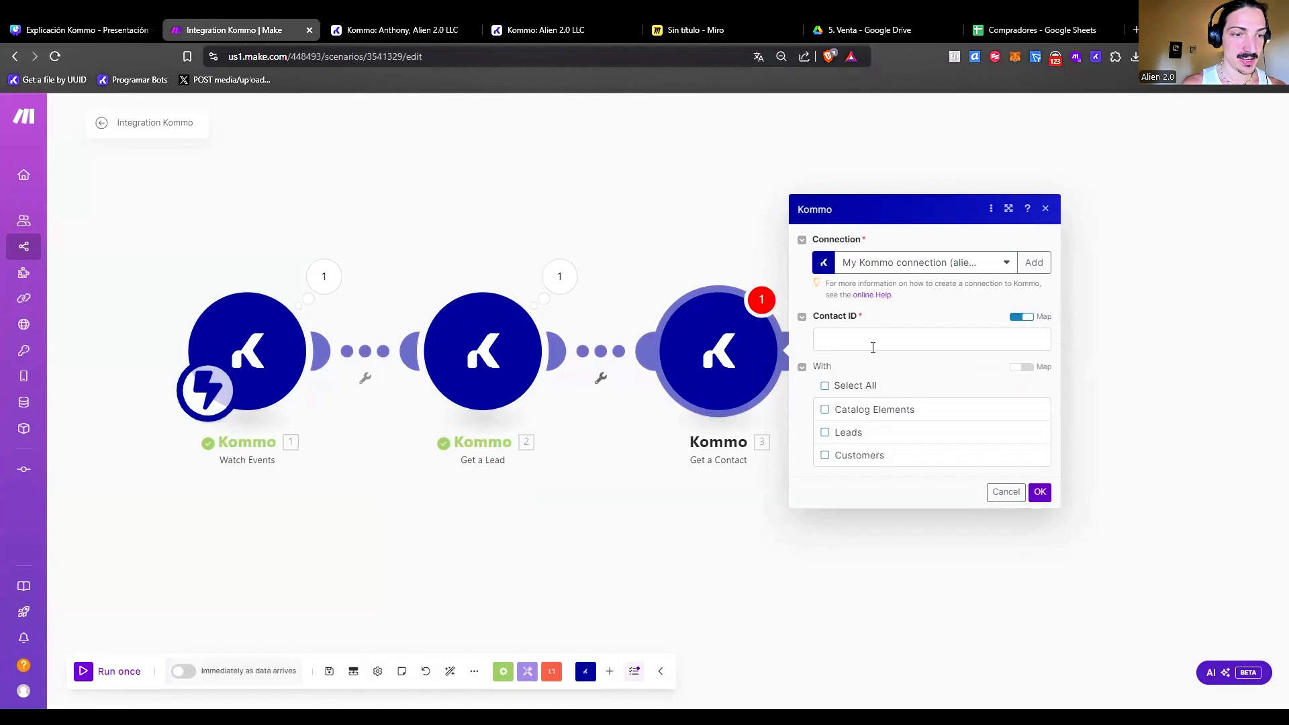
Open the Contact ID field for mapping and consult the sticky note and lead JSON on the Miro board.
{"action": "left_click", "coordinate": [876, 340]}
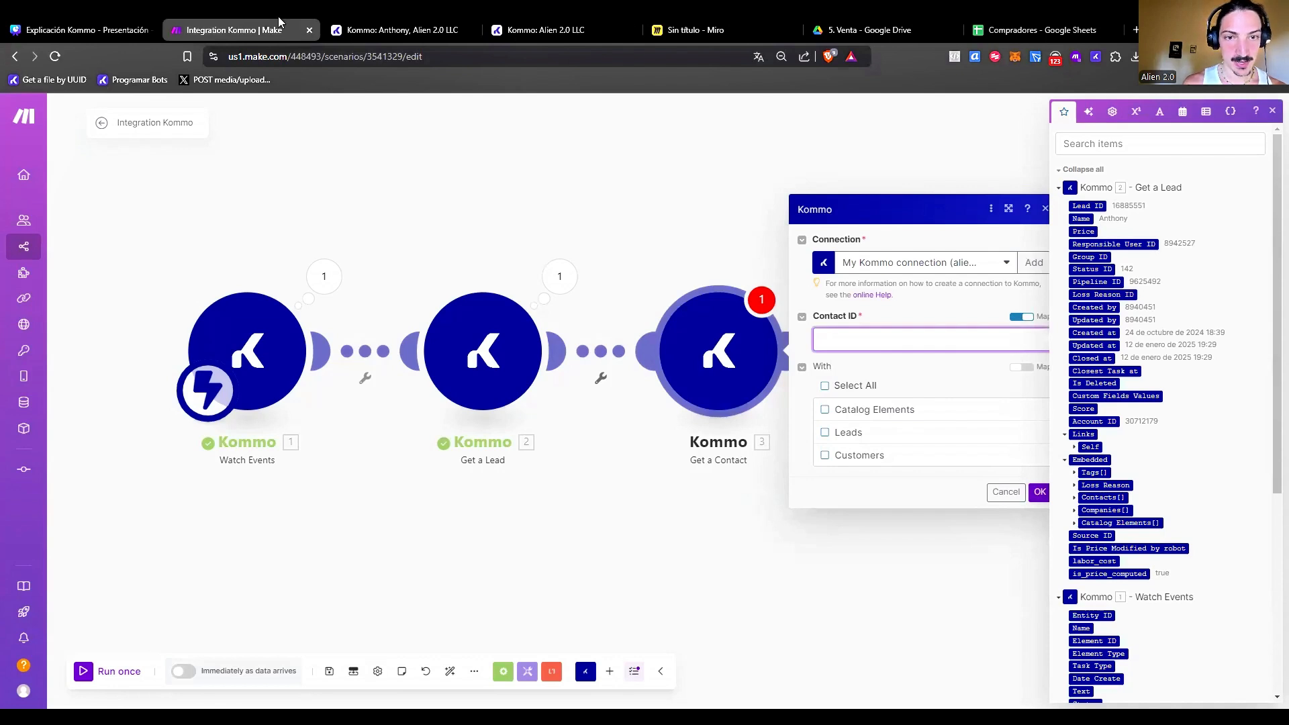
{"action": "left_click", "coordinate": [882, 400]}
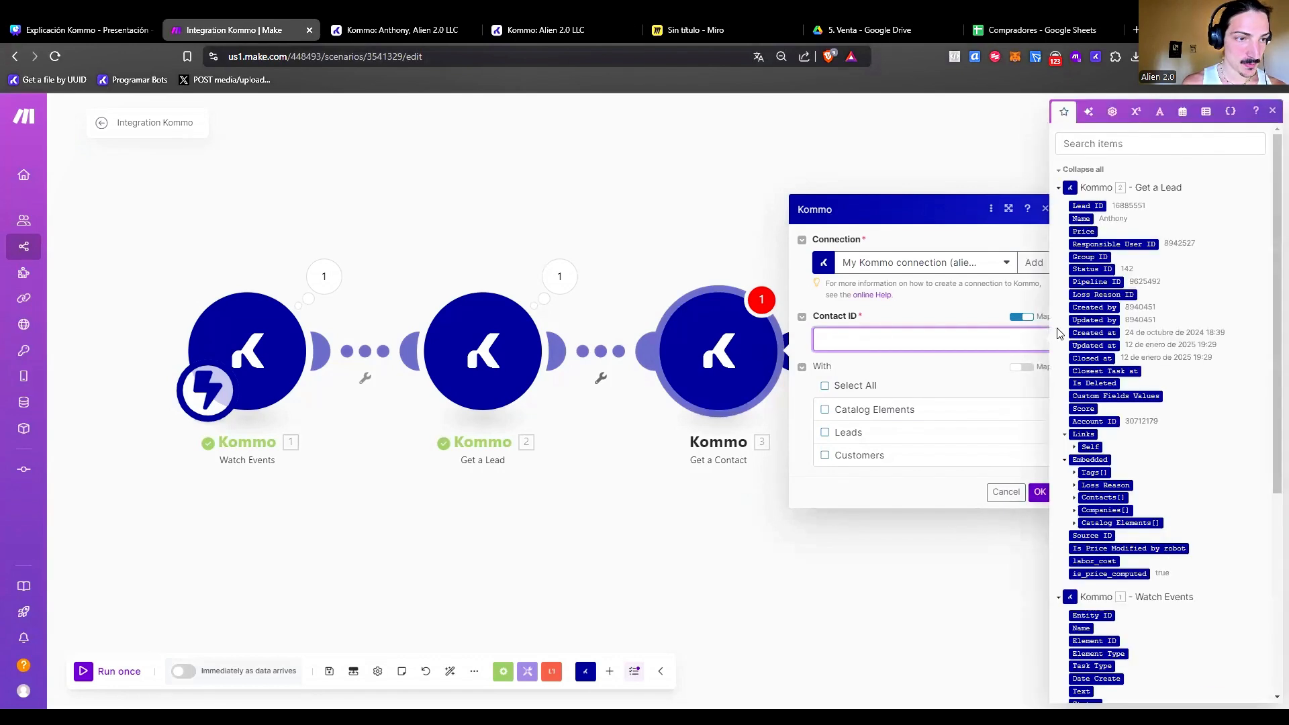
{"action": "scroll", "coordinate": [1164, 267], "scroll_direction": "down", "scroll_amount": 2}
{"action": "scroll", "coordinate": [1164, 266], "scroll_direction": "up", "scroll_amount": 2}
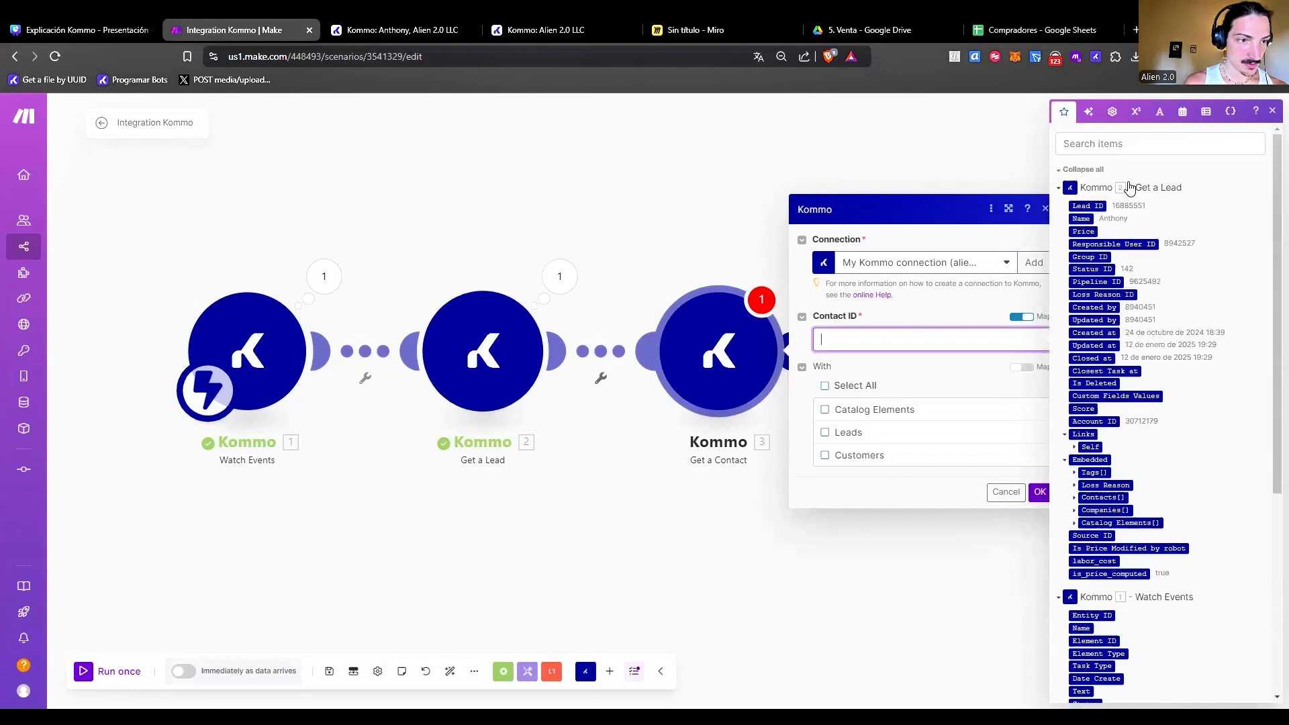
{"action": "left_click", "coordinate": [722, 27]}
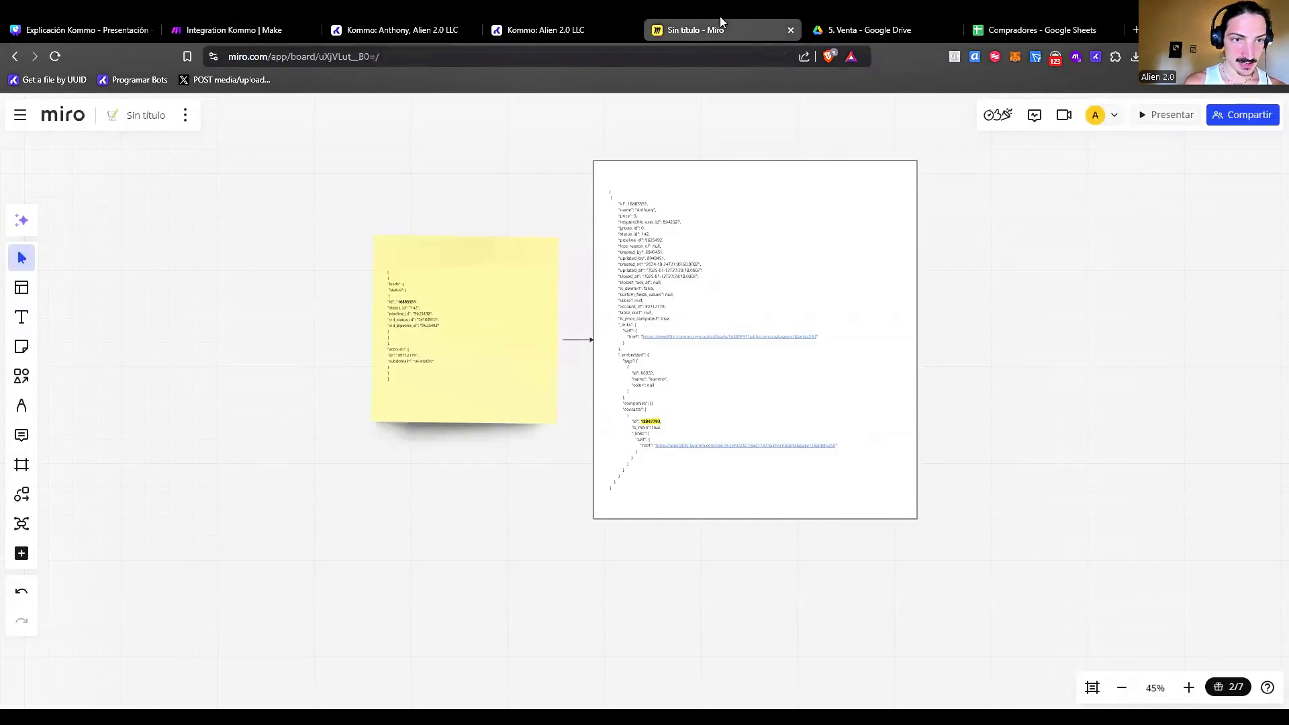
{"action": "left_click", "coordinate": [767, 243]}
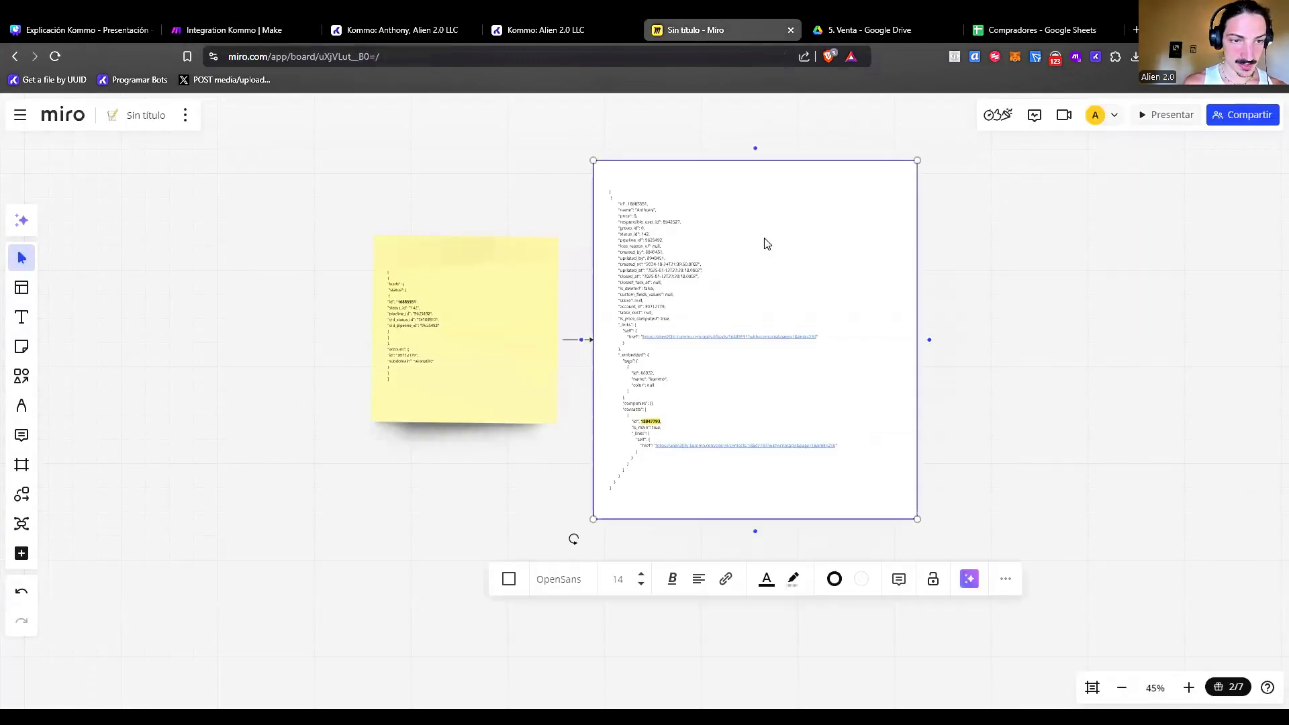
{"action": "left_click", "coordinate": [269, 27]}
{"action": "left_click", "coordinate": [699, 30]}
{"action": "left_click", "coordinate": [437, 336]}
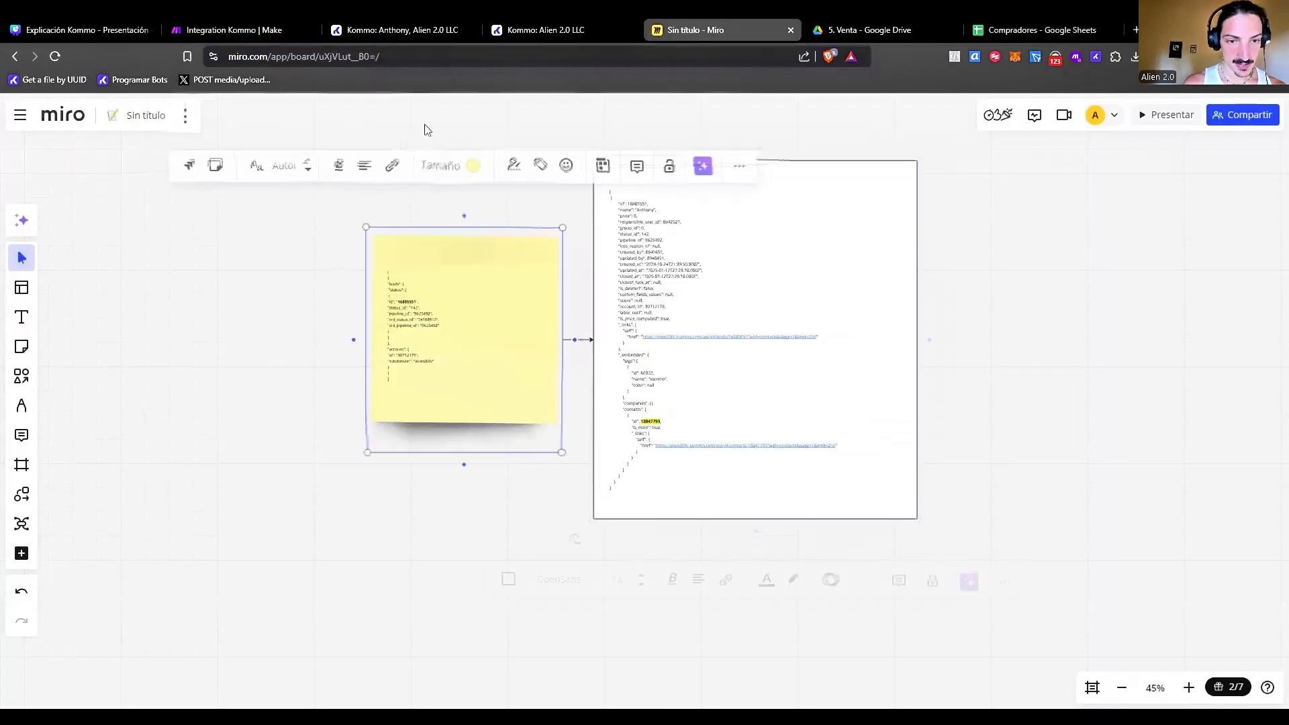
{"action": "left_click", "coordinate": [269, 27]}
Map Contact ID to the ID inside Get a Lead's Embedded Contacts and confirm the Get a Contact module.
{"action": "left_click", "coordinate": [843, 342]}
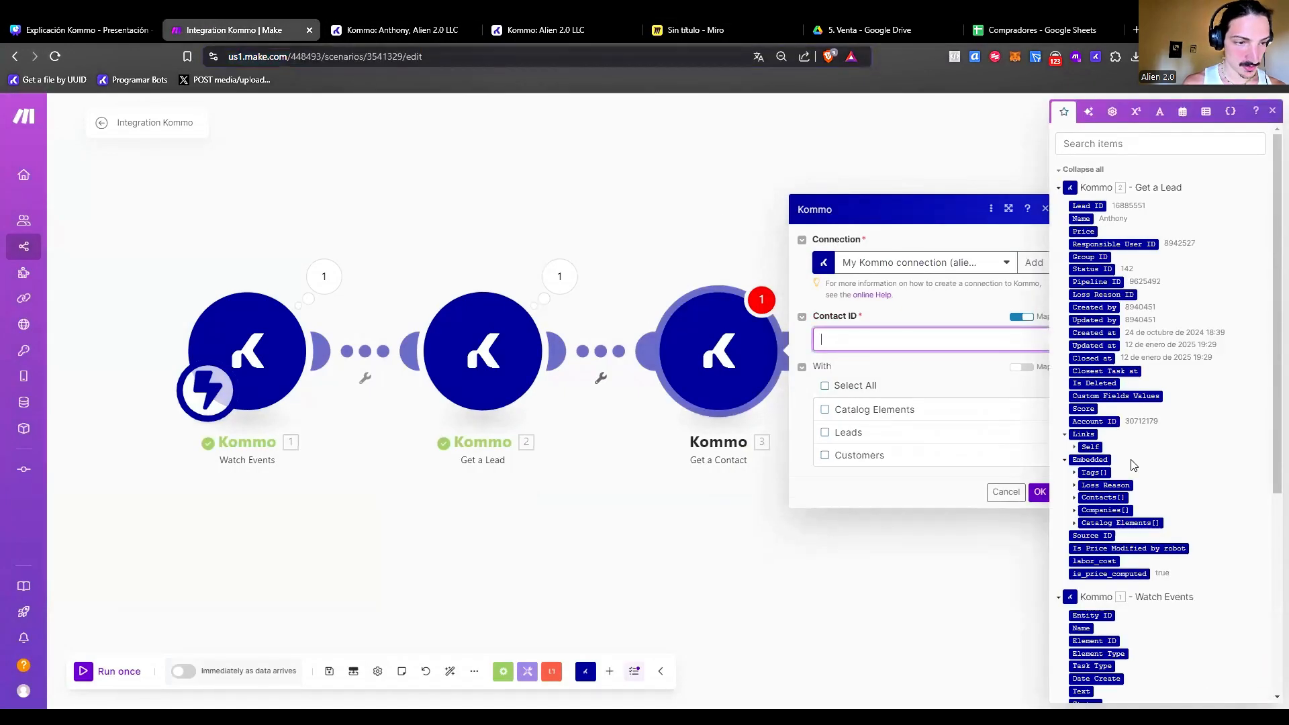
{"action": "scroll", "coordinate": [1130, 463], "scroll_direction": "down", "scroll_amount": 10}
{"action": "scroll", "coordinate": [1120, 502], "scroll_direction": "up", "scroll_amount": 5}
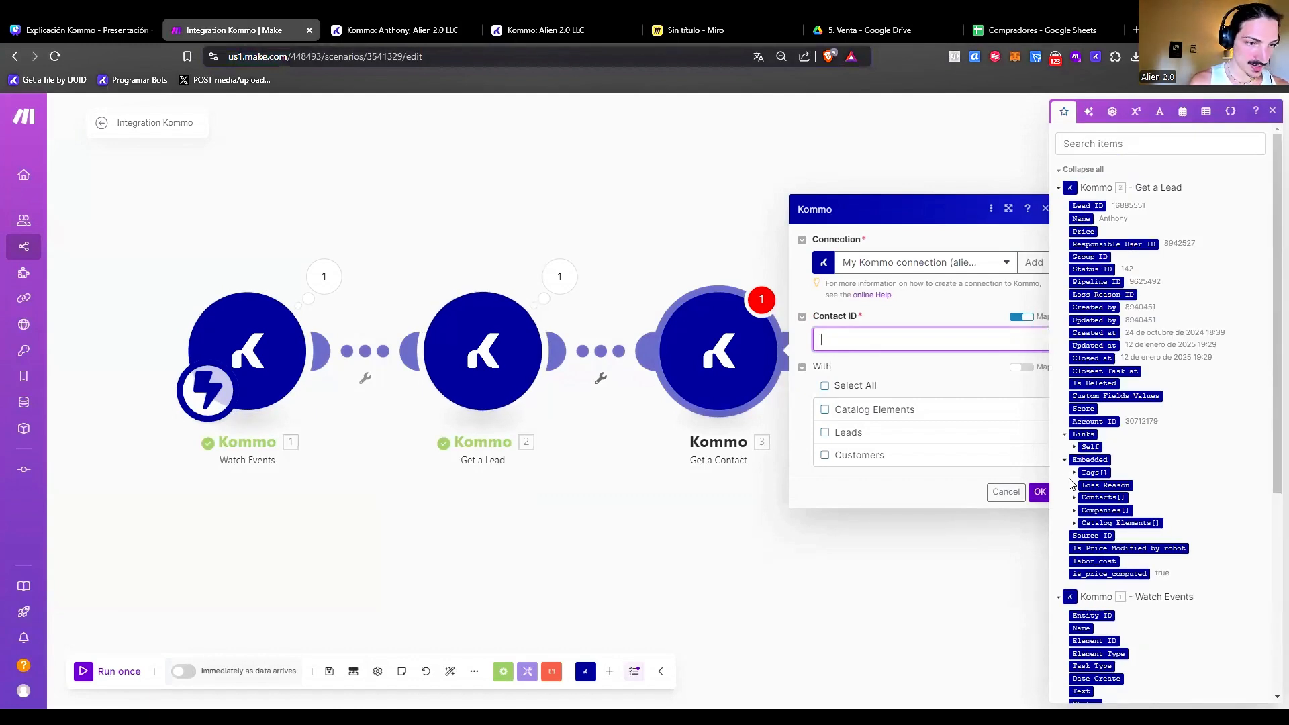
{"action": "left_click", "coordinate": [1075, 498]}
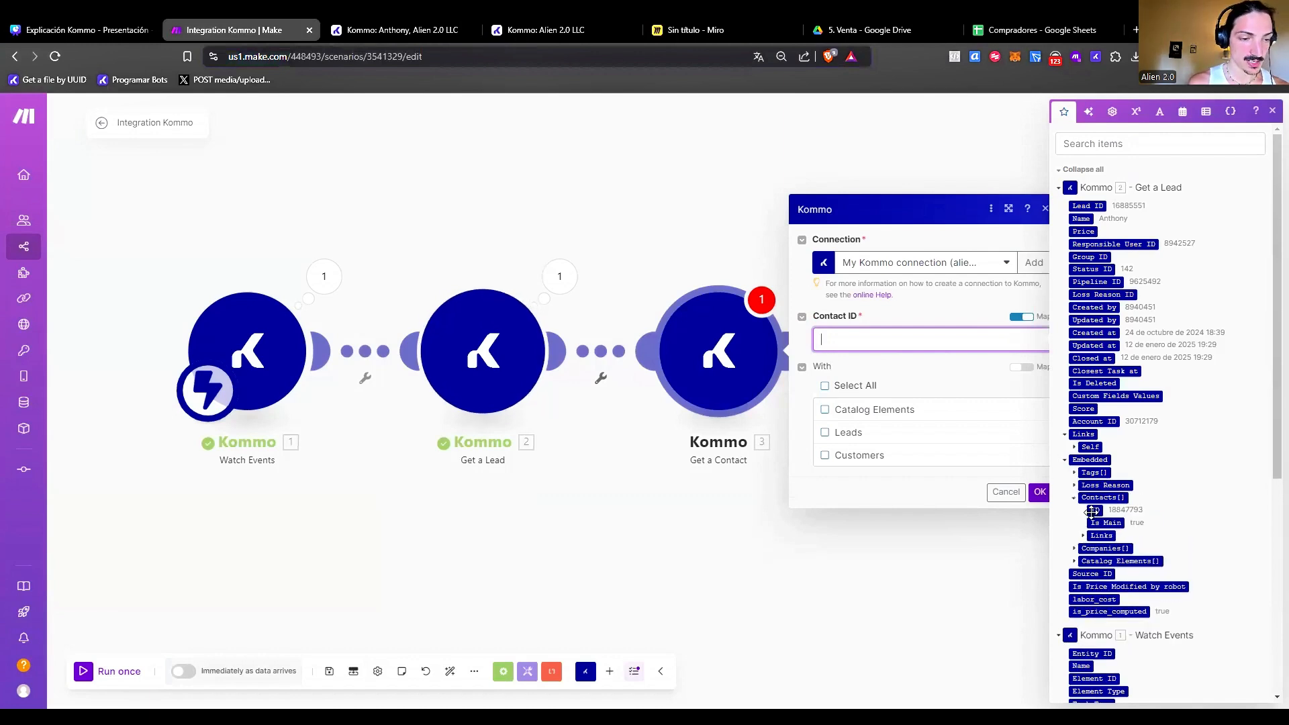
{"action": "left_click", "coordinate": [1095, 511]}
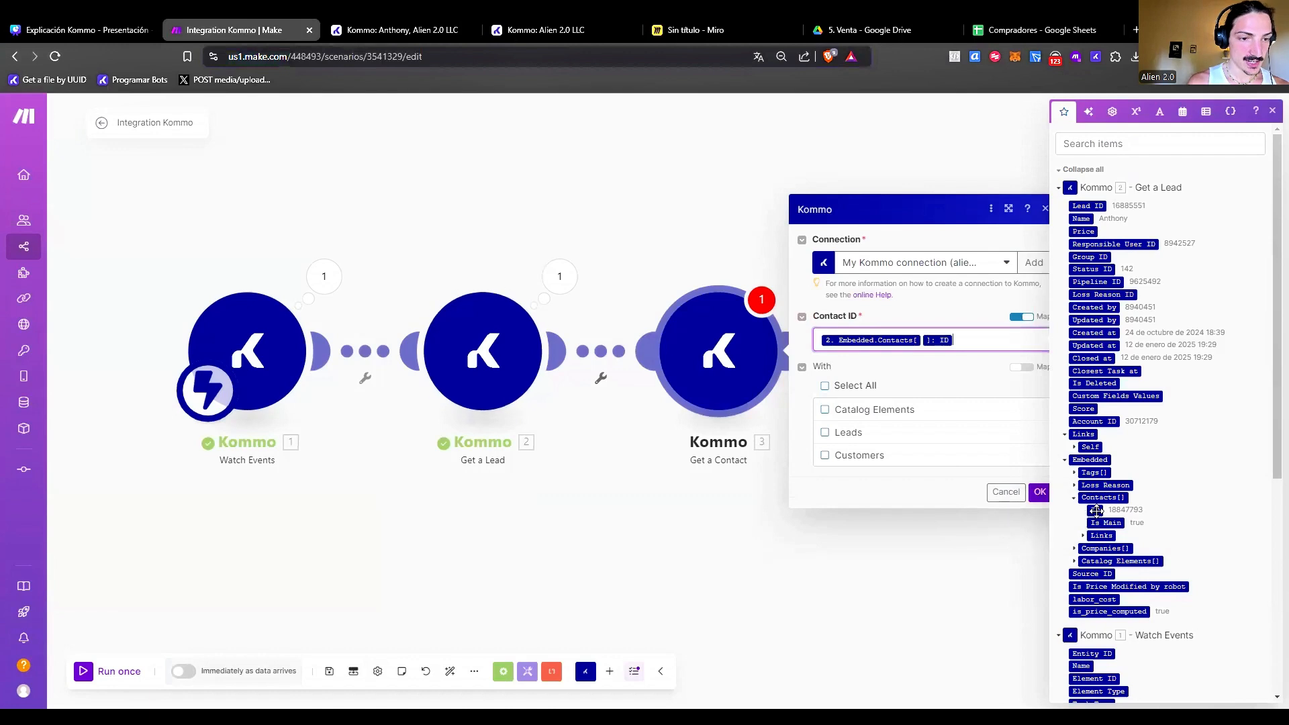
{"action": "left_click", "coordinate": [1006, 470]}
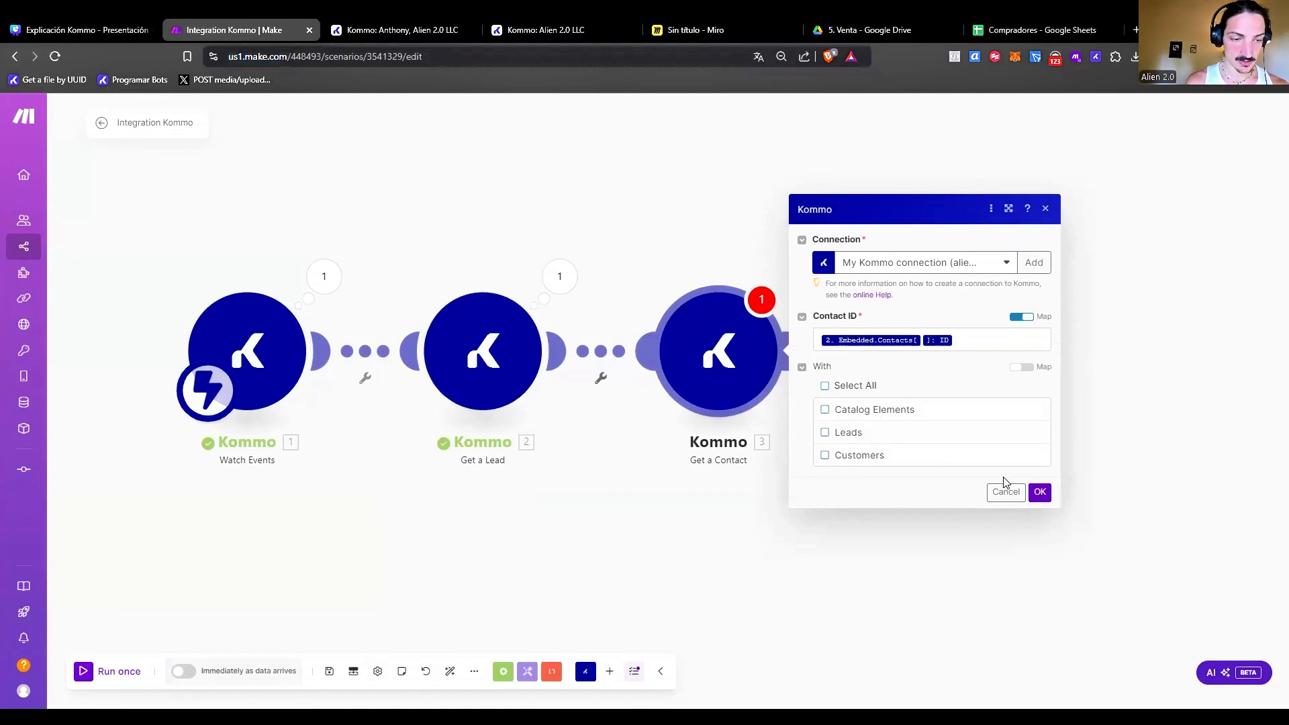
{"action": "left_click", "coordinate": [1040, 494]}
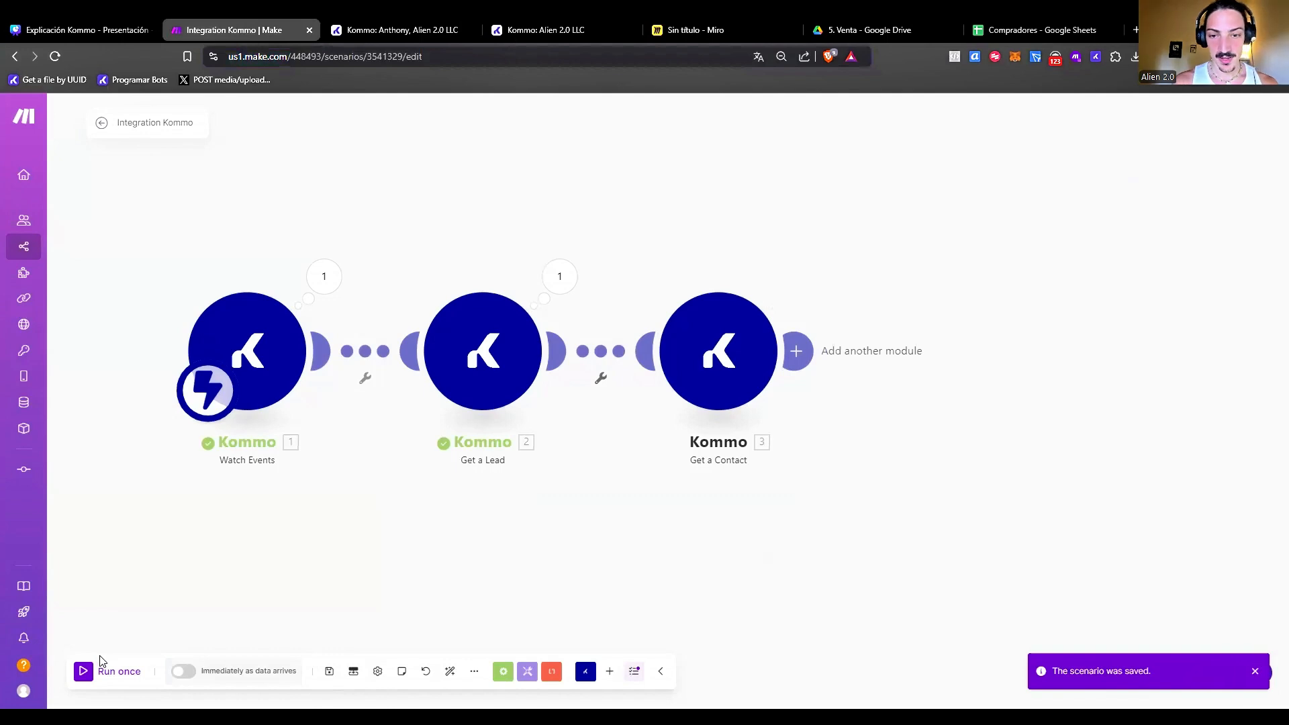
Run the scenario once, then in Kommo save the lead in Contacto inicial and again in Logrado con éxito.
{"action": "left_click", "coordinate": [117, 680]}
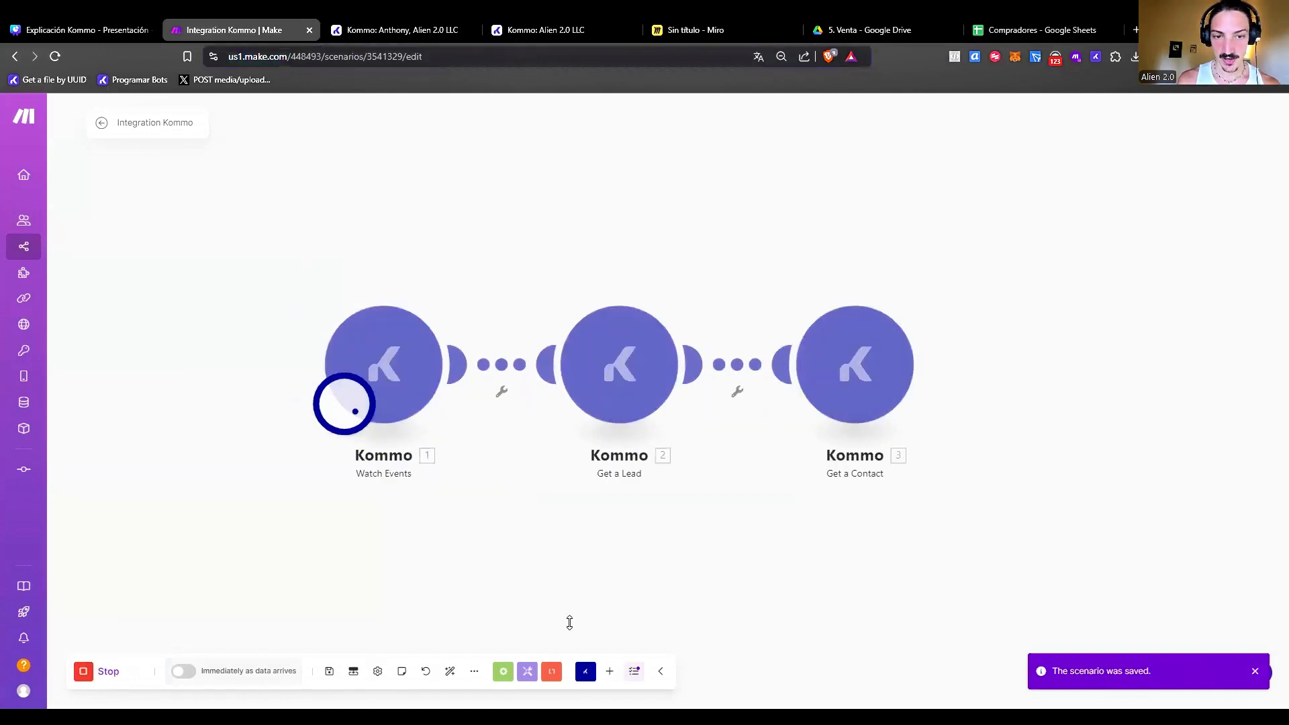
{"action": "left_click", "coordinate": [420, 28]}
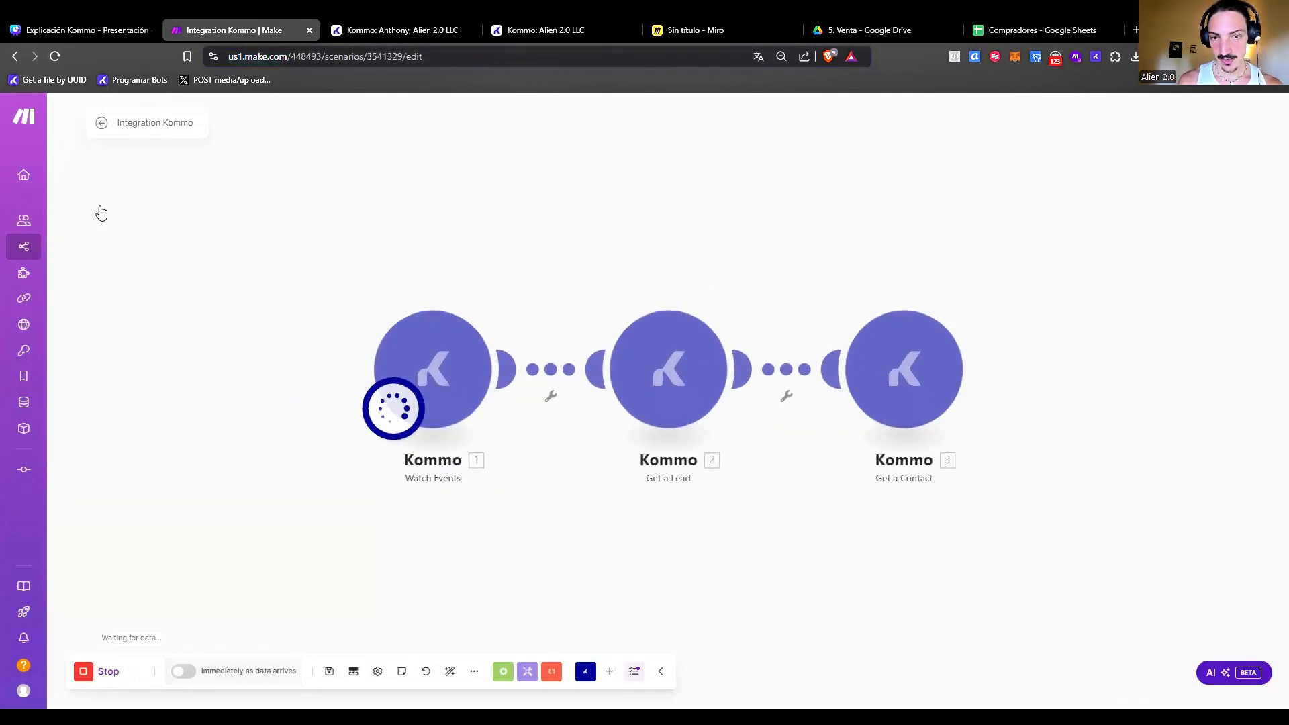
{"action": "left_click", "coordinate": [92, 683]}
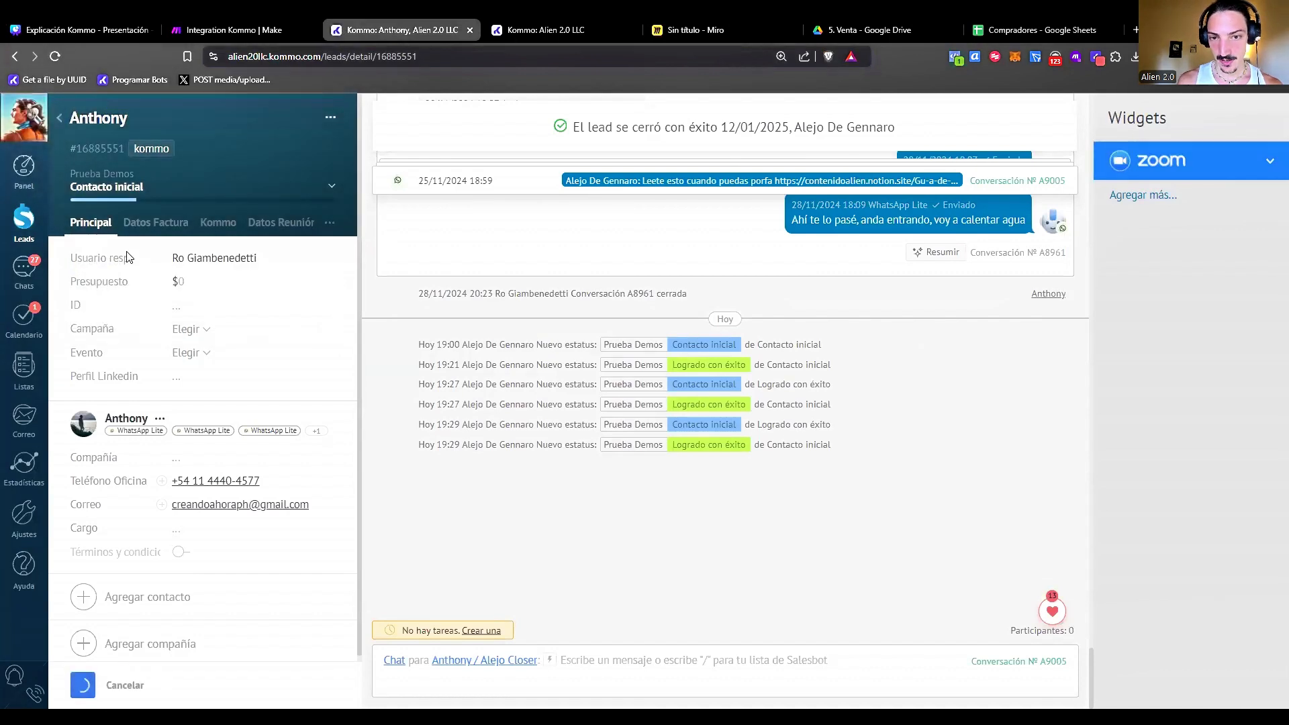
{"action": "left_click", "coordinate": [107, 186]}
{"action": "left_click", "coordinate": [127, 268]}
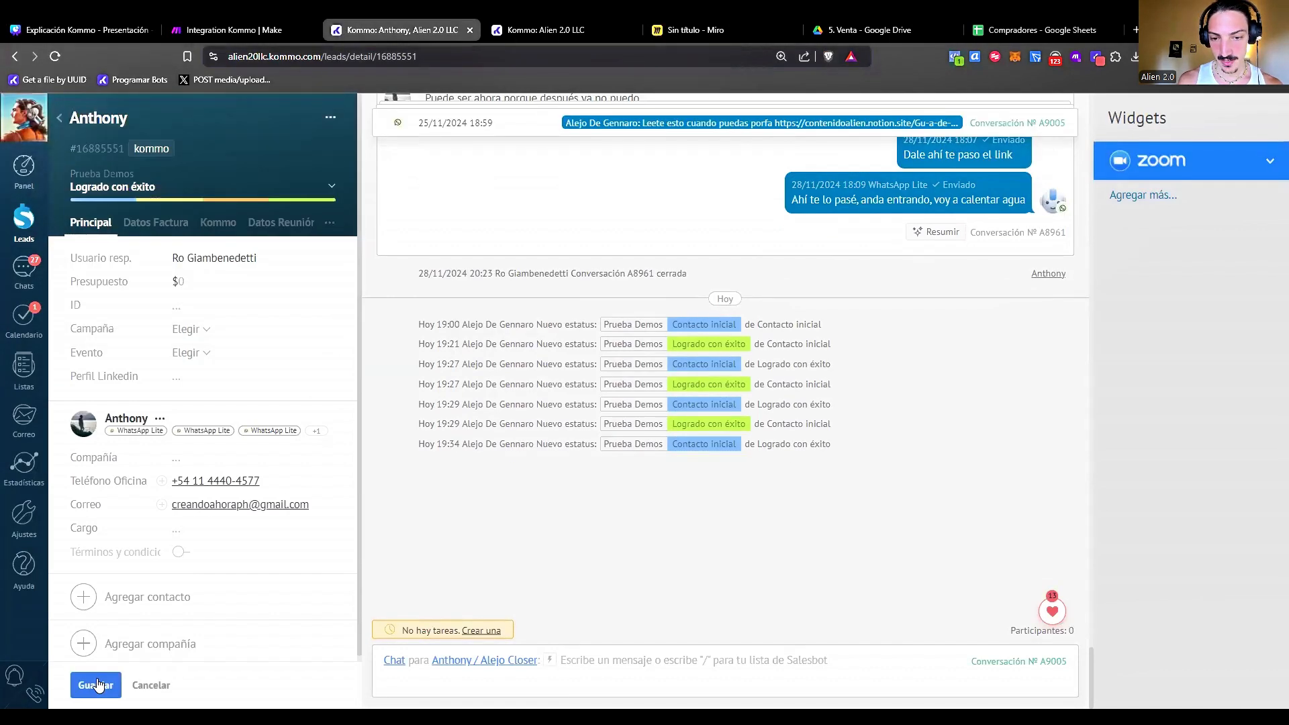
{"action": "left_click", "coordinate": [95, 685]}
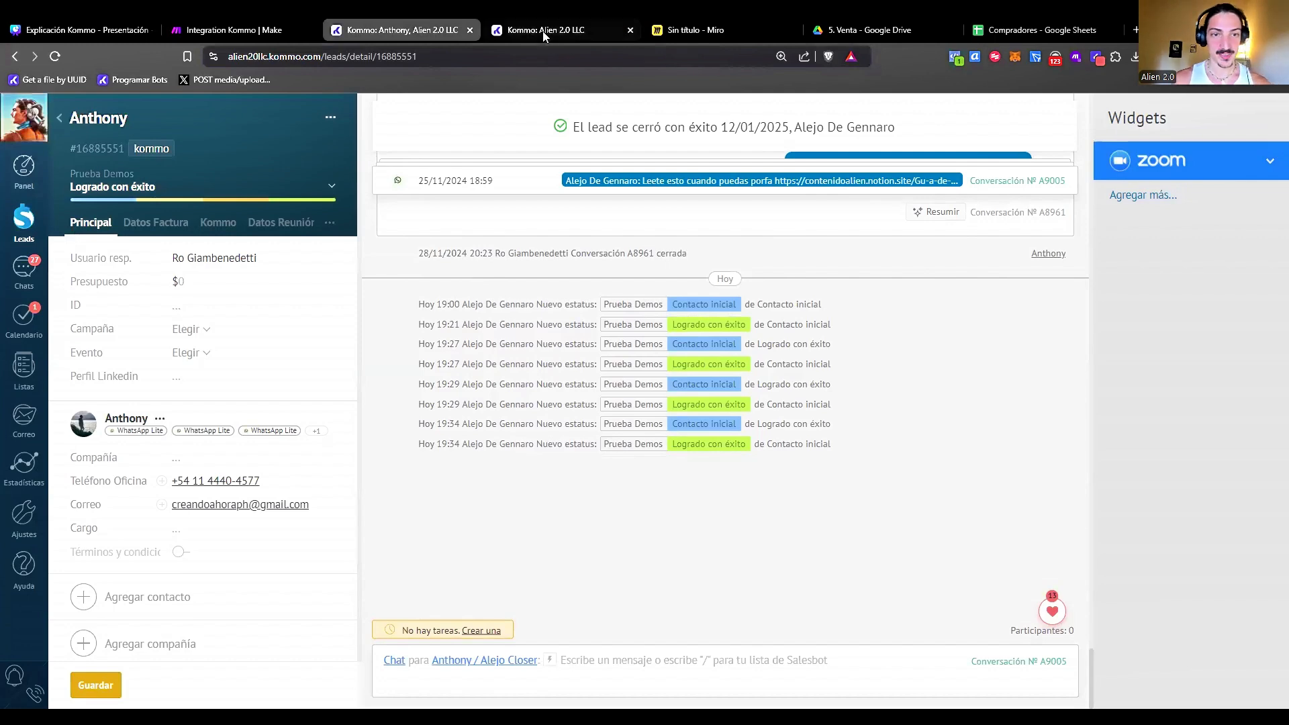
Return to Make and examine the custom field values in the Get a Contact output, including the email value.
{"action": "left_click", "coordinate": [672, 31]}
{"action": "left_click", "coordinate": [225, 30]}
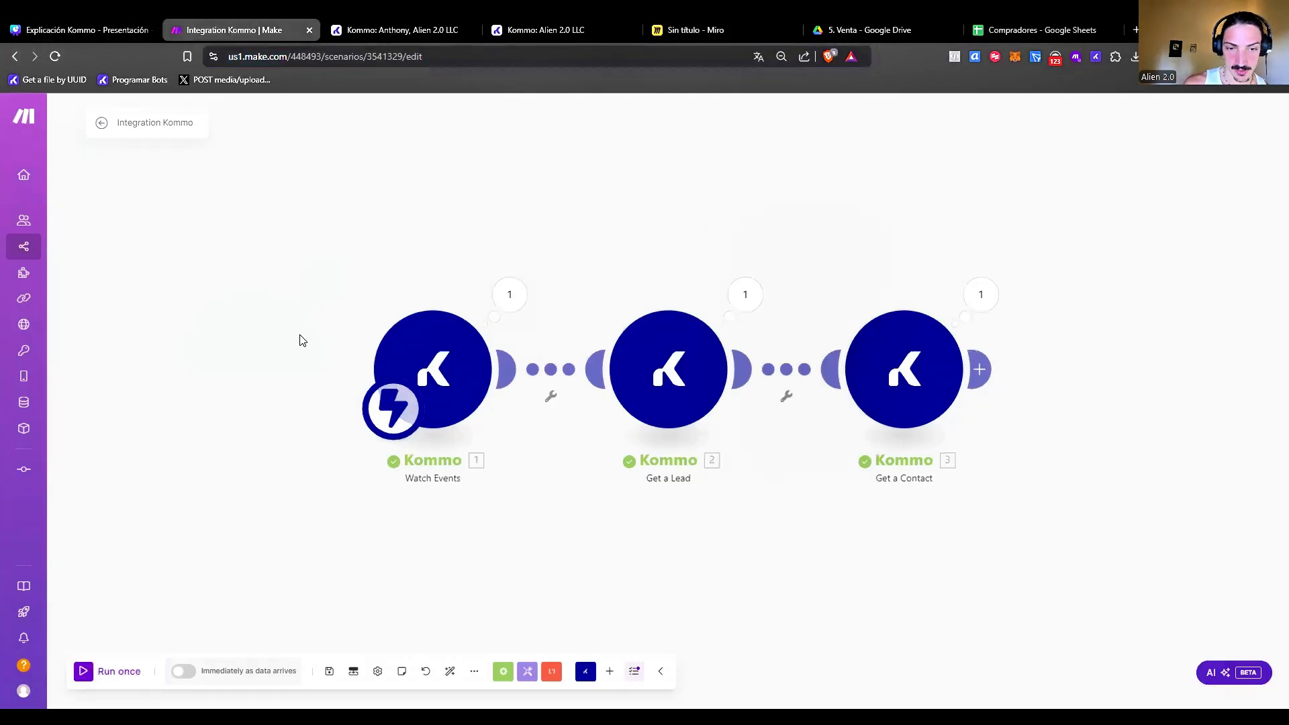
{"action": "left_click", "coordinate": [981, 295]}
{"action": "left_click_drag", "start_coordinate": [921, 250], "coordinate": [566, 301]}
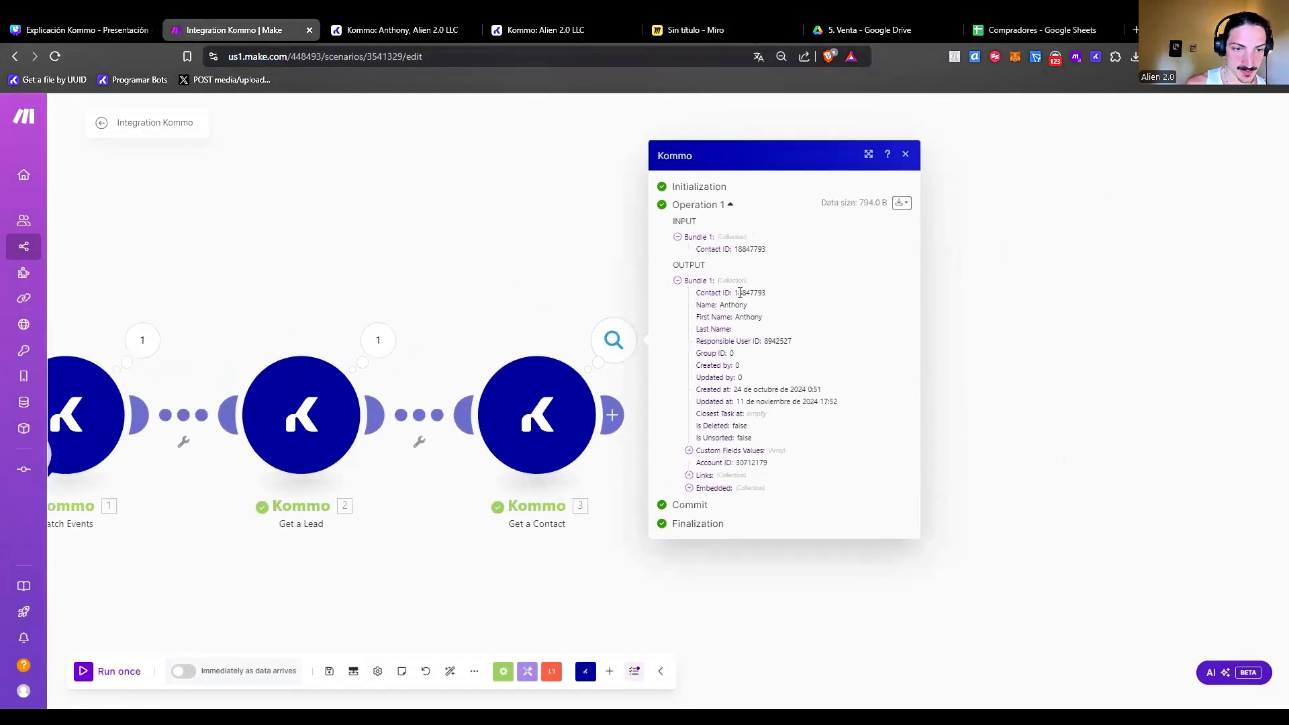
{"action": "left_click", "coordinate": [689, 451]}
{"action": "left_click", "coordinate": [701, 451]}
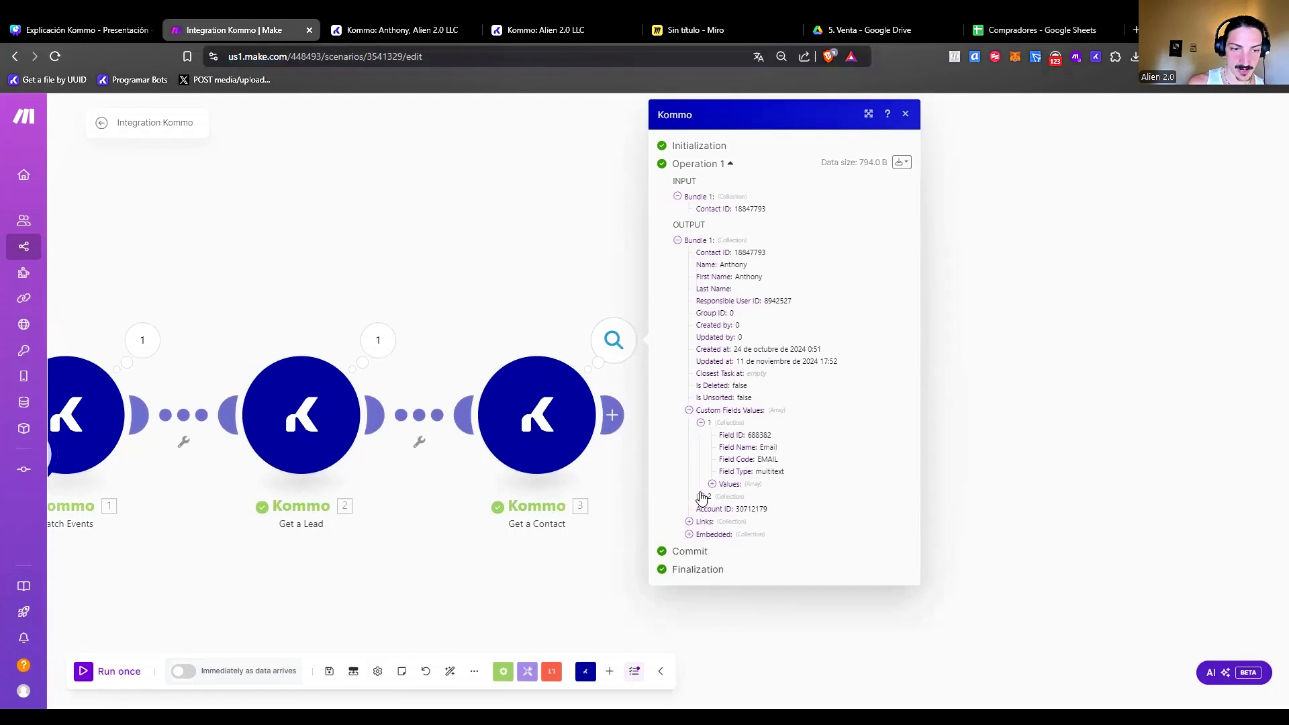
{"action": "left_click", "coordinate": [700, 497]}
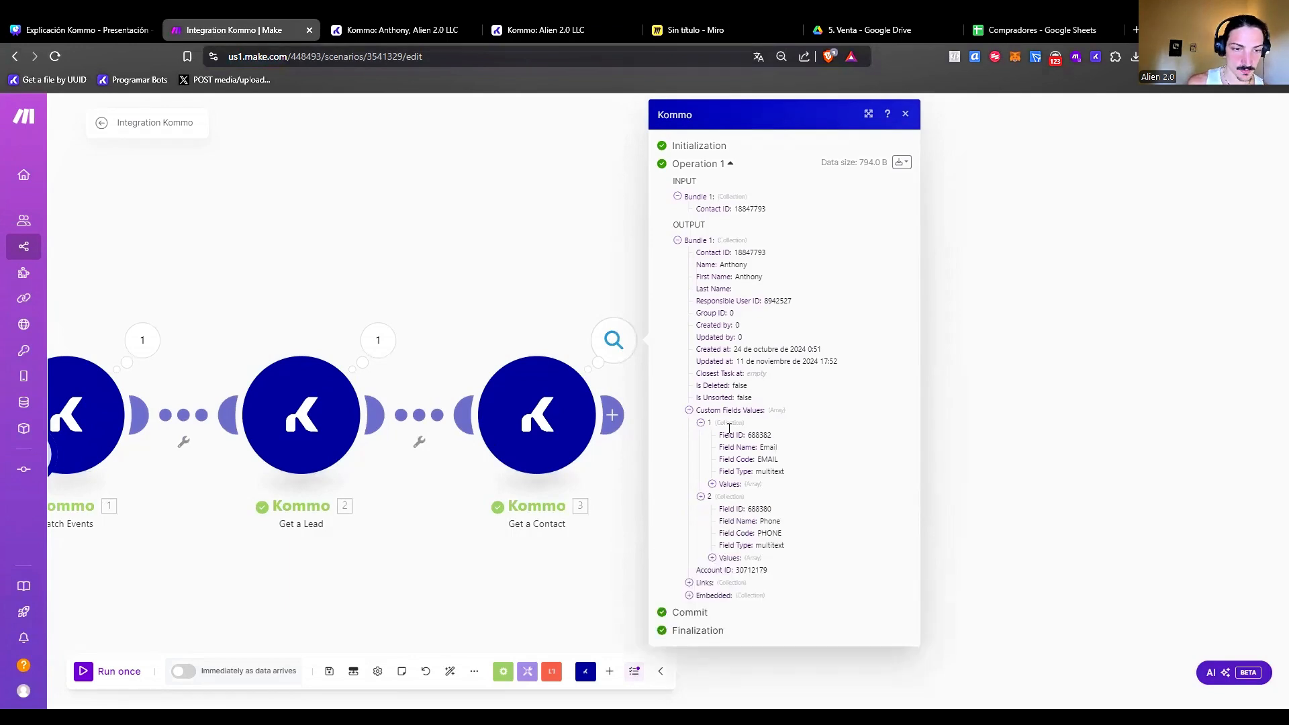
{"action": "left_click", "coordinate": [712, 484]}
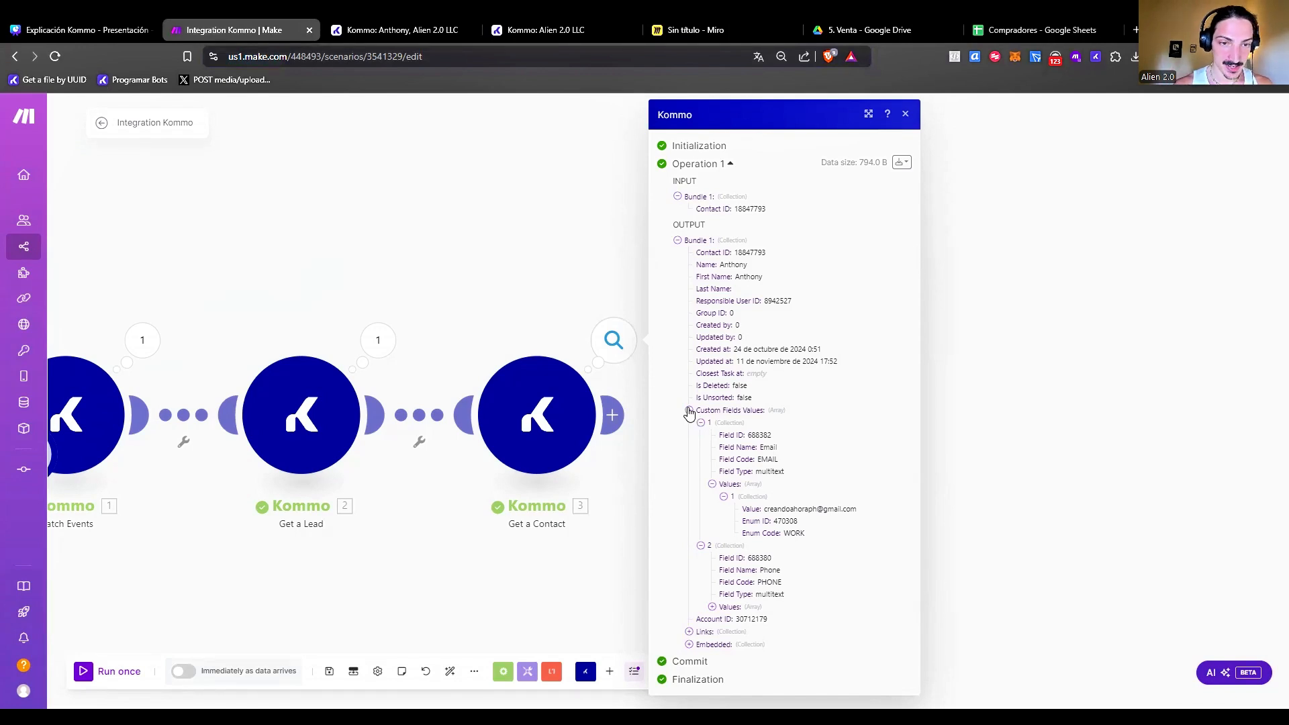
{"action": "left_click", "coordinate": [689, 411]}
{"action": "left_click", "coordinate": [1004, 296]}
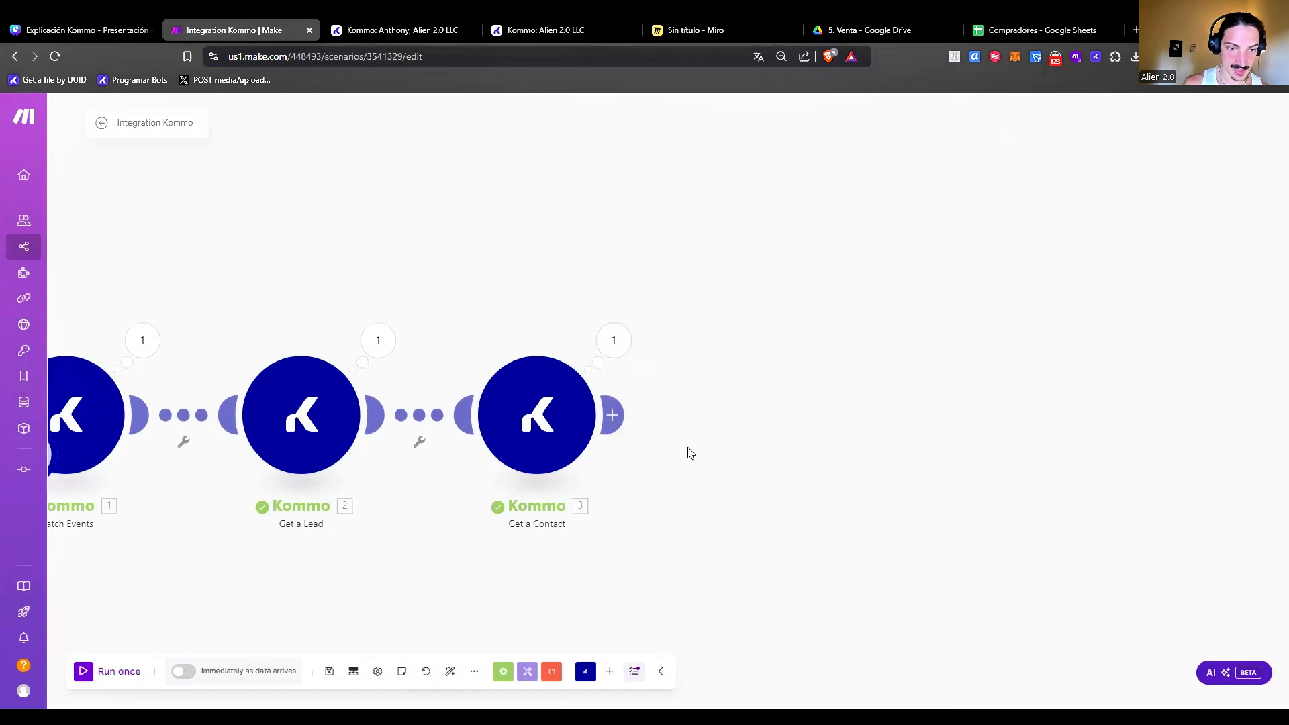
Add a Google Sheets Add a Row module after the Get a Contact module.
{"action": "left_click", "coordinate": [613, 415]}
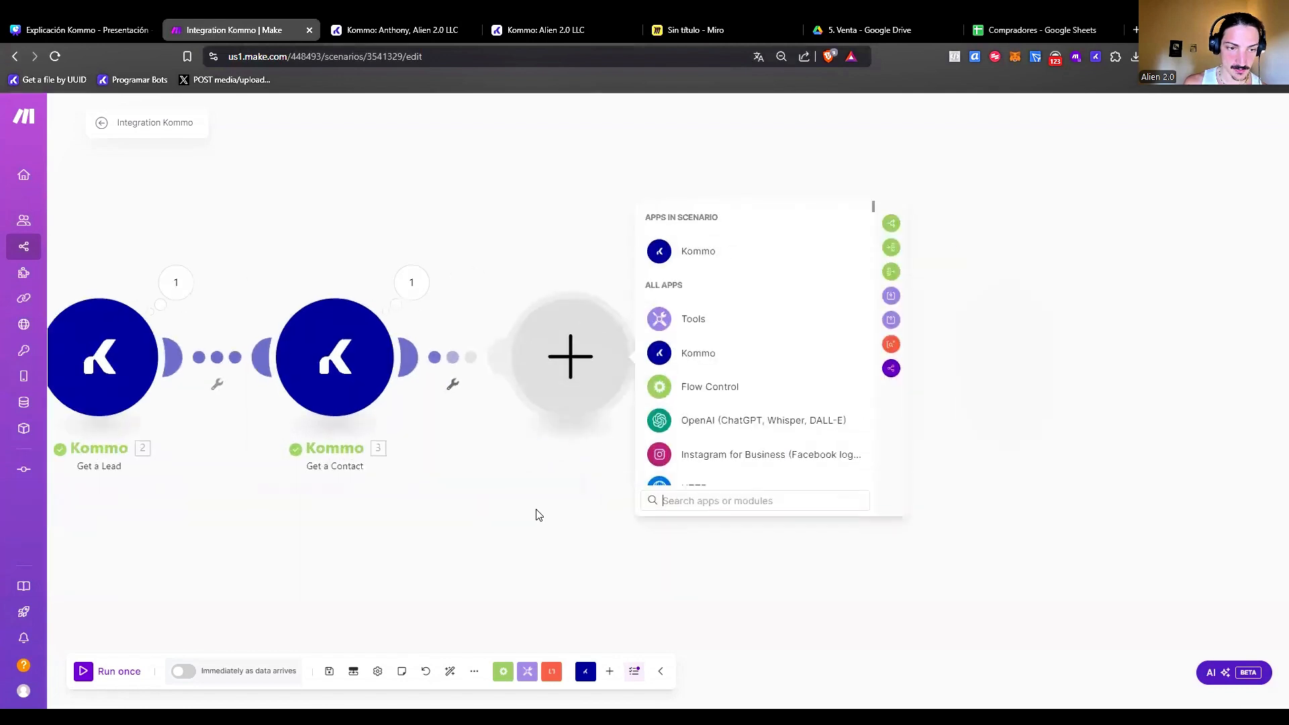
{"action": "type", "text": "sh"}
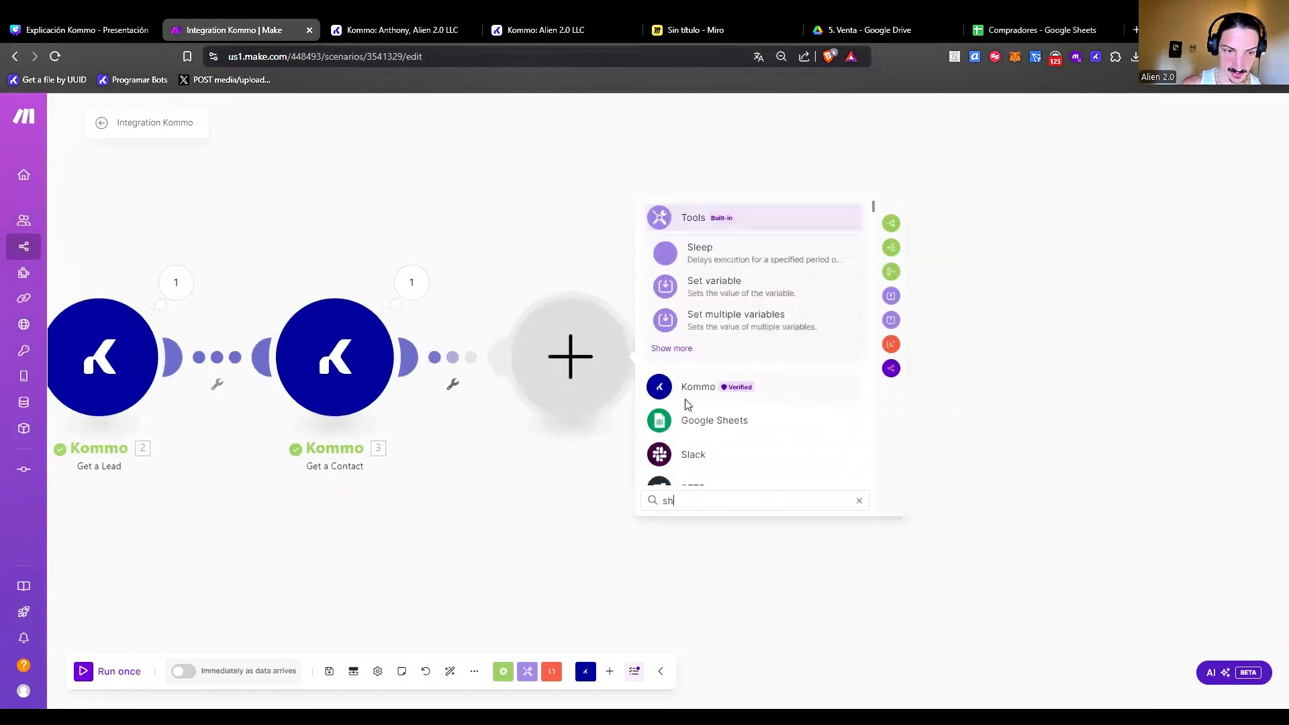
{"action": "left_click", "coordinate": [727, 213]}
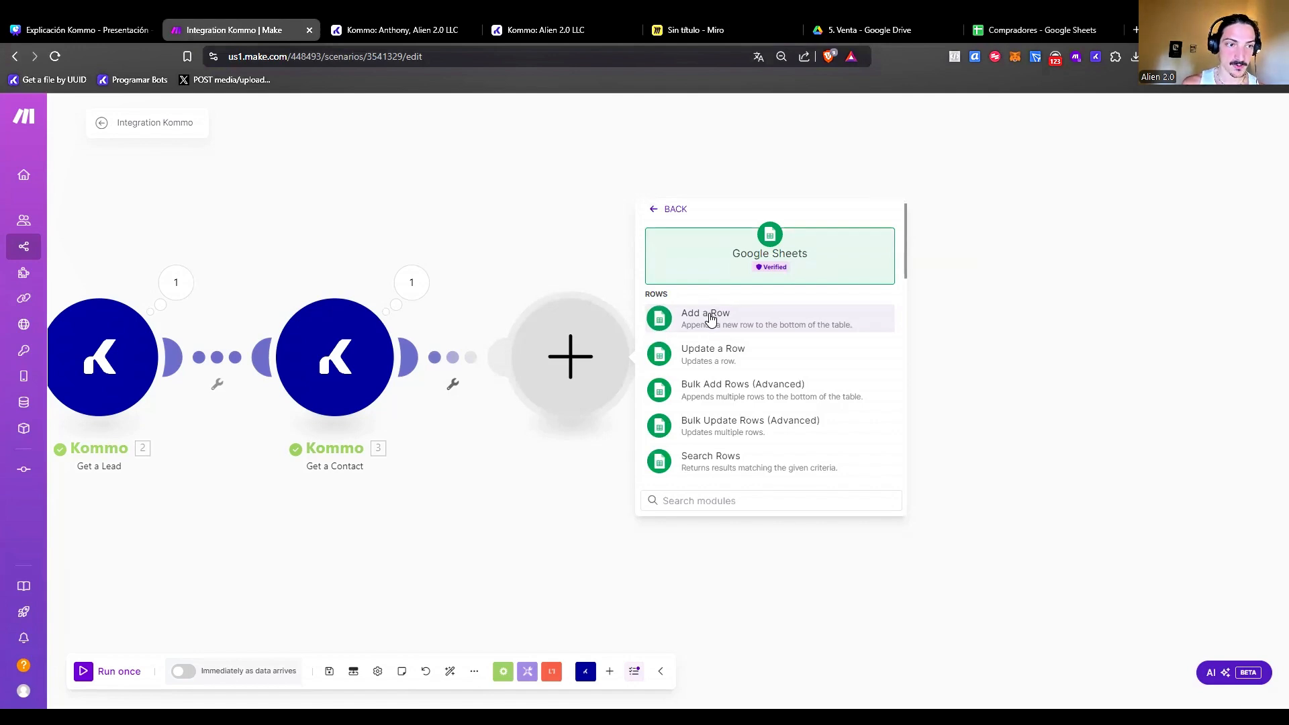
{"action": "left_click", "coordinate": [711, 319]}
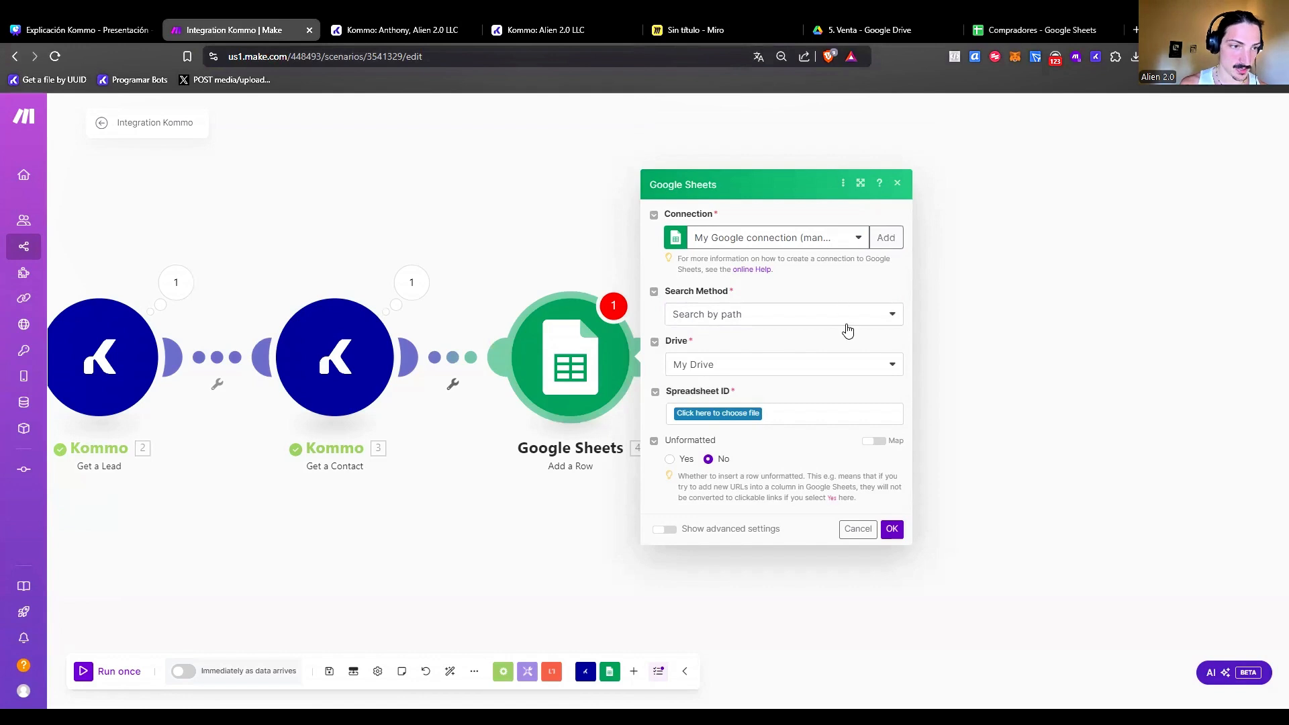
Set the row's target spreadsheet to ALIEN 2.0 LLC / 5. Venta / Compradores and its sheet name to Sheet1.
{"action": "left_click", "coordinate": [681, 417]}
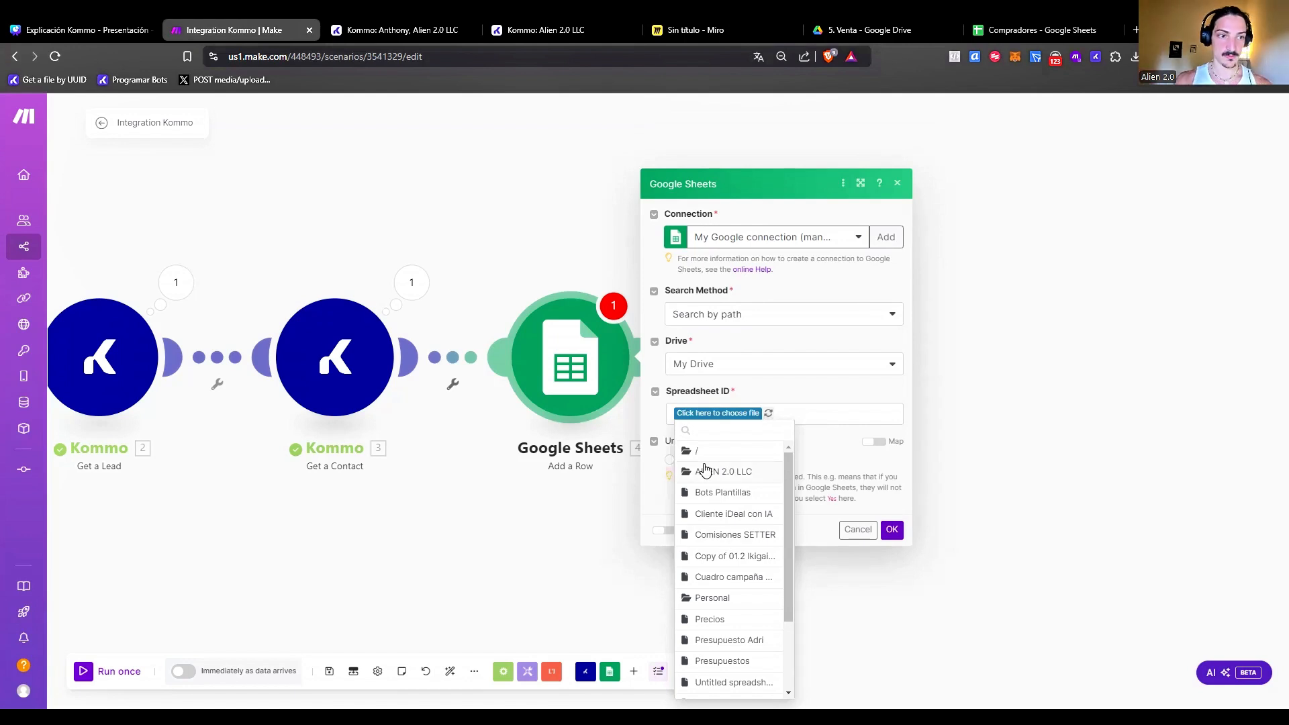
{"action": "scroll", "coordinate": [720, 493], "scroll_direction": "down", "scroll_amount": 1}
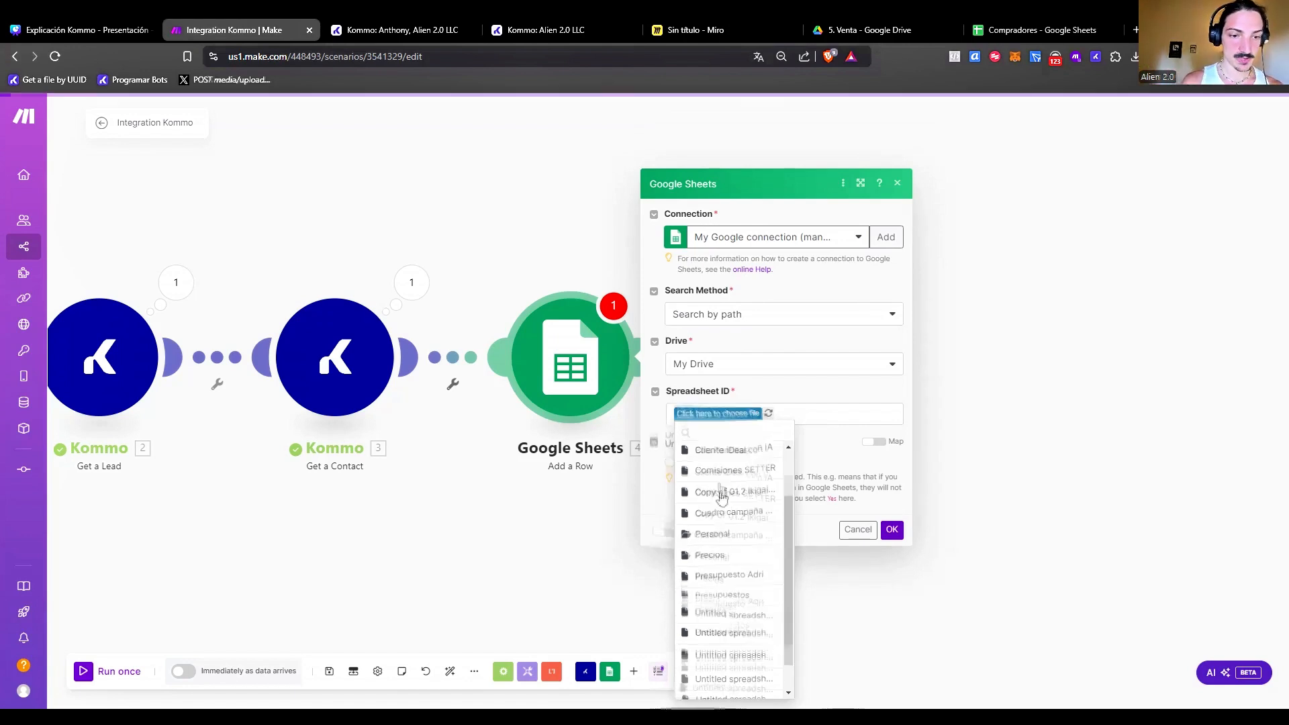
{"action": "scroll", "coordinate": [722, 495], "scroll_direction": "up", "scroll_amount": 1}
{"action": "left_click", "coordinate": [697, 474]}
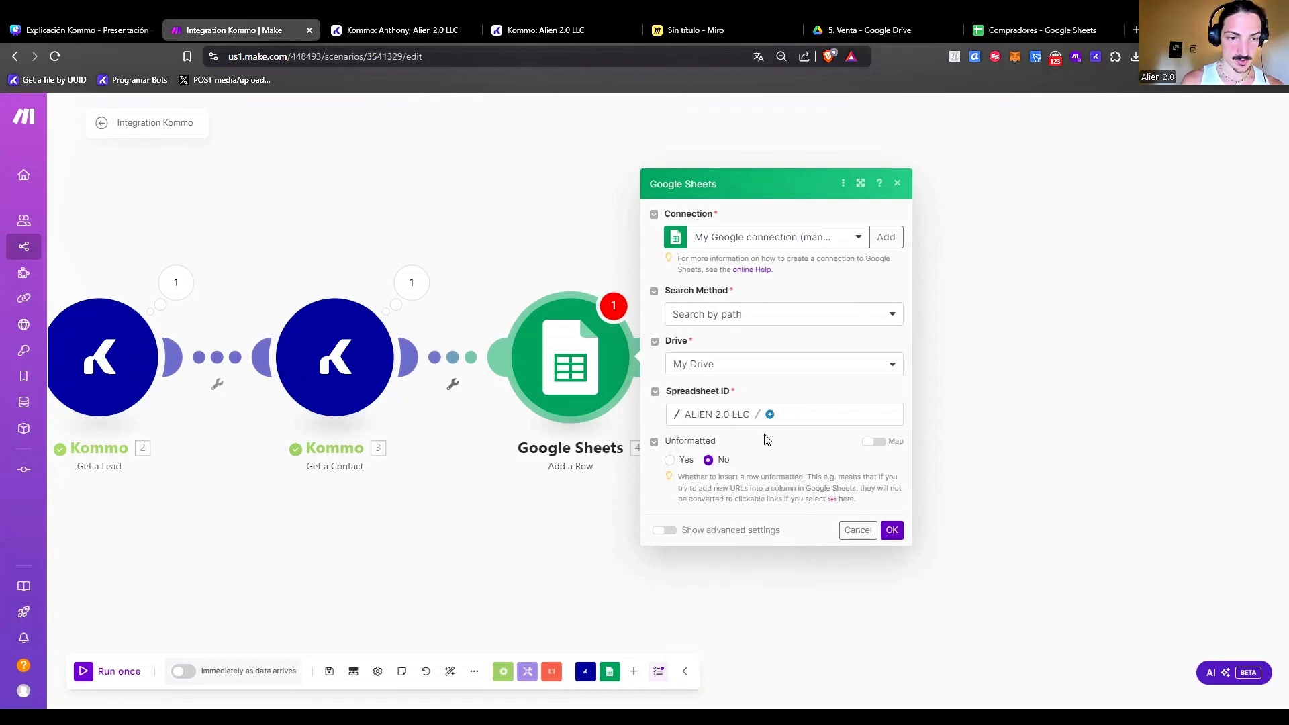
{"action": "left_click", "coordinate": [771, 415]}
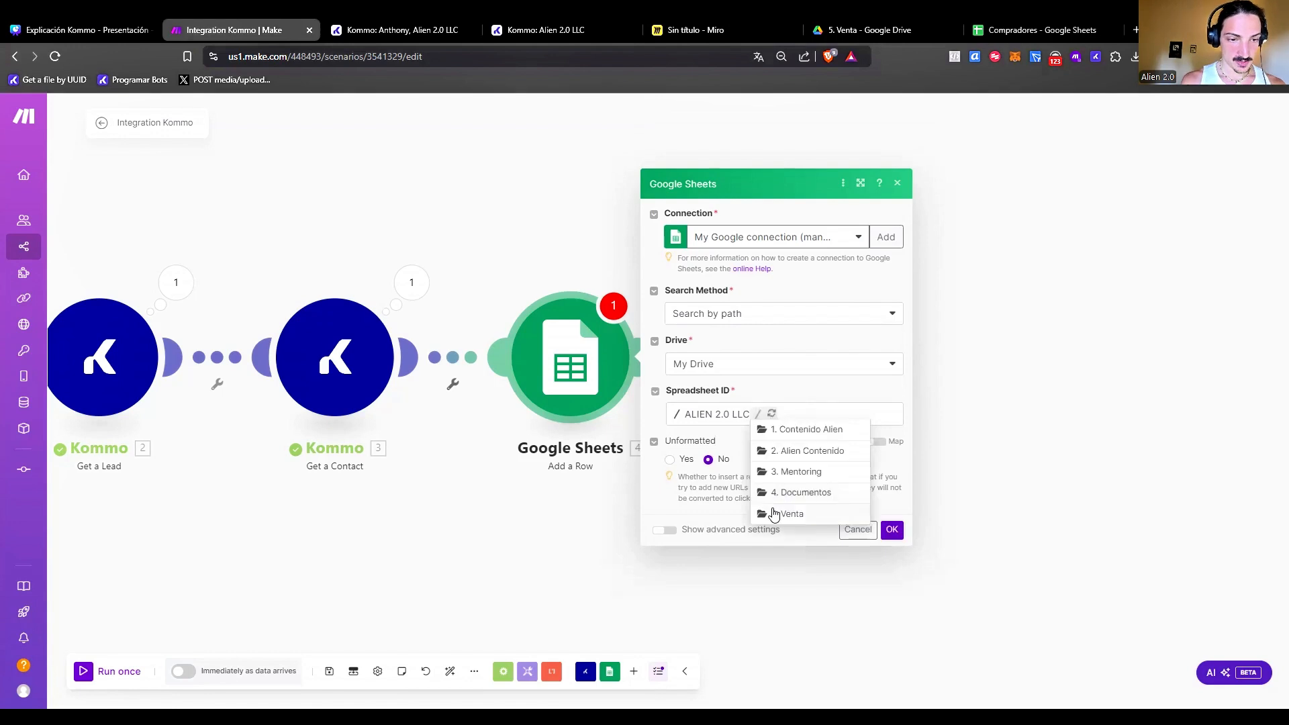
{"action": "left_click", "coordinate": [773, 512]}
{"action": "left_click", "coordinate": [824, 416]}
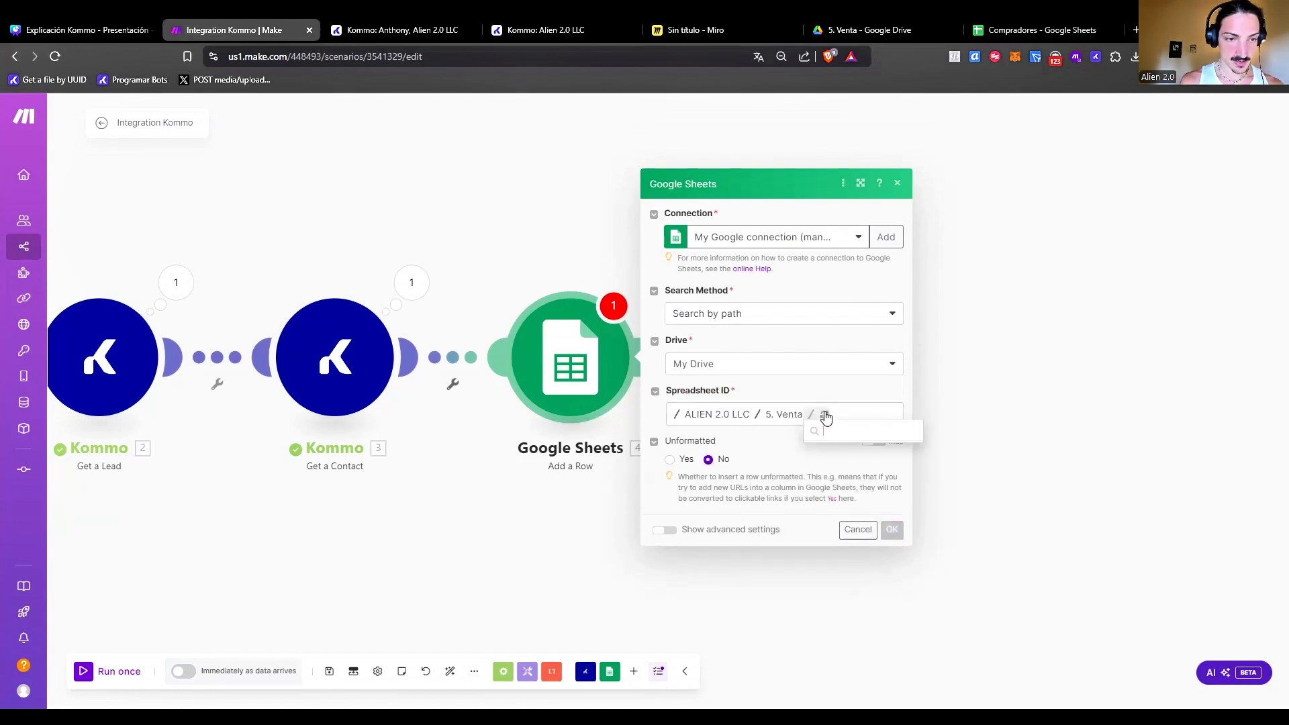
{"action": "left_click", "coordinate": [852, 473]}
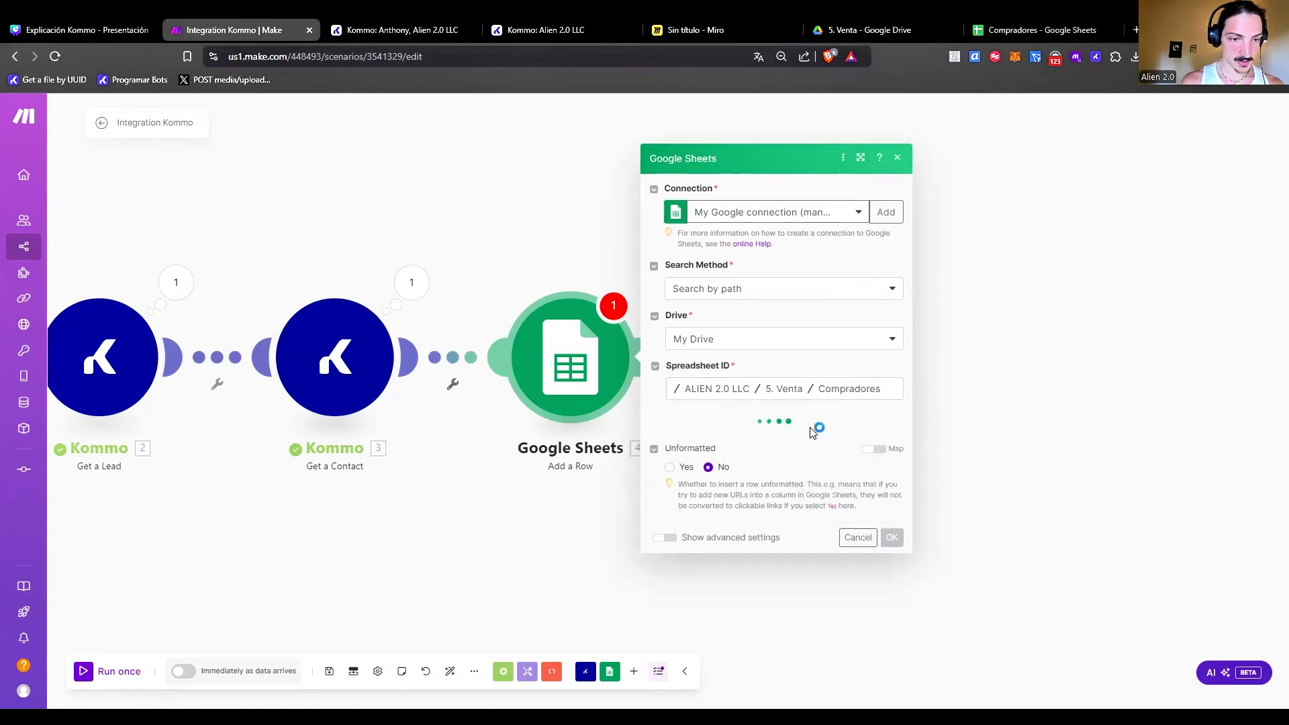
{"action": "left_click", "coordinate": [695, 440]}
{"action": "left_click", "coordinate": [692, 459]}
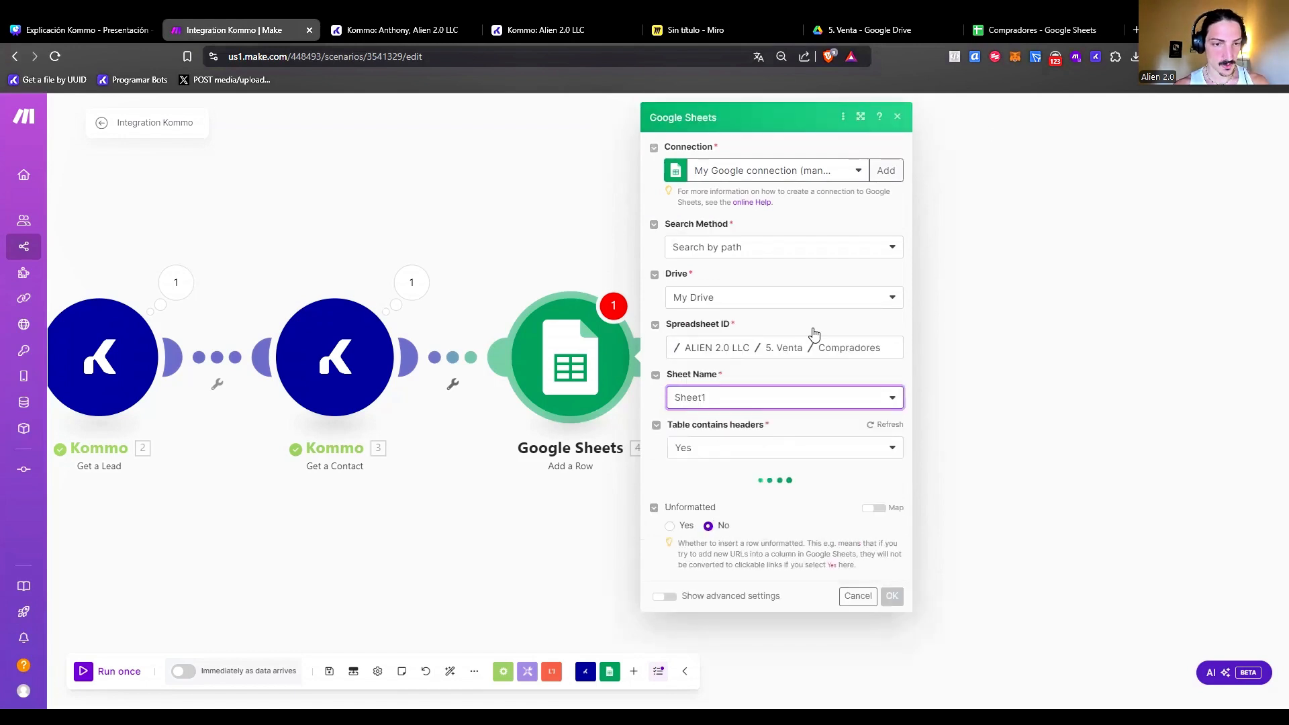
Compare the header columns of the Compradores spreadsheet with the value fields of the Add a Row module in Make.
{"action": "left_click", "coordinate": [1035, 30]}
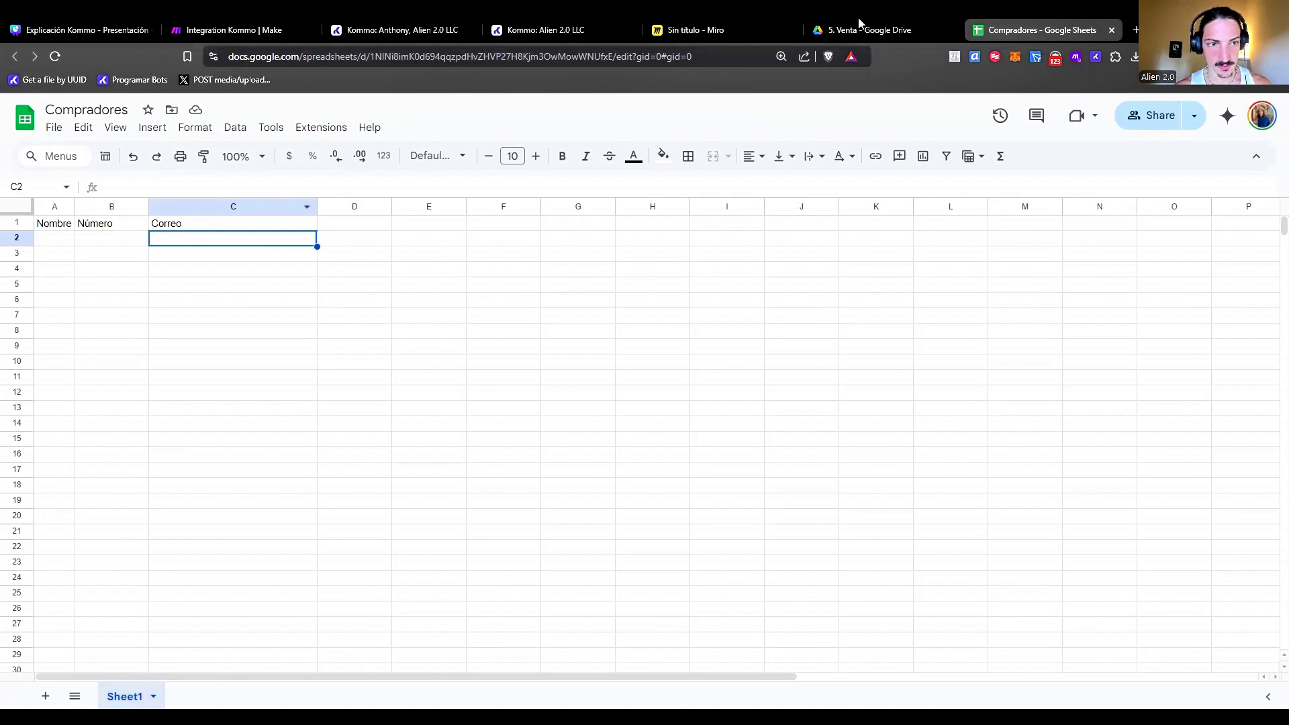
{"action": "left_click", "coordinate": [215, 30]}
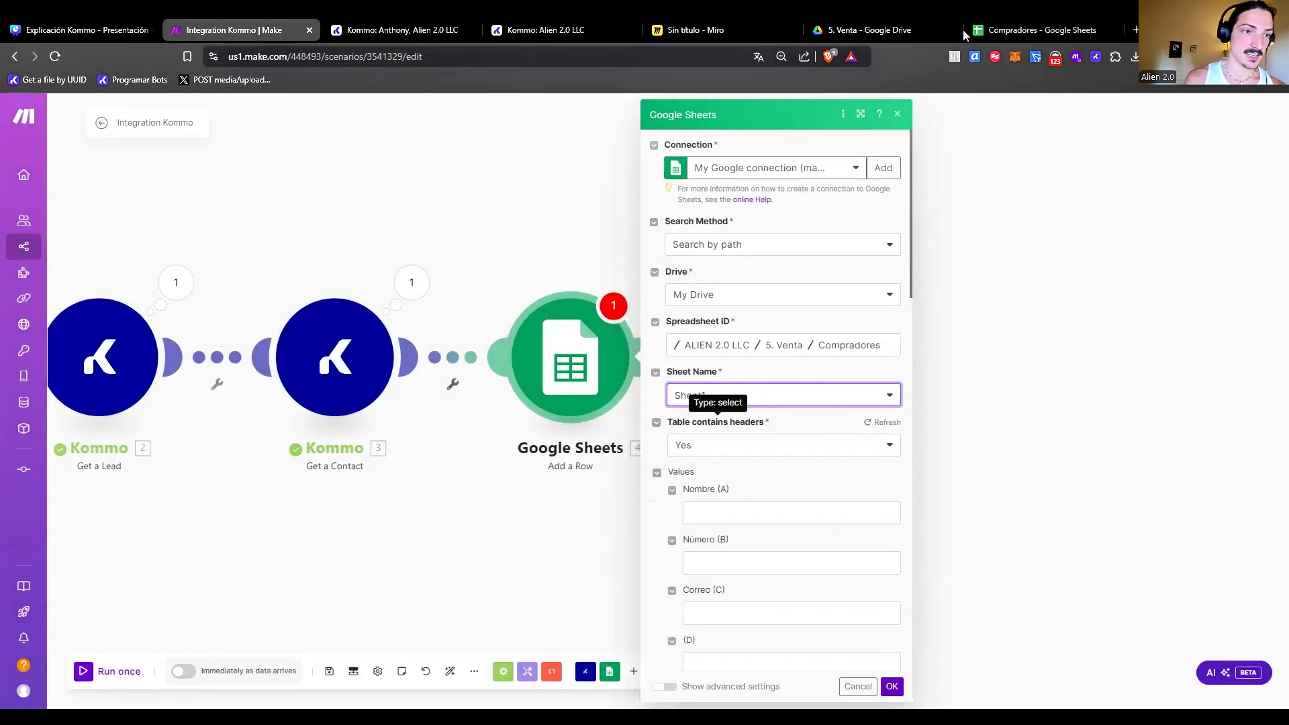
{"action": "scroll", "coordinate": [783, 261], "scroll_direction": "down", "scroll_amount": 2}
{"action": "left_click", "coordinate": [1034, 29]}
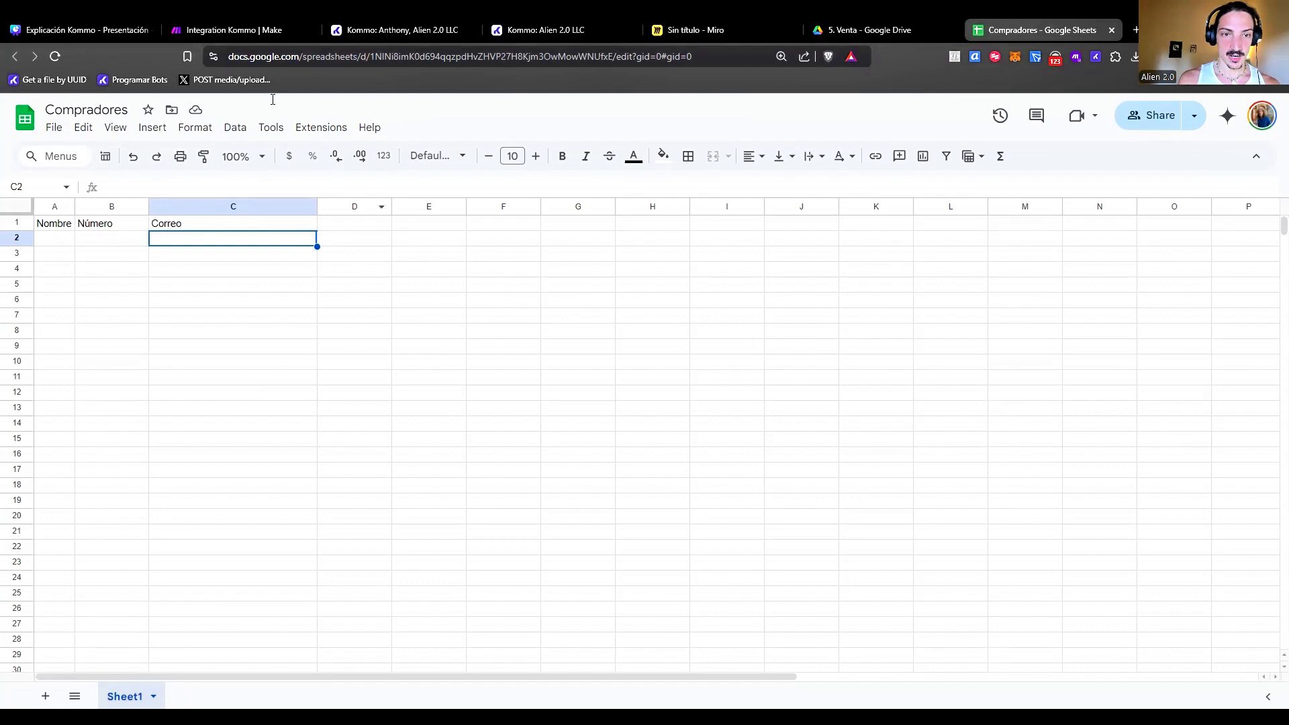
{"action": "left_click", "coordinate": [234, 30]}
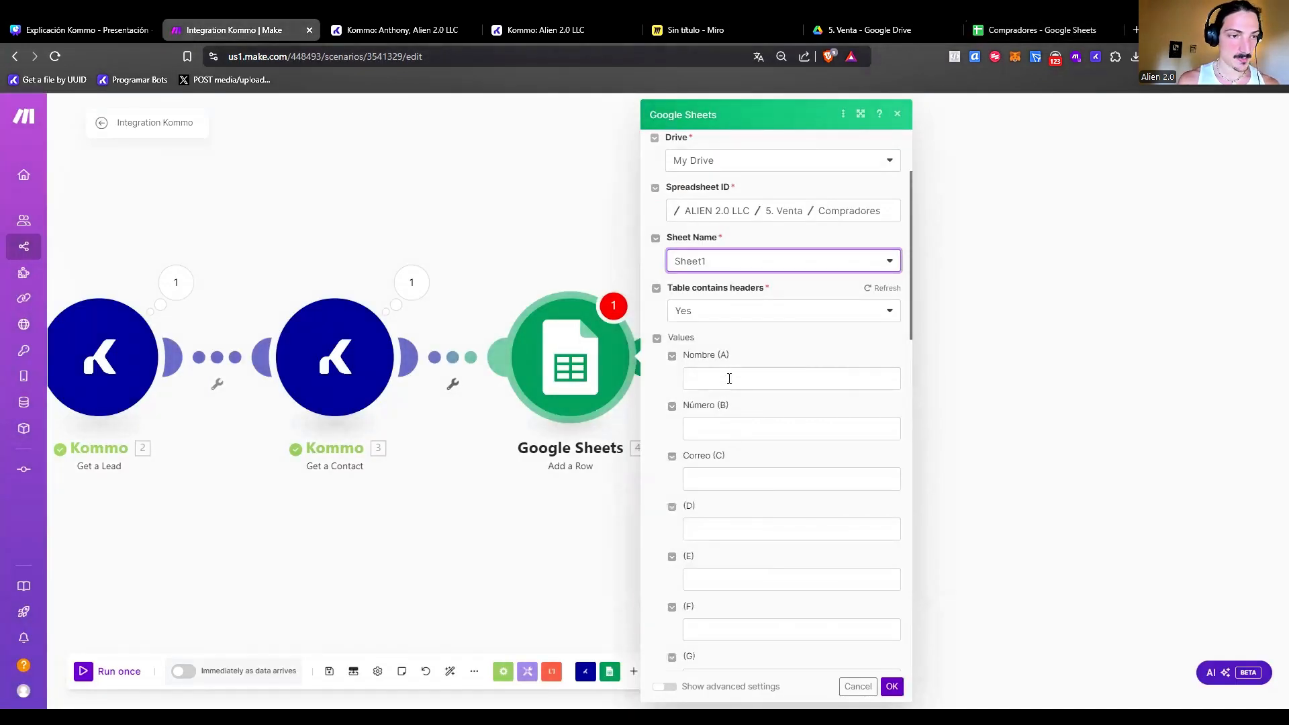
Map Nombre (A) to the Name from Get a Contact.
{"action": "left_click", "coordinate": [729, 378]}
{"action": "left_click", "coordinate": [717, 427]}
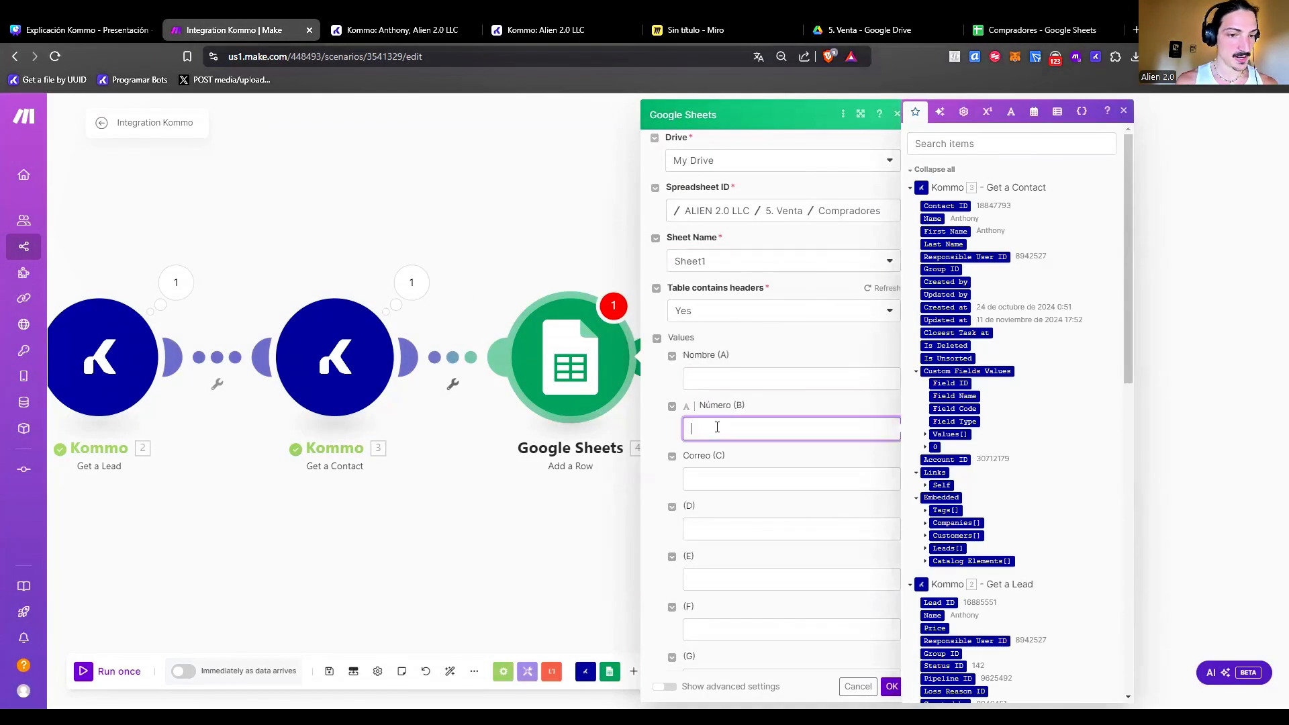
{"action": "left_click", "coordinate": [716, 477]}
{"action": "left_click", "coordinate": [752, 389]}
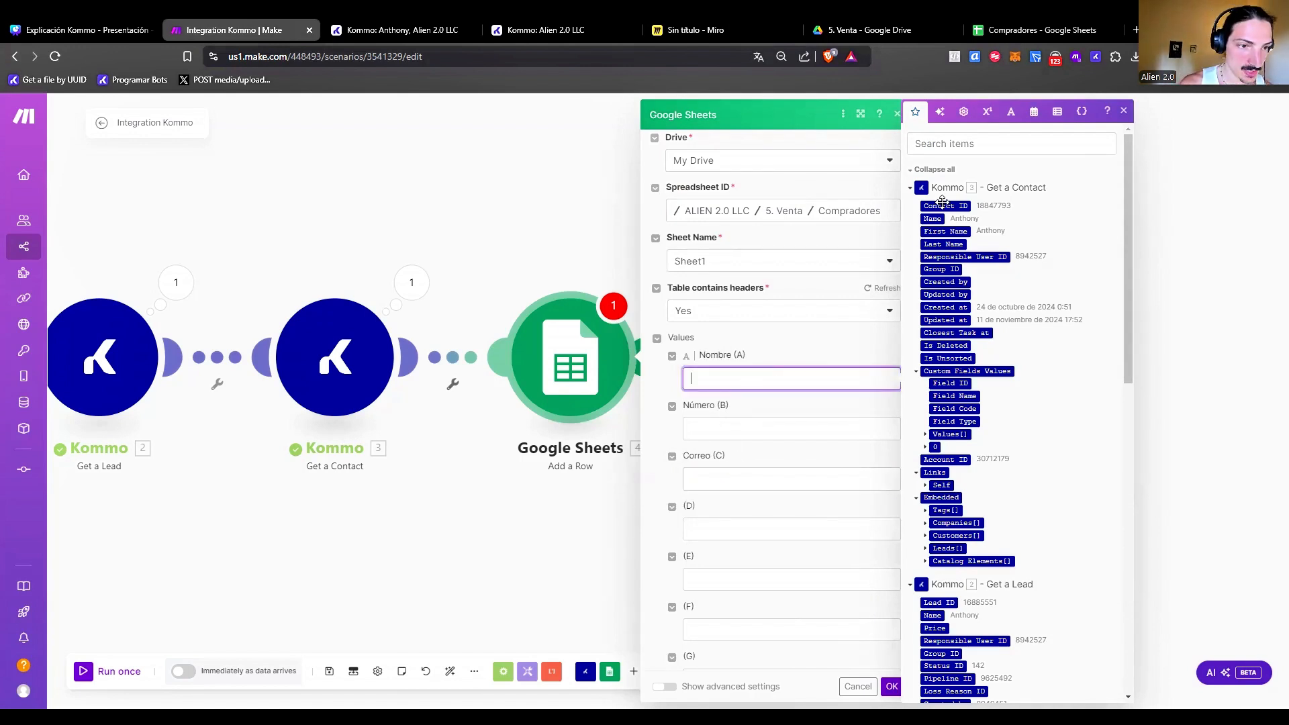
{"action": "left_click", "coordinate": [933, 218]}
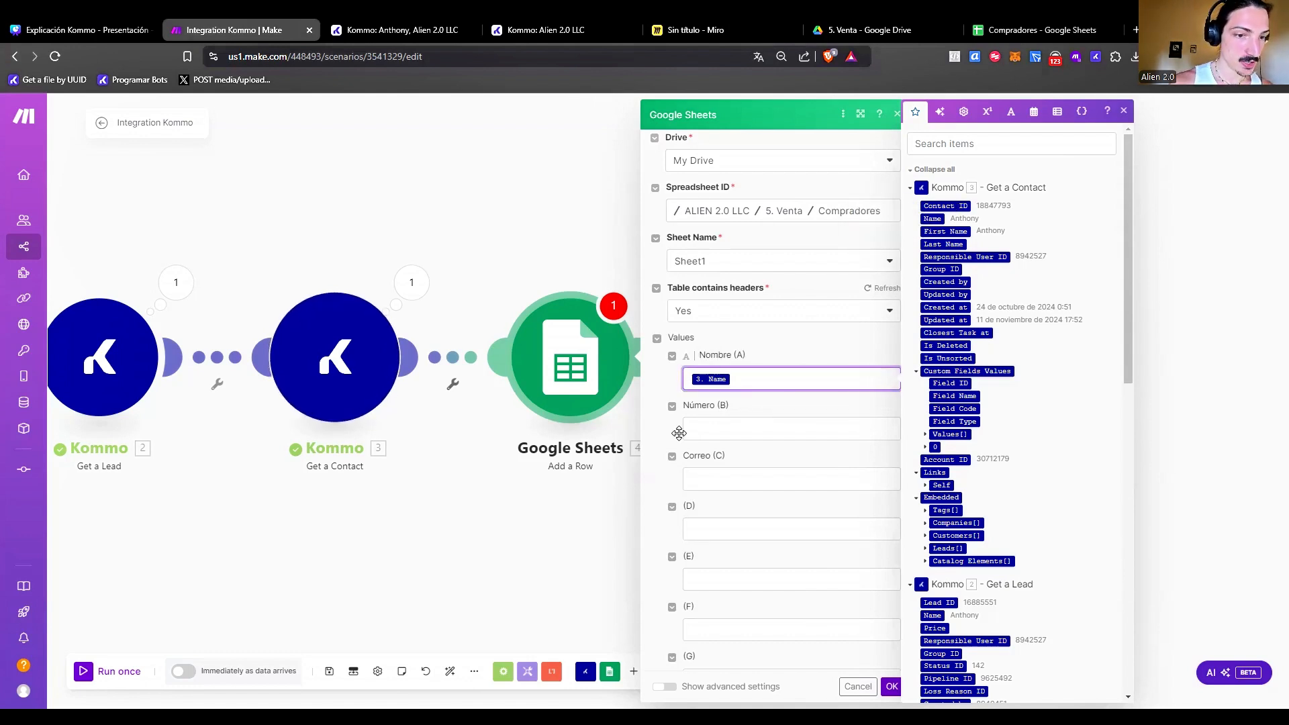
Compare the email value in Miro's contact JSON with the Values[] items under Custom Fields Values that Make offers for Número (B).
{"action": "left_click", "coordinate": [715, 432]}
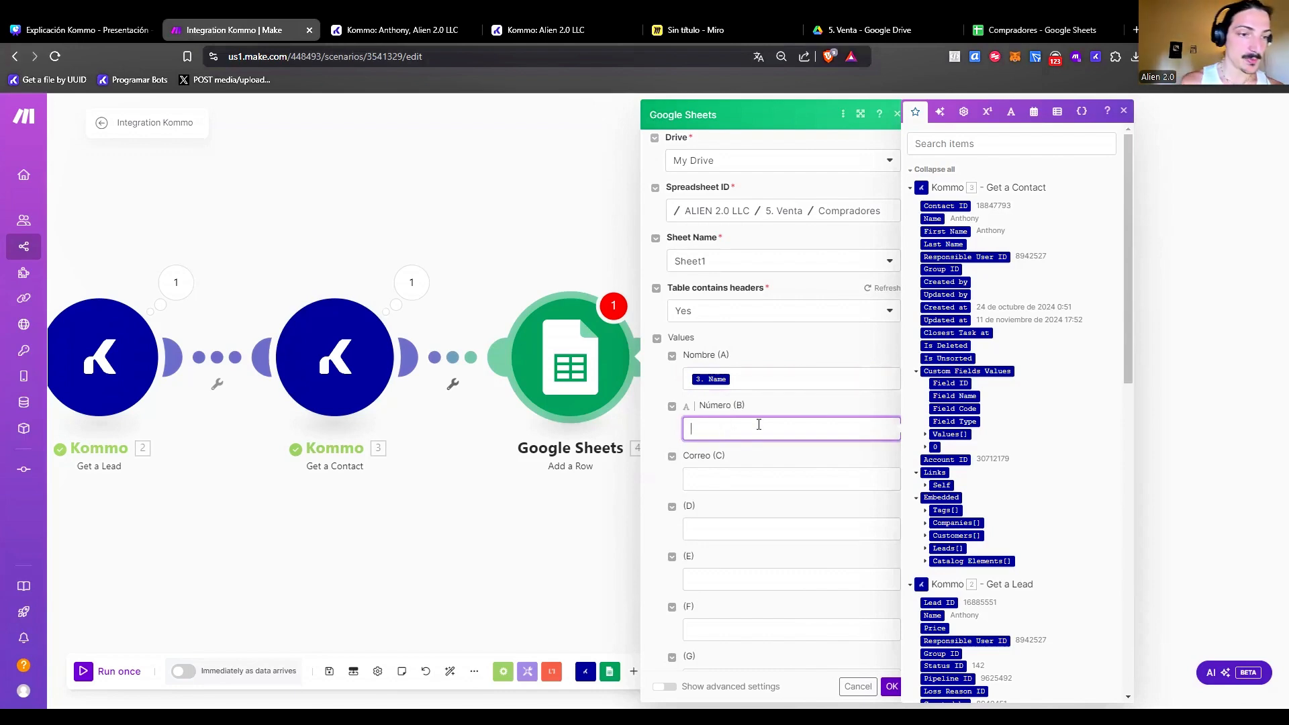
{"action": "key", "text": "ctrl+5"}
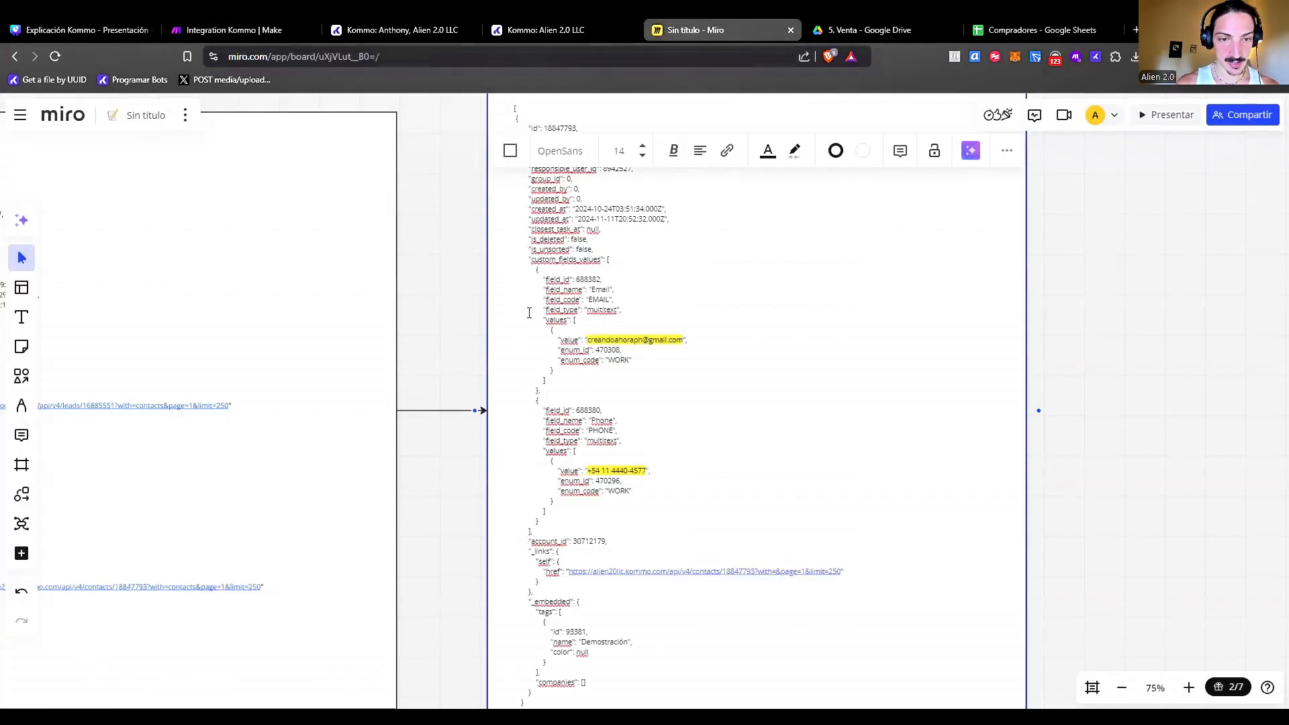
{"action": "left_click_drag", "start_coordinate": [528, 262], "coordinate": [686, 337]}
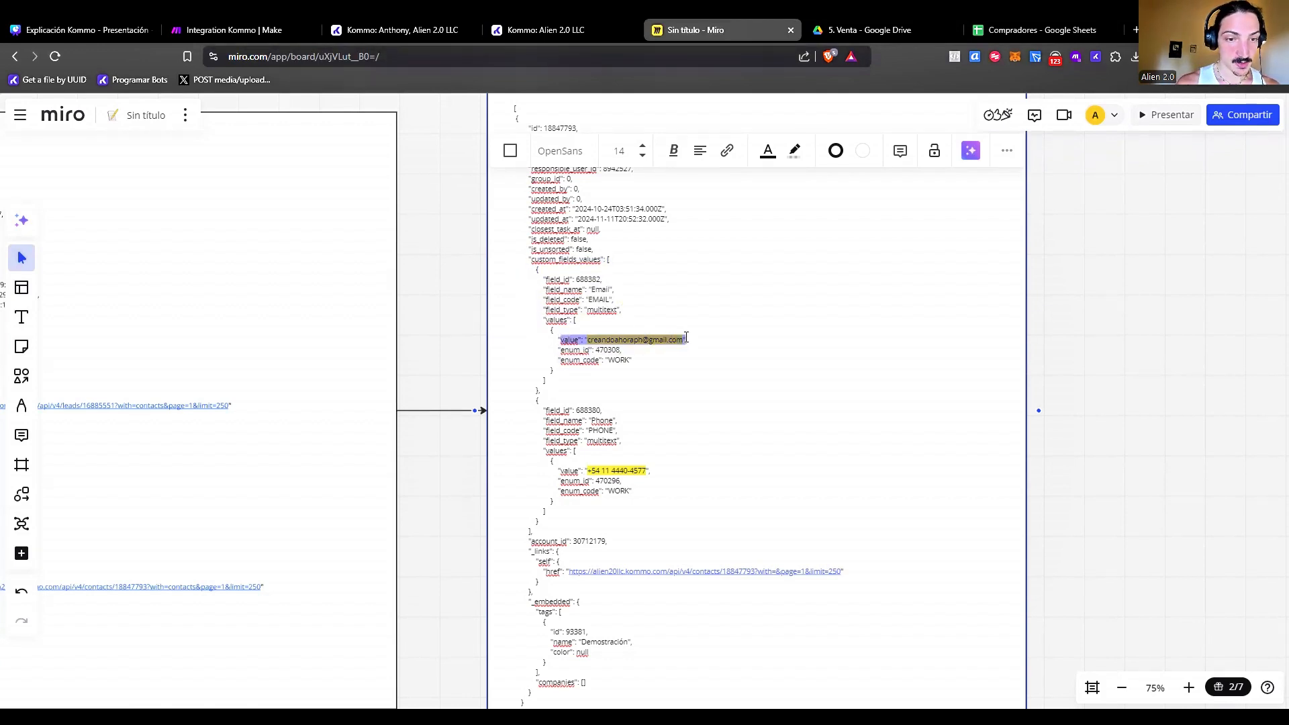
{"action": "double_click", "coordinate": [650, 339]}
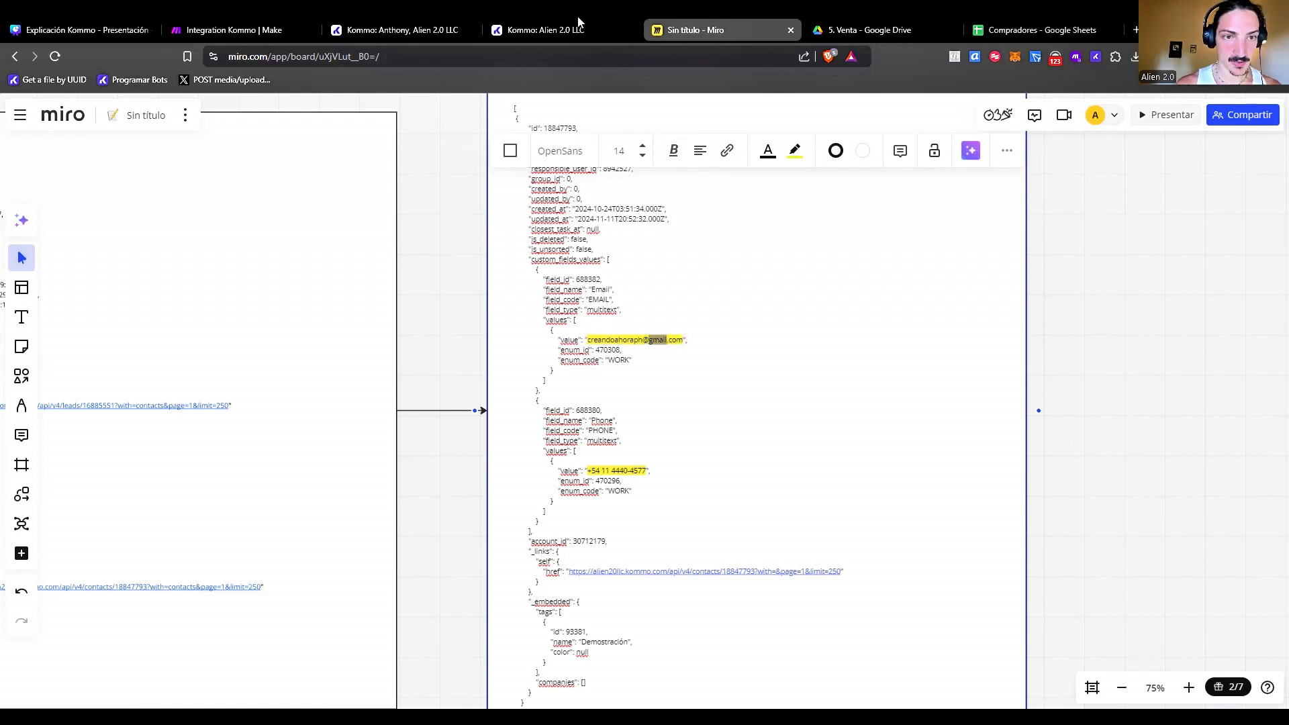
{"action": "left_click", "coordinate": [257, 29]}
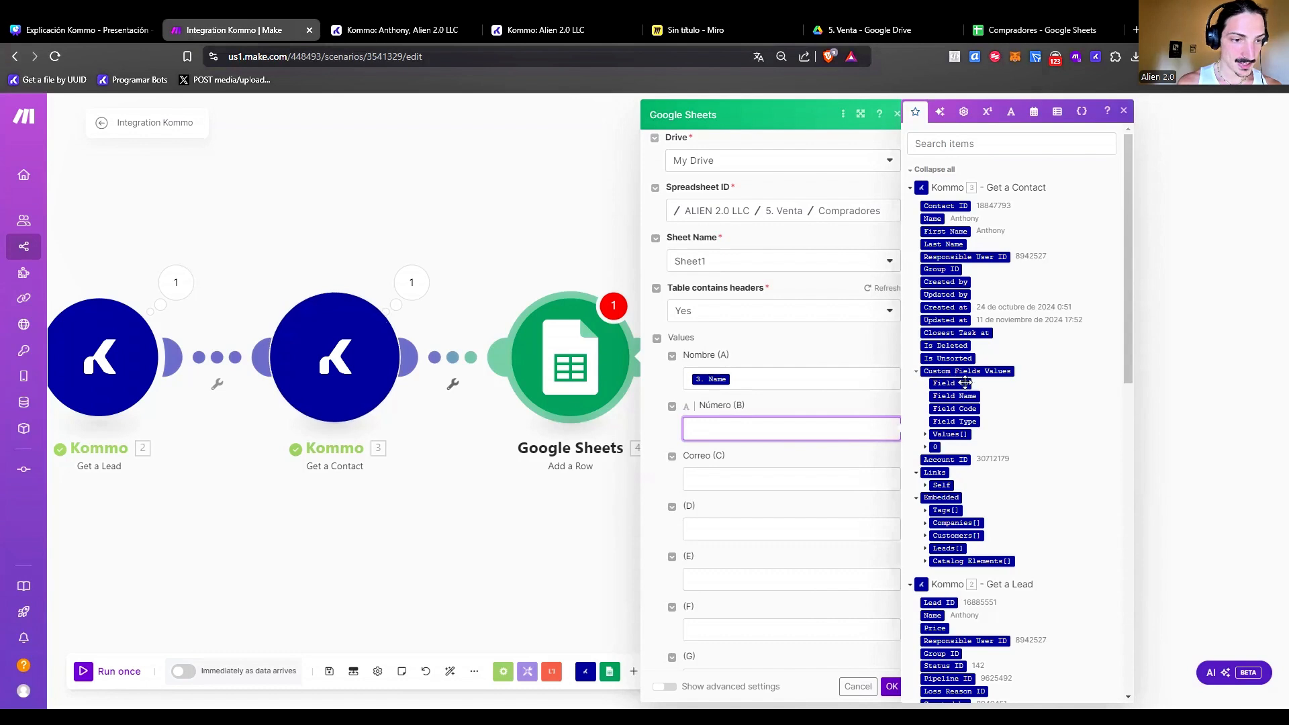
{"action": "left_click", "coordinate": [927, 435]}
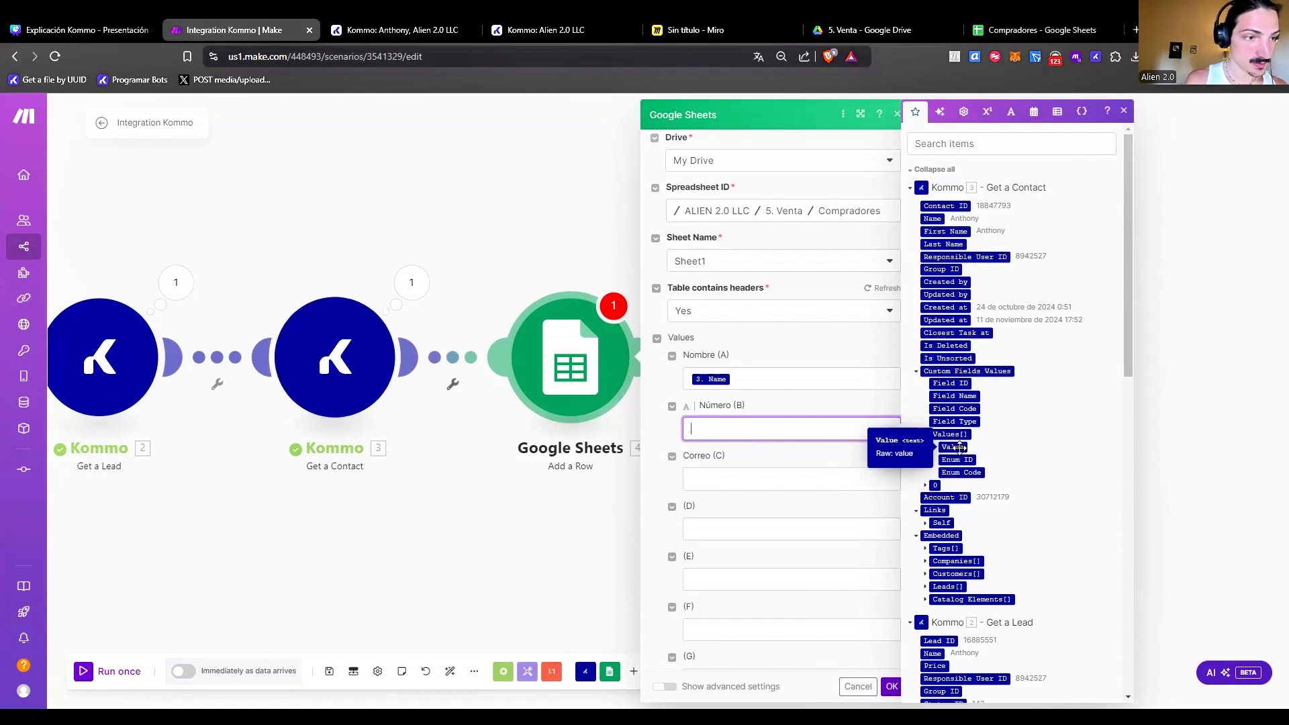
{"action": "left_click", "coordinate": [824, 361]}
Switch to Miro and highlight the custom_fields_values line of the contact JSON in purple with white text.
{"action": "left_click", "coordinate": [672, 39]}
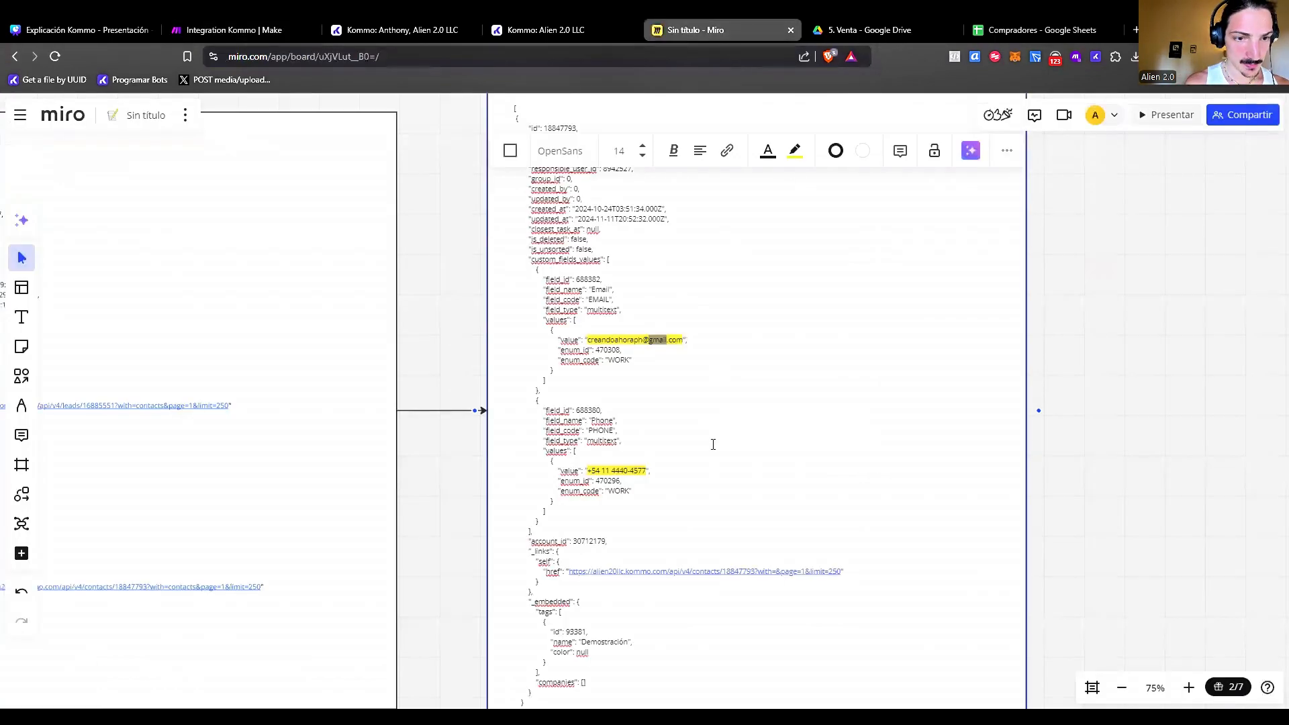
{"action": "key", "text": "Escape"}
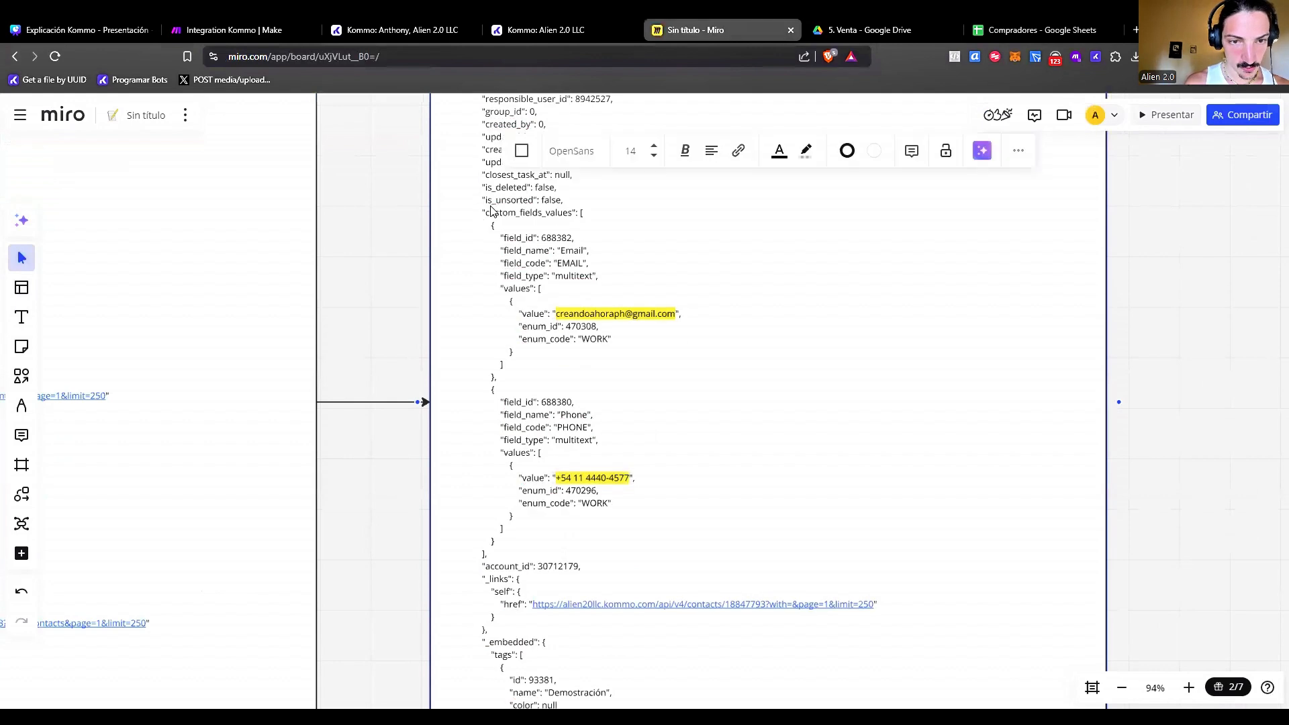
{"action": "triple_click", "coordinate": [500, 215]}
{"action": "left_click", "coordinate": [807, 150]}
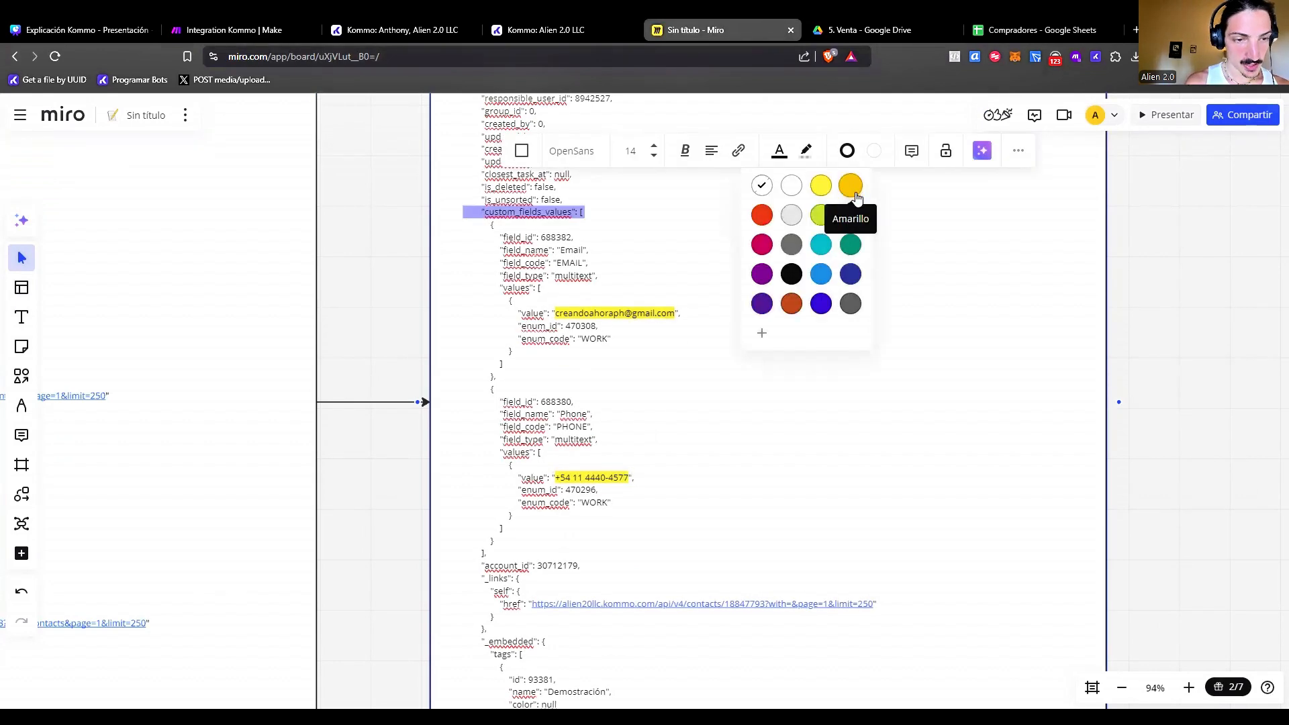
{"action": "left_click", "coordinate": [766, 300]}
{"action": "left_click", "coordinate": [807, 151]}
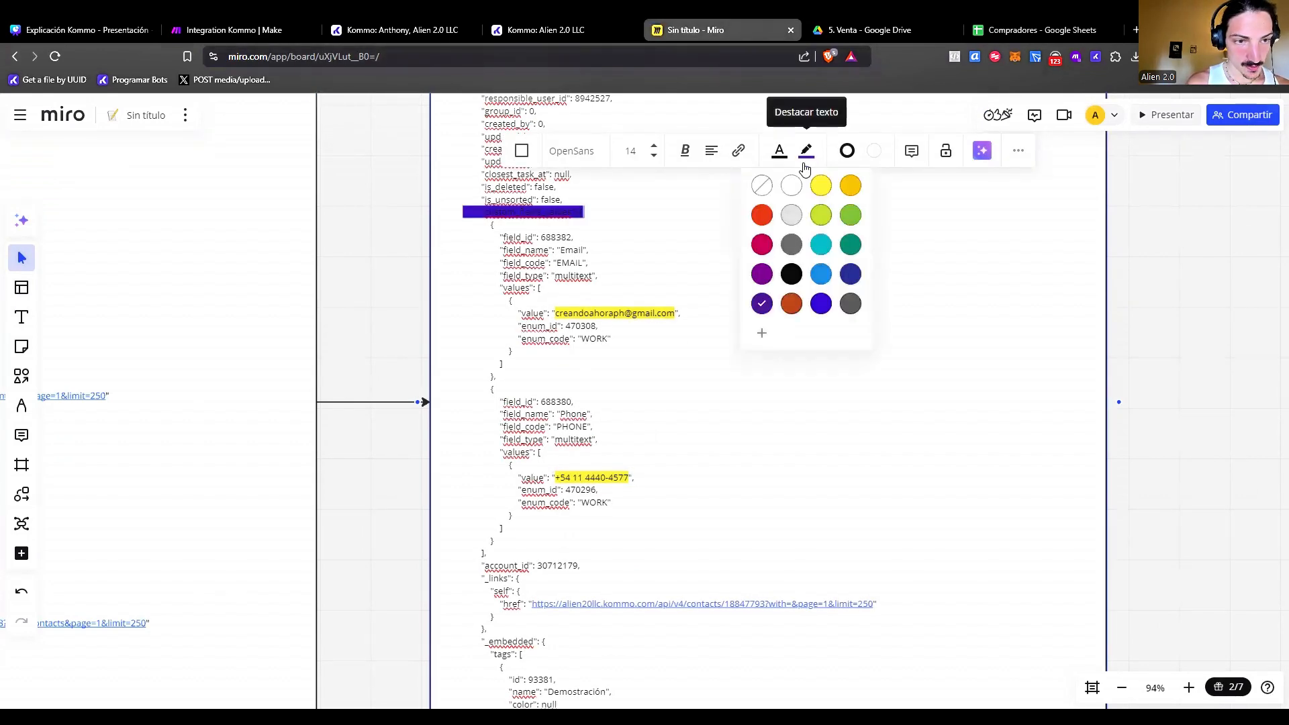
{"action": "left_click", "coordinate": [599, 276]}
Highlight the word values in the Email entry in purple with white text.
{"action": "double_click", "coordinate": [510, 289]}
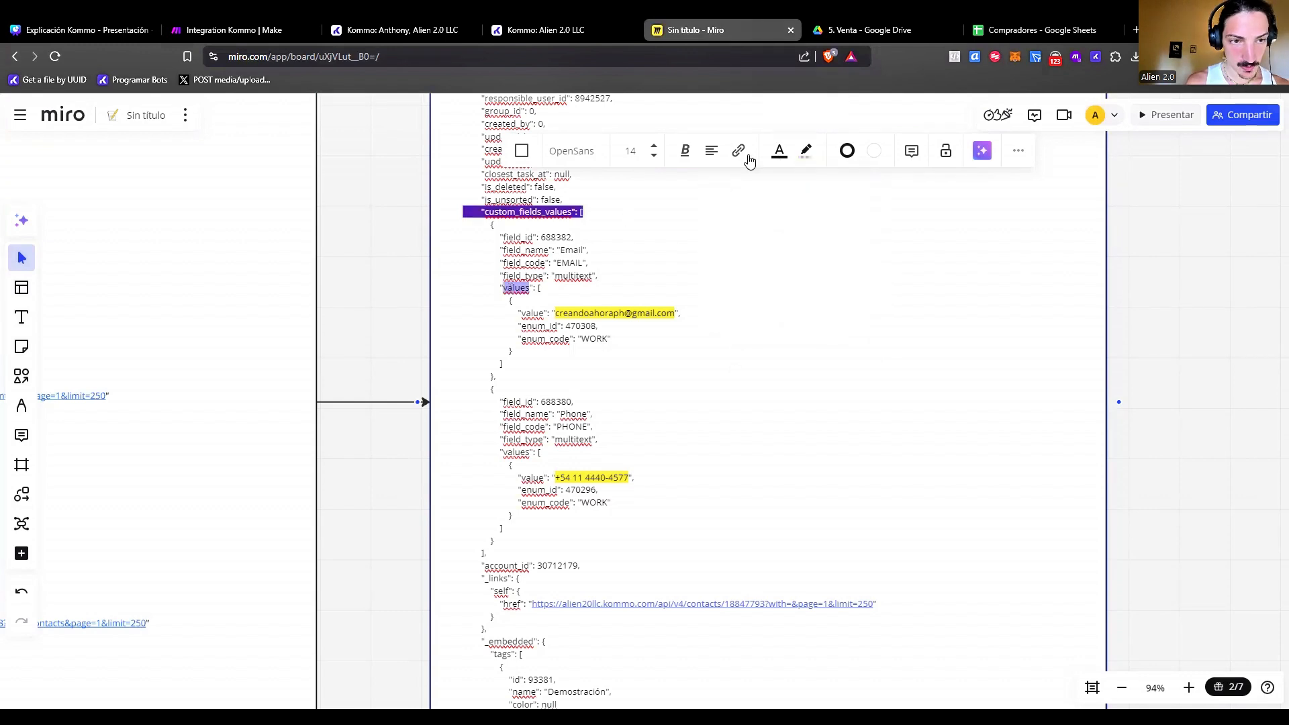
{"action": "left_click", "coordinate": [807, 150]}
{"action": "left_click", "coordinate": [765, 302]}
{"action": "left_click", "coordinate": [779, 150]}
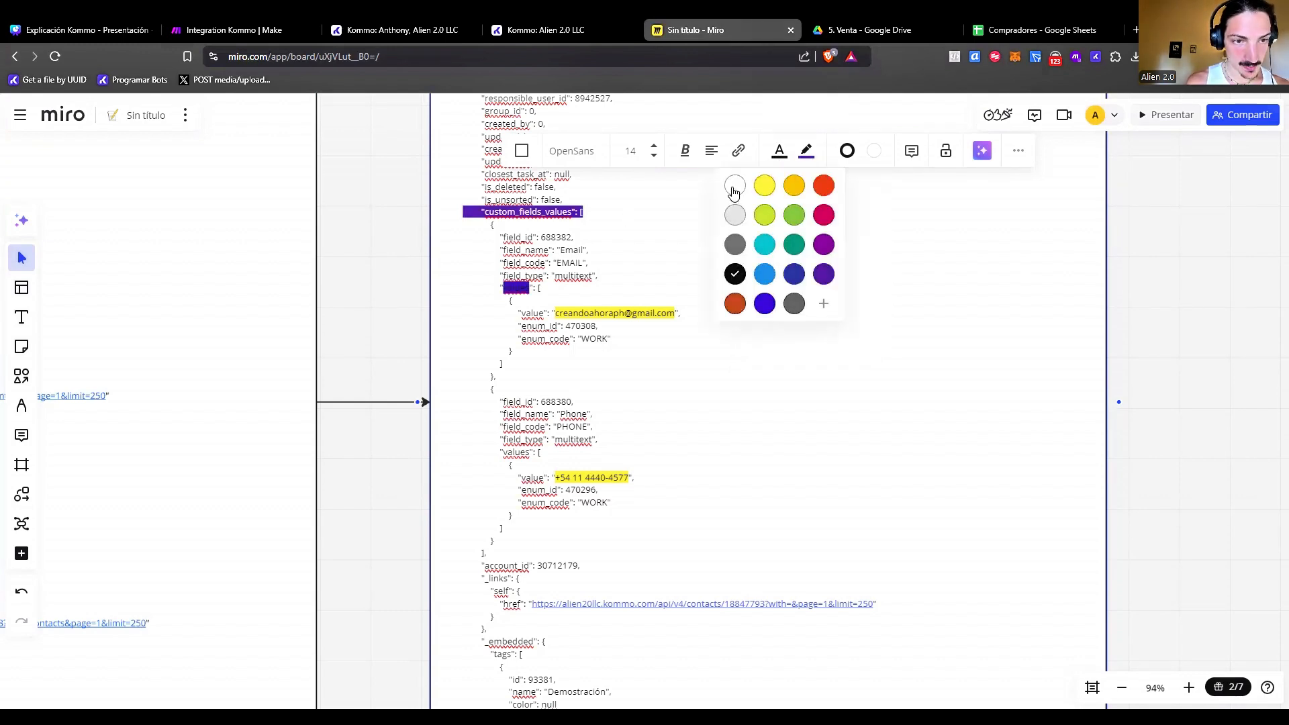
Highlight the word values in the Phone entry in purple with white text.
{"action": "left_click", "coordinate": [516, 462]}
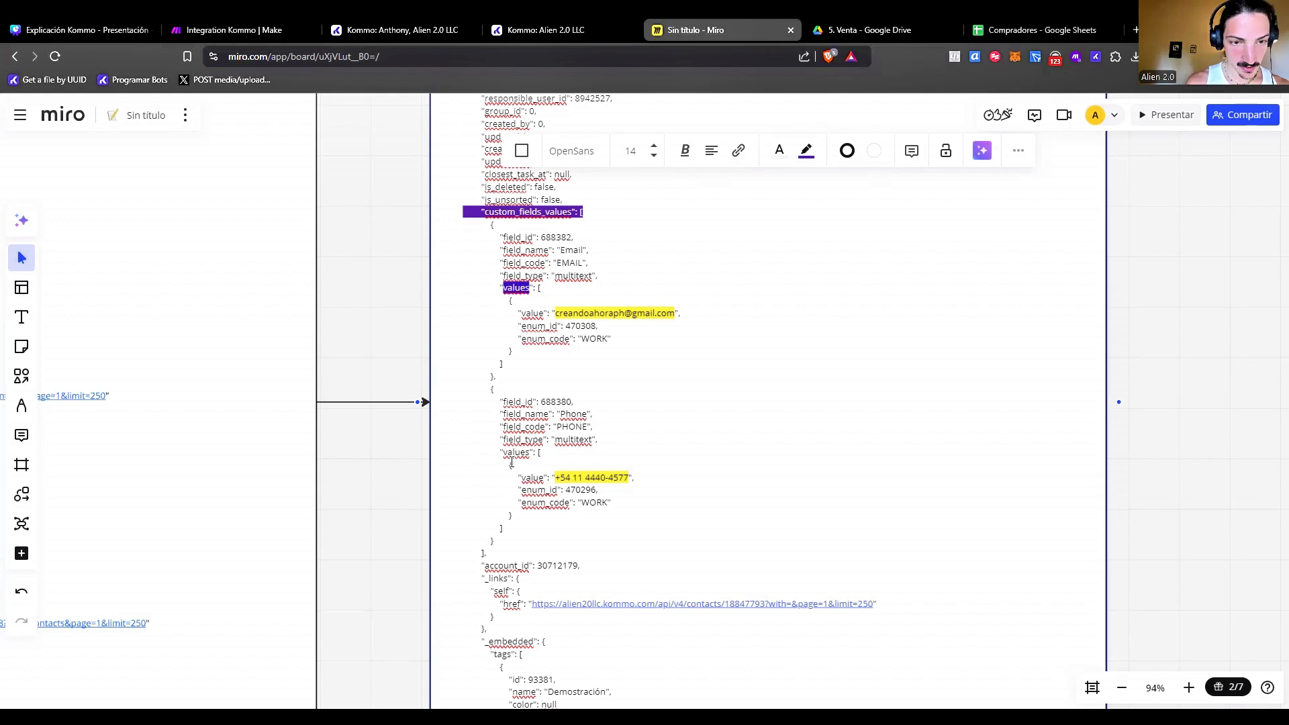
{"action": "double_click", "coordinate": [512, 463]}
{"action": "double_click", "coordinate": [511, 453]}
{"action": "left_click", "coordinate": [806, 151]}
{"action": "left_click", "coordinate": [760, 276]}
{"action": "left_click", "coordinate": [778, 153]}
{"action": "left_click", "coordinate": [764, 182]}
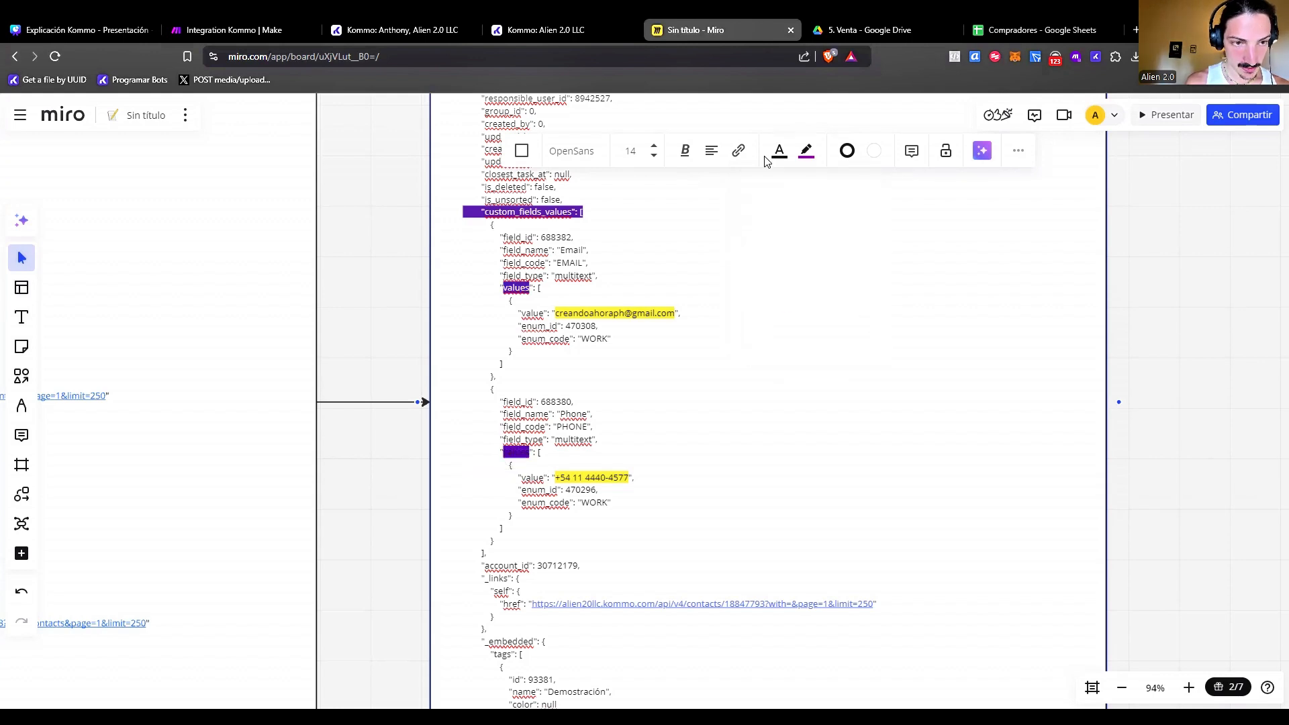
Outline the Email entry with a green rectangle about 340 × 249 and the Phone entry with a matching one.
{"action": "left_click", "coordinate": [460, 217]}
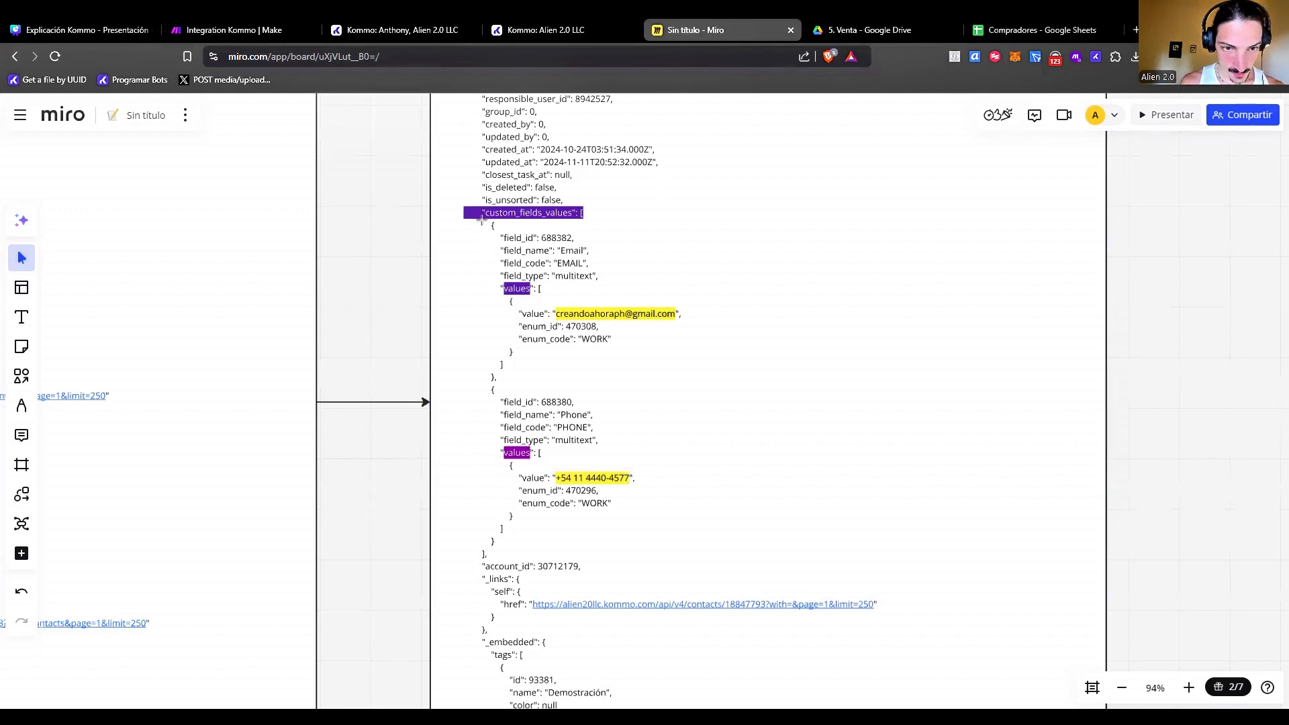
{"action": "mouse_move", "coordinate": [482, 220]}
{"action": "left_mouse_down"}
{"action": "mouse_move", "coordinate": [688, 382]}
{"action": "mouse_move", "coordinate": [711, 387]}
{"action": "left_mouse_up"}
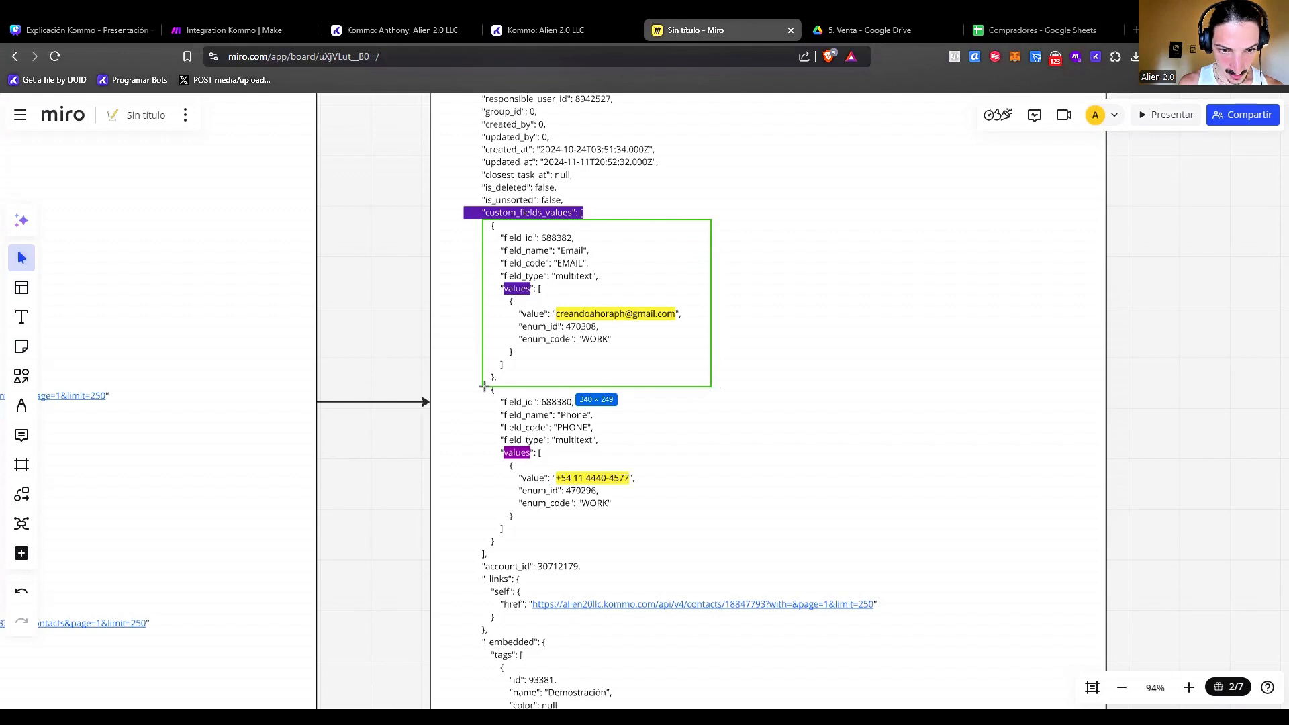
{"action": "mouse_move", "coordinate": [484, 387]}
{"action": "left_mouse_down"}
{"action": "mouse_move", "coordinate": [679, 552]}
{"action": "mouse_move", "coordinate": [709, 565]}
{"action": "mouse_move", "coordinate": [713, 550]}
{"action": "left_mouse_up"}
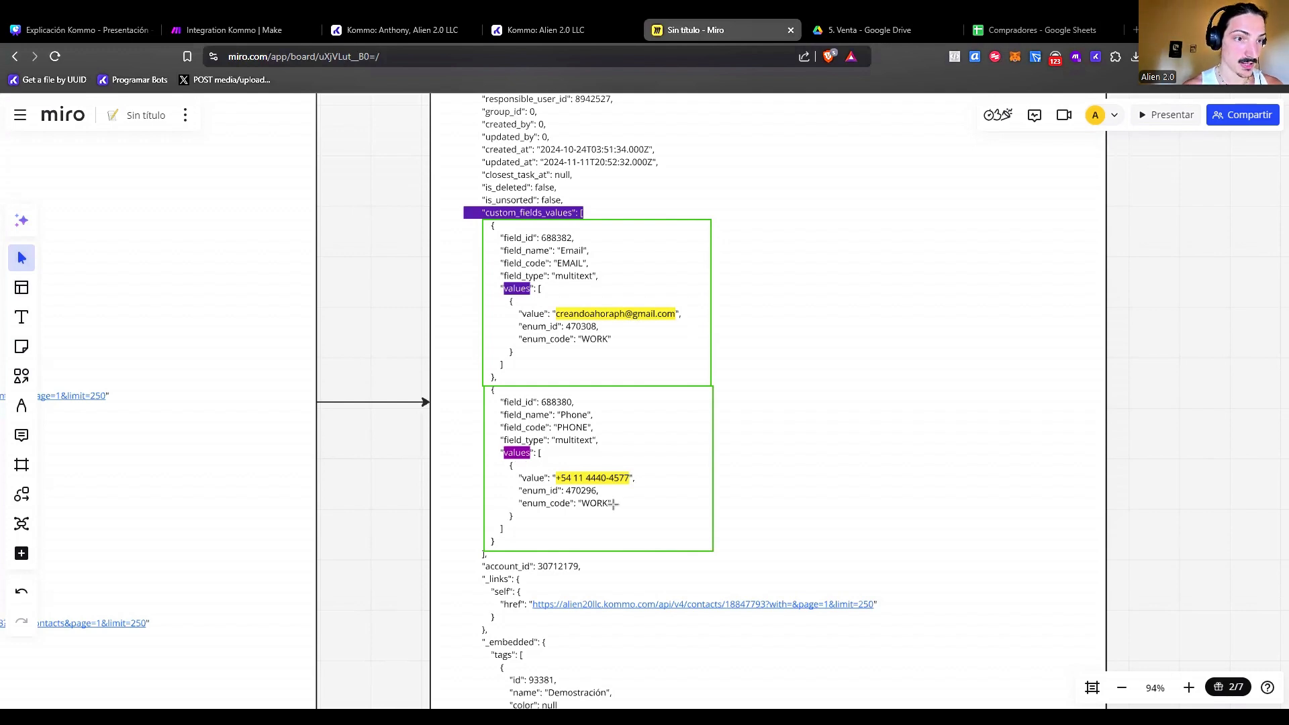
Return to Make and insert an empty map function into Número (B).
{"action": "key", "text": "ctrl+2"}
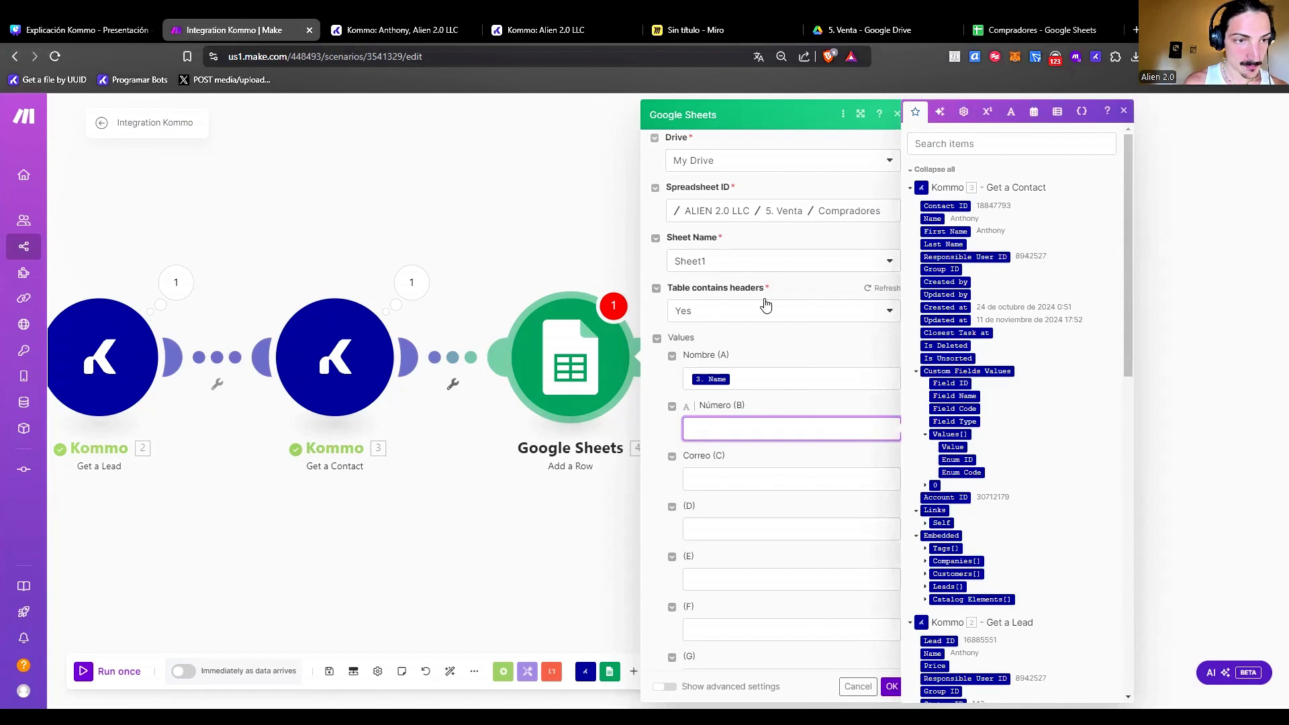
{"action": "left_click", "coordinate": [964, 152]}
{"action": "type", "text": "map"}
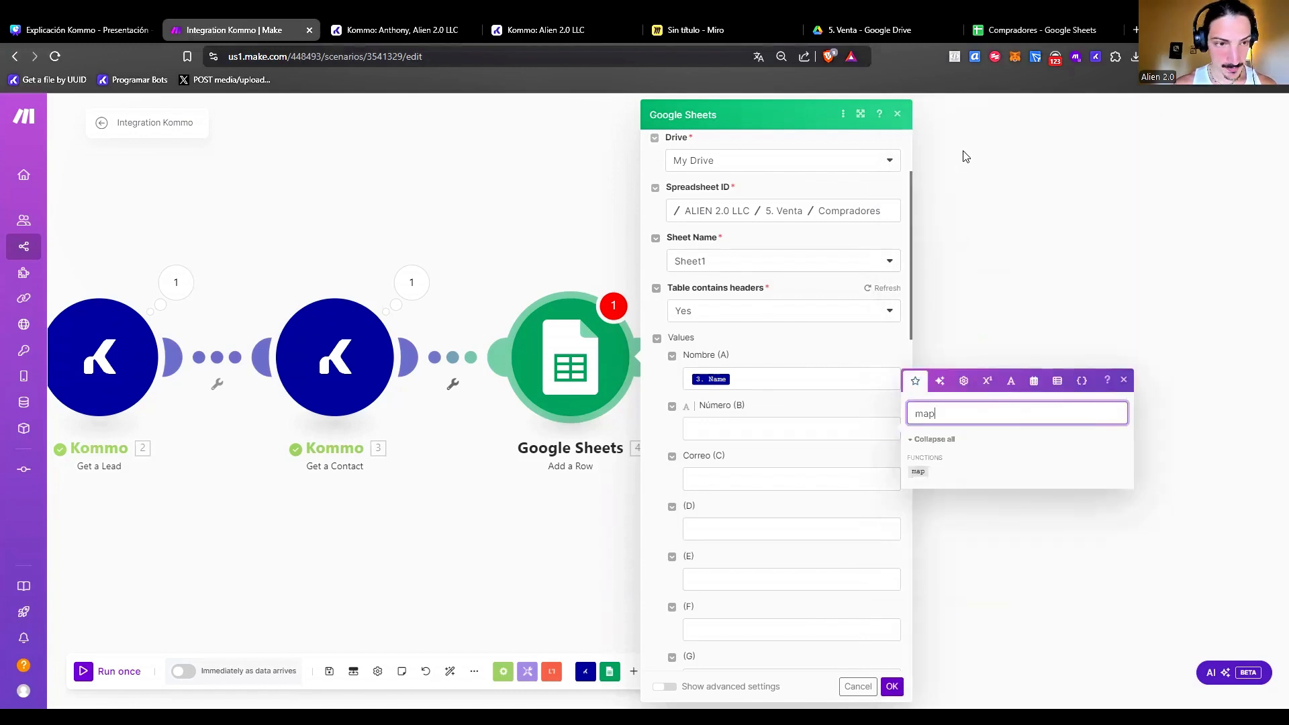
{"action": "left_click", "coordinate": [920, 471]}
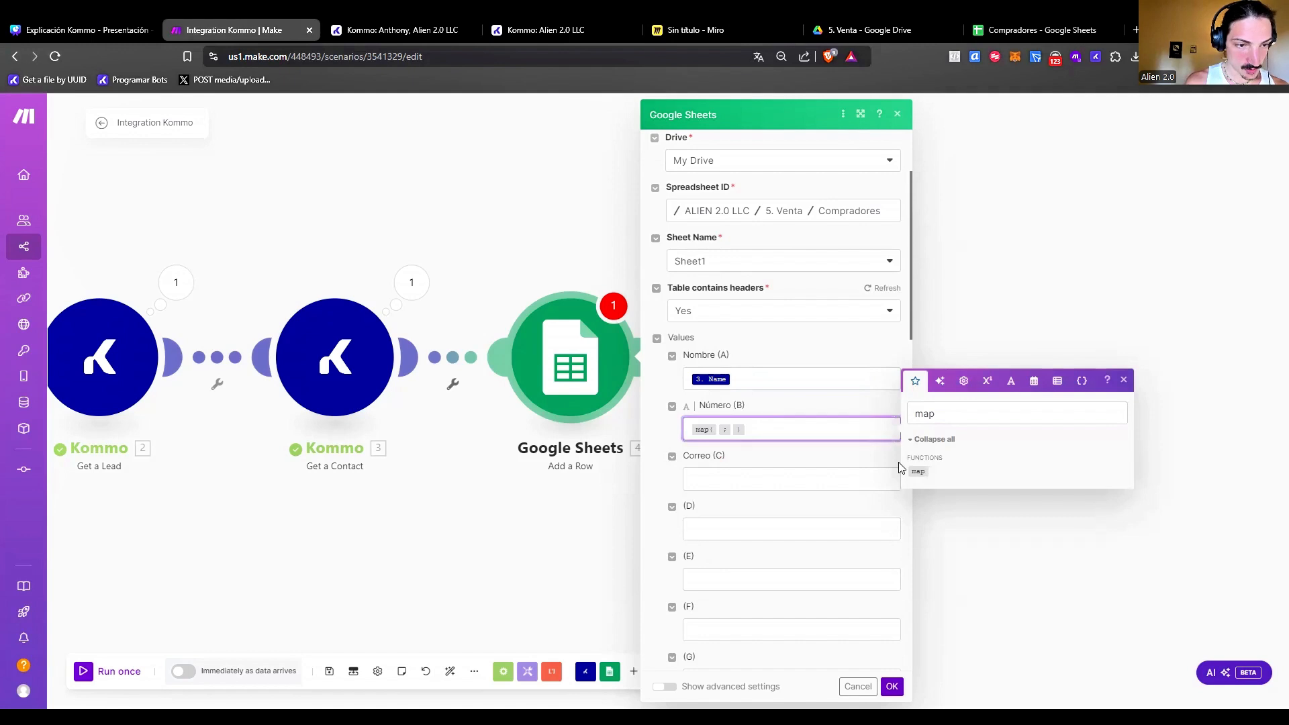
{"action": "left_click", "coordinate": [705, 431]}
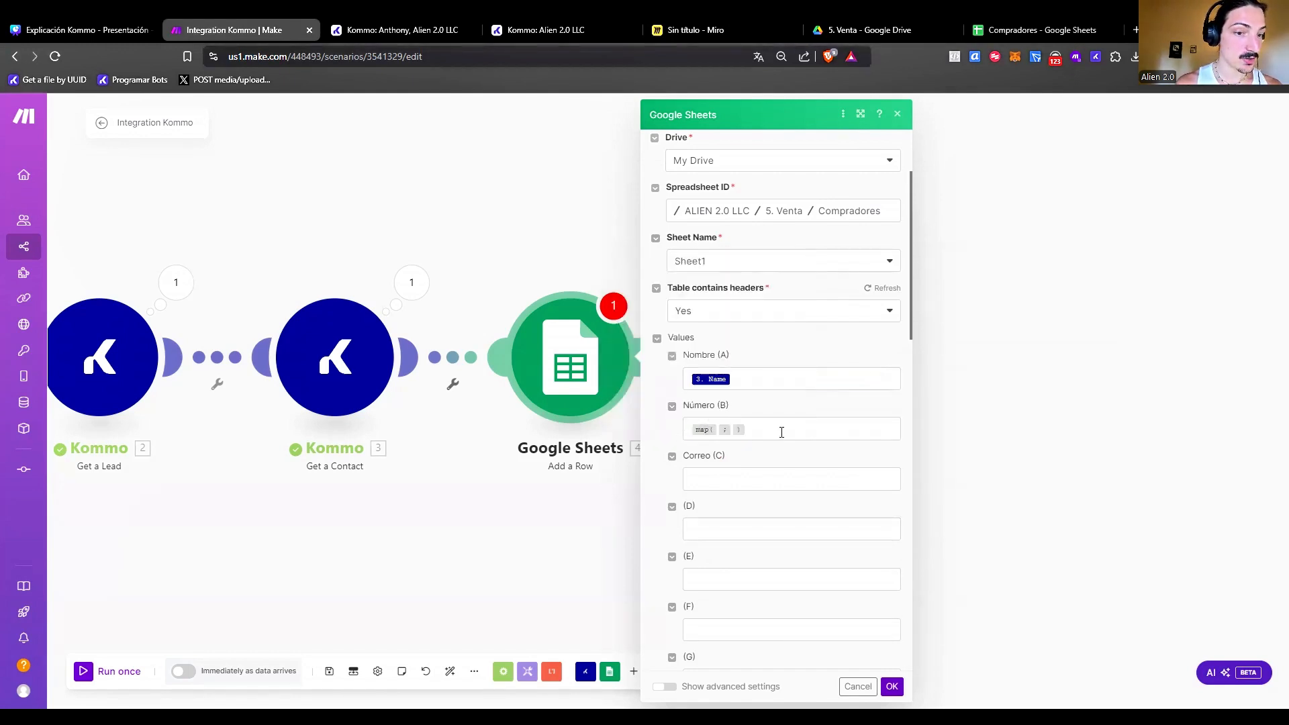
Examine the complex array and key arguments of the map function in Número (B) and its usage examples.
{"action": "left_click", "coordinate": [780, 430]}
{"action": "key", "text": "Left"}
{"action": "key", "text": "Left"}
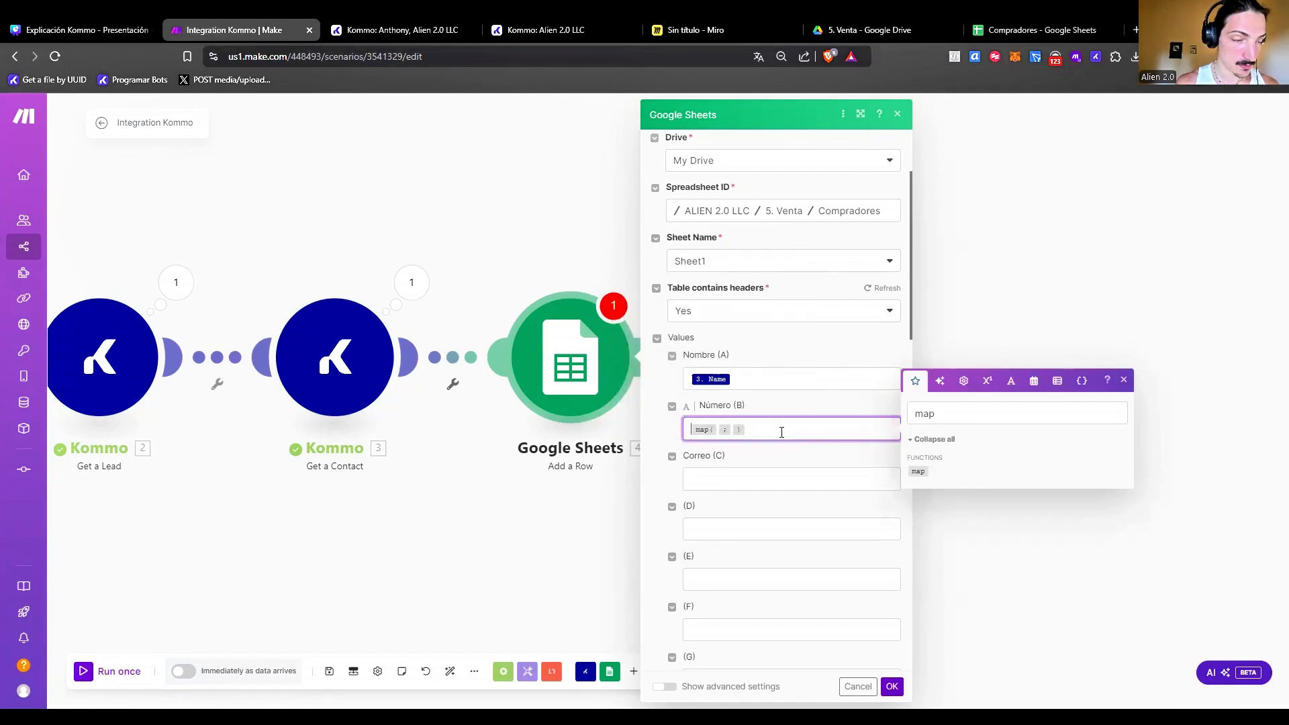
{"action": "key", "text": "Right"}
{"action": "key", "text": "Right"}
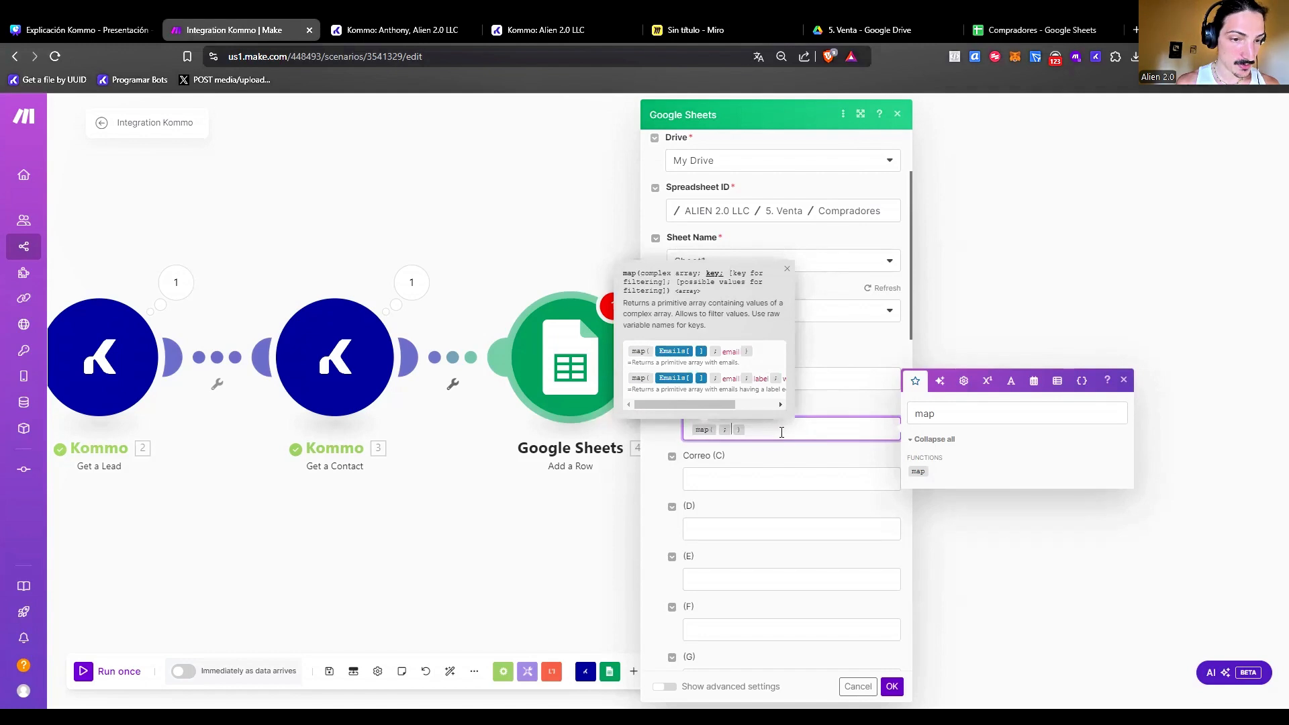
{"action": "key", "text": "Left"}
{"action": "key", "text": "Right"}
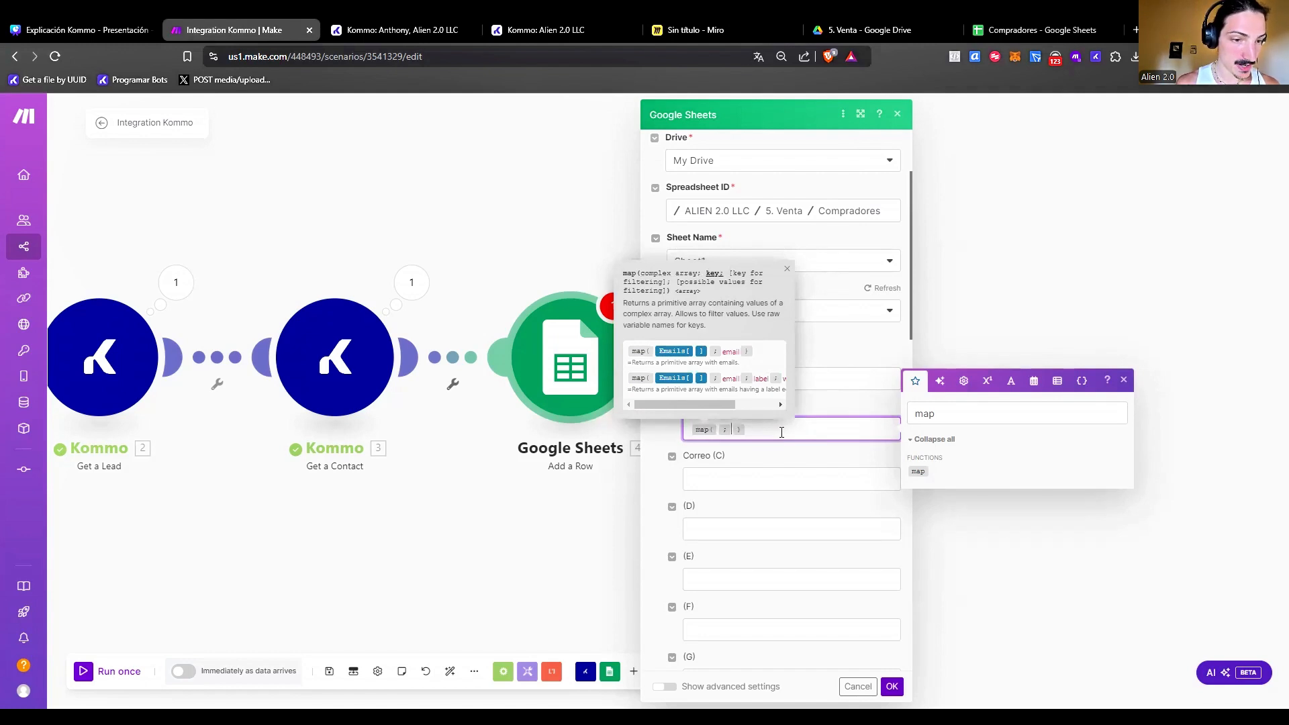
{"action": "key", "text": "shift+Left"}
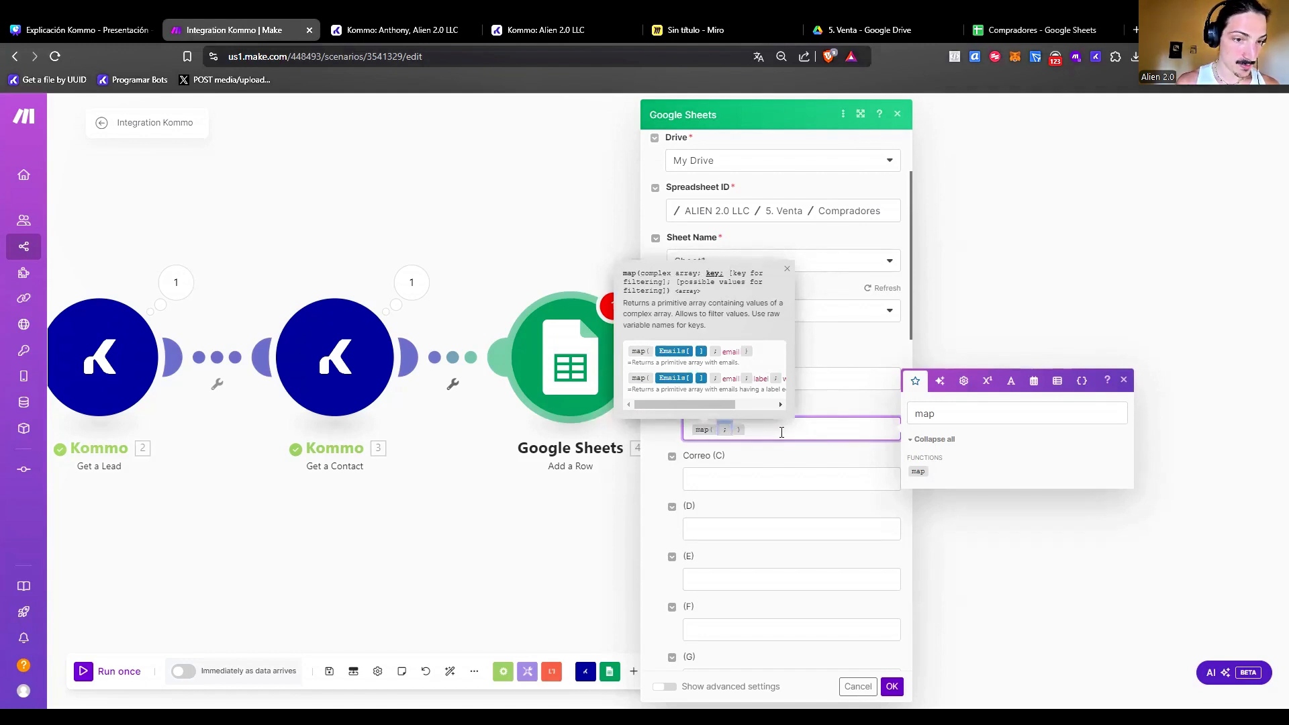
{"action": "key", "text": "Left"}
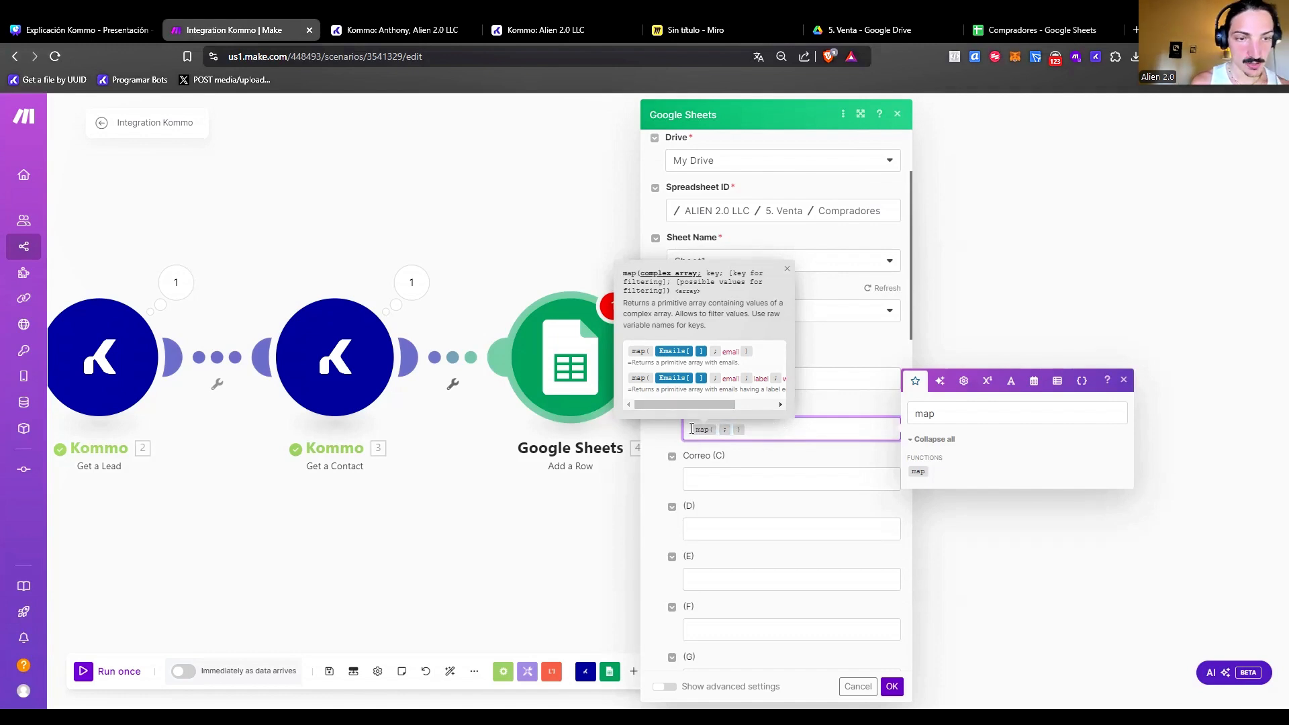
{"action": "mouse_move", "coordinate": [681, 407]}
{"action": "left_mouse_down"}
{"action": "mouse_move", "coordinate": [721, 416]}
{"action": "mouse_move", "coordinate": [666, 398]}
{"action": "left_mouse_up"}
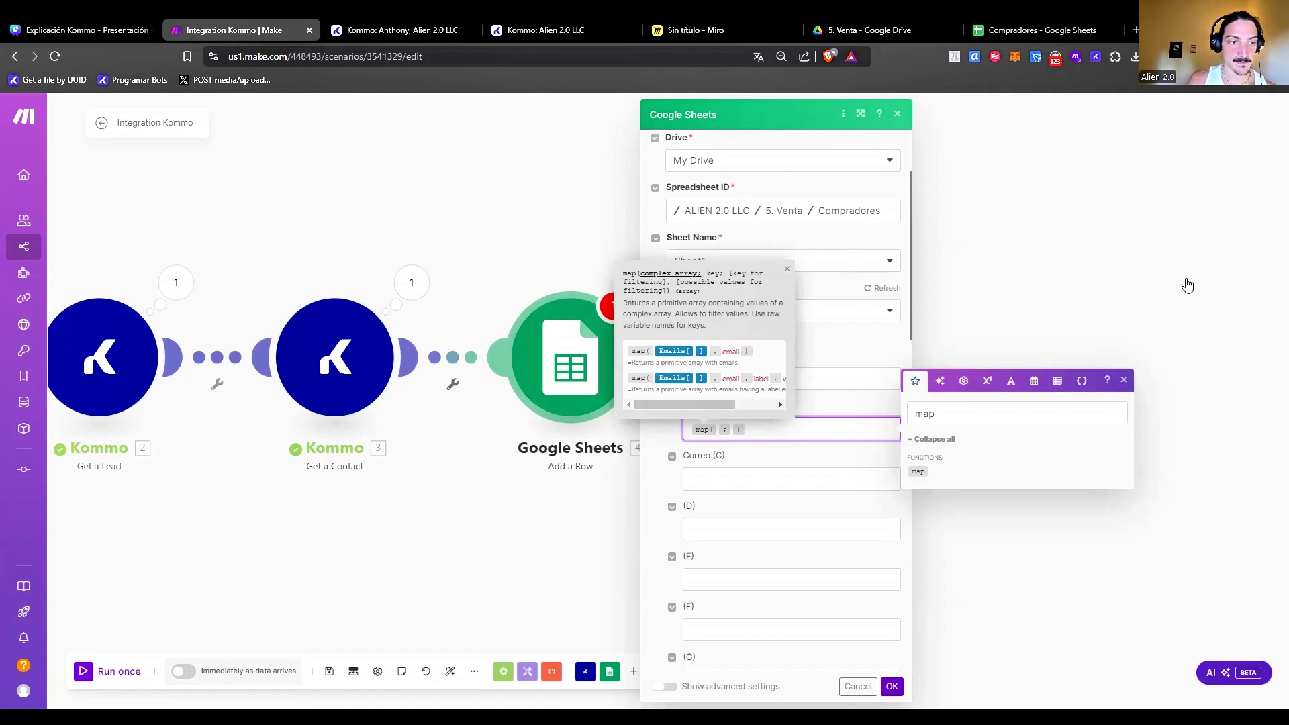
{"action": "left_click", "coordinate": [745, 420]}
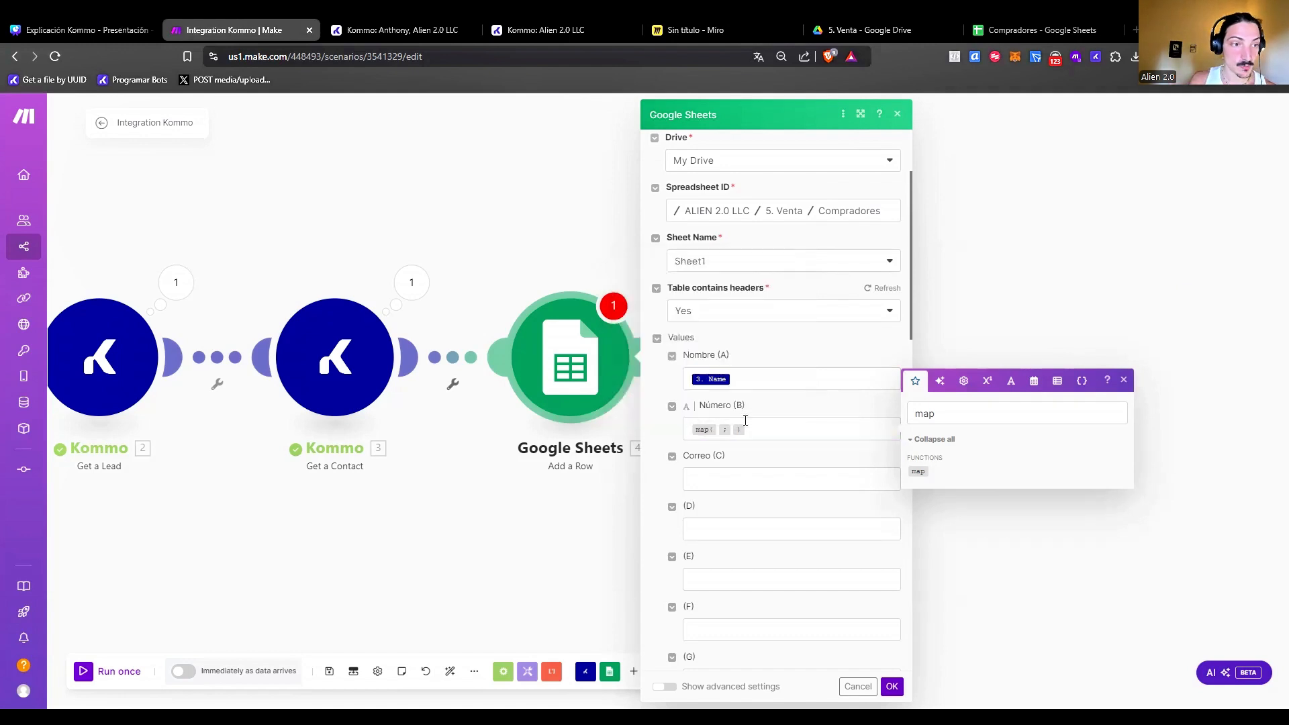
{"action": "left_click", "coordinate": [703, 430]}
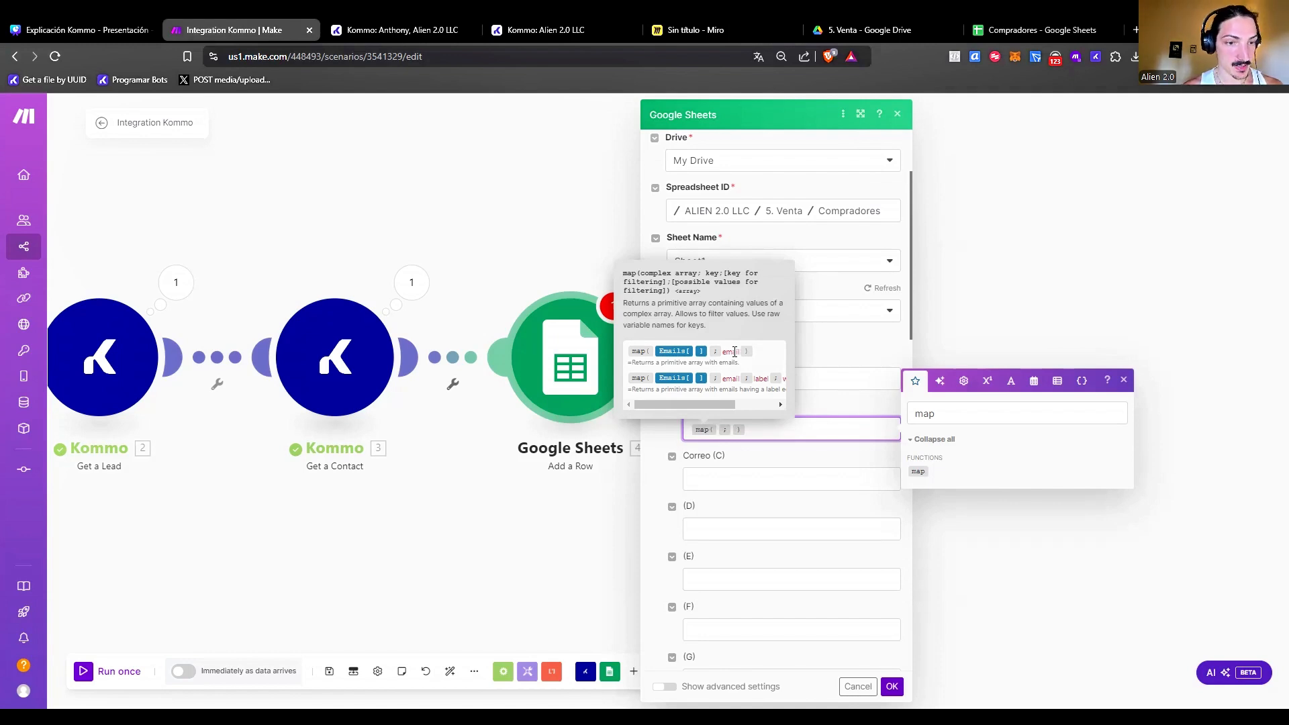
{"action": "left_click", "coordinate": [718, 433]}
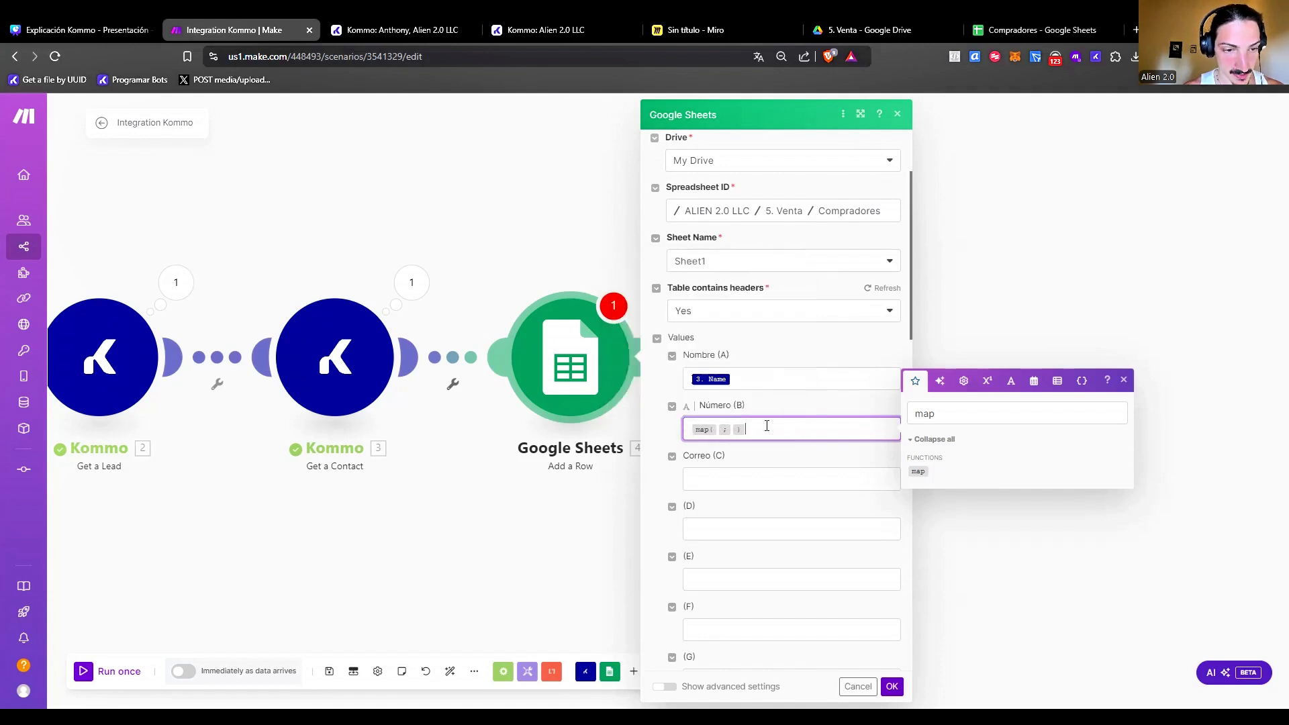
Set the array argument of the map function in Número (B) to Custom Fields Values from Get a Contact.
{"action": "left_click", "coordinate": [953, 413]}
{"action": "key", "text": "BackSpace"}
{"action": "key", "text": "BackSpace"}
{"action": "key", "text": "BackSpace"}
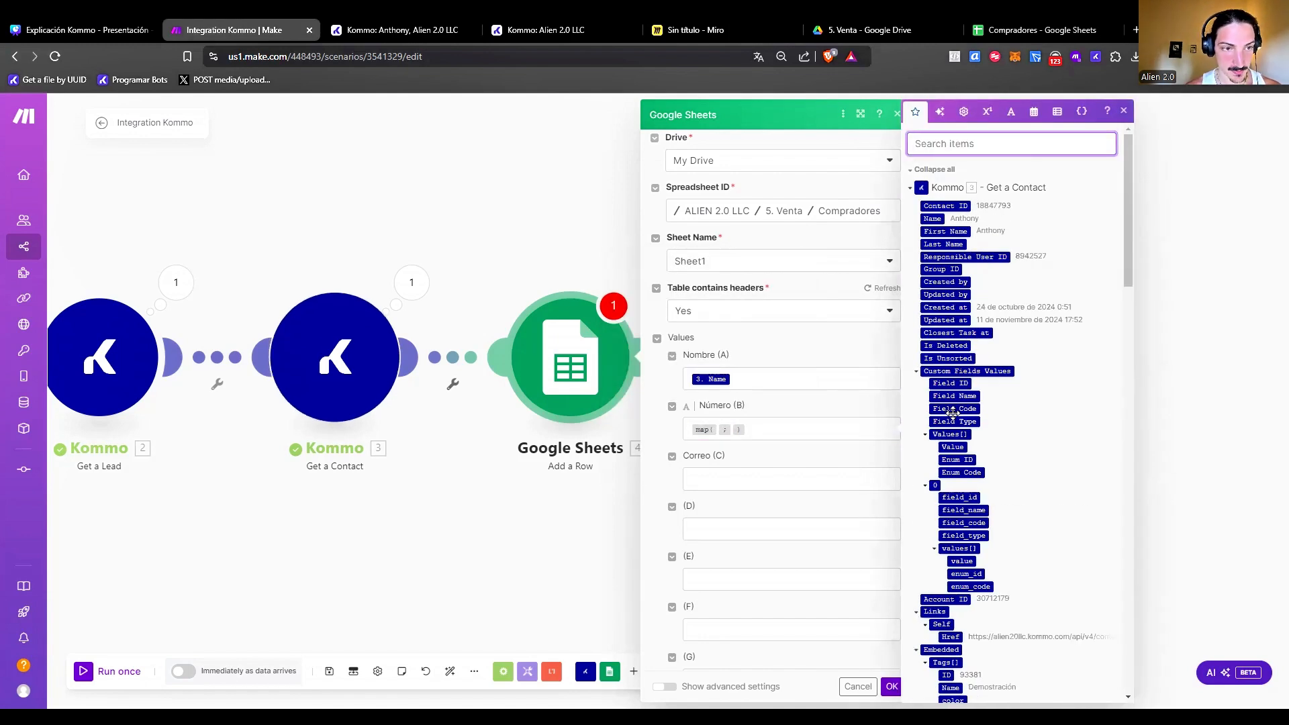
{"action": "left_click", "coordinate": [719, 430]}
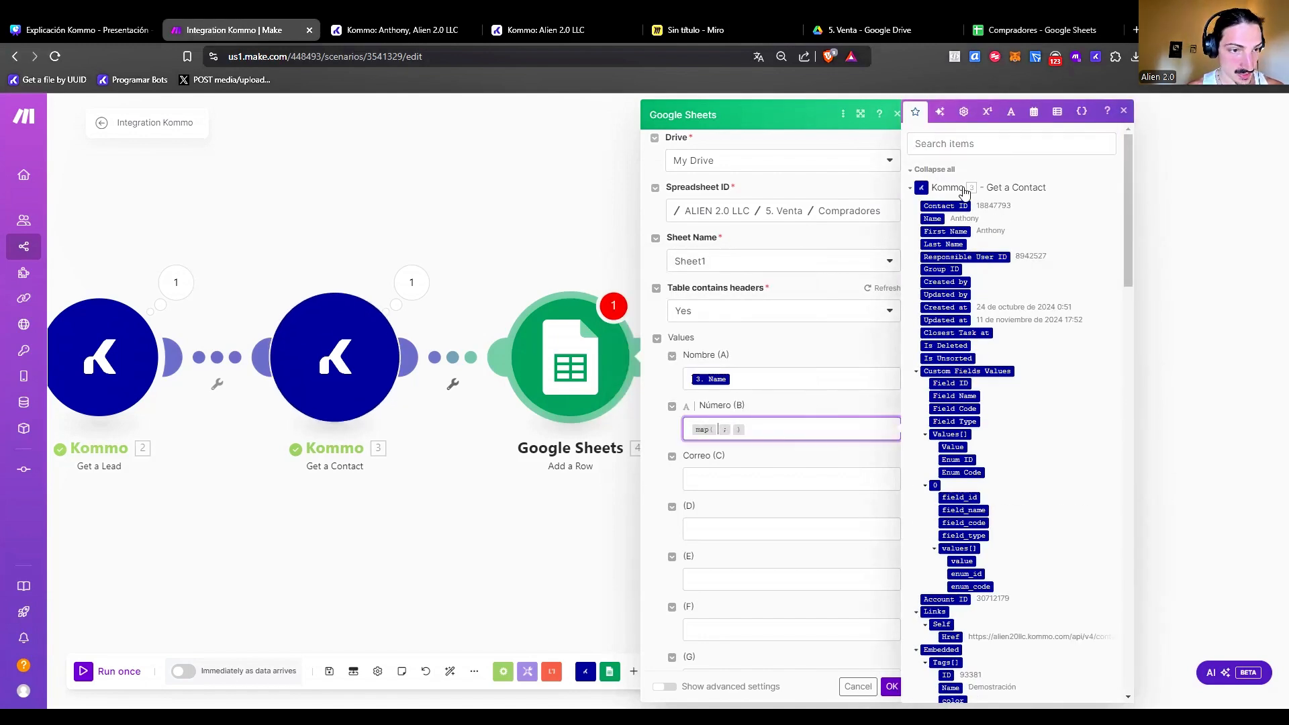
{"action": "left_click", "coordinate": [967, 372]}
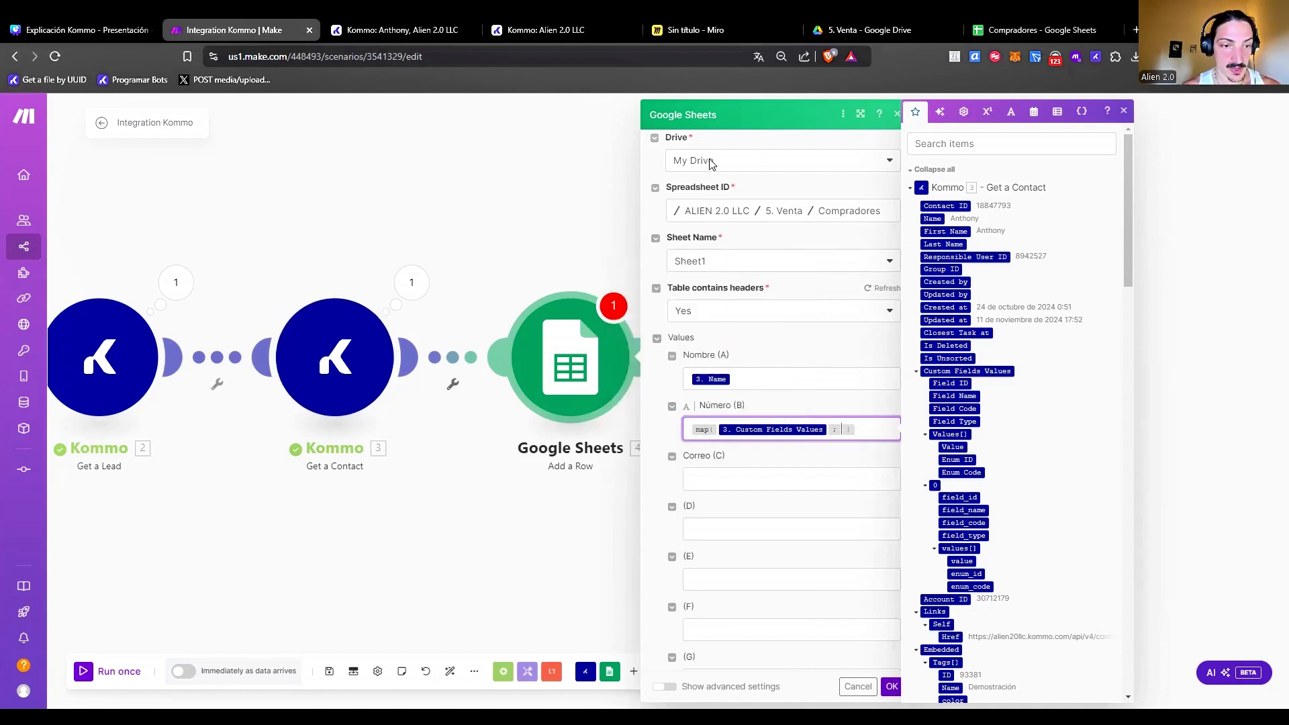
Check the custom_fields_values structure in Miro, return to Make and enter values as the map function's key.
{"action": "left_click", "coordinate": [695, 29]}
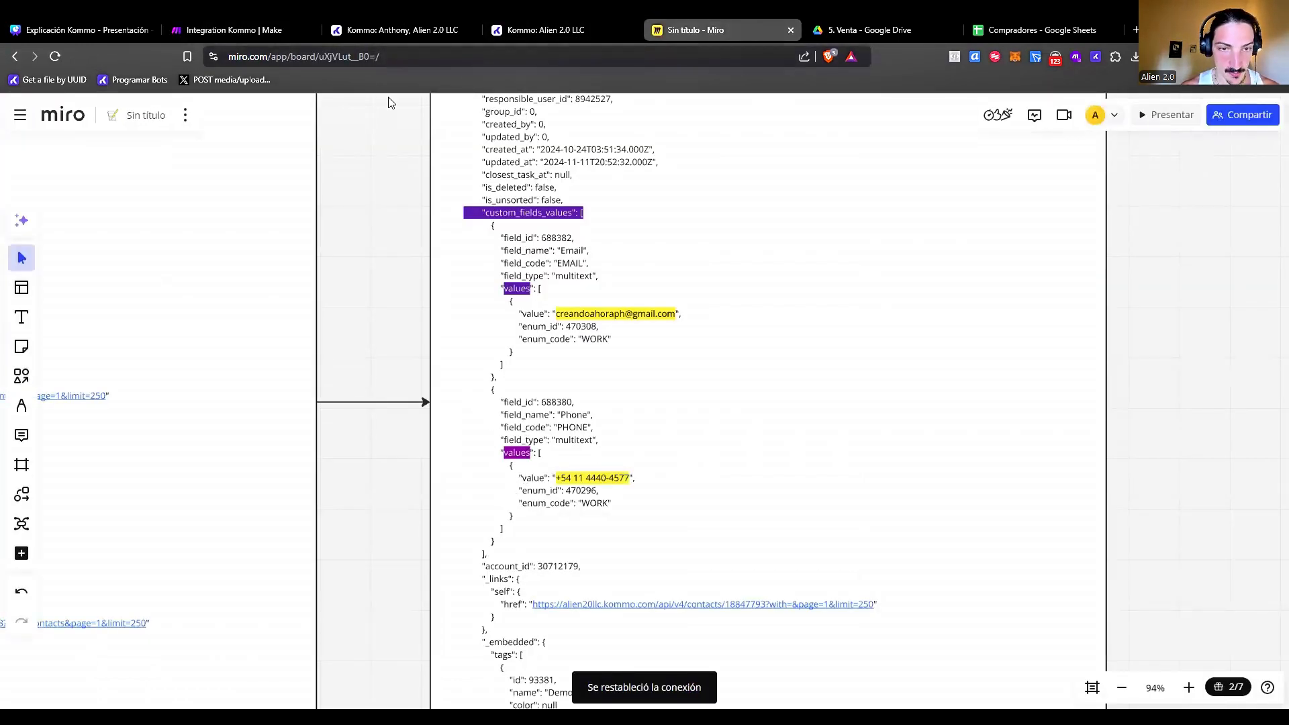
{"action": "left_click", "coordinate": [295, 28]}
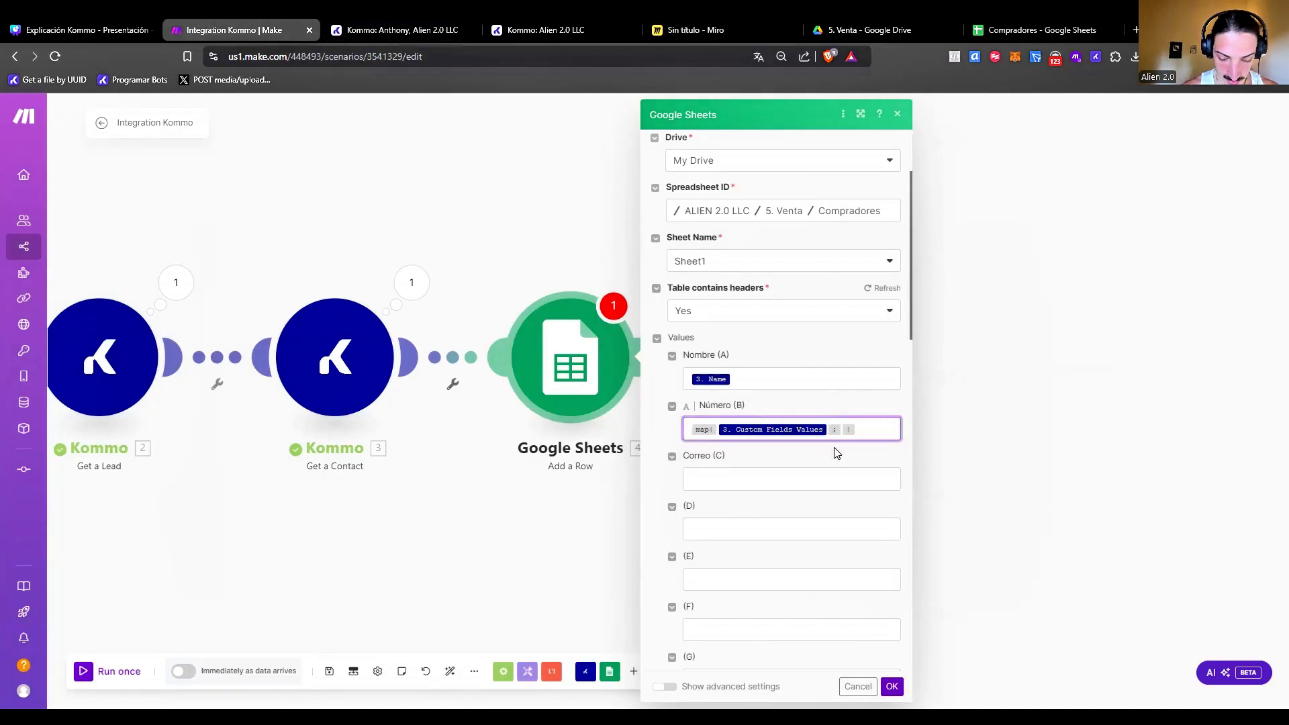
{"action": "type", "text": "values"}
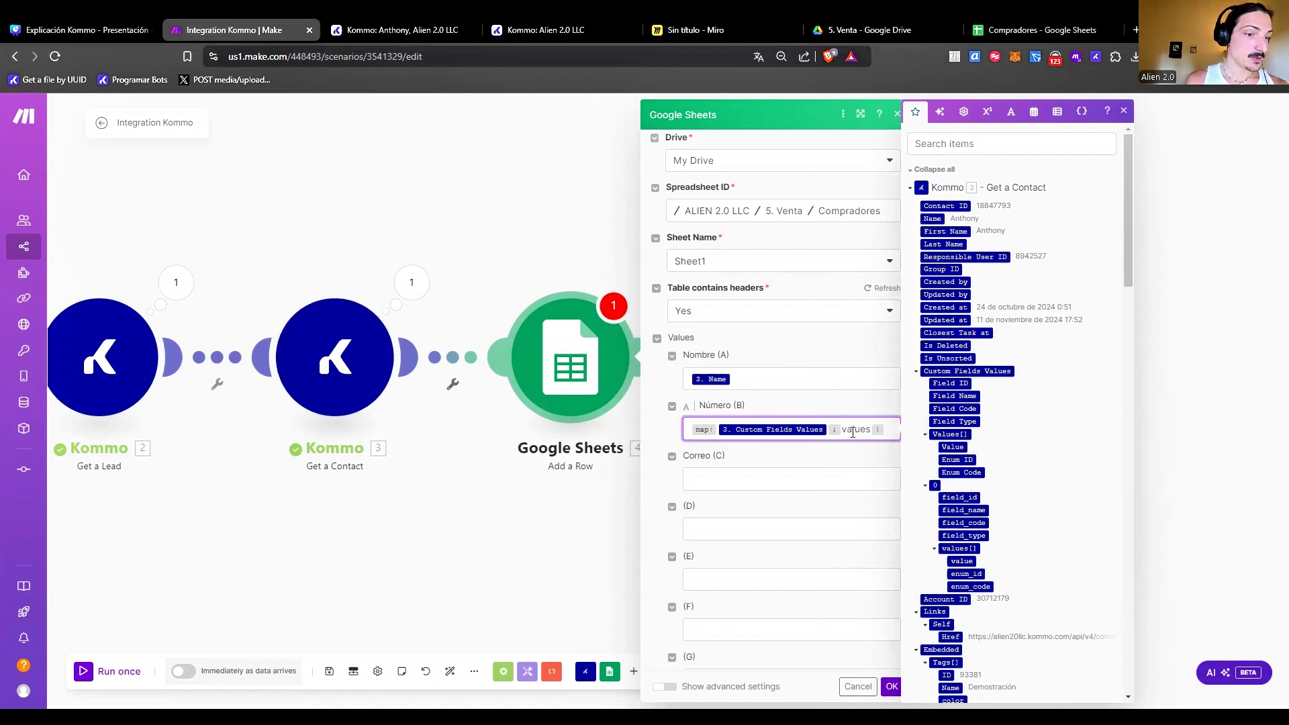
{"action": "double_click", "coordinate": [853, 431]}
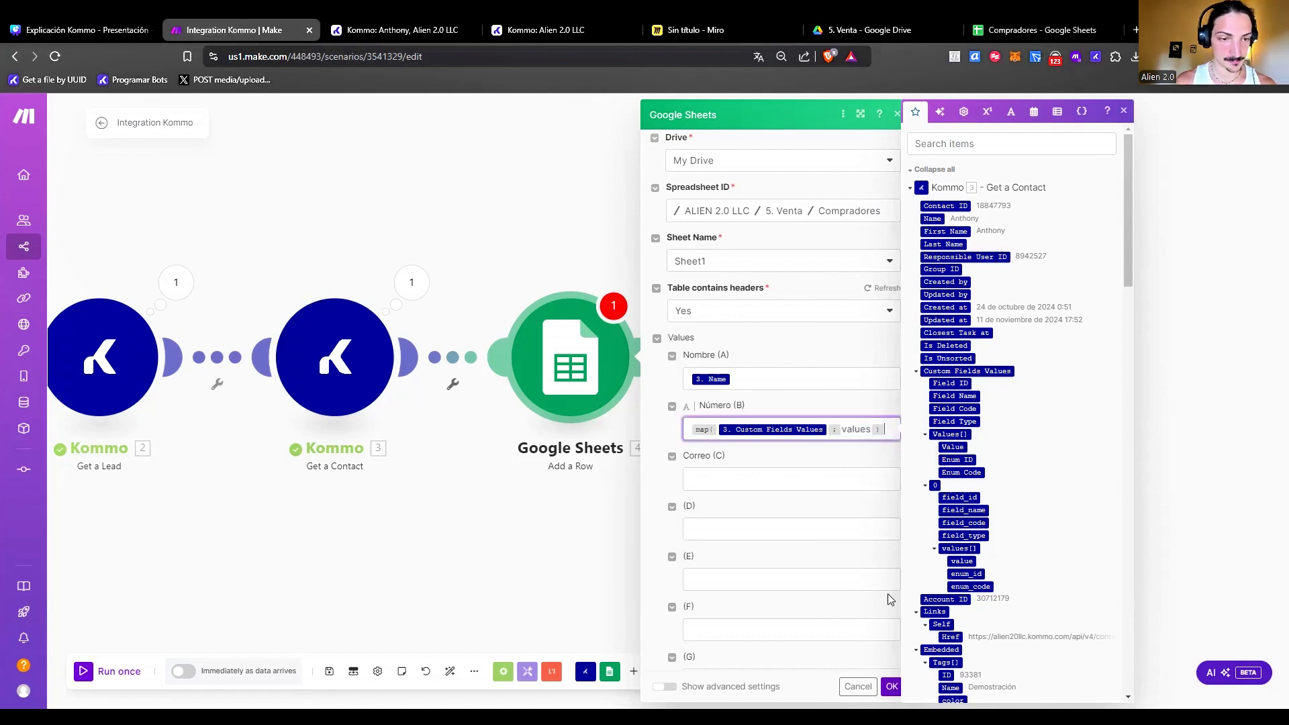
Save the scenario with the updated Google Sheets mapping and run it once.
{"action": "left_click", "coordinate": [892, 686]}
{"action": "left_click", "coordinate": [329, 671]}
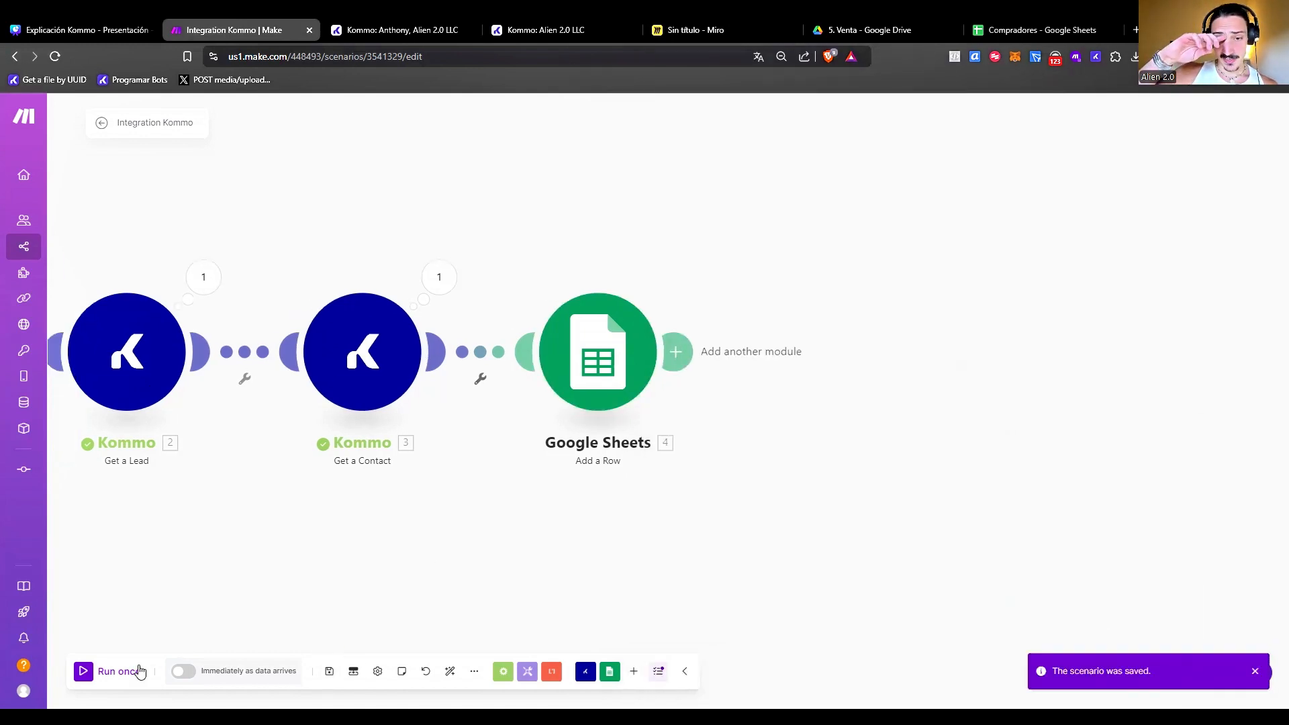
{"action": "left_click", "coordinate": [114, 671]}
In Kommo, move the open lead to Contacto inicial in Prueba Demos and back to Logrado con éxito, saving the change.
{"action": "left_click", "coordinate": [169, 192]}
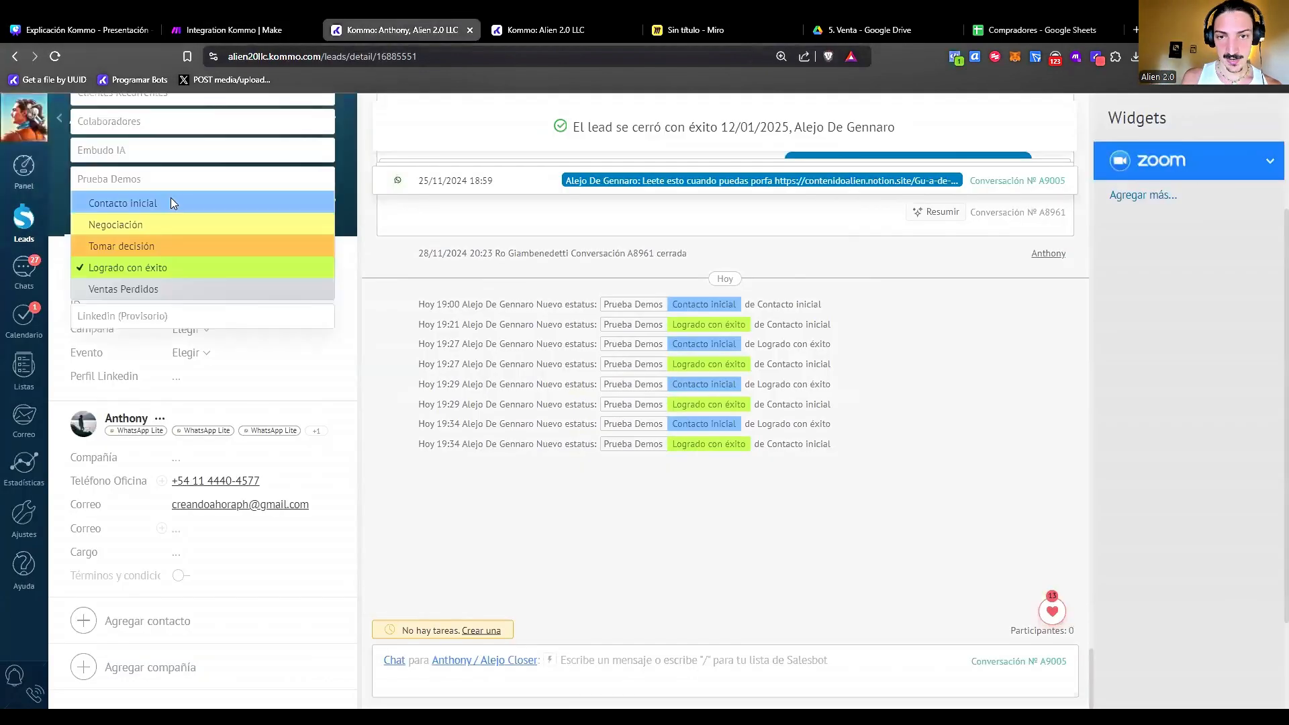
{"action": "left_click", "coordinate": [163, 202]}
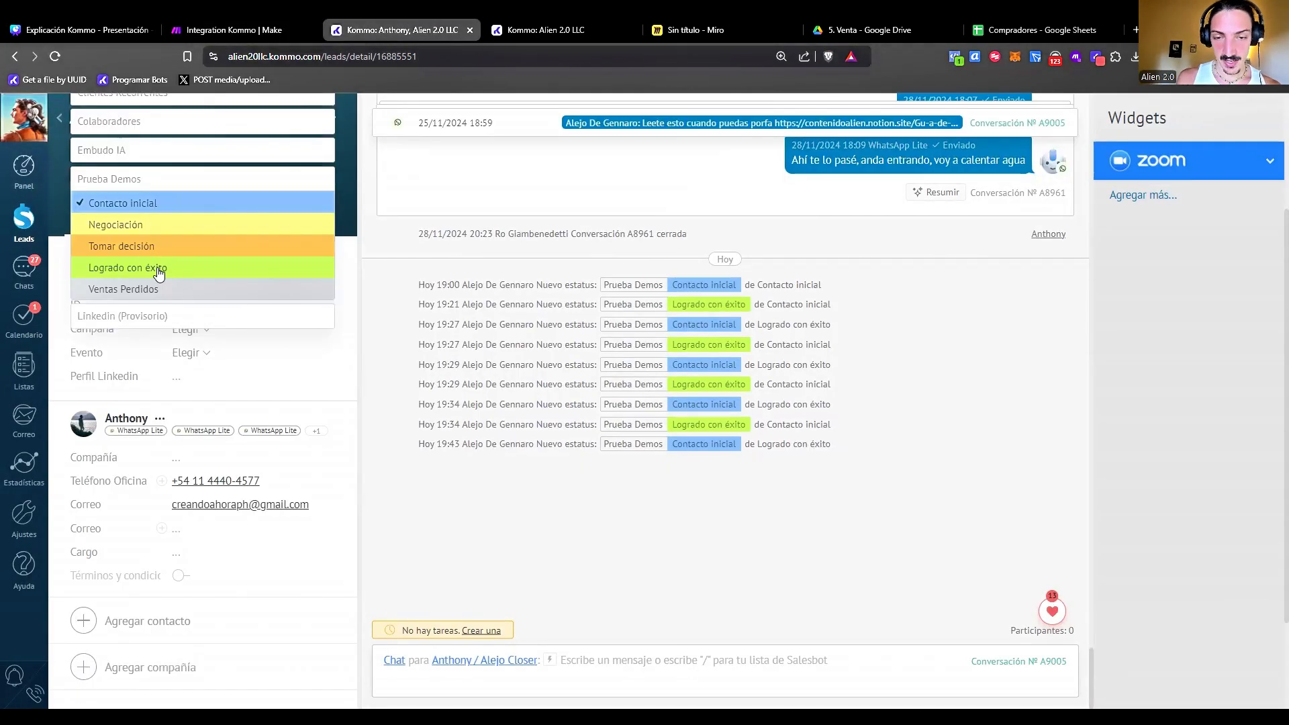
{"action": "left_click", "coordinate": [159, 270]}
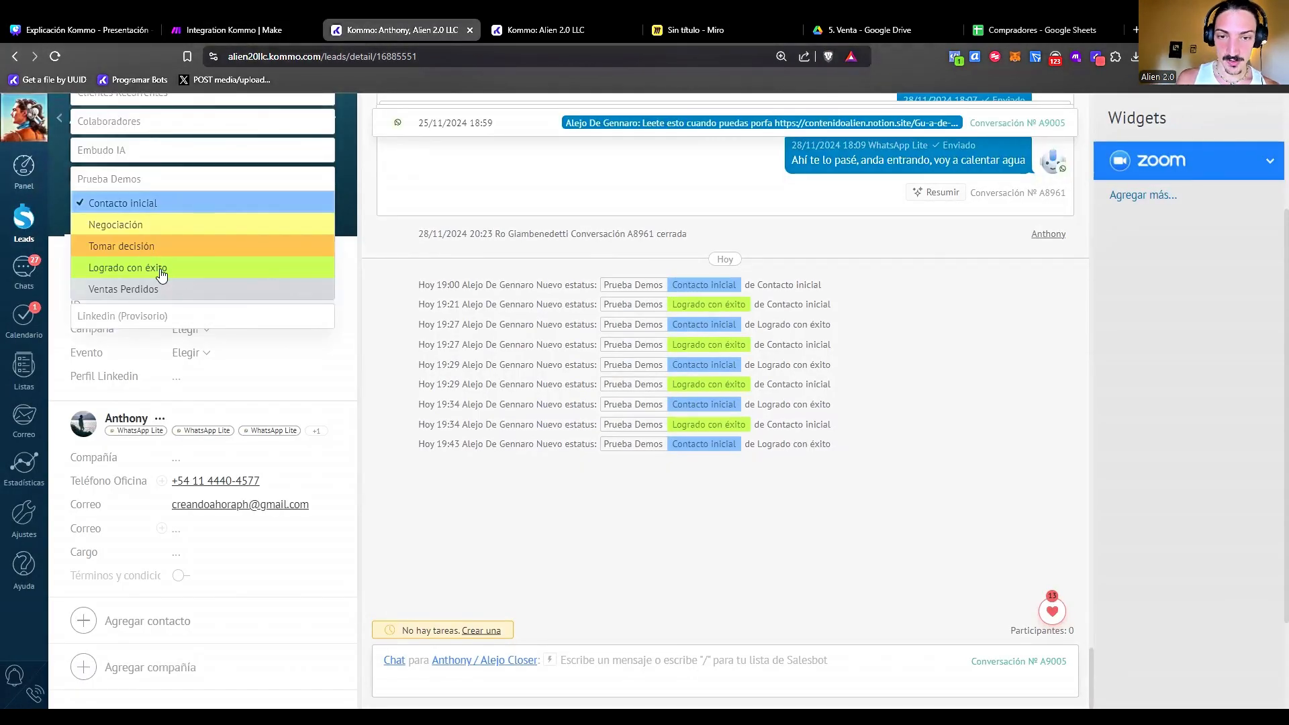
{"action": "left_click", "coordinate": [79, 695]}
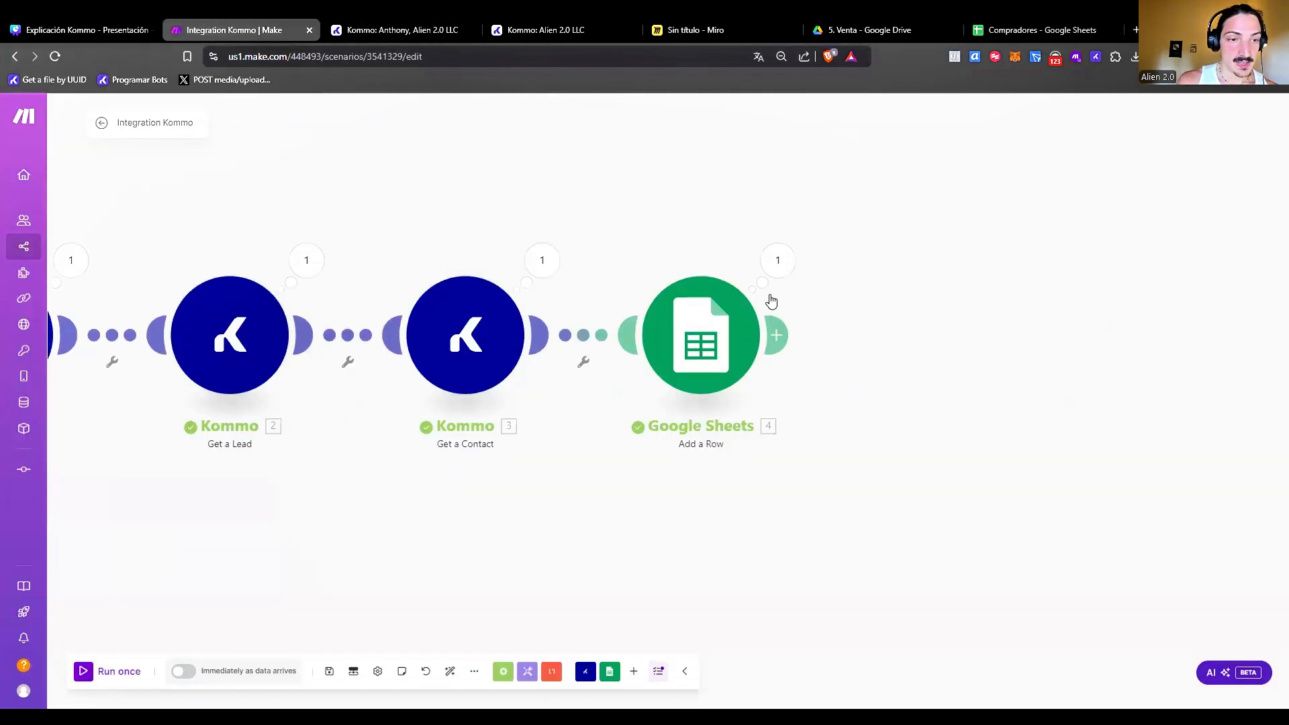
In Make, inspect the input and output bundles of the Add a Row operation and reopen the module's settings.
{"action": "left_click", "coordinate": [781, 264]}
{"action": "left_click_drag", "start_coordinate": [762, 485], "coordinate": [524, 533]}
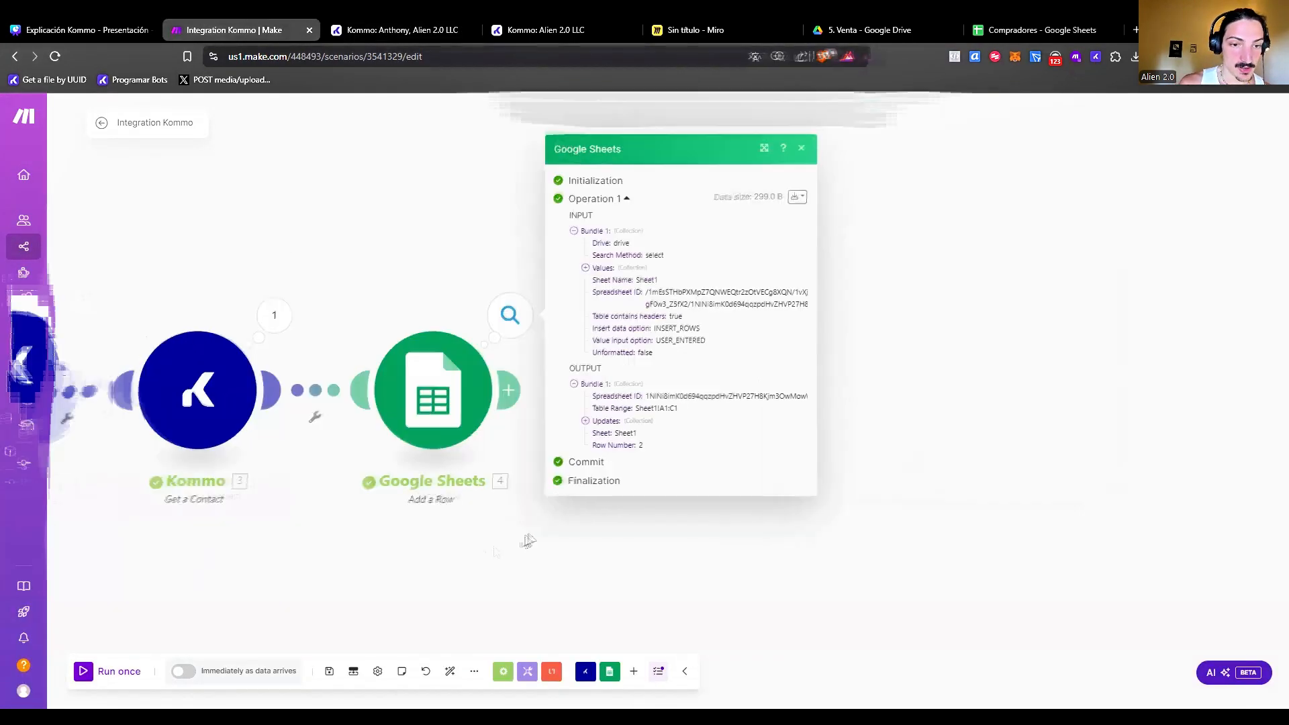
{"action": "left_click", "coordinate": [434, 404]}
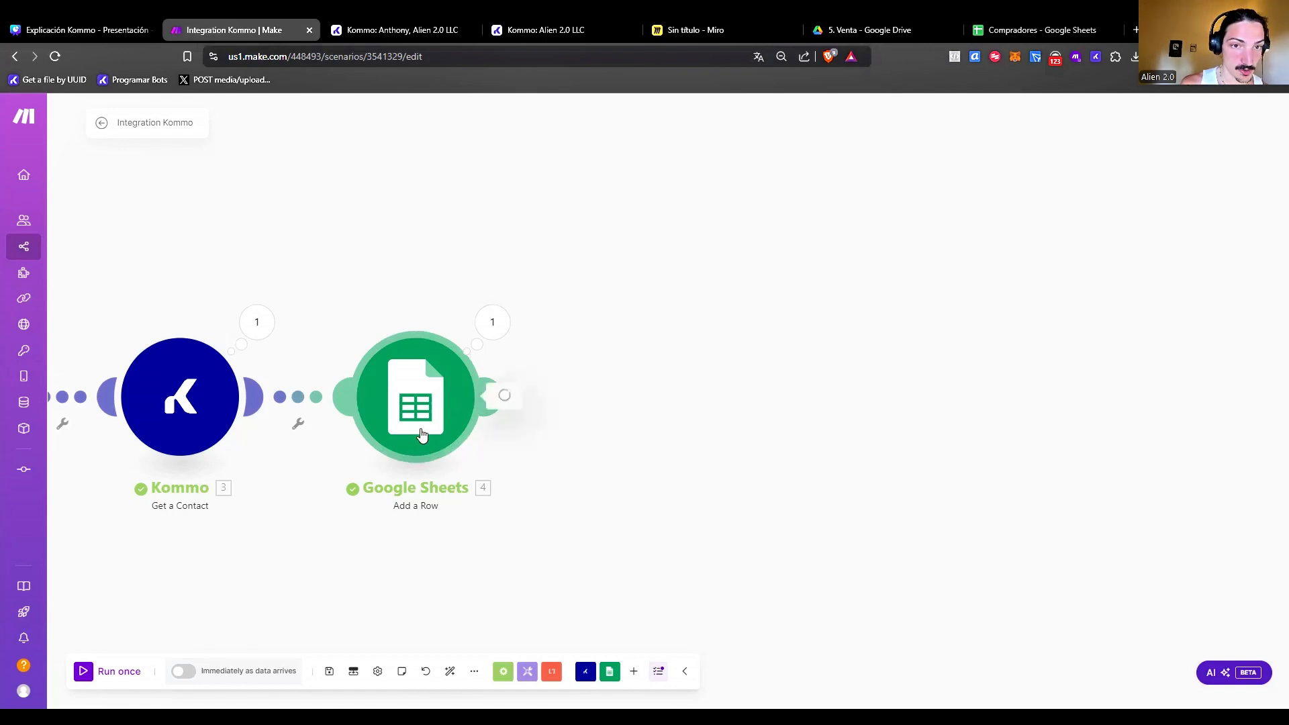
{"action": "left_click", "coordinate": [422, 435]}
Switch to the Compradores spreadsheet, inspect the Número entry in cell B2 and clear that cell.
{"action": "left_click", "coordinate": [472, 294]}
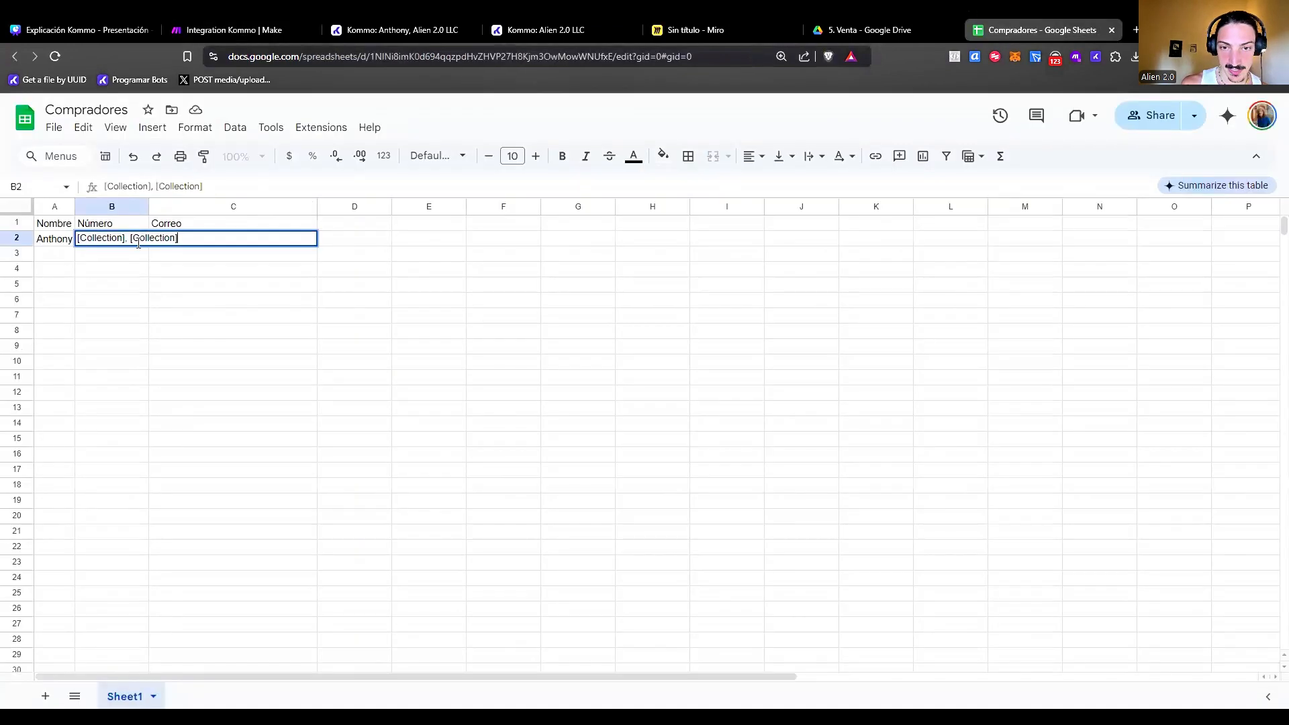
{"action": "double_click", "coordinate": [139, 243]}
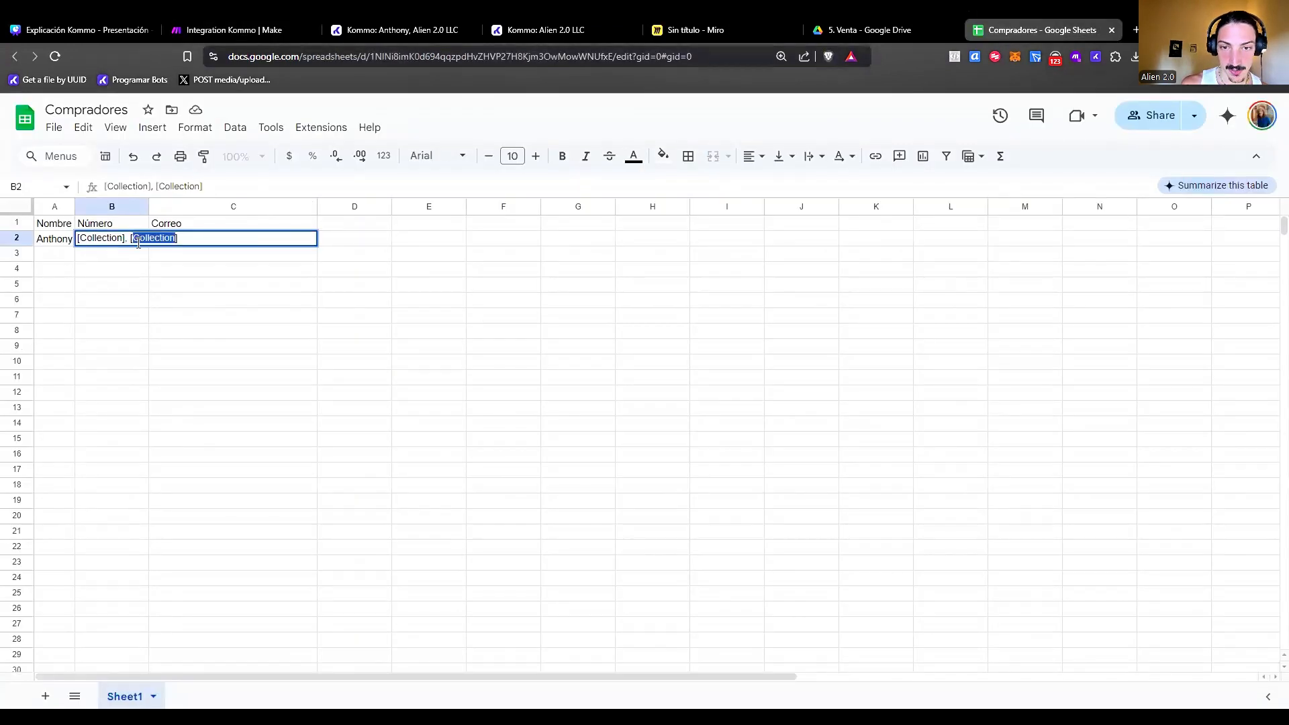
{"action": "left_click", "coordinate": [104, 237]}
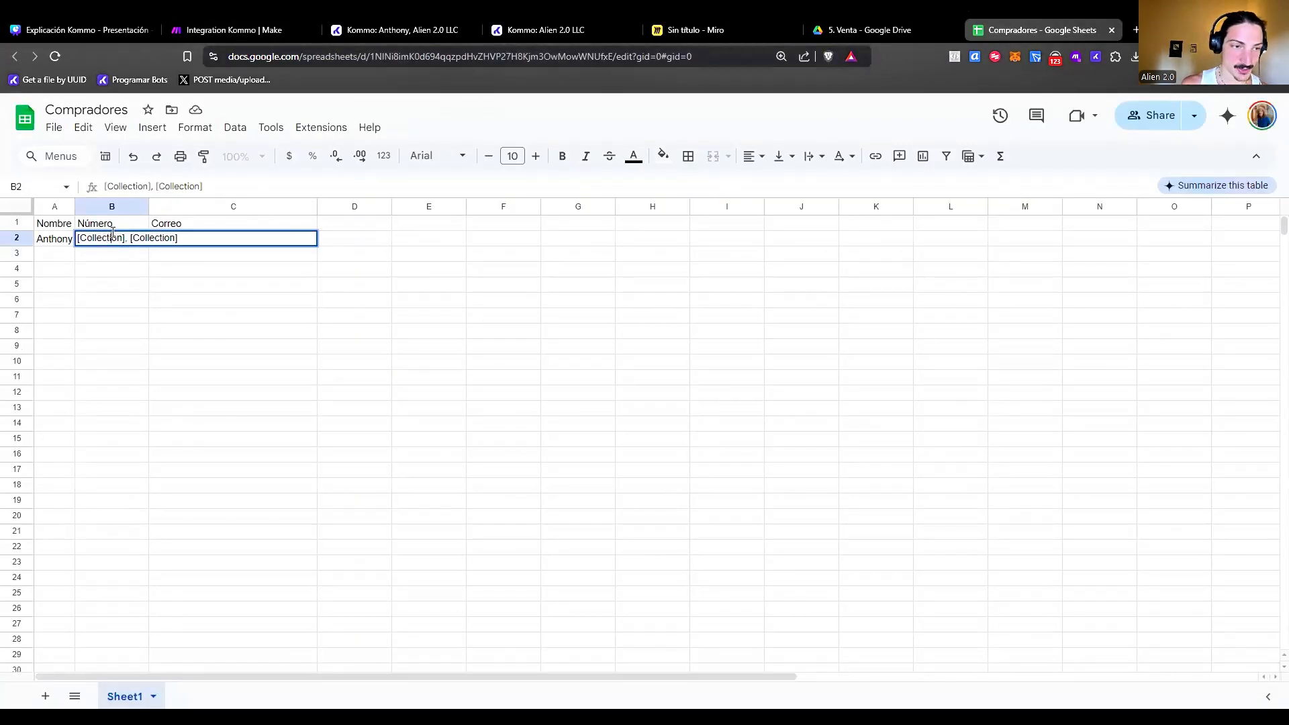
{"action": "key", "text": "ctrl+a"}
{"action": "key", "text": "BackSpace"}
{"action": "key", "text": "Return"}
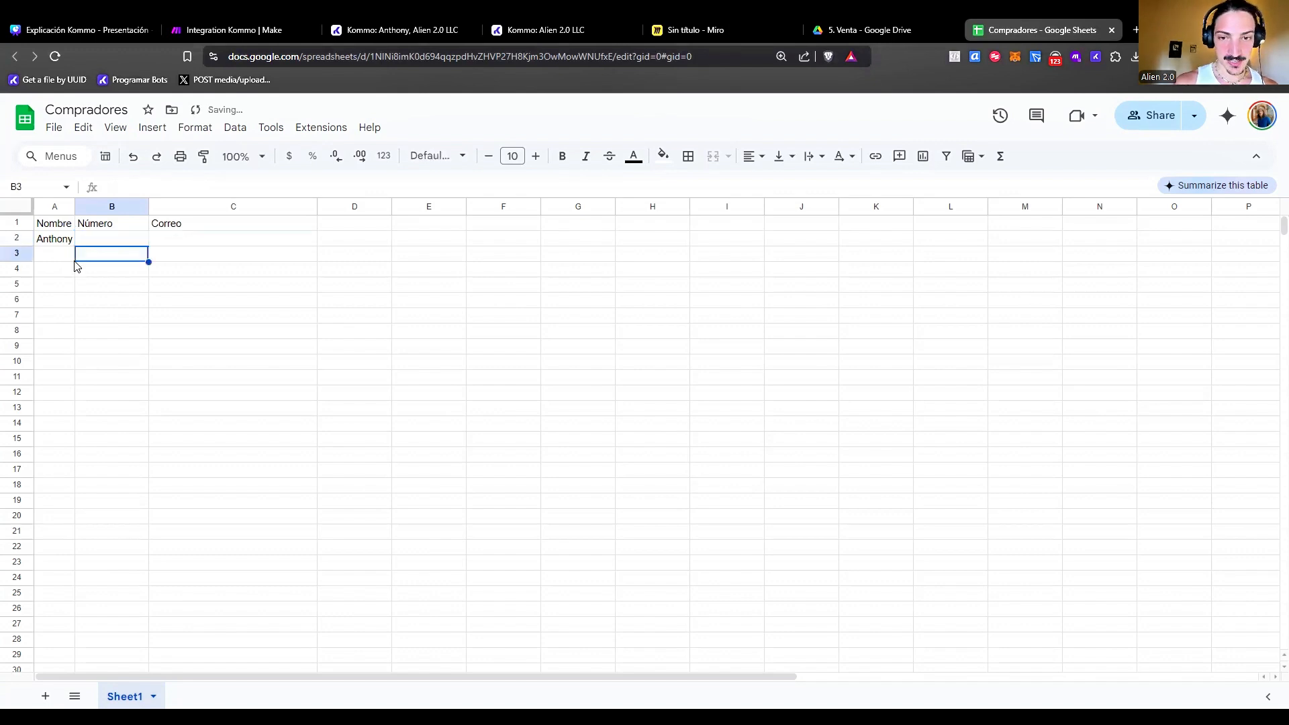
Return to Make and insert a Tools Set multiple variables module between Get a Contact and Google Sheets Add a Row.
{"action": "left_click", "coordinate": [235, 28]}
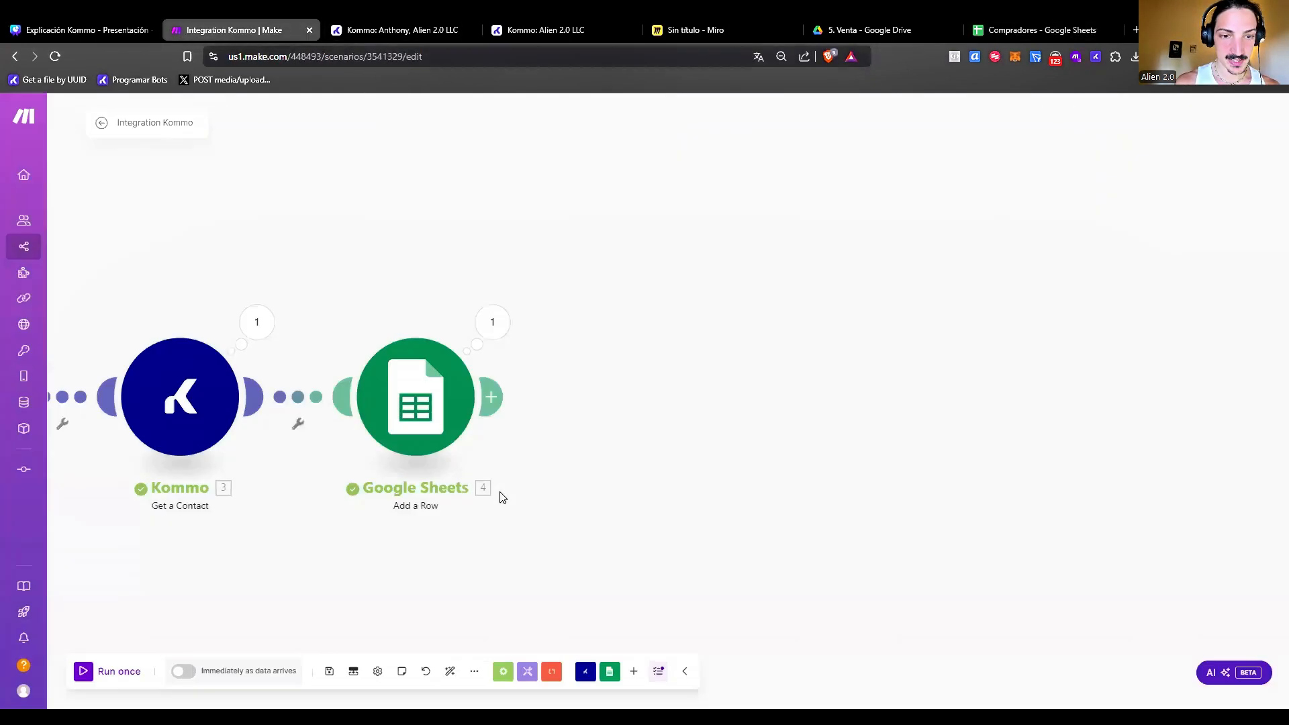
{"action": "right_click", "coordinate": [628, 401]}
{"action": "left_click", "coordinate": [647, 490]}
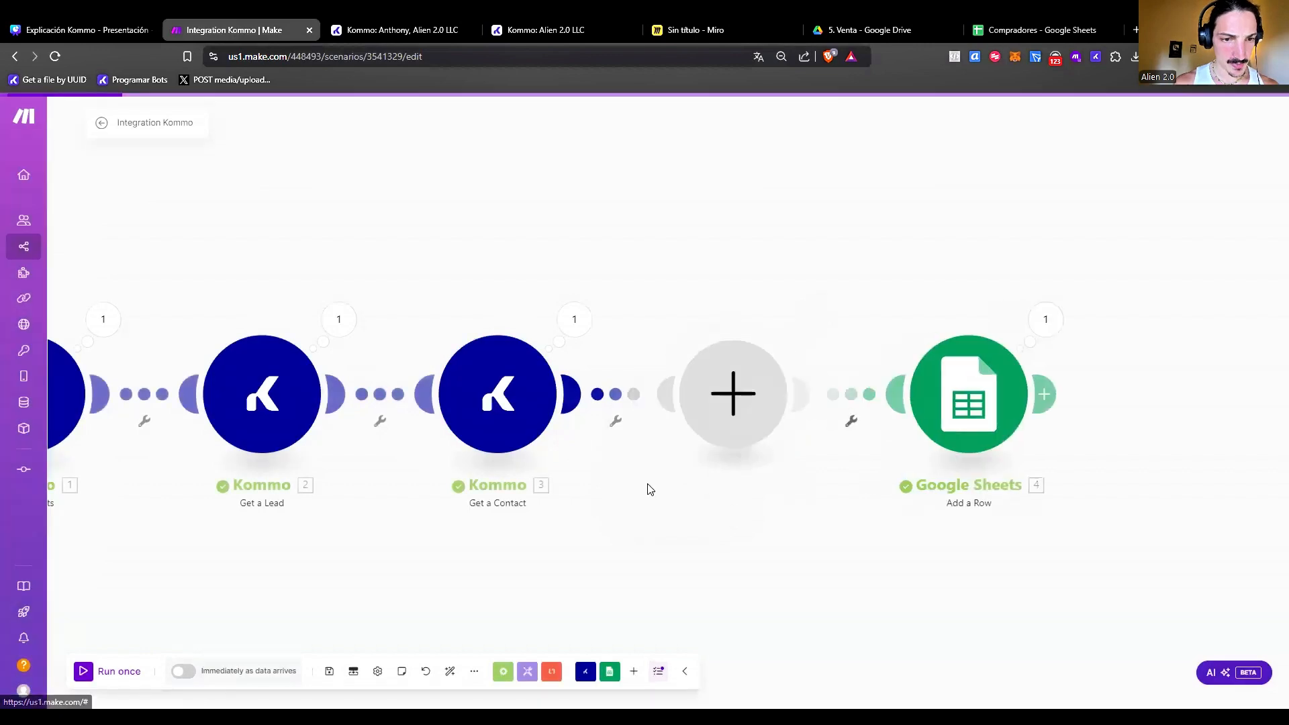
{"action": "type", "text": "set"}
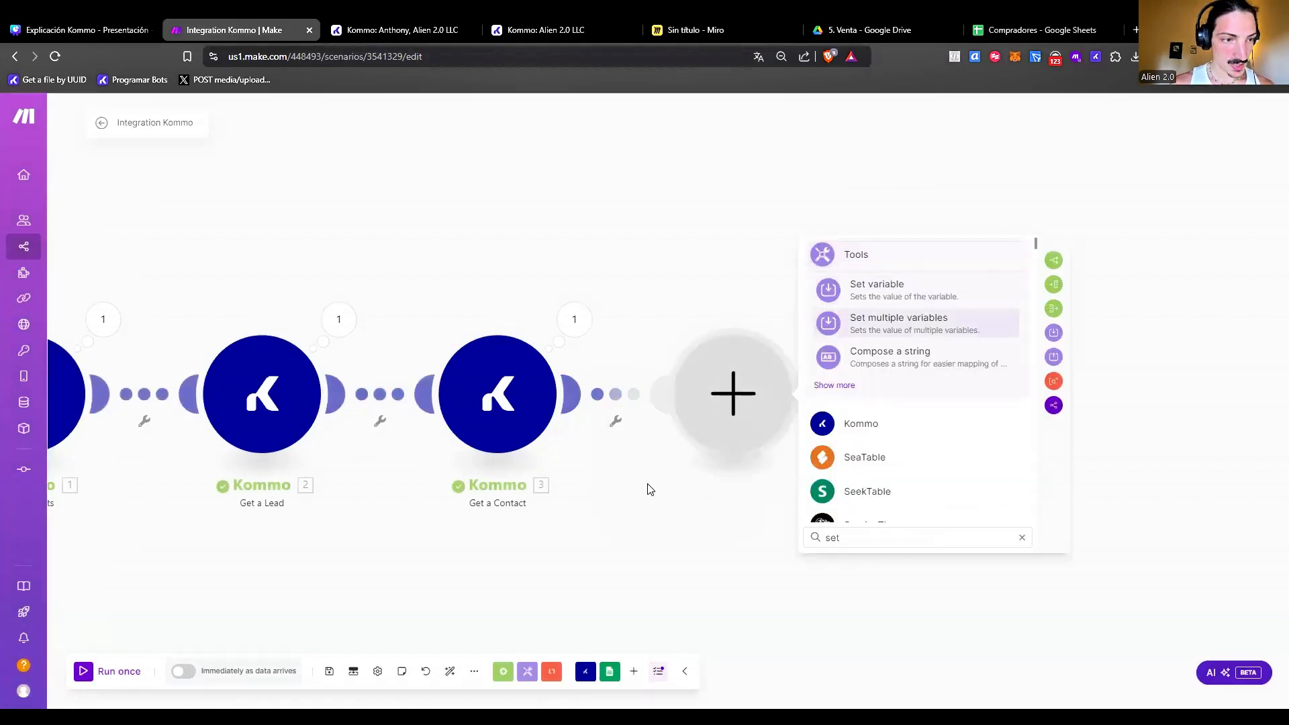
{"action": "key", "text": "Return"}
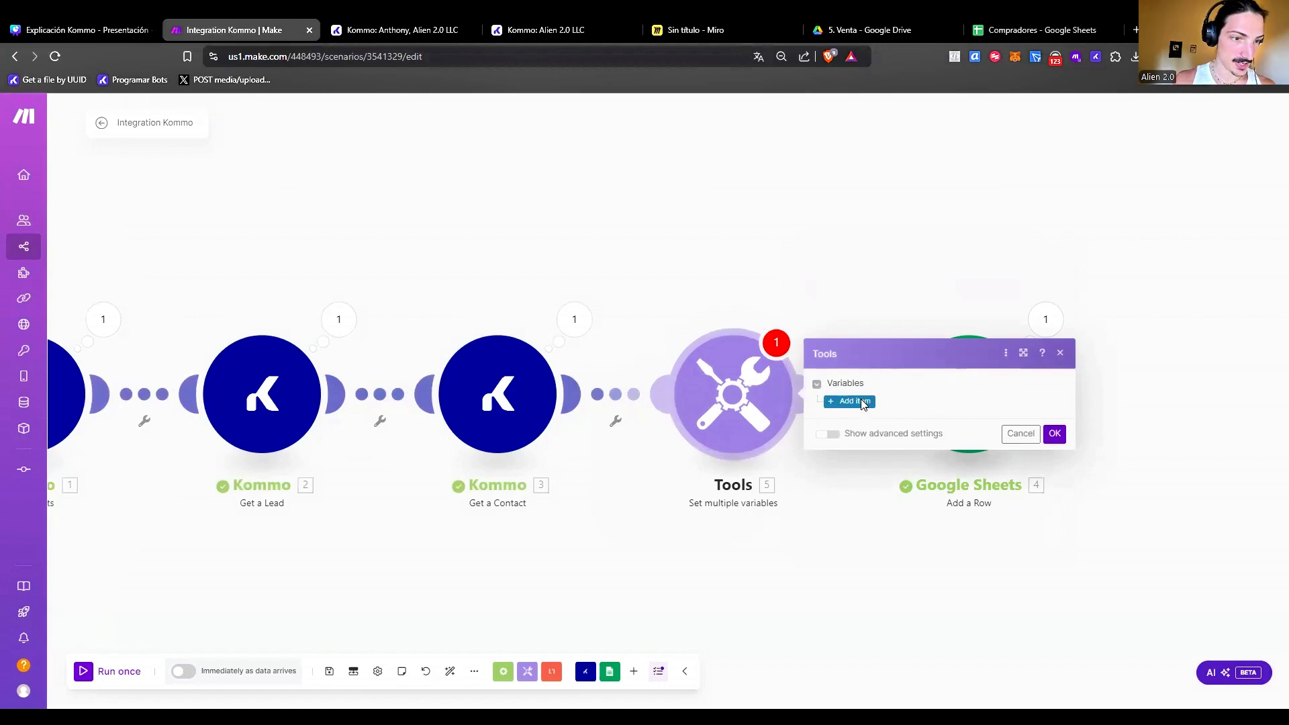
Add two variables named Teléfono and Email to the Tools module, leaving their values empty, and confirm.
{"action": "left_click", "coordinate": [861, 402]}
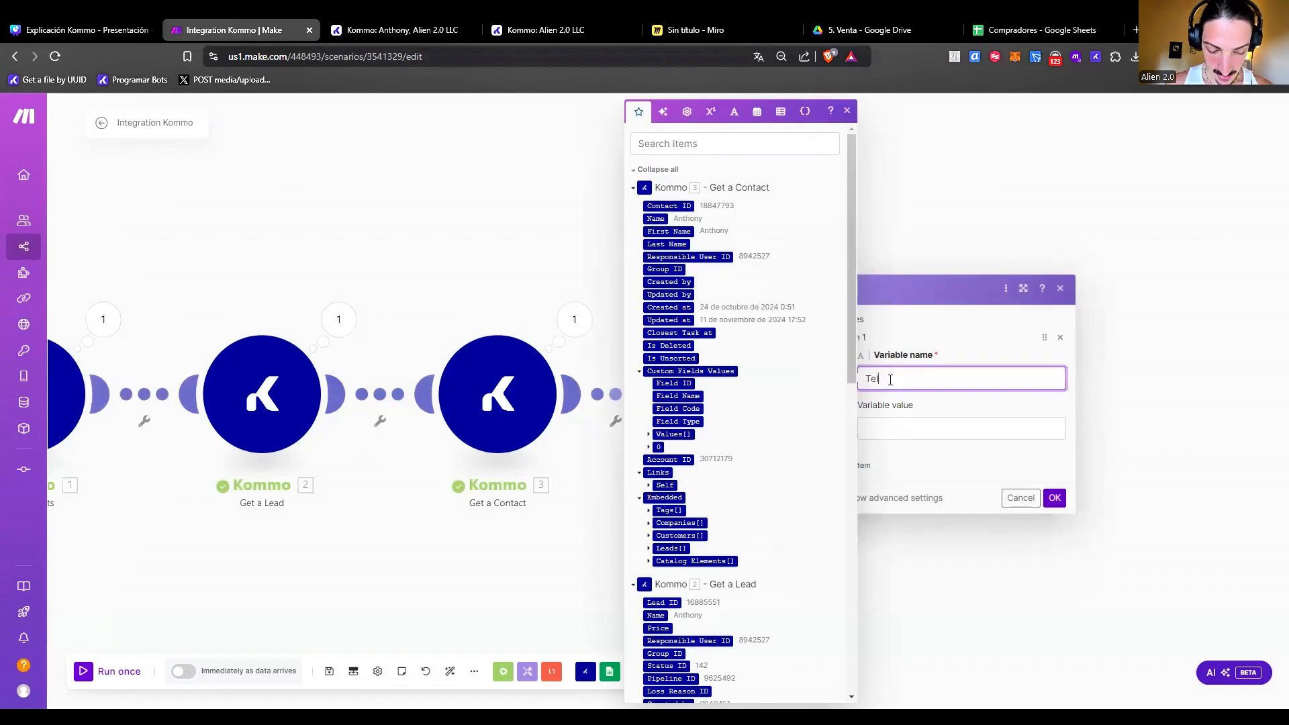
{"action": "type", "text": "Teléfono"}
{"action": "left_click", "coordinate": [861, 466]}
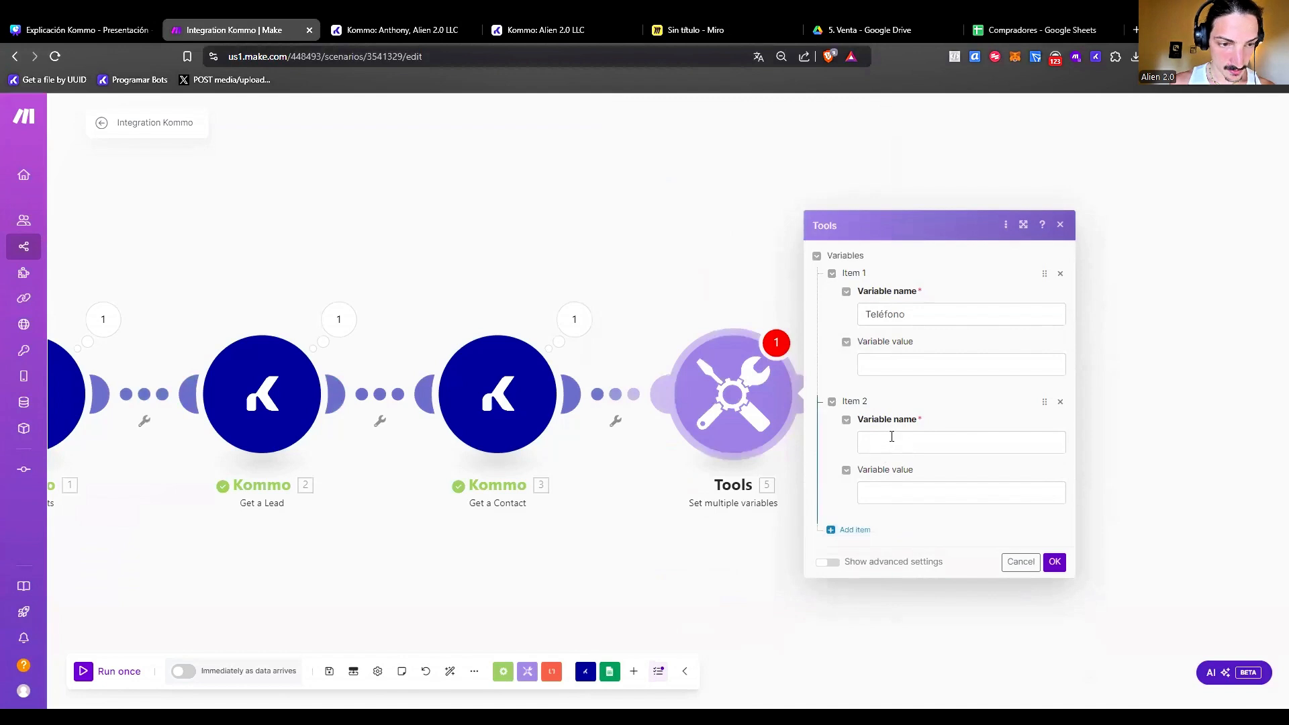
{"action": "left_click", "coordinate": [893, 437]}
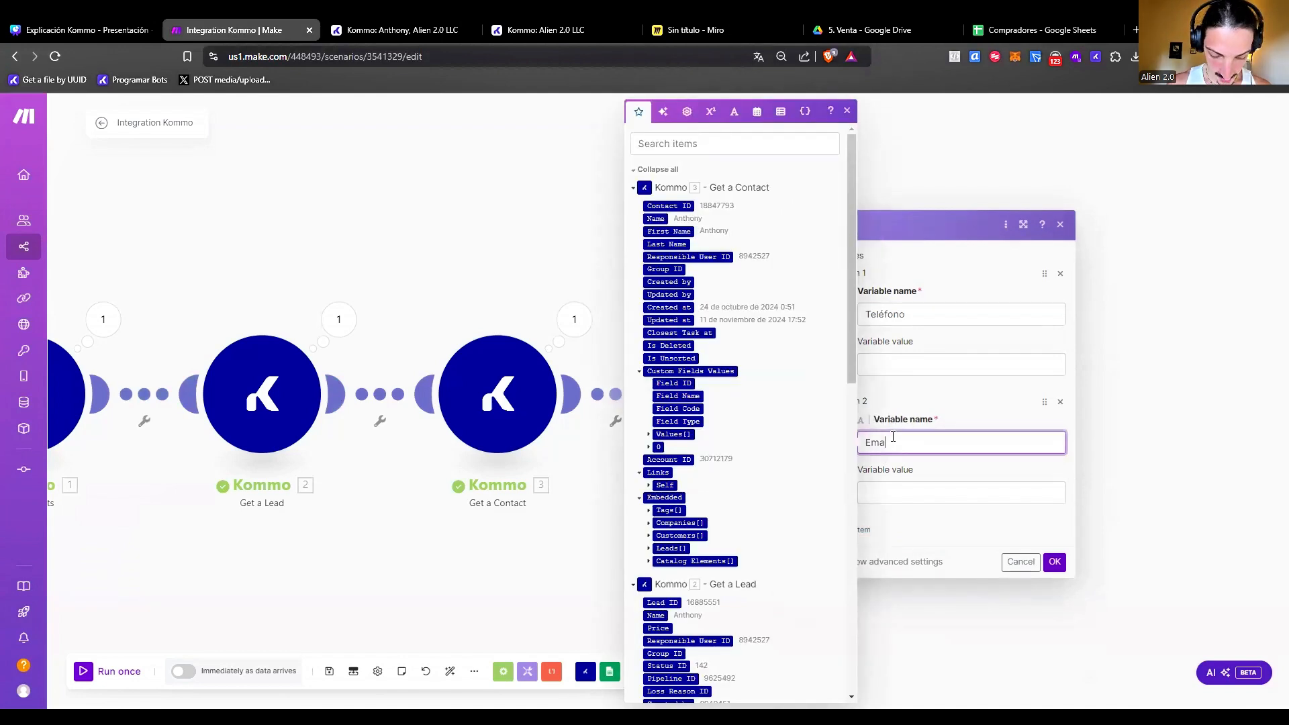
{"action": "left_click", "coordinate": [1055, 562]}
Cut the map formula out of the Número (B) field in the Google Sheets Add a Row module and confirm.
{"action": "left_click", "coordinate": [1000, 434]}
{"action": "scroll", "coordinate": [1107, 504], "scroll_direction": "down", "scroll_amount": 2}
{"action": "left_click_drag", "start_coordinate": [1261, 430], "coordinate": [1033, 456]}
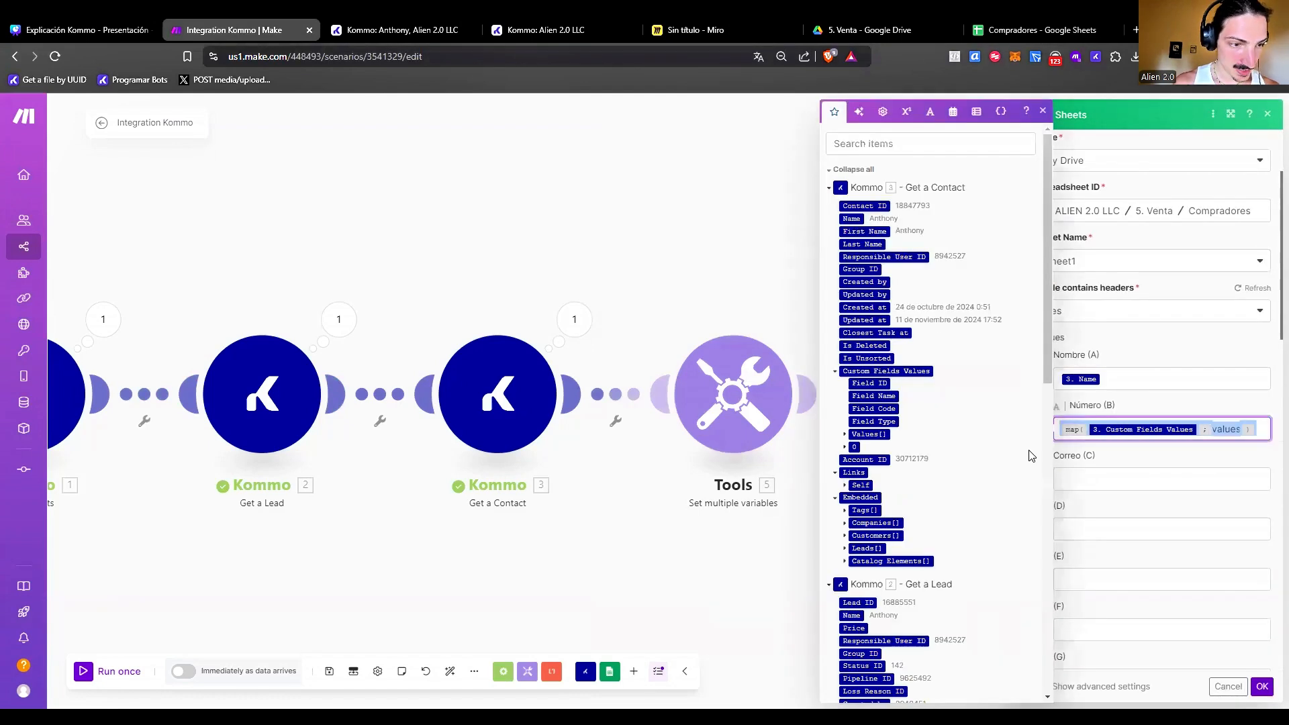
{"action": "key", "text": "ctrl+x"}
{"action": "left_click", "coordinate": [1263, 689]}
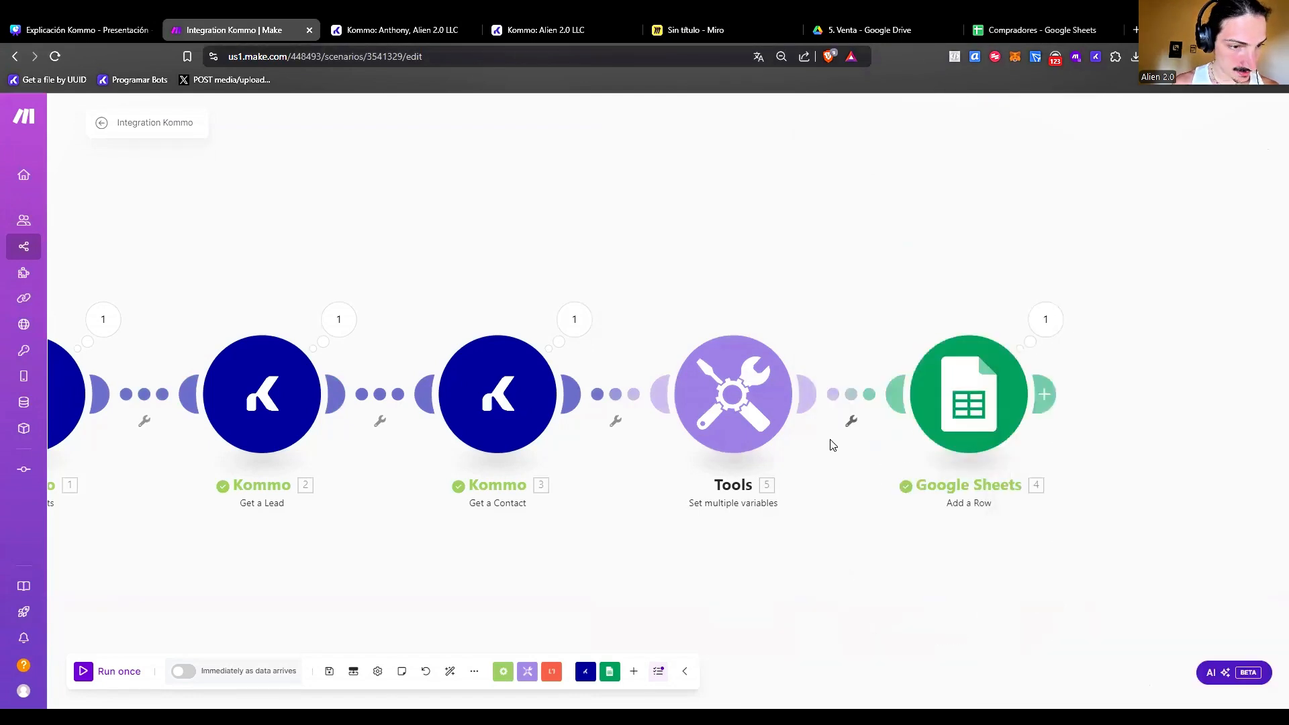
Paste the map formula as the value of the Teléfono variable in the Tools module, check it and confirm.
{"action": "left_click", "coordinate": [762, 415]}
{"action": "left_click", "coordinate": [889, 374]}
{"action": "key", "text": "ctrl+v"}
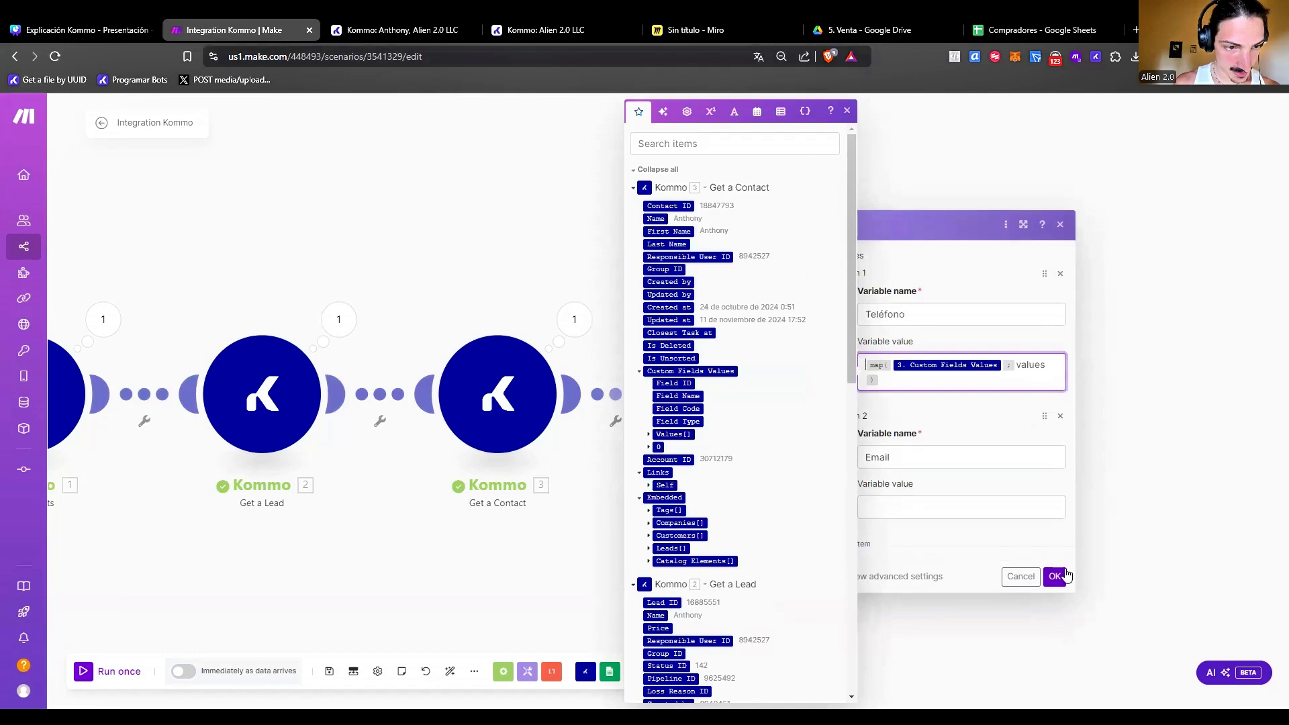
{"action": "left_click", "coordinate": [1055, 576]}
{"action": "left_click", "coordinate": [755, 420]}
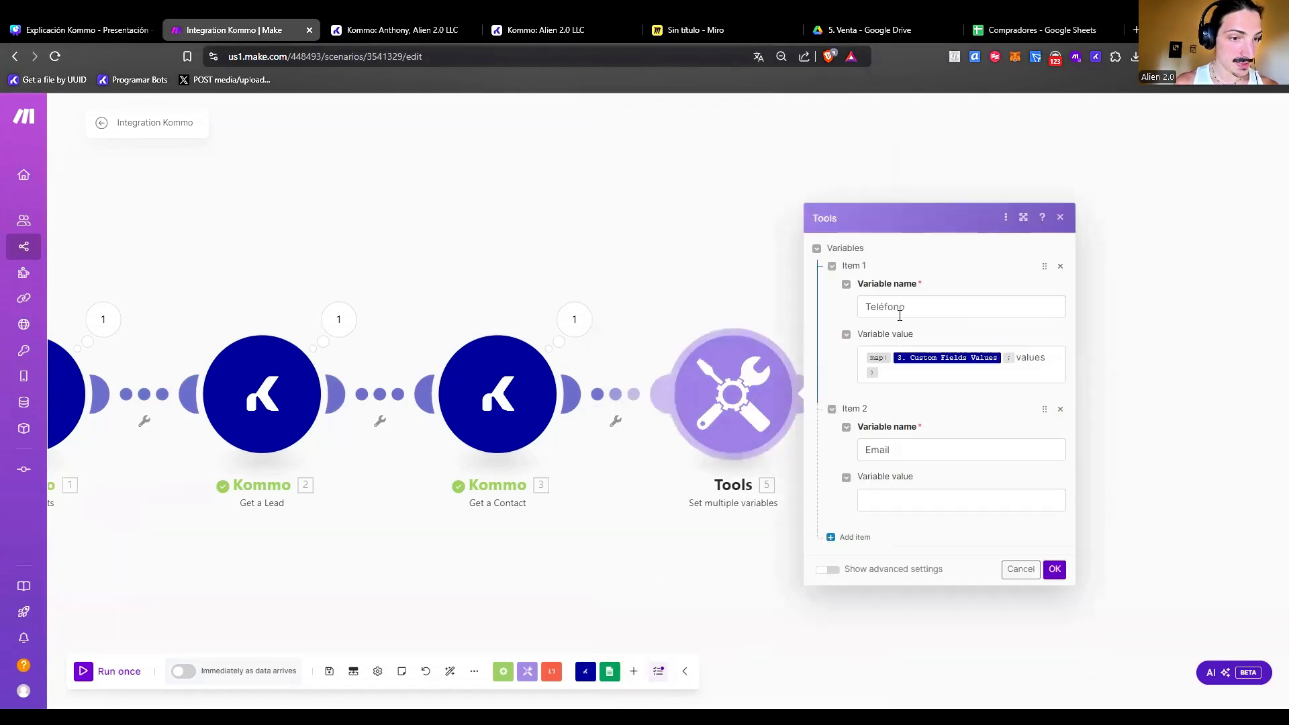
{"action": "left_click", "coordinate": [1055, 570]}
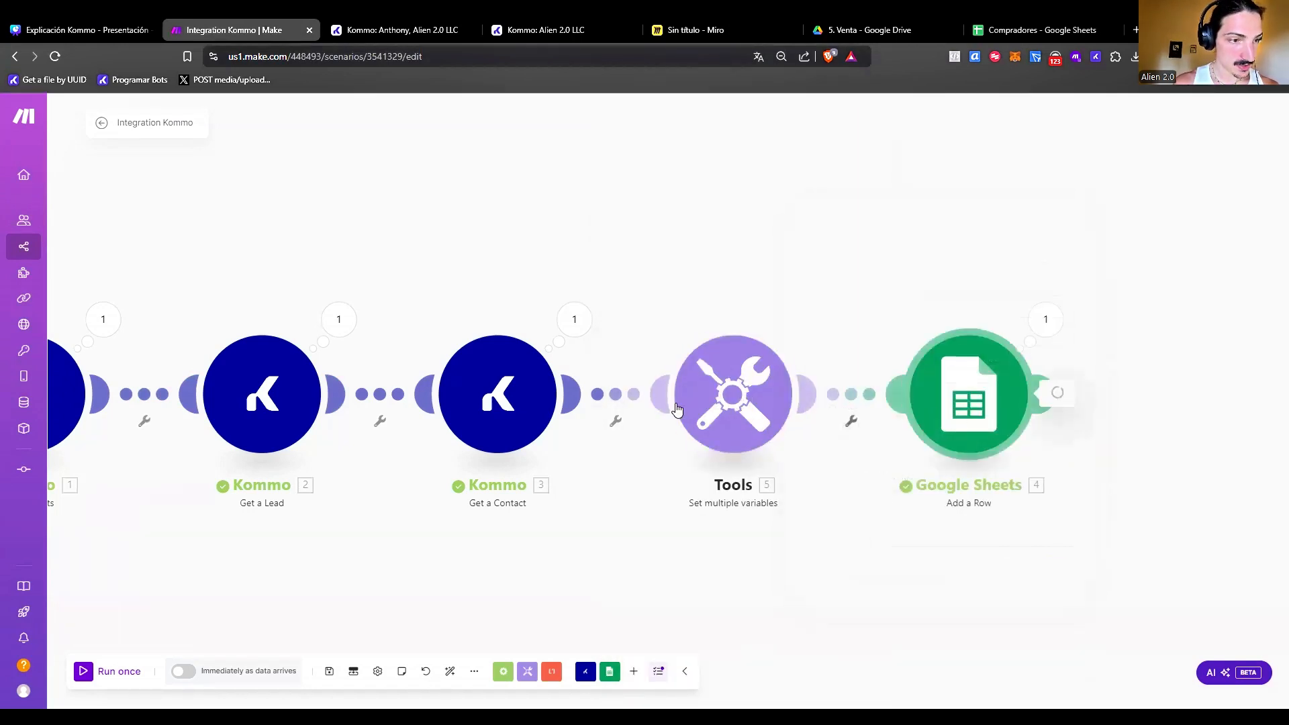
Map the Tools variable Teléfono to the Número (B) field of Google Sheets Add a Row and confirm.
{"action": "left_click", "coordinate": [969, 396]}
{"action": "left_click", "coordinate": [860, 205]}
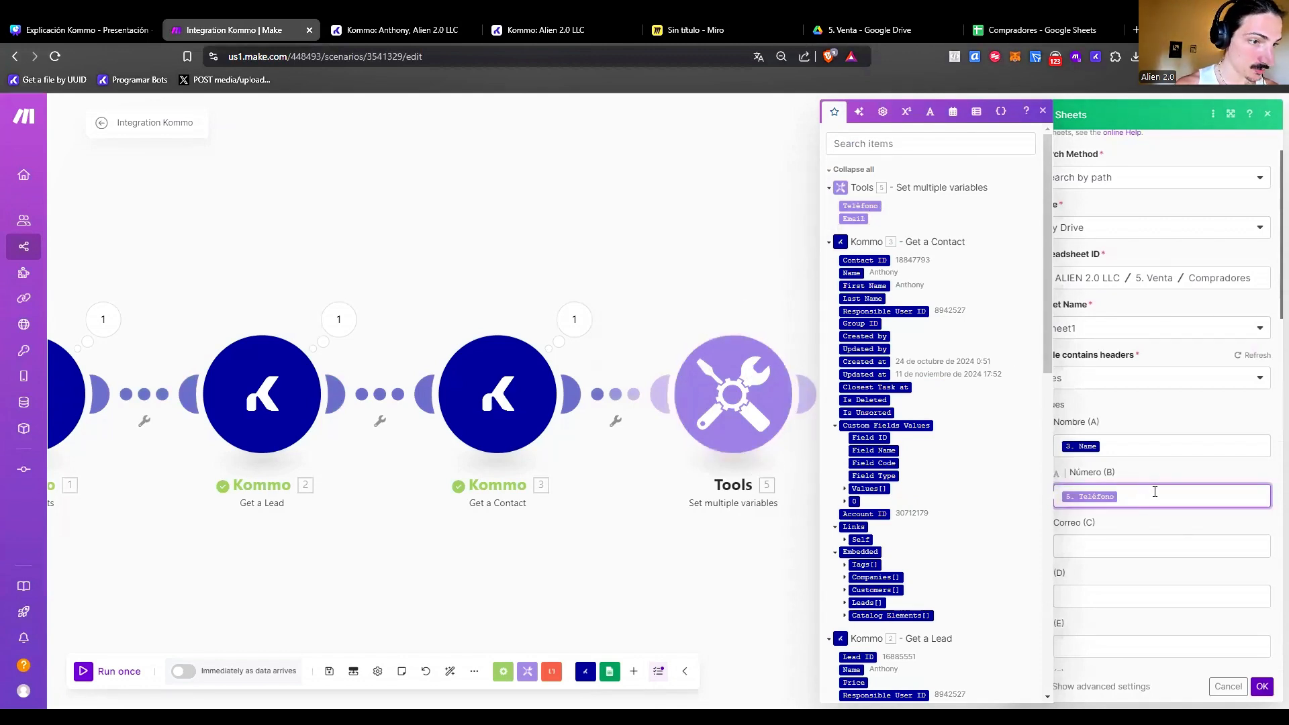
{"action": "left_click", "coordinate": [1262, 686]}
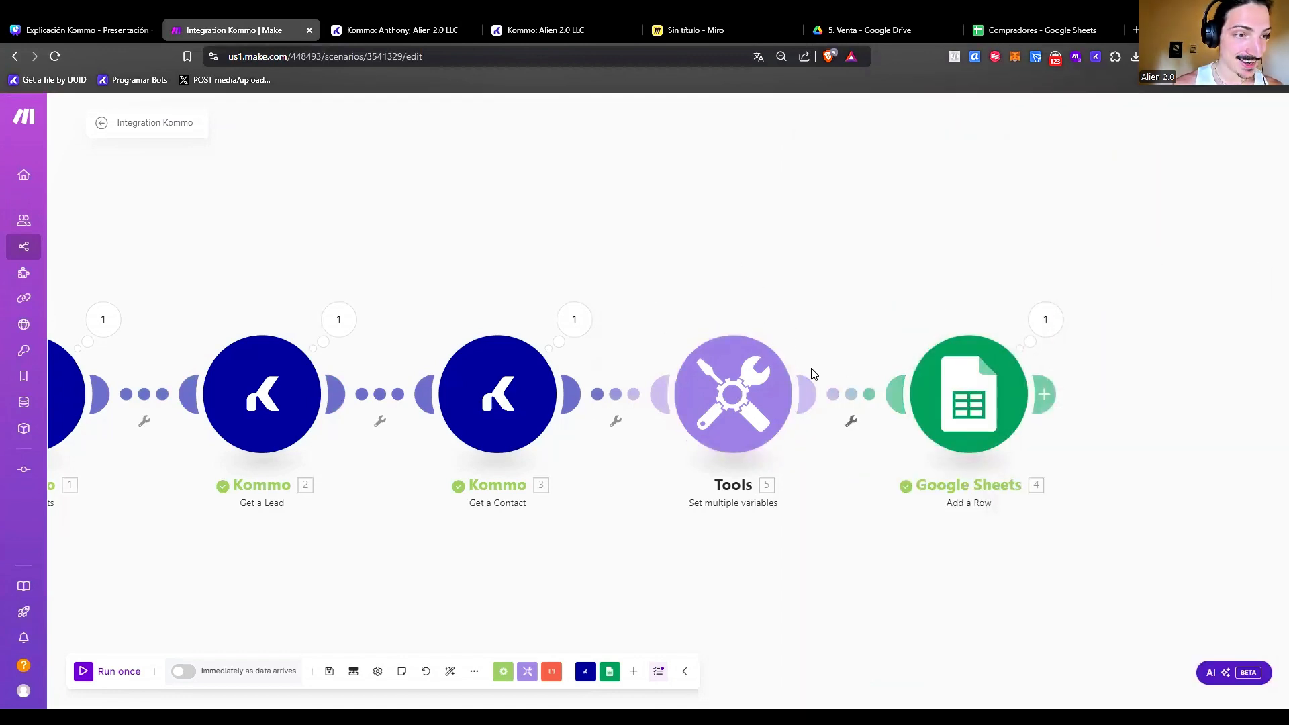
Run the scenario once and, in Kommo, save the lead's status as Contacto inicial and again as Logrado con éxito.
{"action": "left_click", "coordinate": [93, 671]}
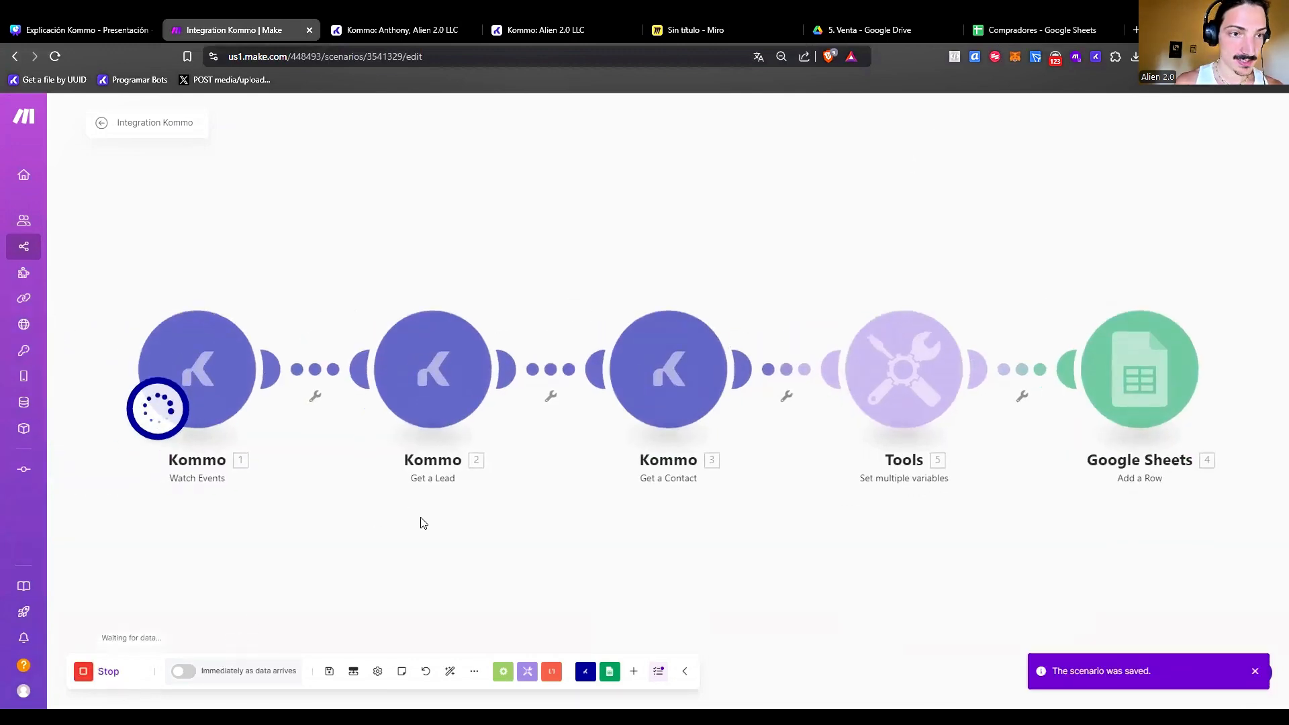
{"action": "key", "text": "ctrl+Tab"}
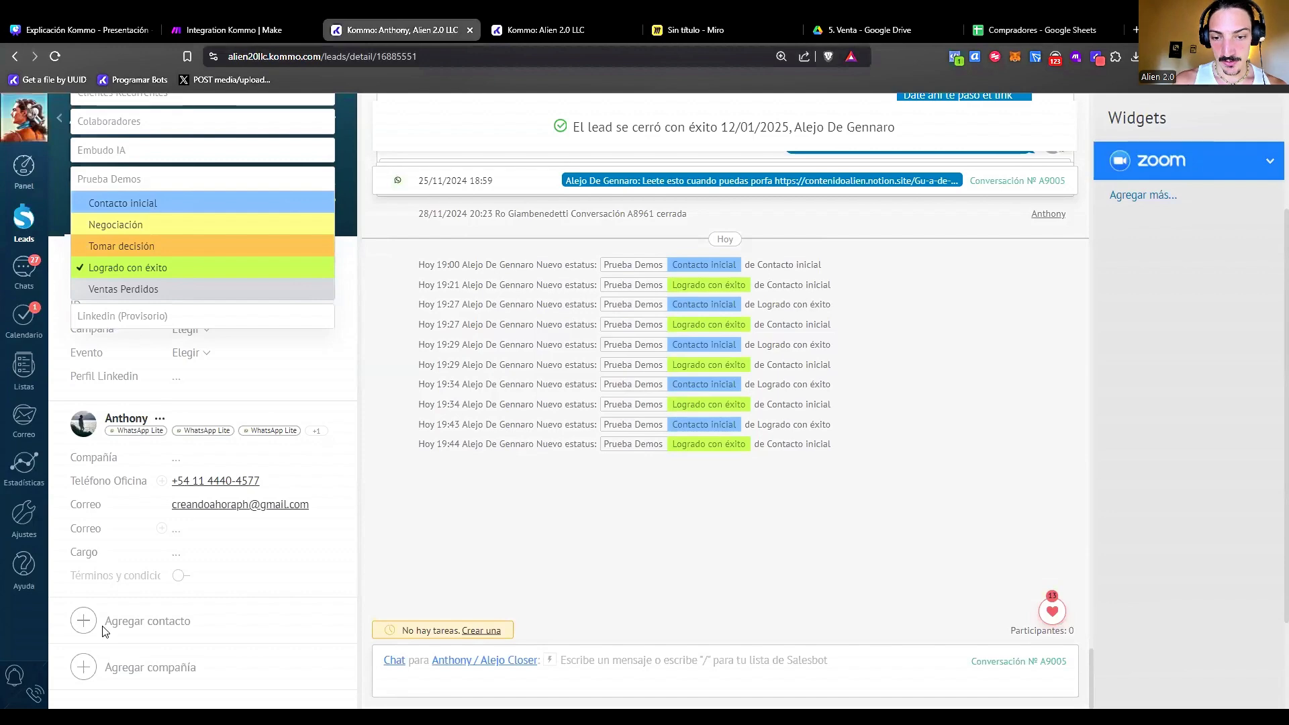
{"action": "left_click", "coordinate": [123, 203]}
{"action": "left_click", "coordinate": [106, 684]}
{"action": "left_click", "coordinate": [176, 188]}
{"action": "left_click", "coordinate": [134, 267]}
{"action": "left_click", "coordinate": [93, 688]}
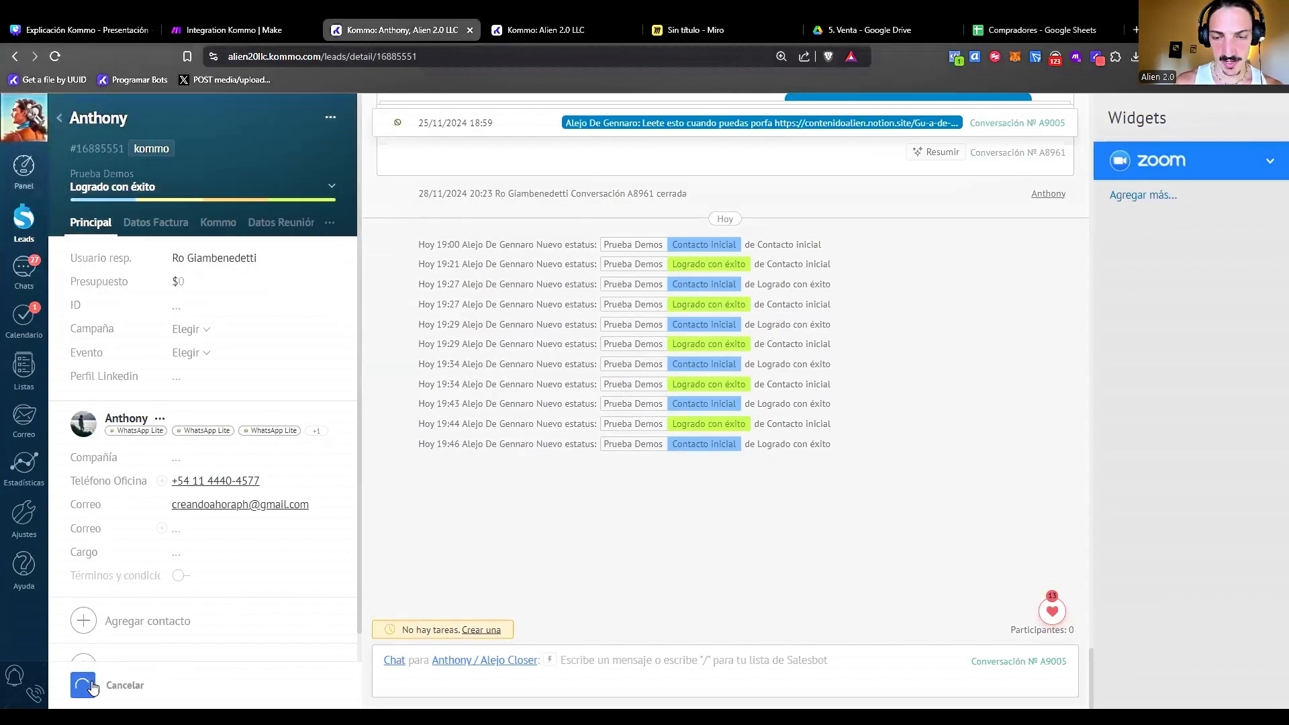
Return to Make and inspect both arrays inside the Teléfono output of the Tools operation, down to their value fields.
{"action": "key", "text": "ctrl+shift+Tab"}
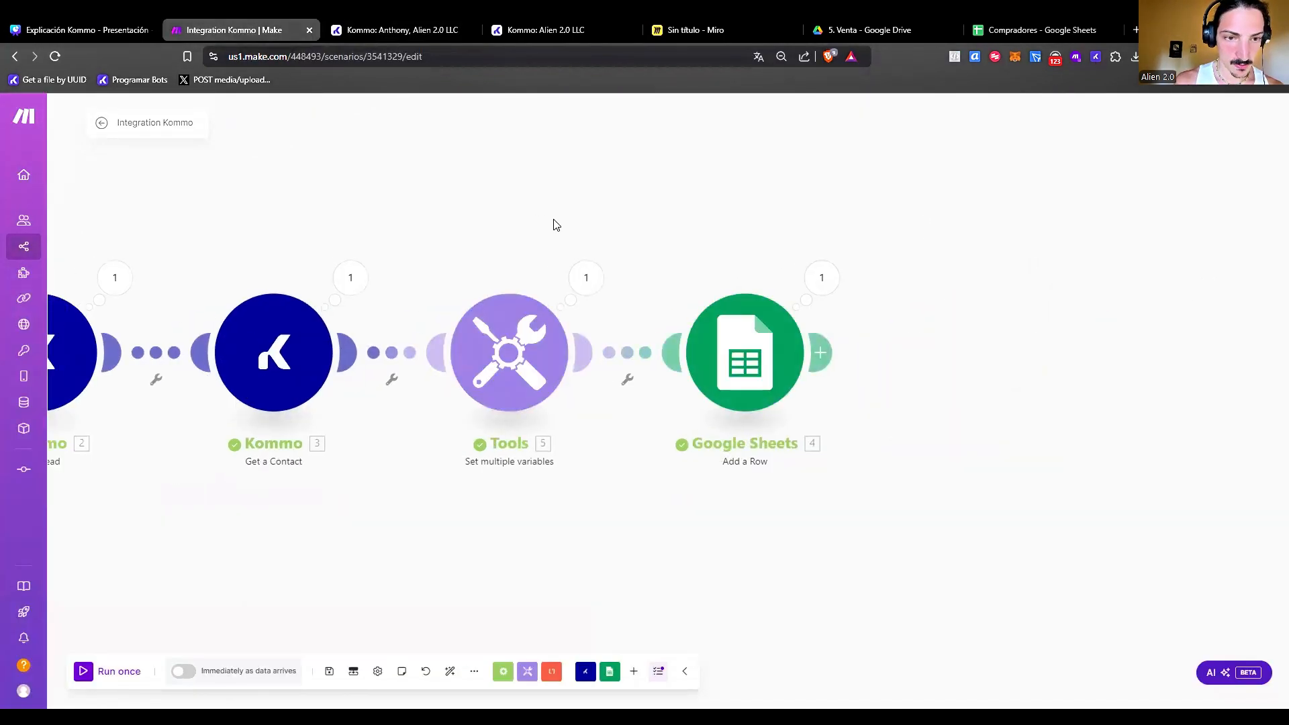
{"action": "left_click", "coordinate": [586, 278]}
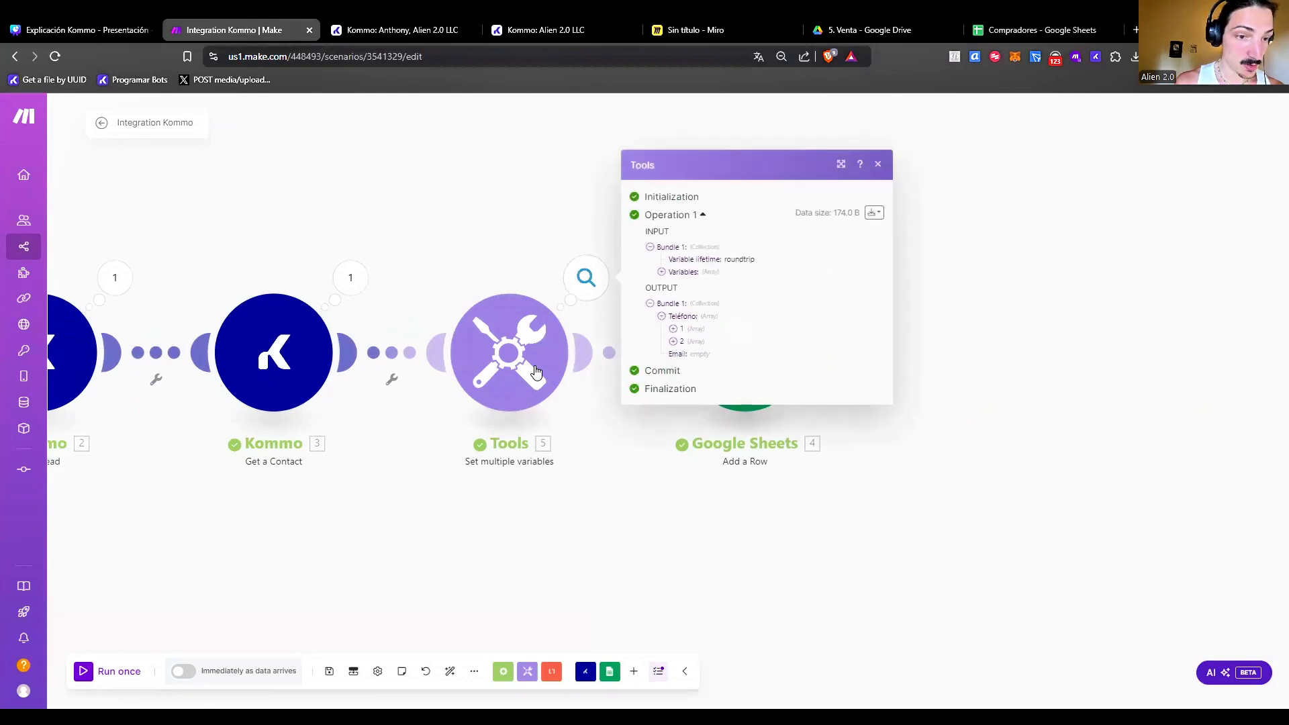
{"action": "left_click", "coordinate": [535, 372]}
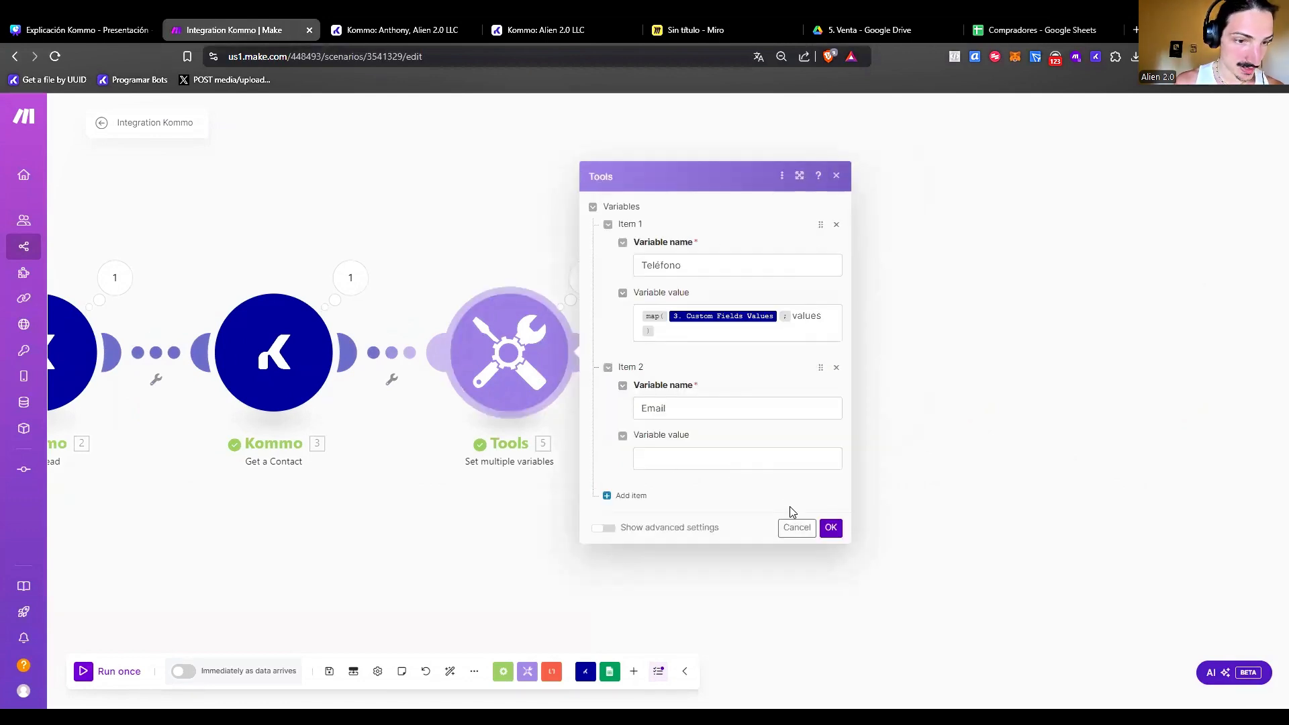
{"action": "left_click", "coordinate": [796, 528]}
{"action": "left_click", "coordinate": [586, 278]}
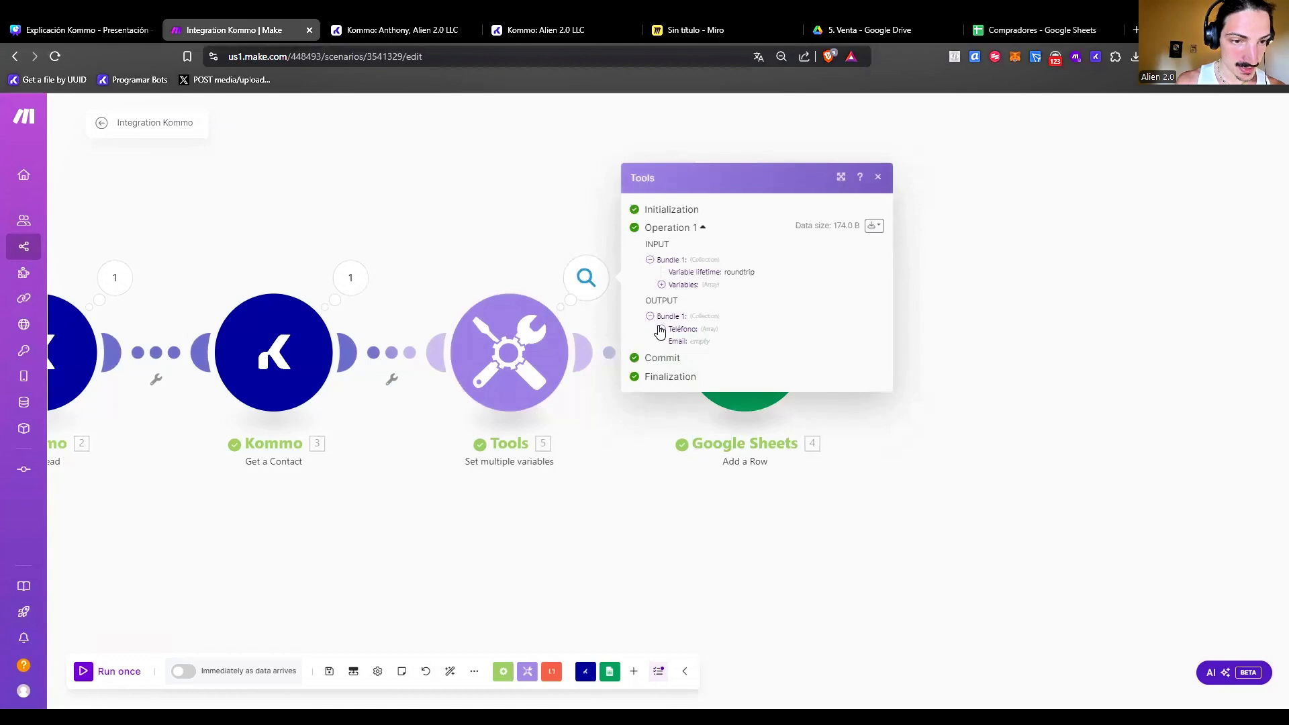
{"action": "left_click", "coordinate": [661, 329]}
{"action": "left_click", "coordinate": [674, 329]}
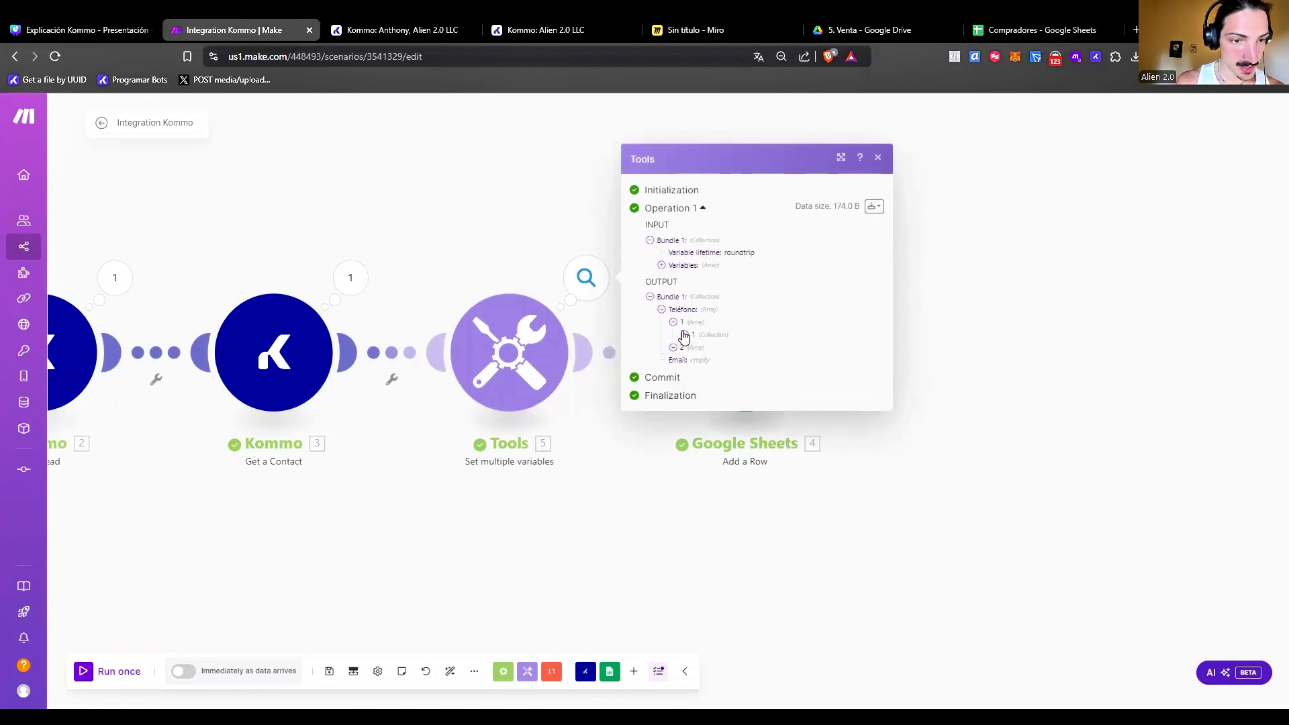
{"action": "left_click", "coordinate": [685, 335]}
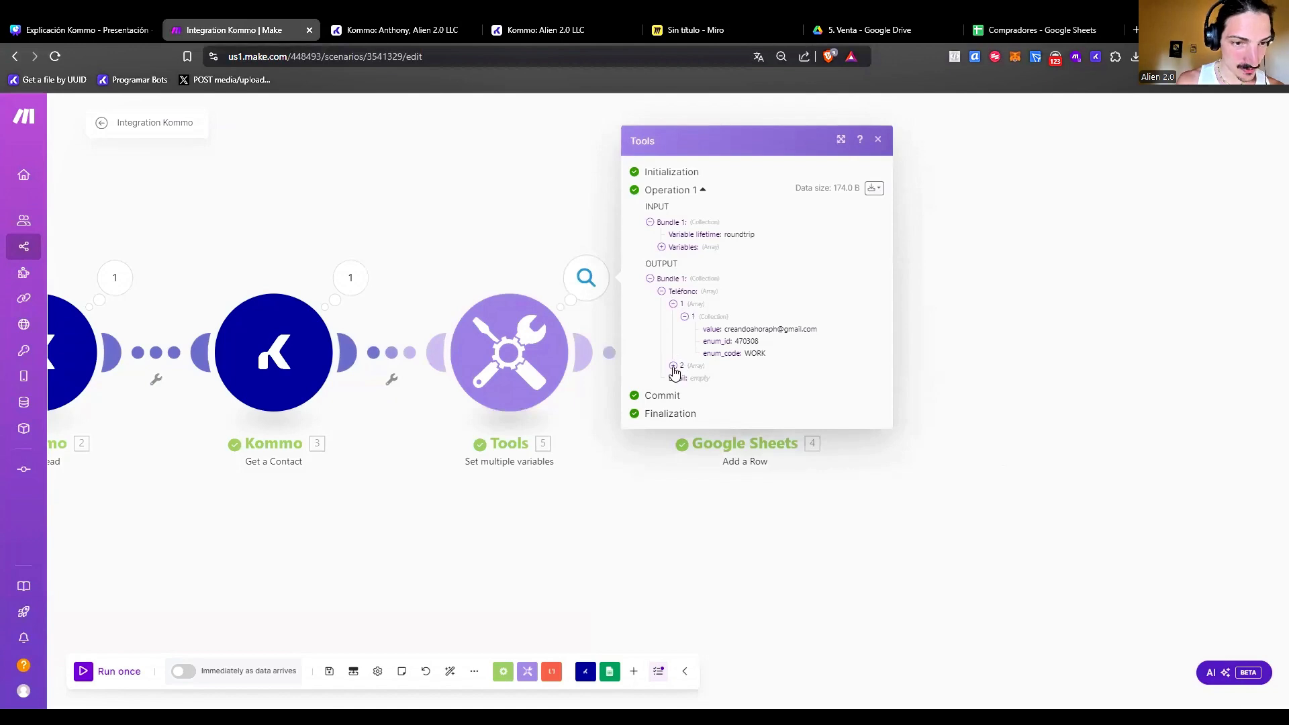
{"action": "left_click", "coordinate": [673, 366]}
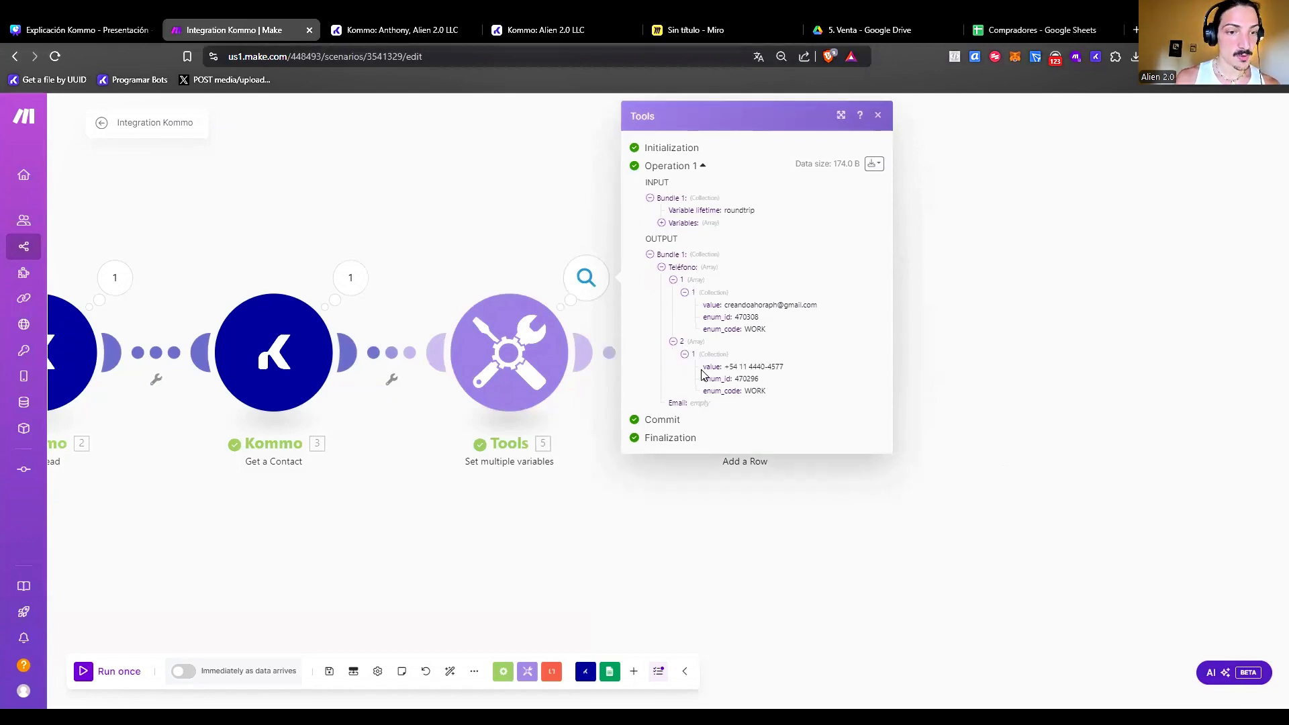
{"action": "left_click_drag", "start_coordinate": [703, 370], "coordinate": [781, 396]}
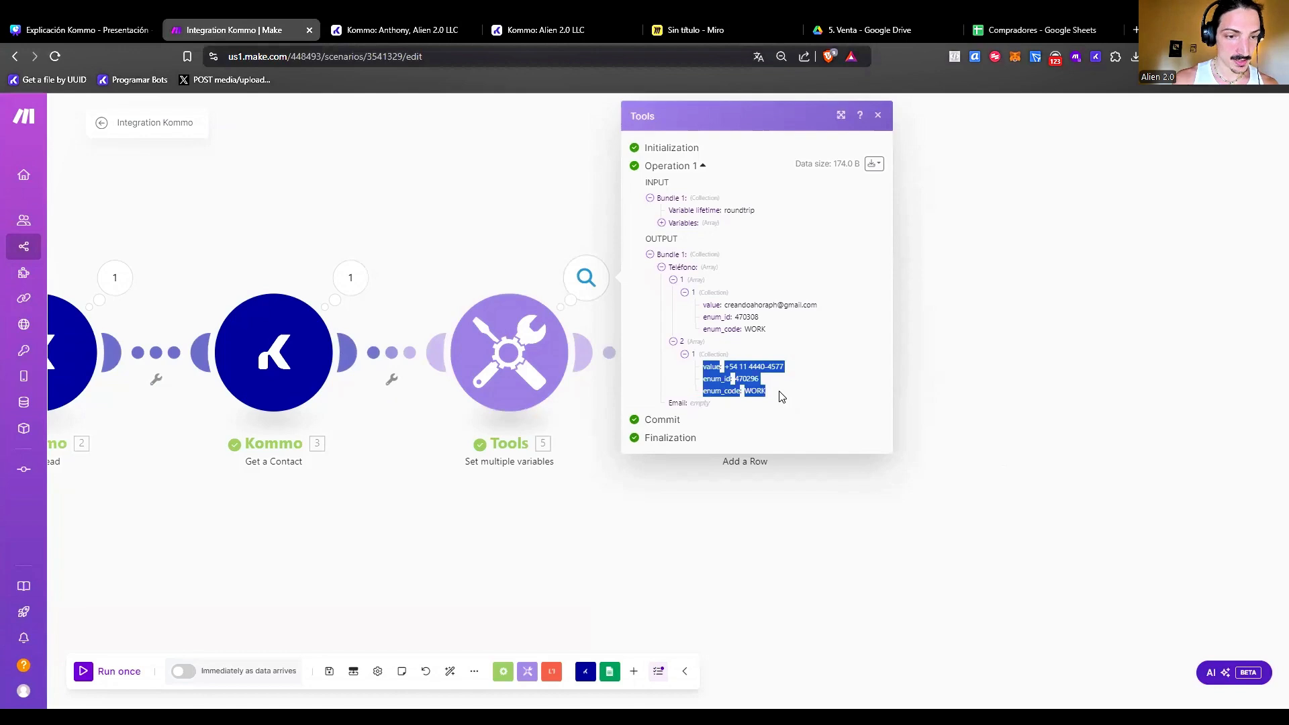
Switch to Miro and copy the email's values array from the contact JSON into a new text beside it.
{"action": "left_click", "coordinate": [691, 29]}
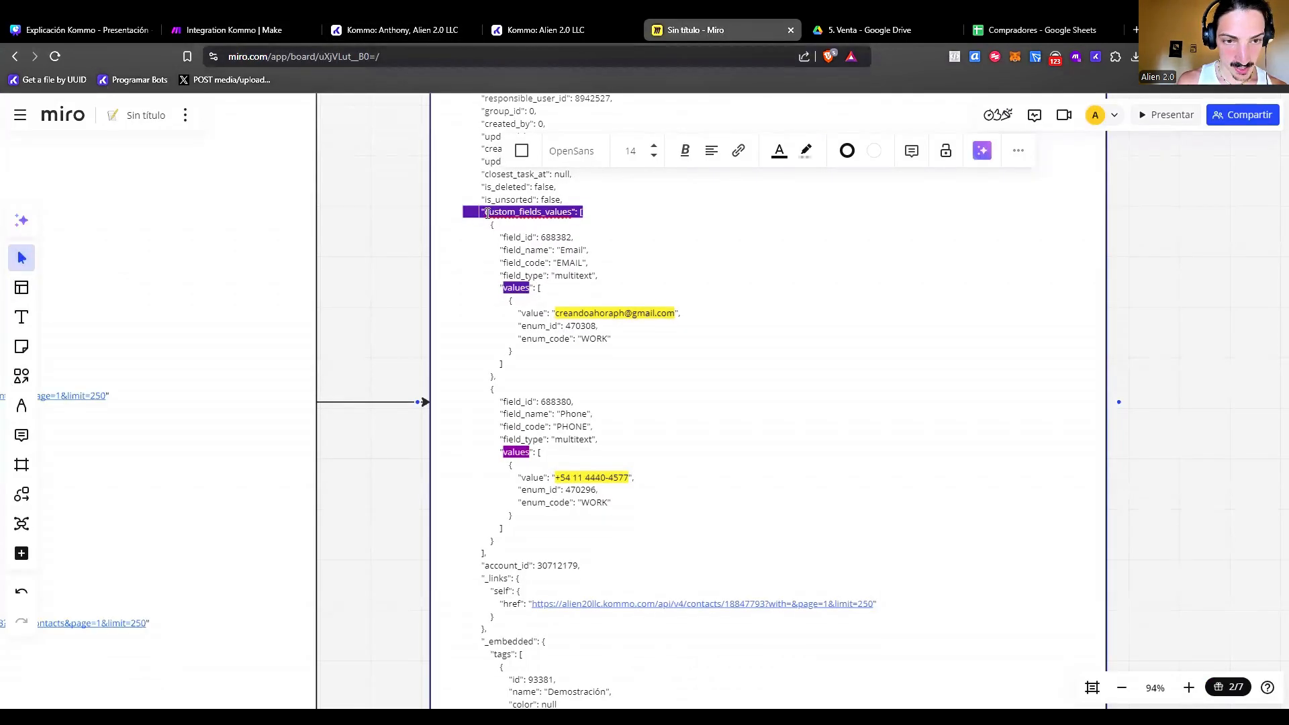
{"action": "left_click", "coordinate": [500, 283]}
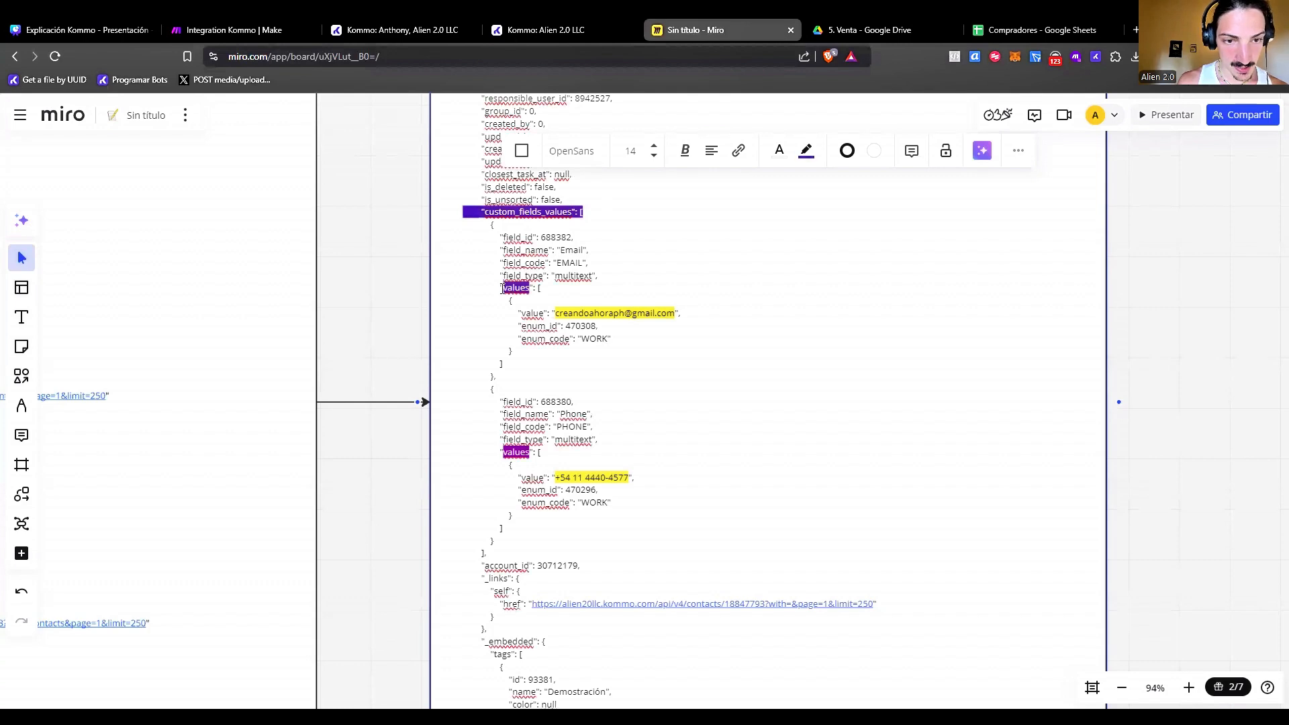
{"action": "left_click", "coordinate": [503, 289]}
{"action": "left_click", "coordinate": [543, 350], "text": "shift"}
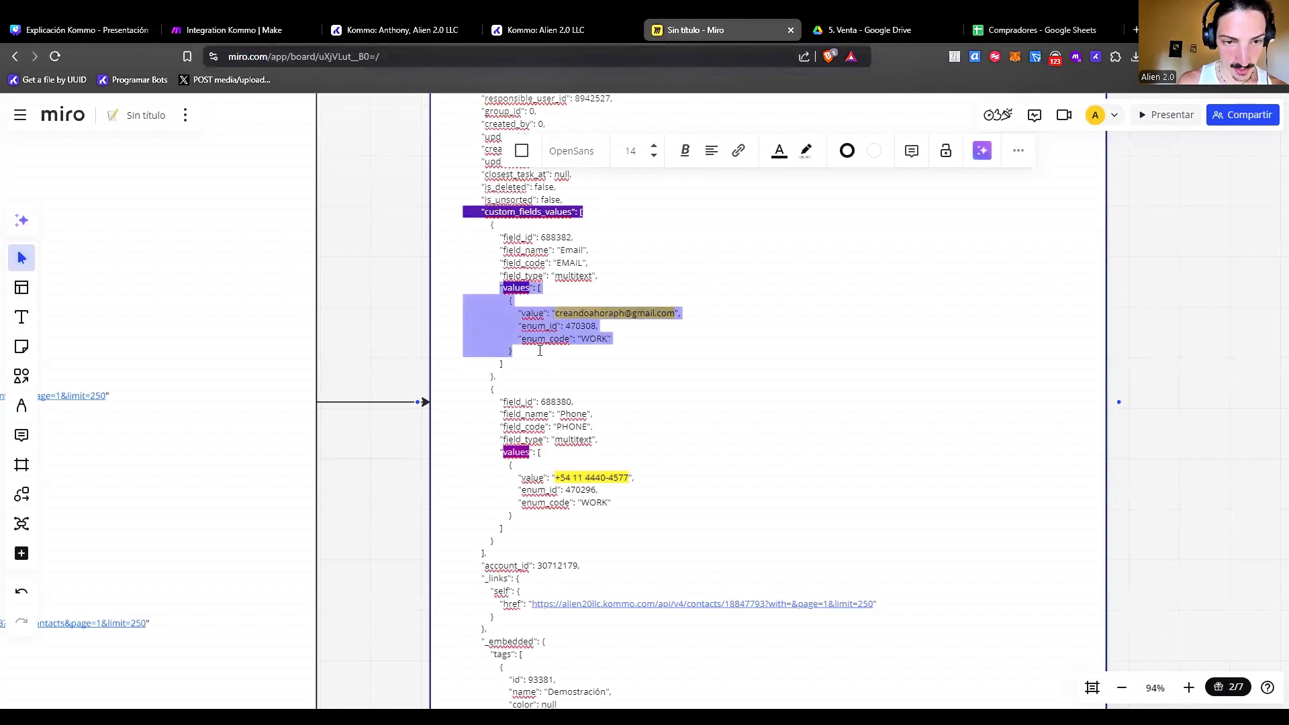
{"action": "left_click_drag", "start_coordinate": [497, 451], "coordinate": [543, 517]}
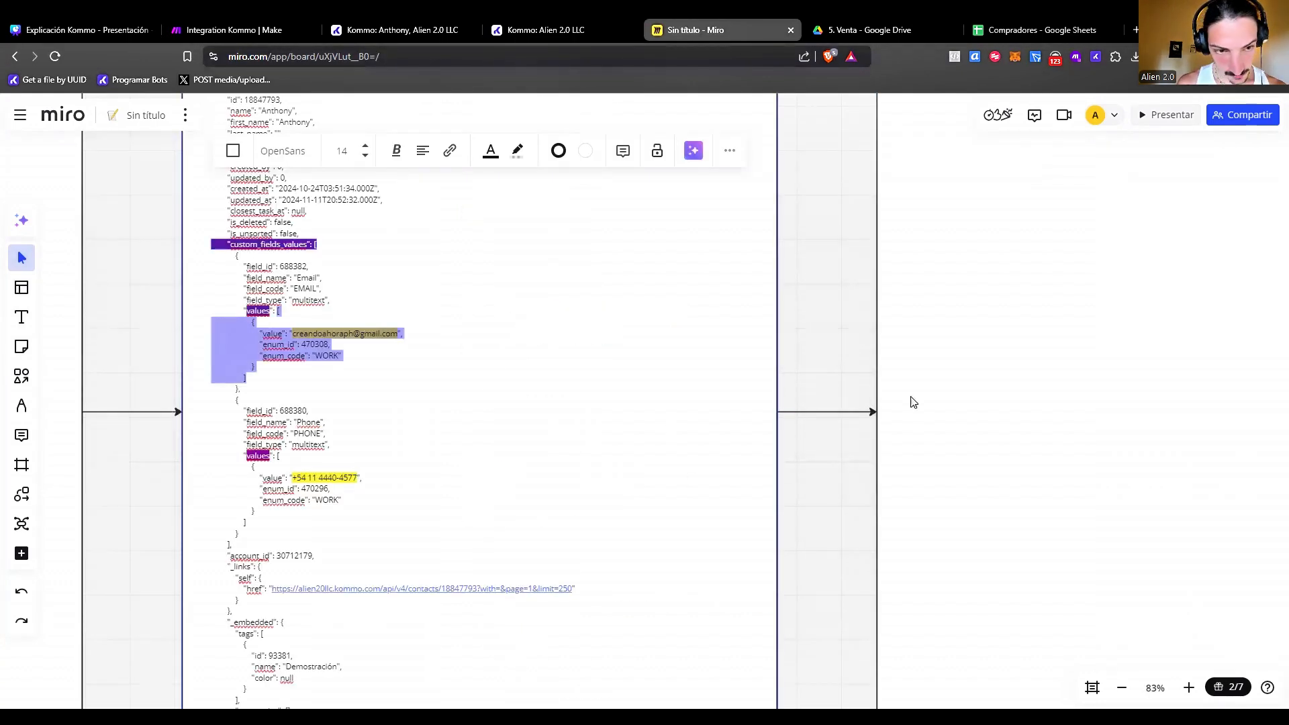
{"action": "left_click", "coordinate": [913, 402]}
{"action": "key", "text": "ctrl+v"}
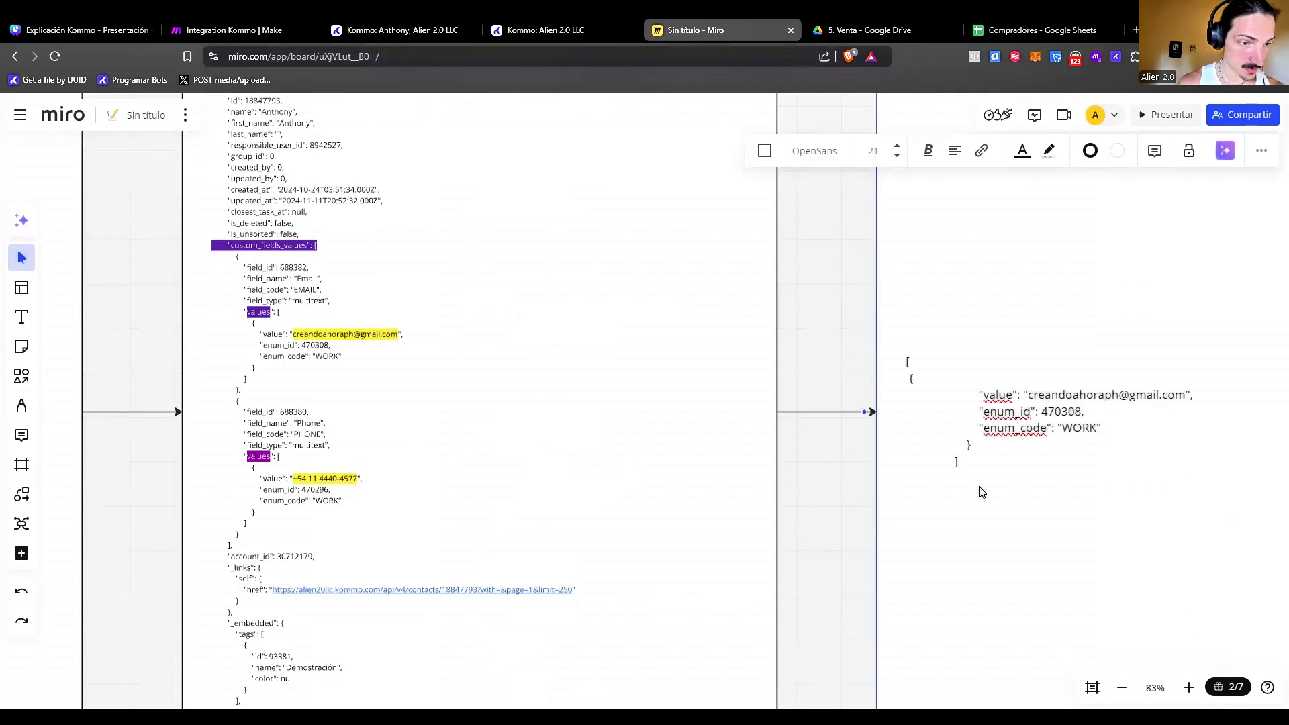
Copy the phone's values block from the contact JSON and append it below the email array in the new text.
{"action": "left_click_drag", "start_coordinate": [280, 457], "coordinate": [309, 508]}
{"action": "key", "text": "ctrl+c"}
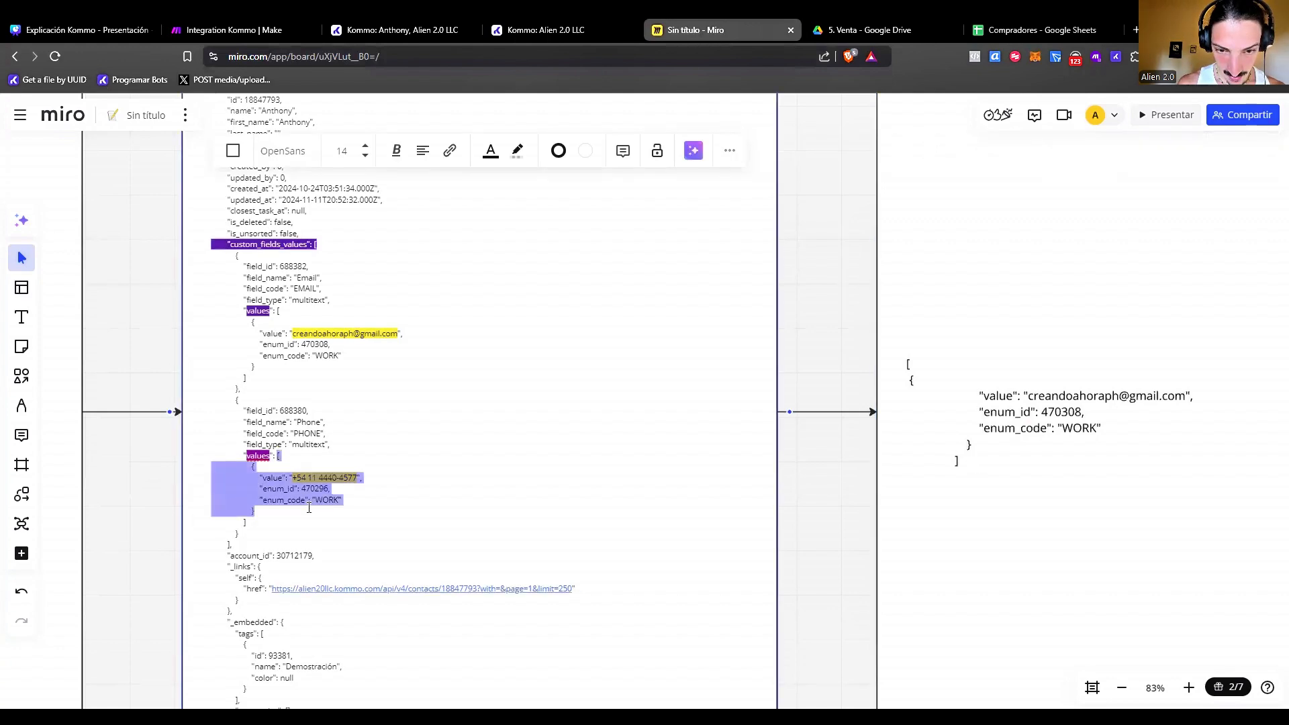
{"action": "double_click", "coordinate": [985, 463]}
{"action": "key", "text": "ctrl+v"}
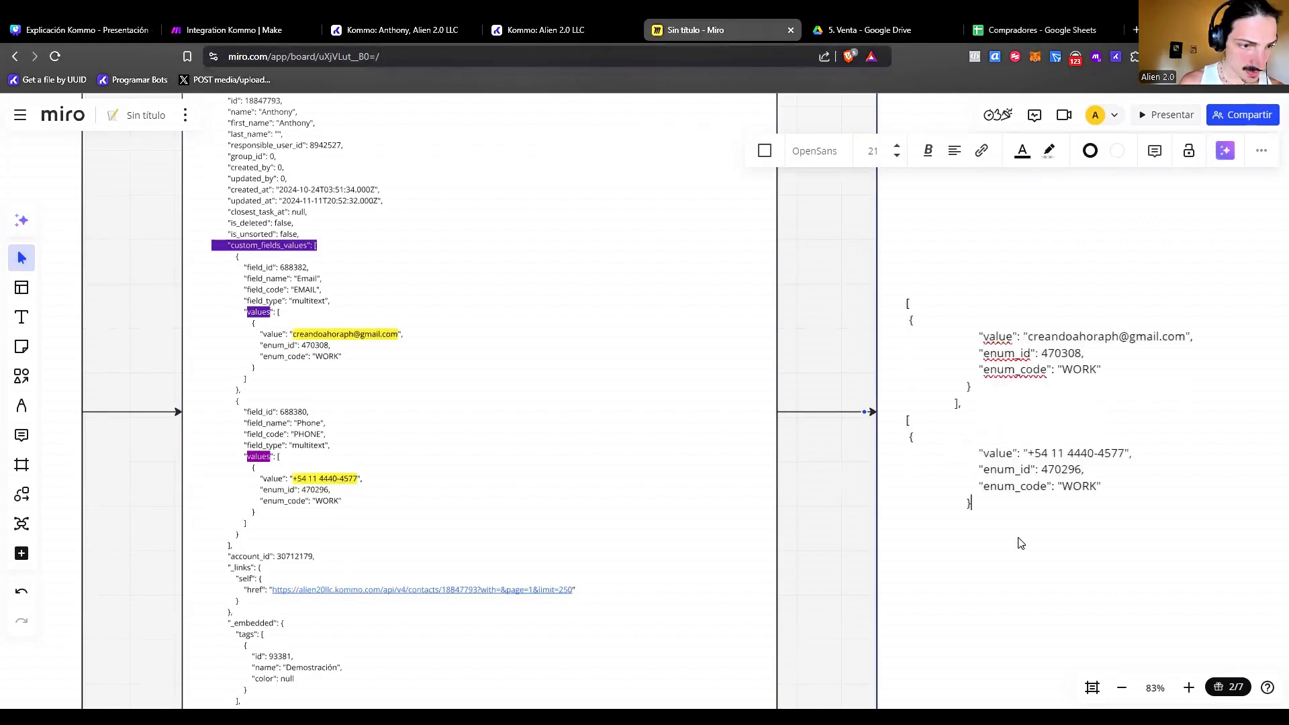
{"action": "left_click", "coordinate": [1017, 535]}
Examine the phone object in the copied arrays, marking its value line and its enum_id and enum_code lines.
{"action": "left_click", "coordinate": [1047, 349]}
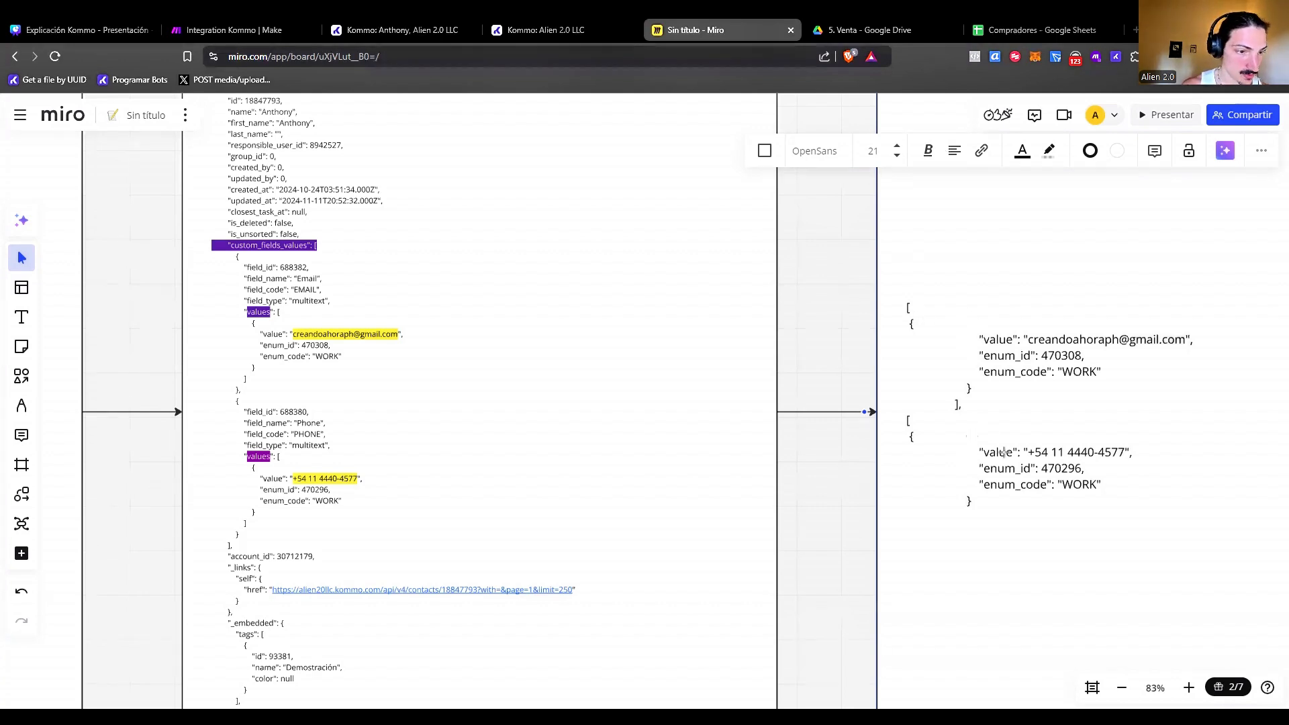
{"action": "left_click_drag", "start_coordinate": [1150, 513], "coordinate": [967, 431]}
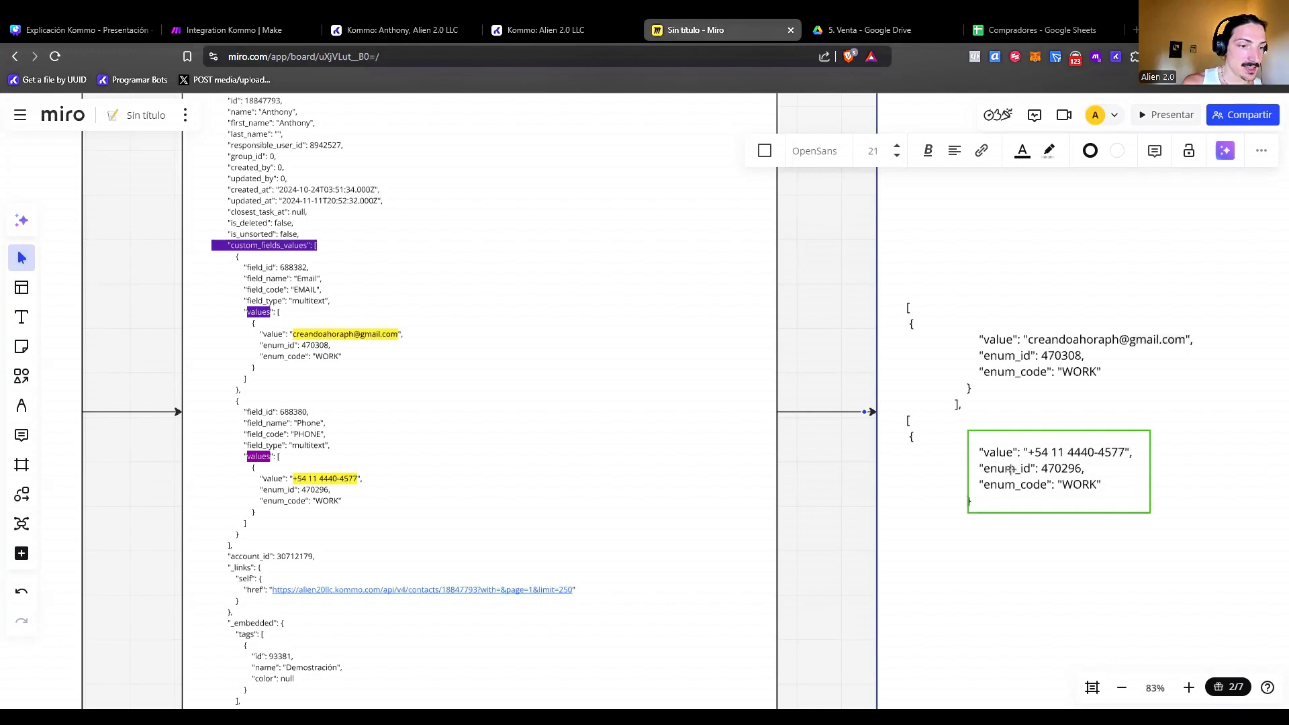
{"action": "left_click_drag", "start_coordinate": [977, 443], "coordinate": [1137, 462]}
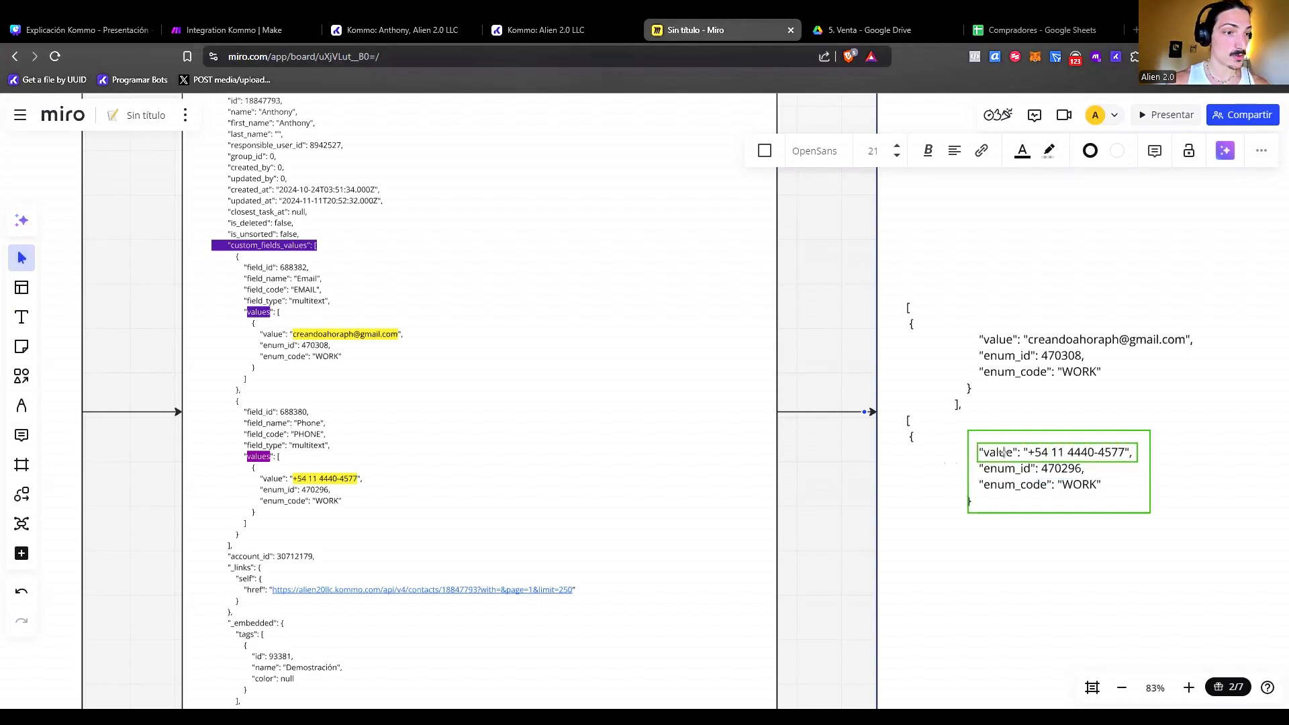
{"action": "left_click_drag", "start_coordinate": [979, 462], "coordinate": [1111, 495]}
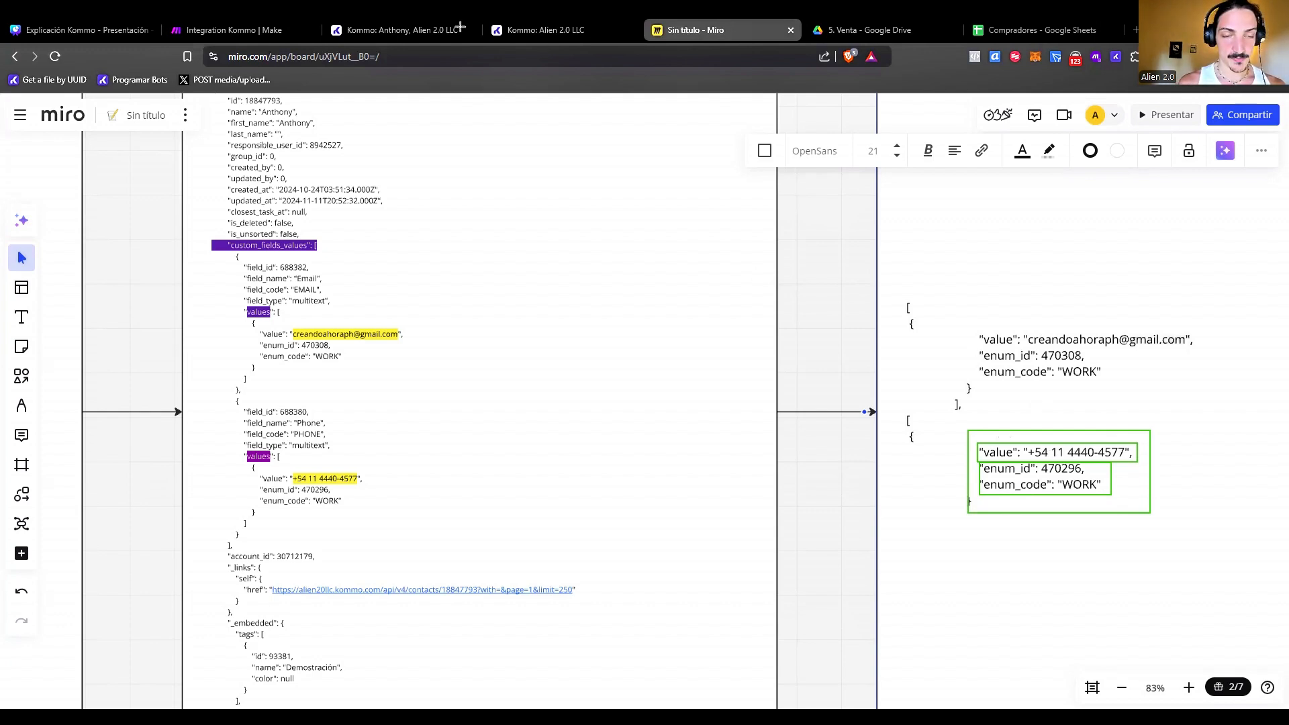
Return to Make and set the map key in the Teléfono variable of the Tools module to values.1.value.
{"action": "left_click", "coordinate": [231, 29]}
{"action": "left_click", "coordinate": [457, 220]}
{"action": "left_click", "coordinate": [490, 400]}
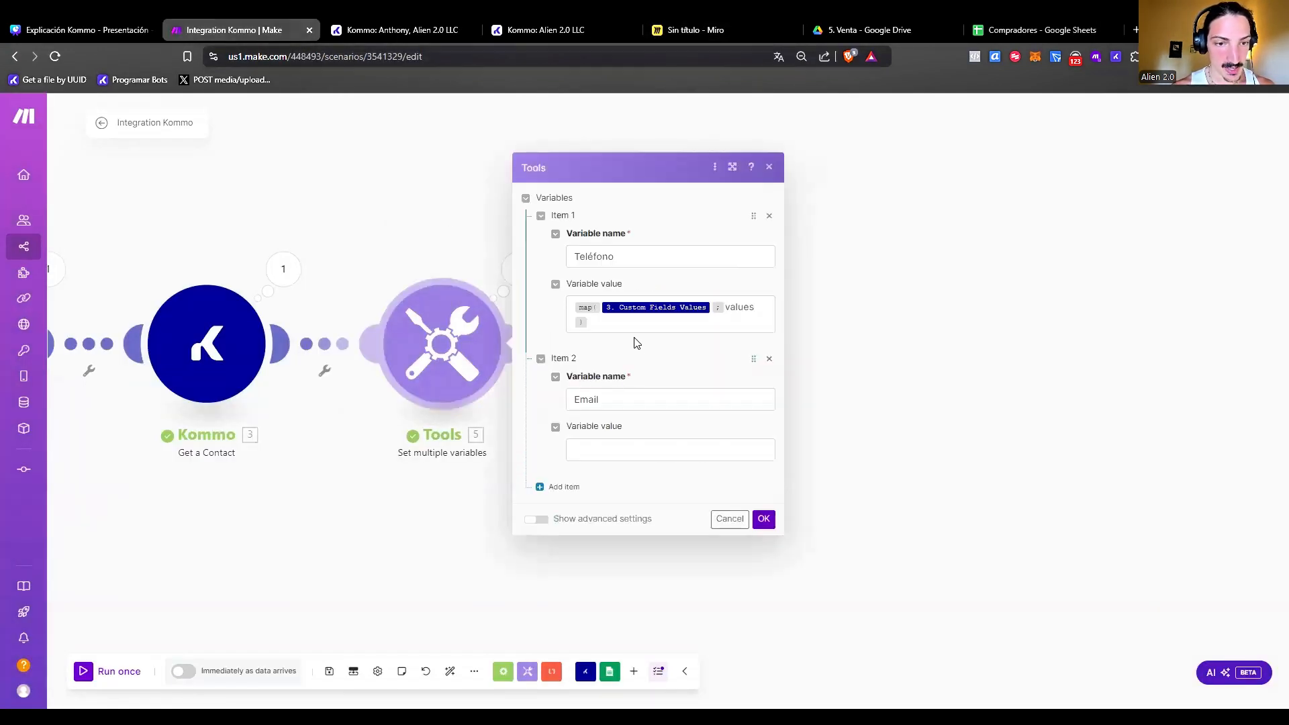
{"action": "left_click", "coordinate": [620, 315]}
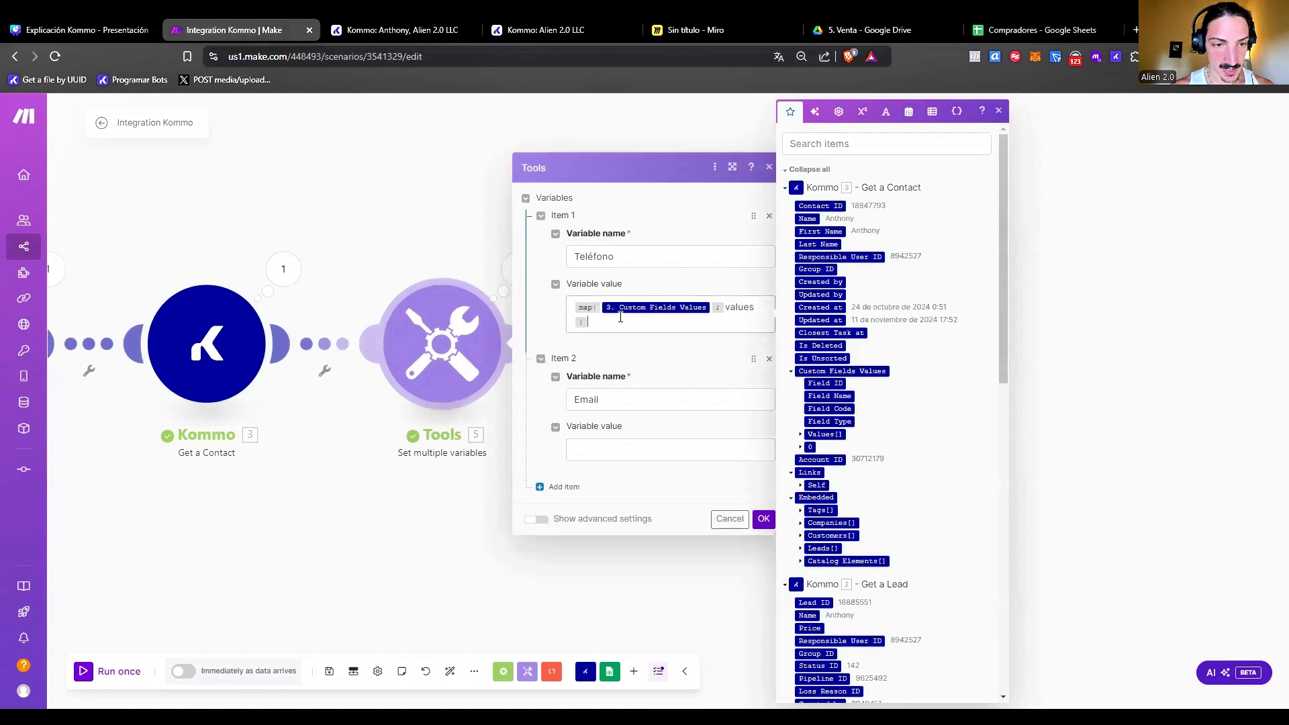
{"action": "double_click", "coordinate": [732, 308]}
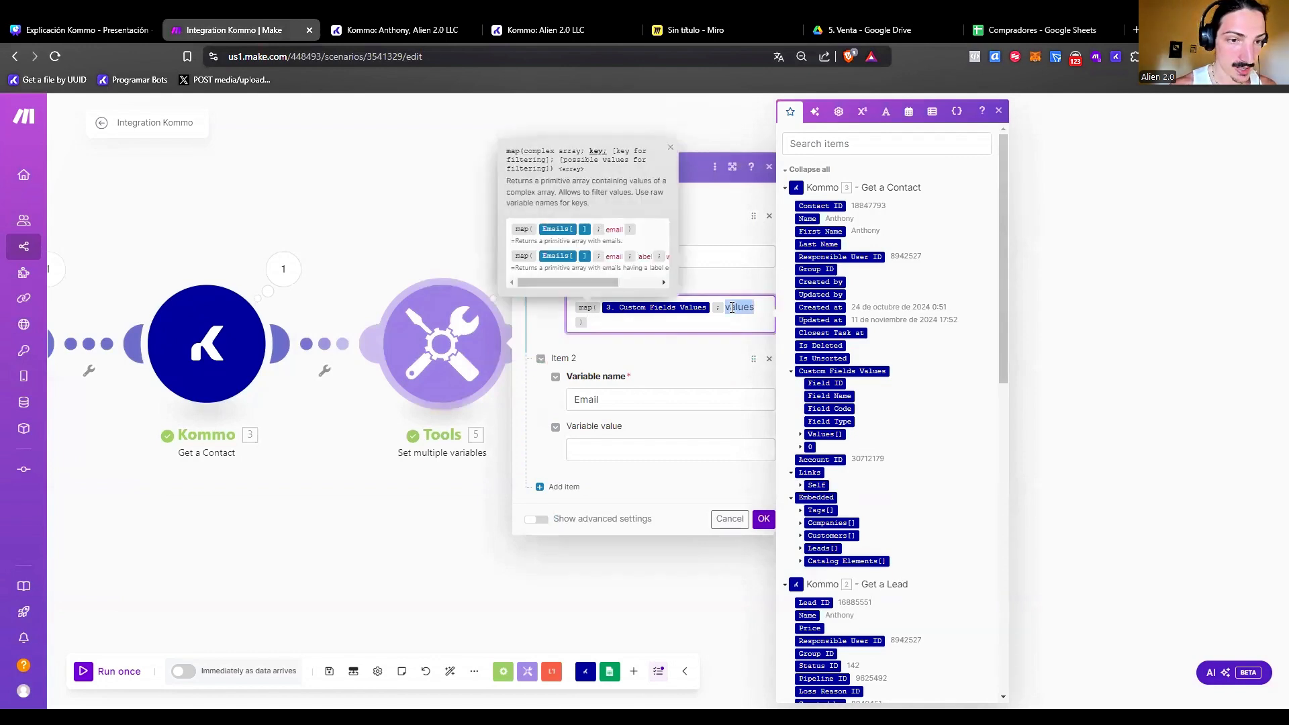
{"action": "left_click", "coordinate": [759, 309]}
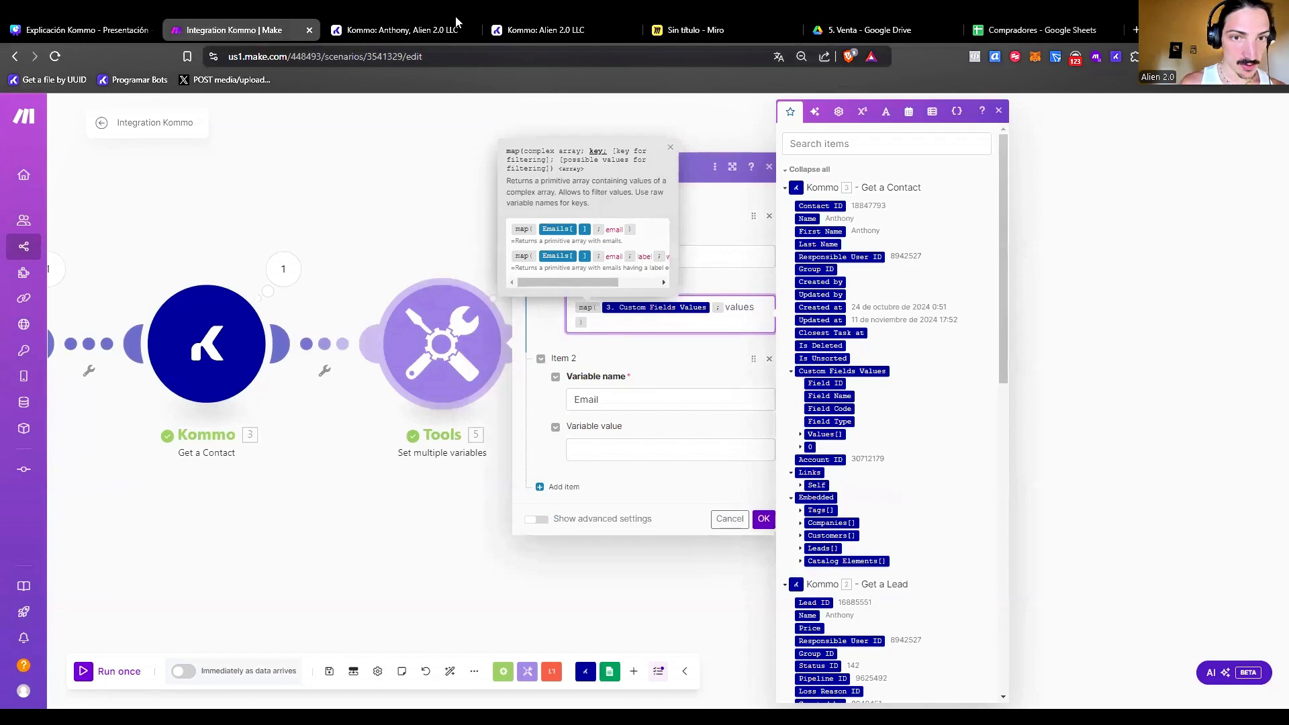
{"action": "left_click", "coordinate": [696, 30]}
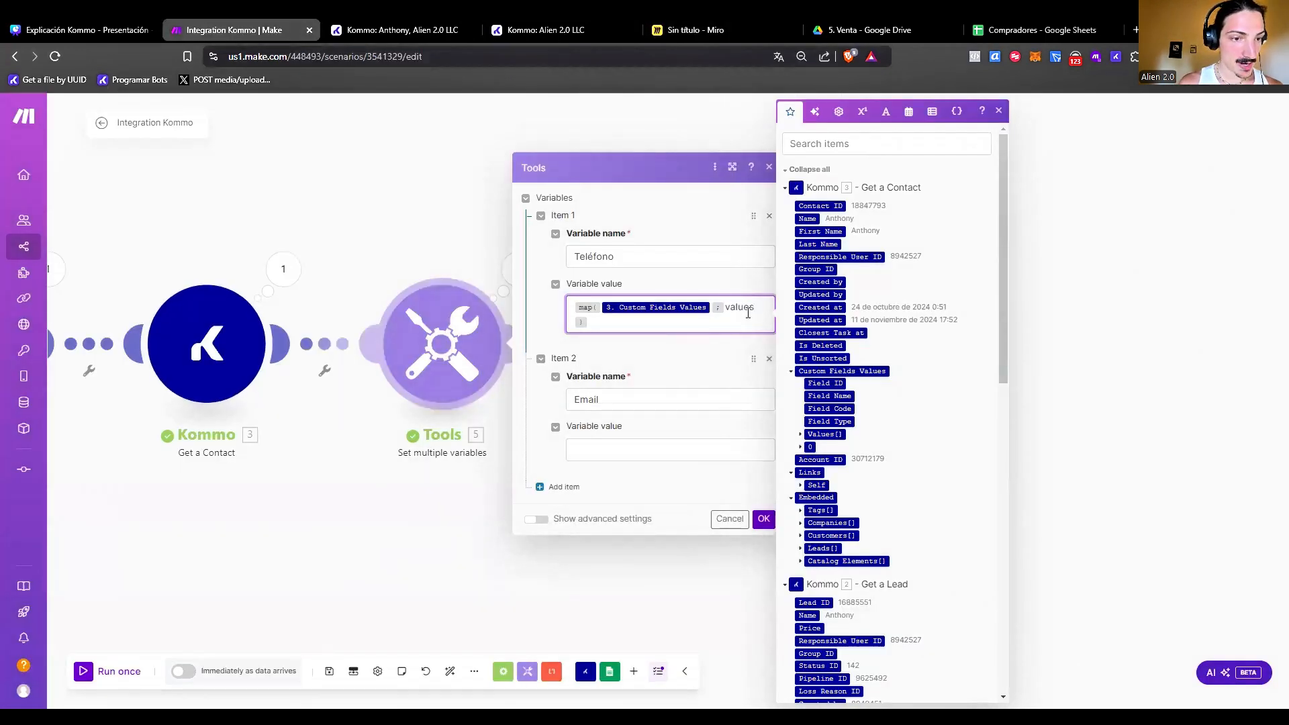
{"action": "type", "text": ";"}
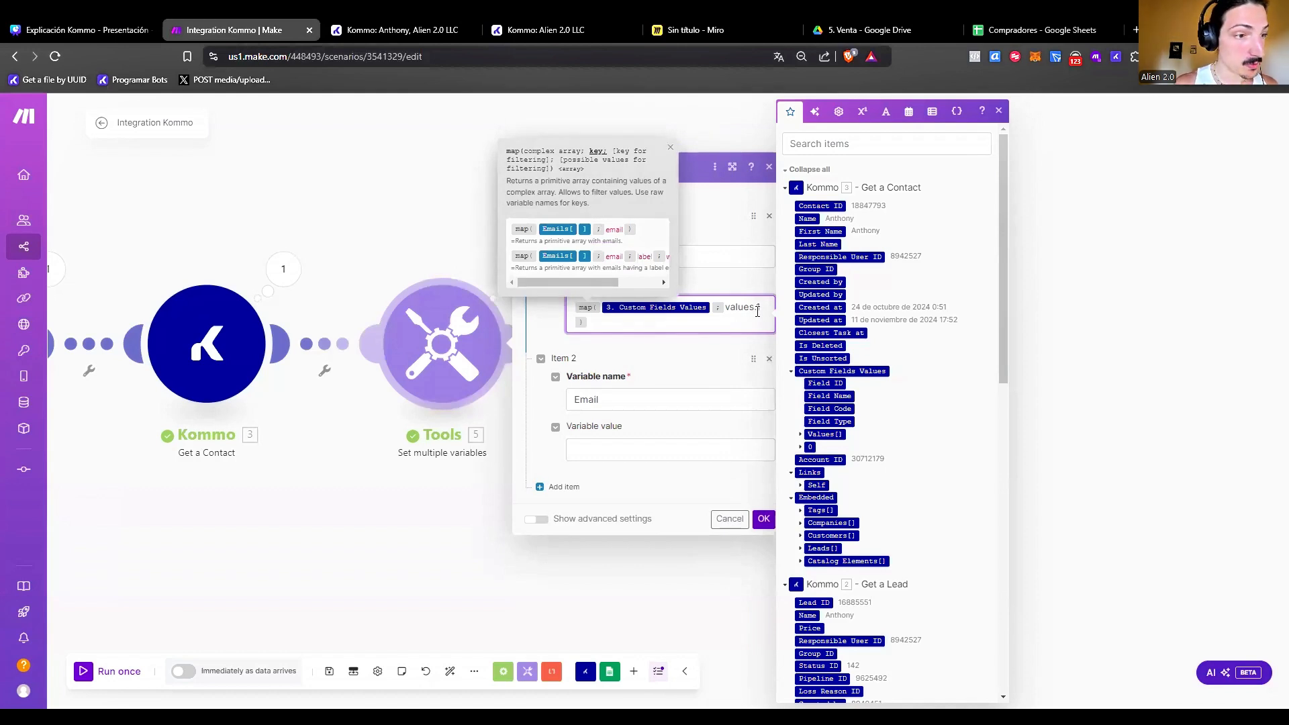
{"action": "type", "text": "1."}
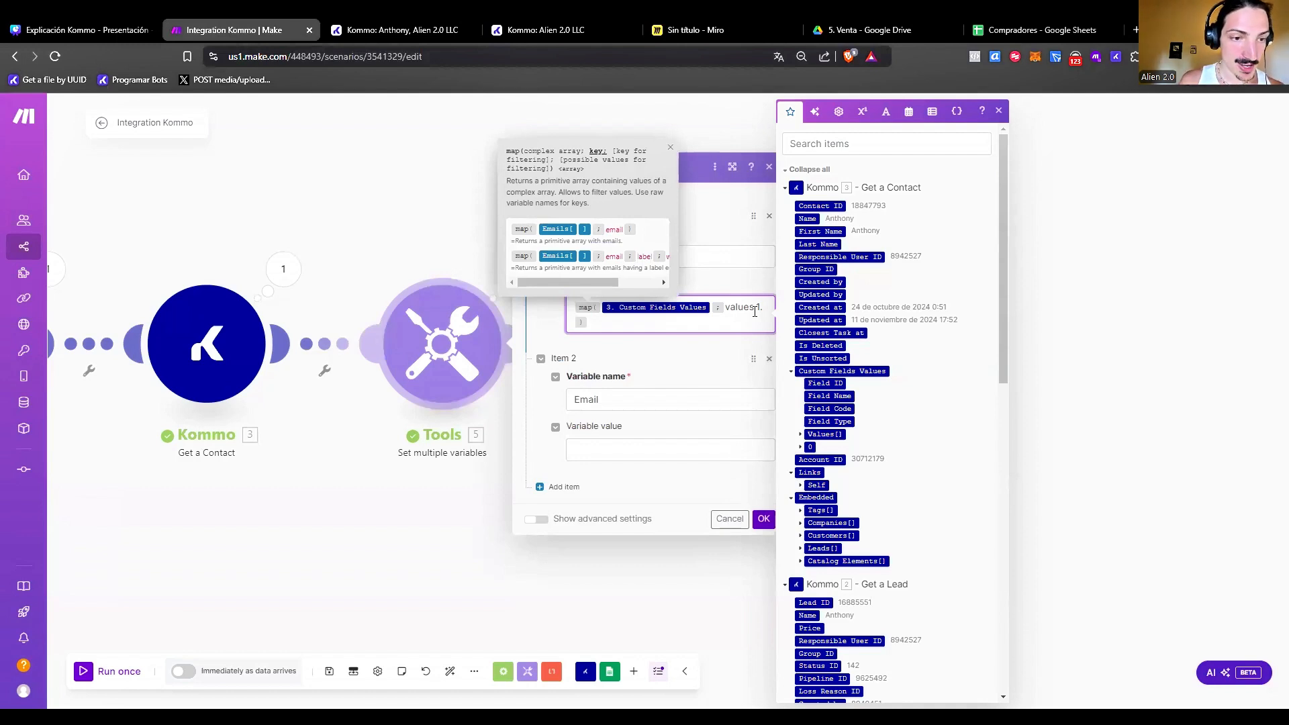
{"action": "left_click", "coordinate": [762, 306]}
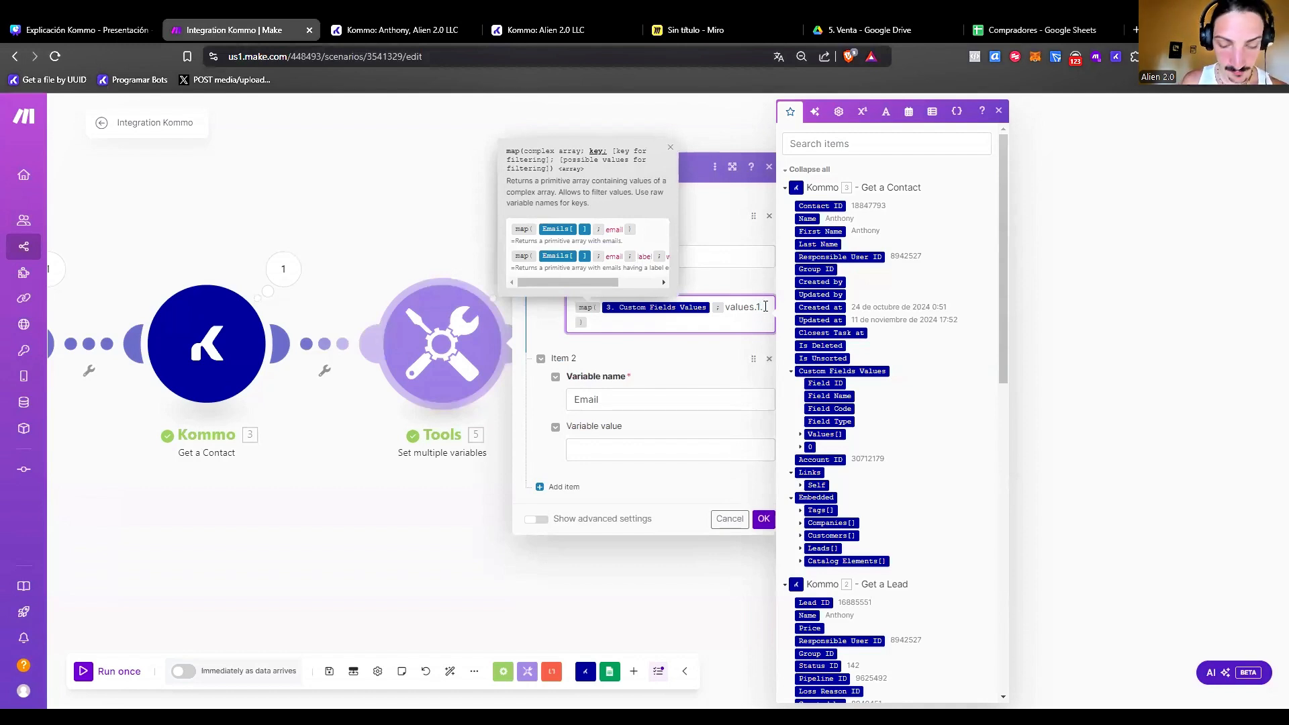
{"action": "type", "text": "value"}
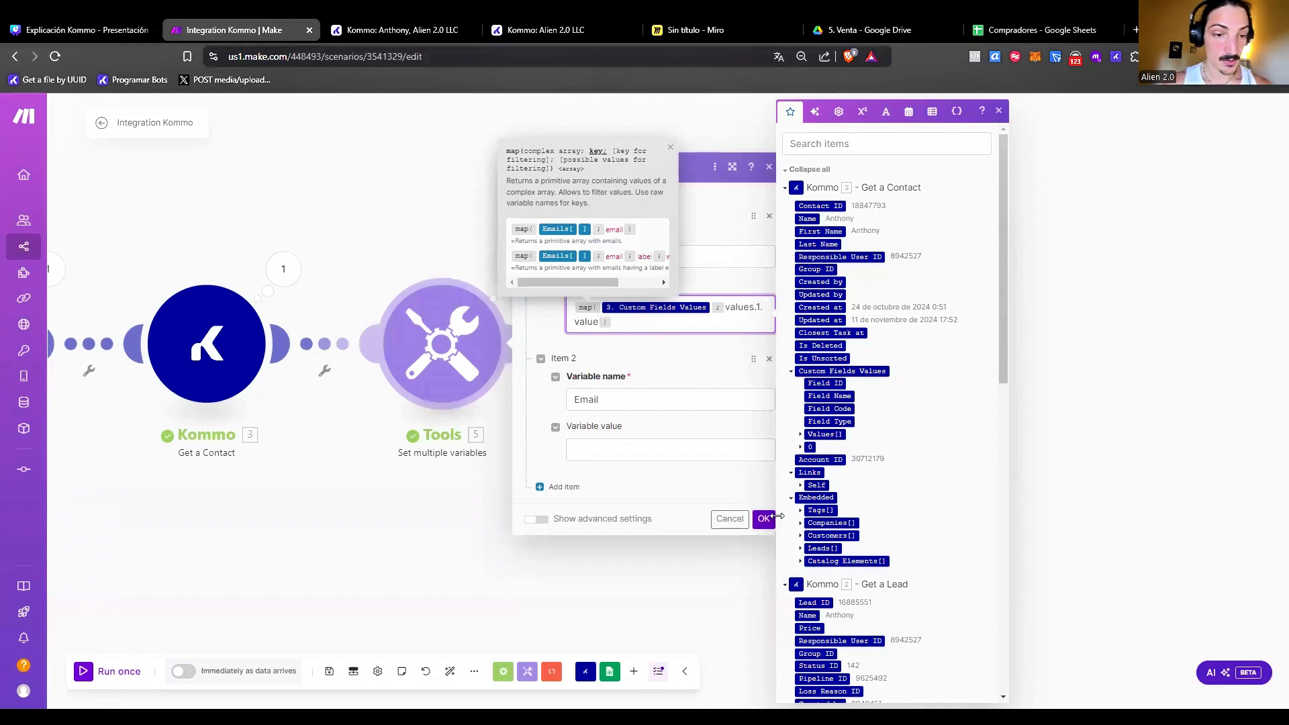
{"action": "left_click", "coordinate": [767, 521]}
Save the scenario and run it once, triggering it by changing the lead's stage in Kommo.
{"action": "left_click", "coordinate": [329, 671]}
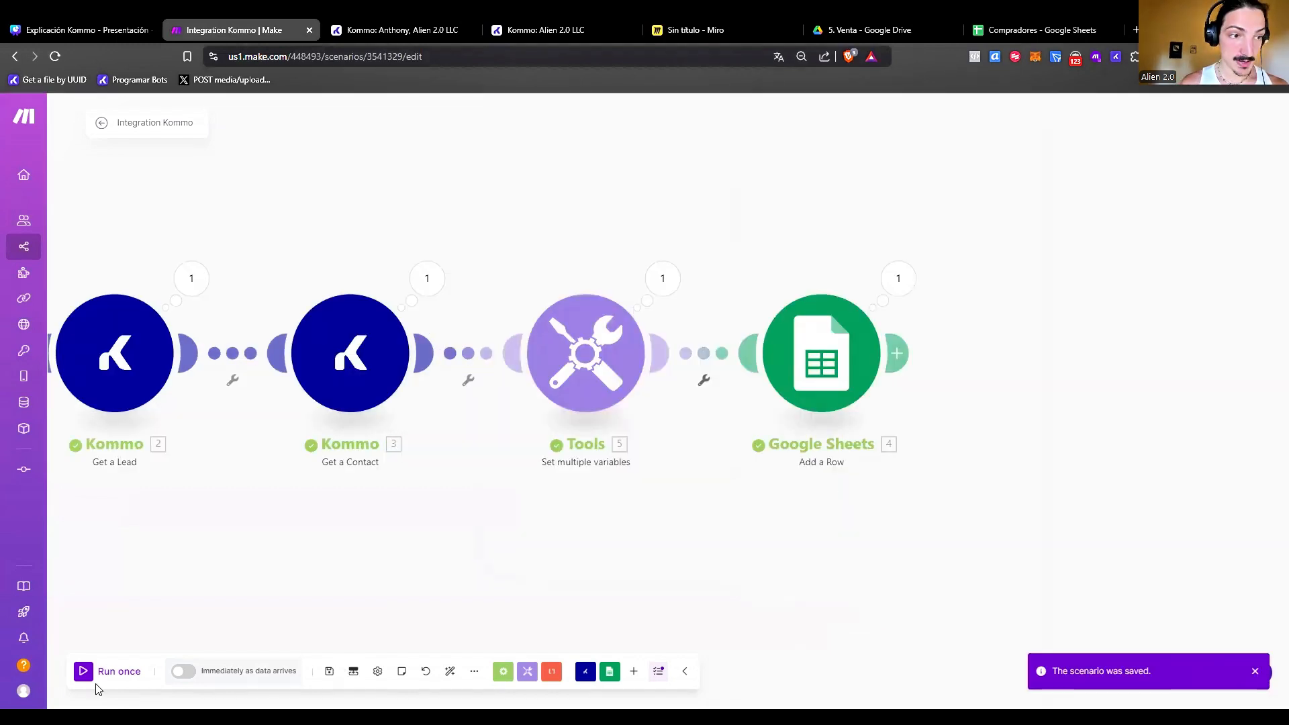
{"action": "left_click", "coordinate": [94, 672]}
{"action": "key", "text": "ctrl+Tab"}
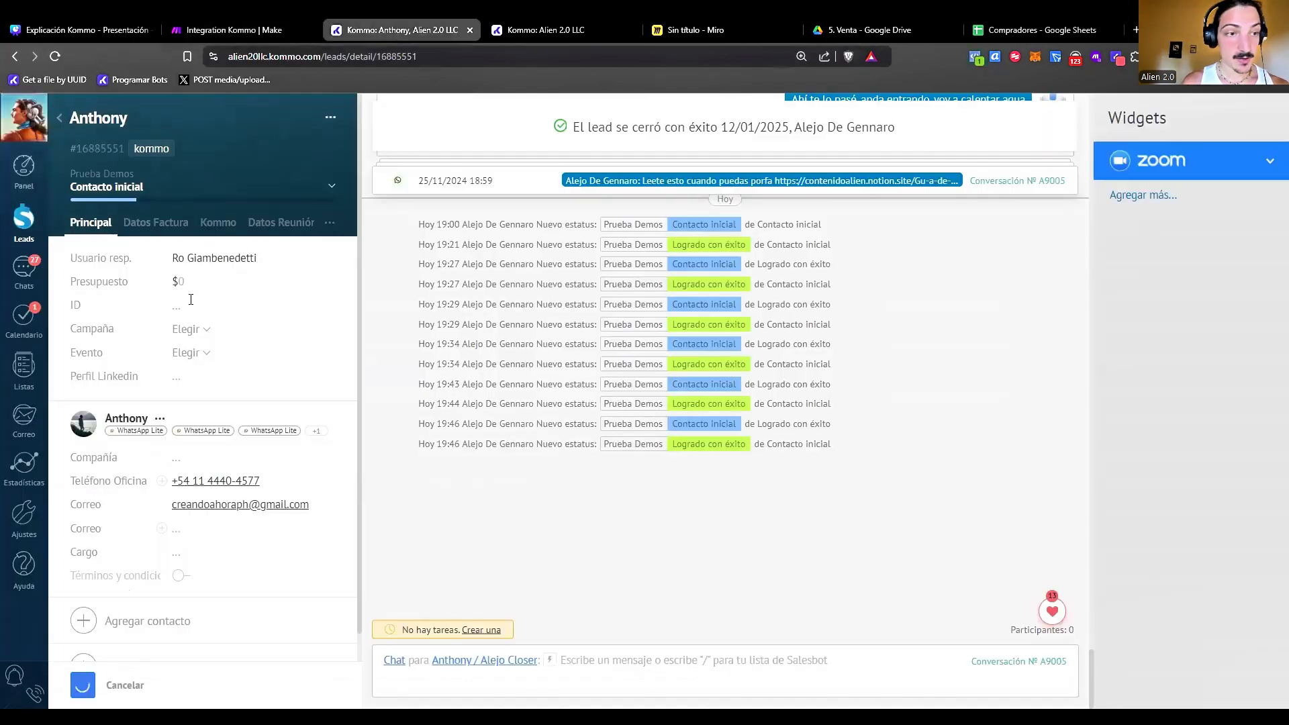
{"action": "left_click", "coordinate": [170, 196]}
{"action": "key", "text": "ctrl+shift+Tab"}
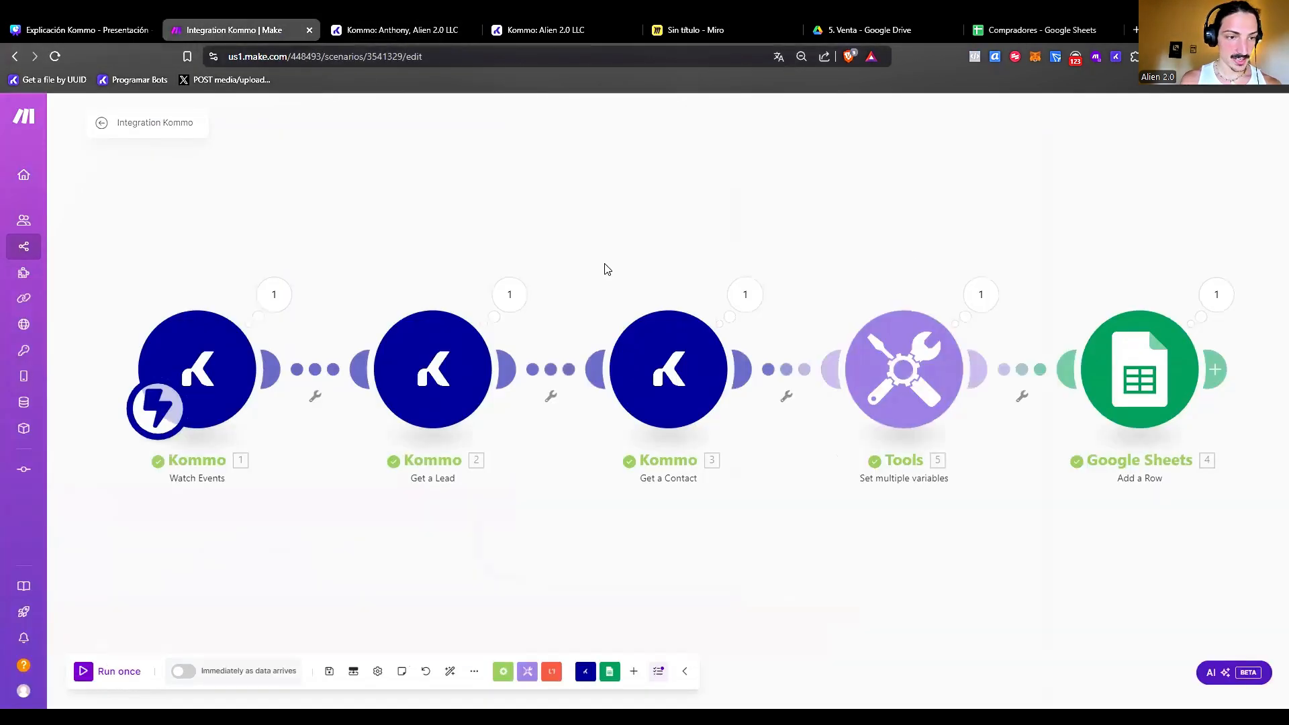
Inspect the Teléfono array in the output bundle of the Tools operation.
{"action": "left_click", "coordinate": [669, 315]}
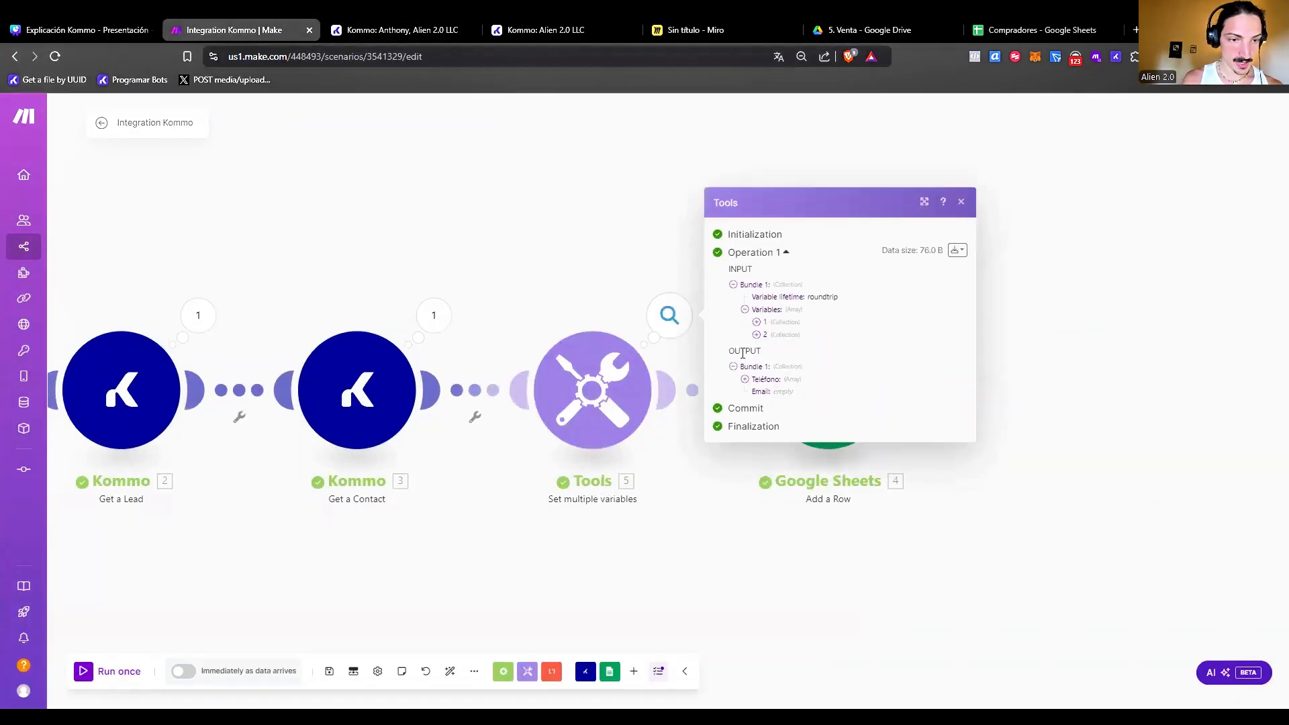
{"action": "left_click", "coordinate": [744, 366]}
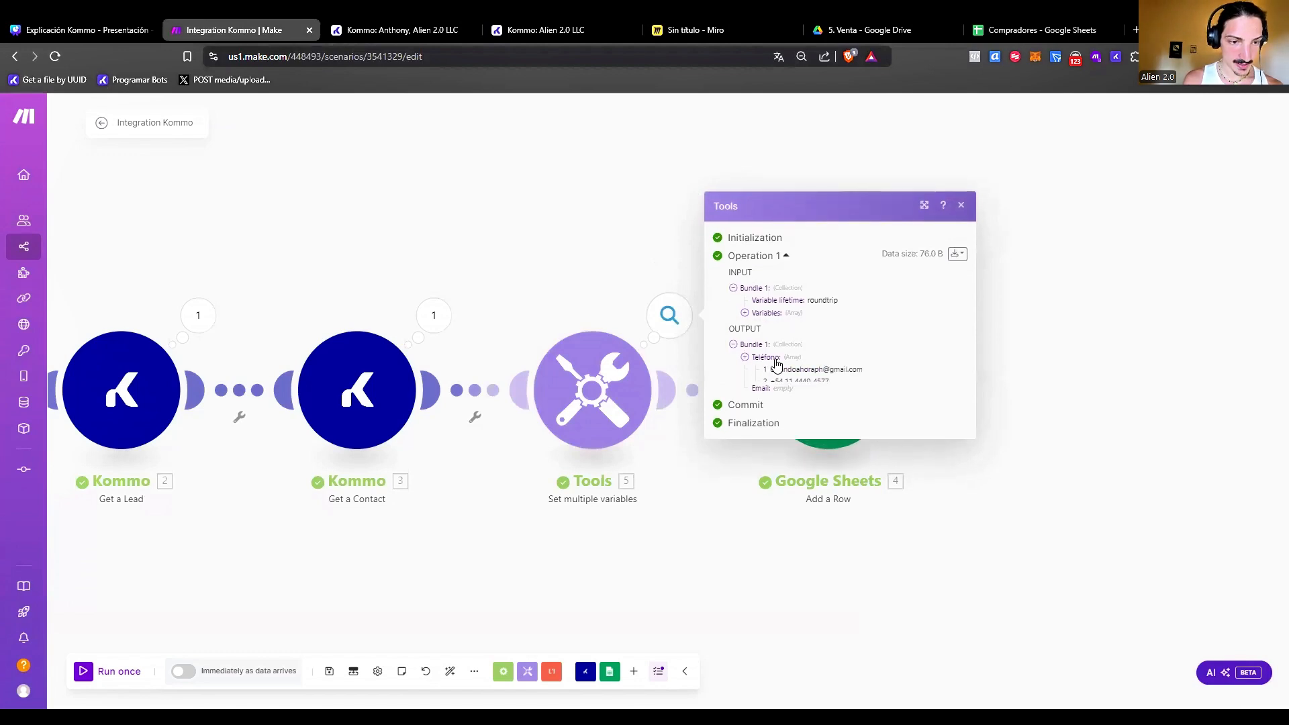
{"action": "left_click_drag", "start_coordinate": [709, 511], "coordinate": [555, 504]}
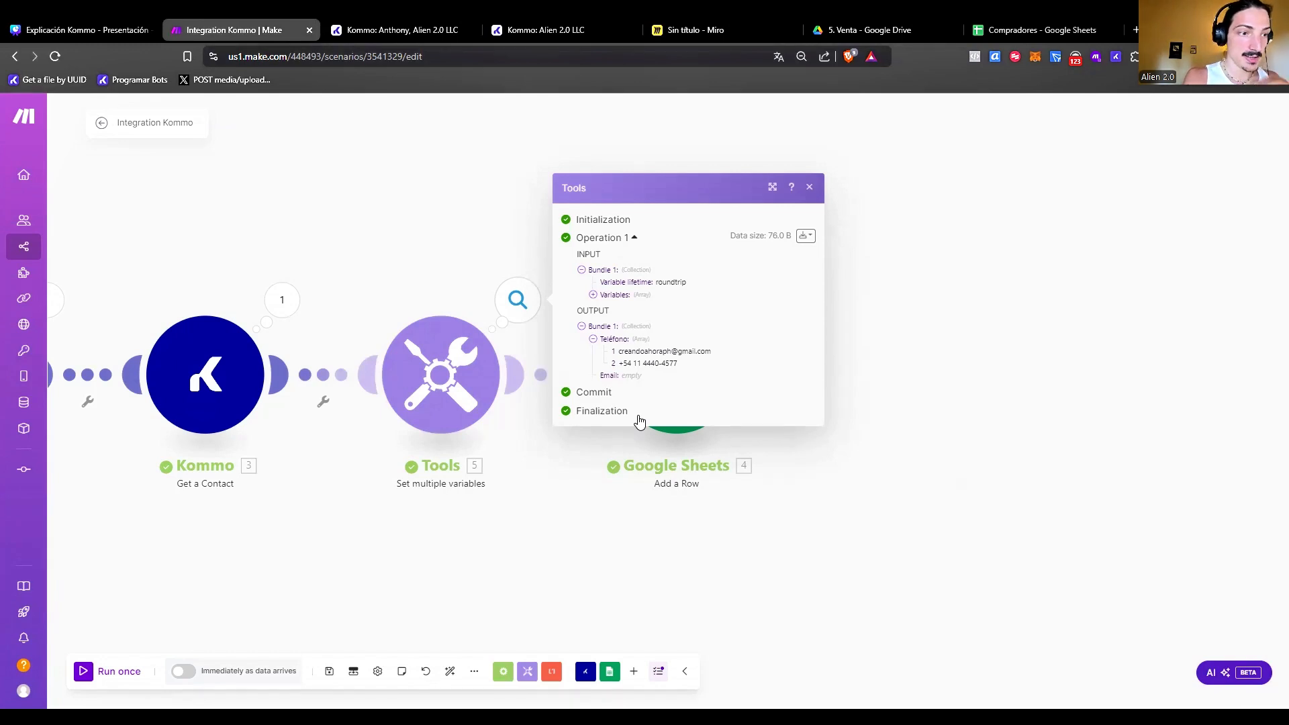
Switch to Miro and examine the email and phone objects in the contact JSON, marking each block and its value line.
{"action": "mouse_move", "coordinate": [255, 302]}
{"action": "left_mouse_down"}
{"action": "mouse_move", "coordinate": [266, 341]}
{"action": "mouse_move", "coordinate": [325, 369]}
{"action": "mouse_move", "coordinate": [412, 360]}
{"action": "left_mouse_up"}
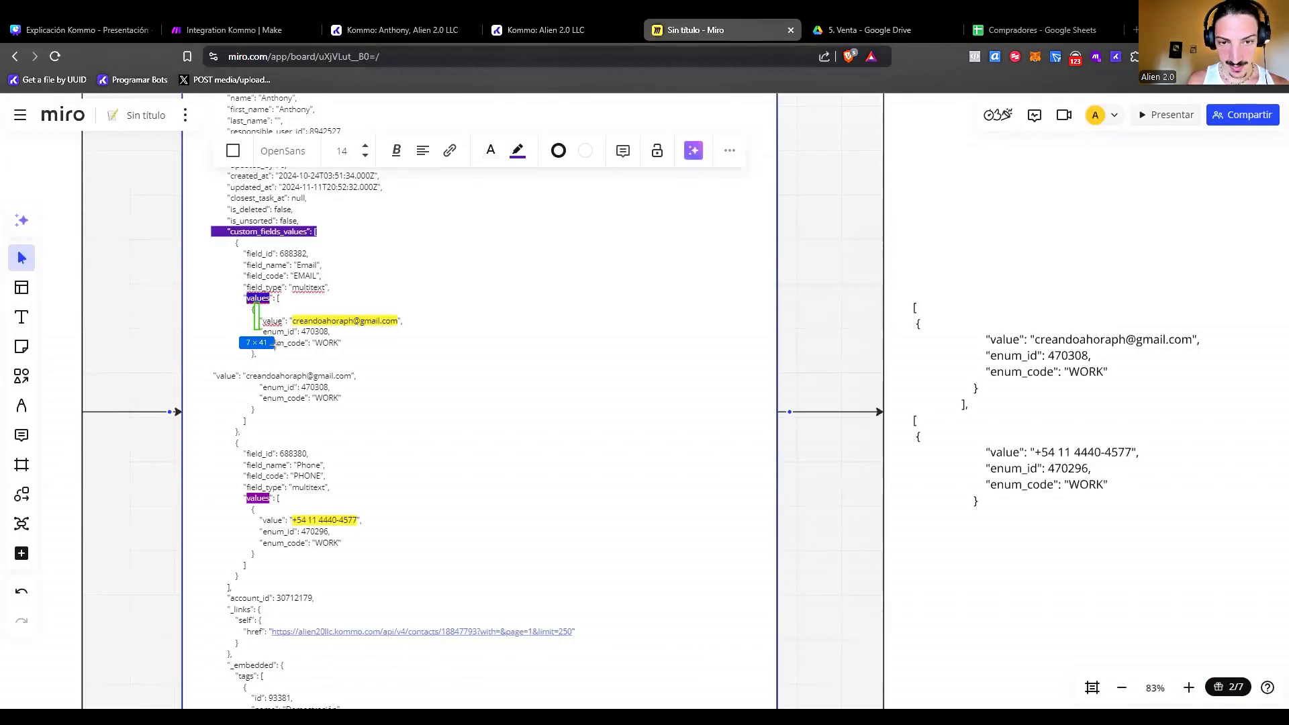
{"action": "left_click_drag", "start_coordinate": [207, 366], "coordinate": [390, 425]}
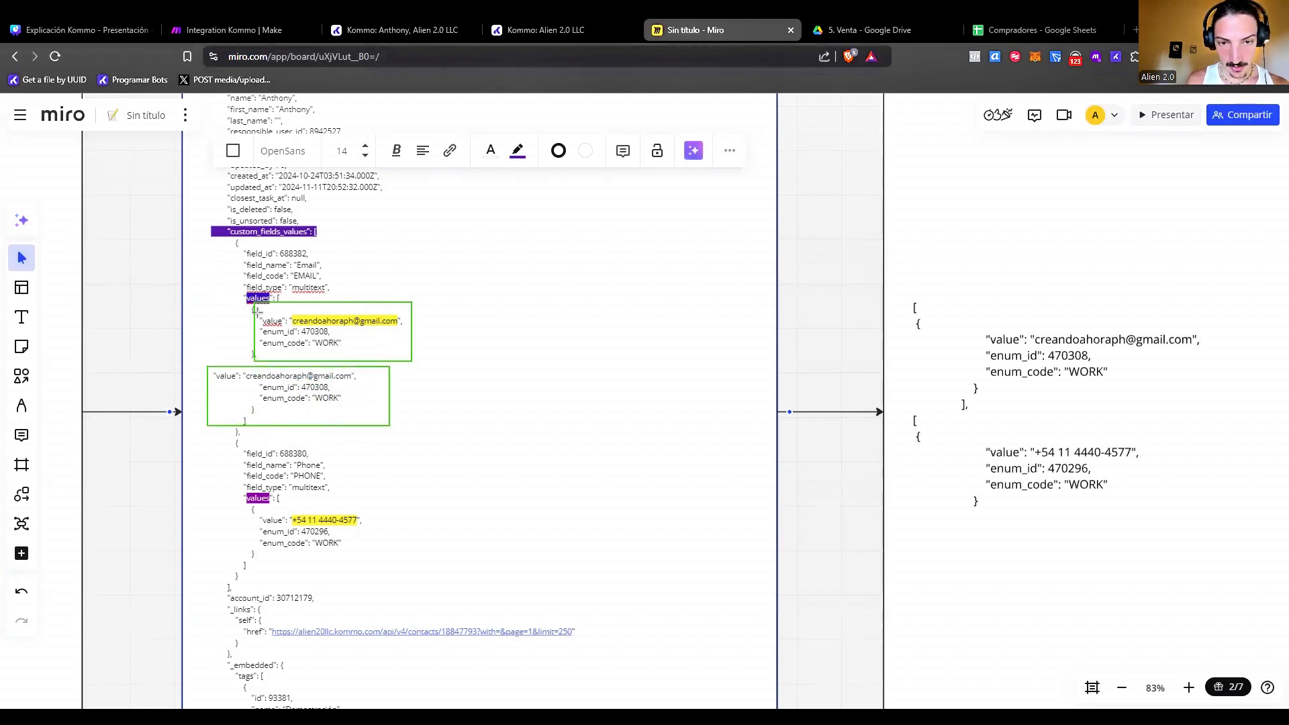
{"action": "left_click_drag", "start_coordinate": [256, 310], "coordinate": [407, 330]}
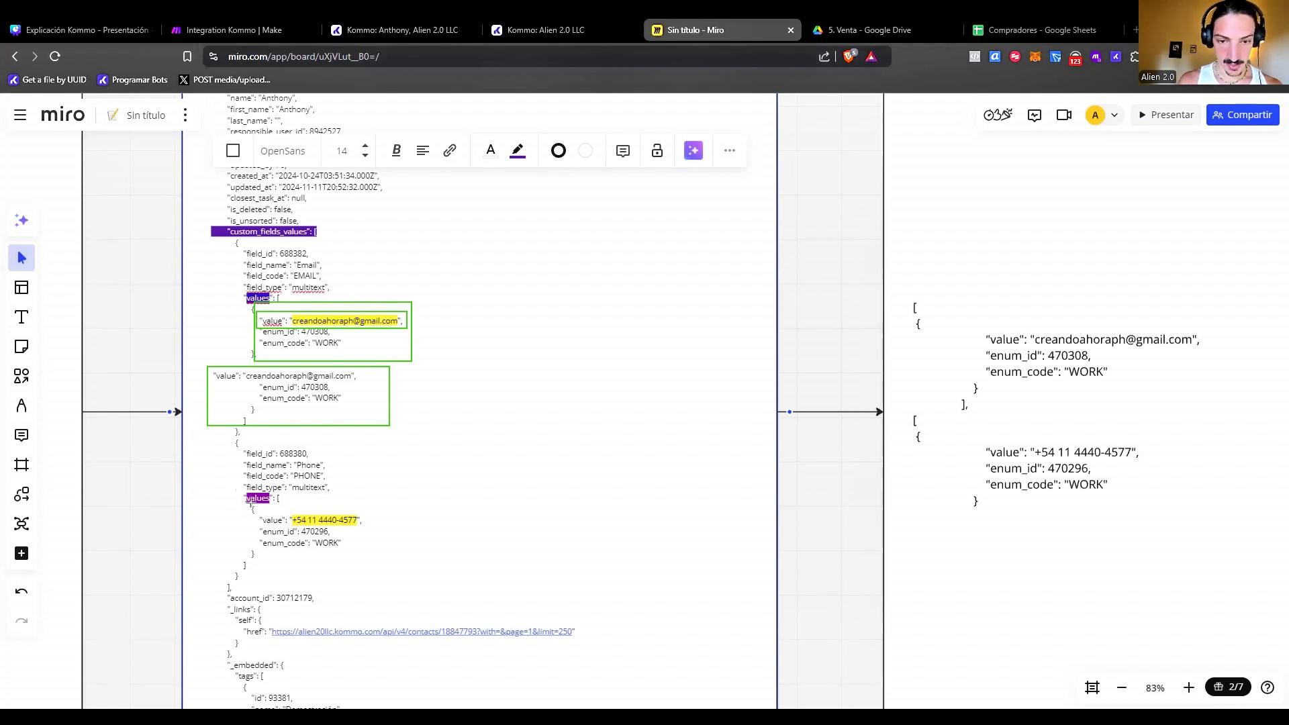
{"action": "left_click_drag", "start_coordinate": [246, 504], "coordinate": [376, 569]}
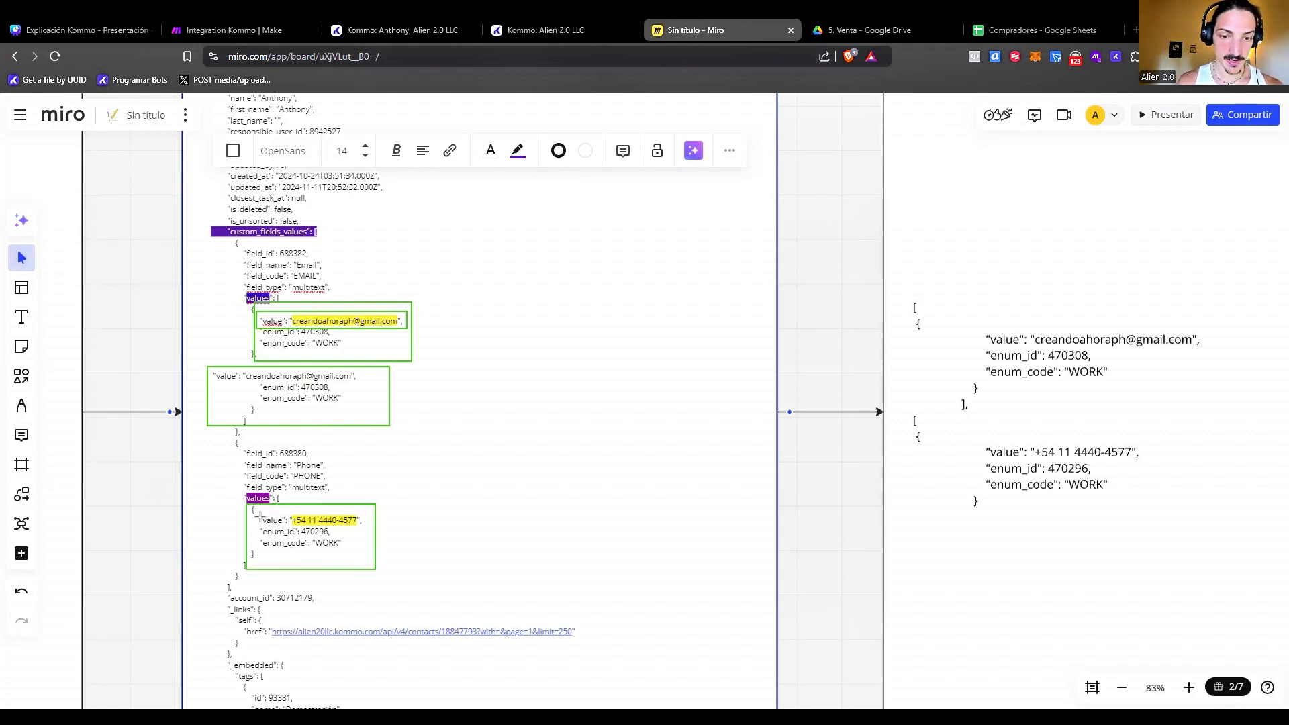
{"action": "left_click_drag", "start_coordinate": [252, 512], "coordinate": [368, 526]}
{"action": "left_click", "coordinate": [141, 371]}
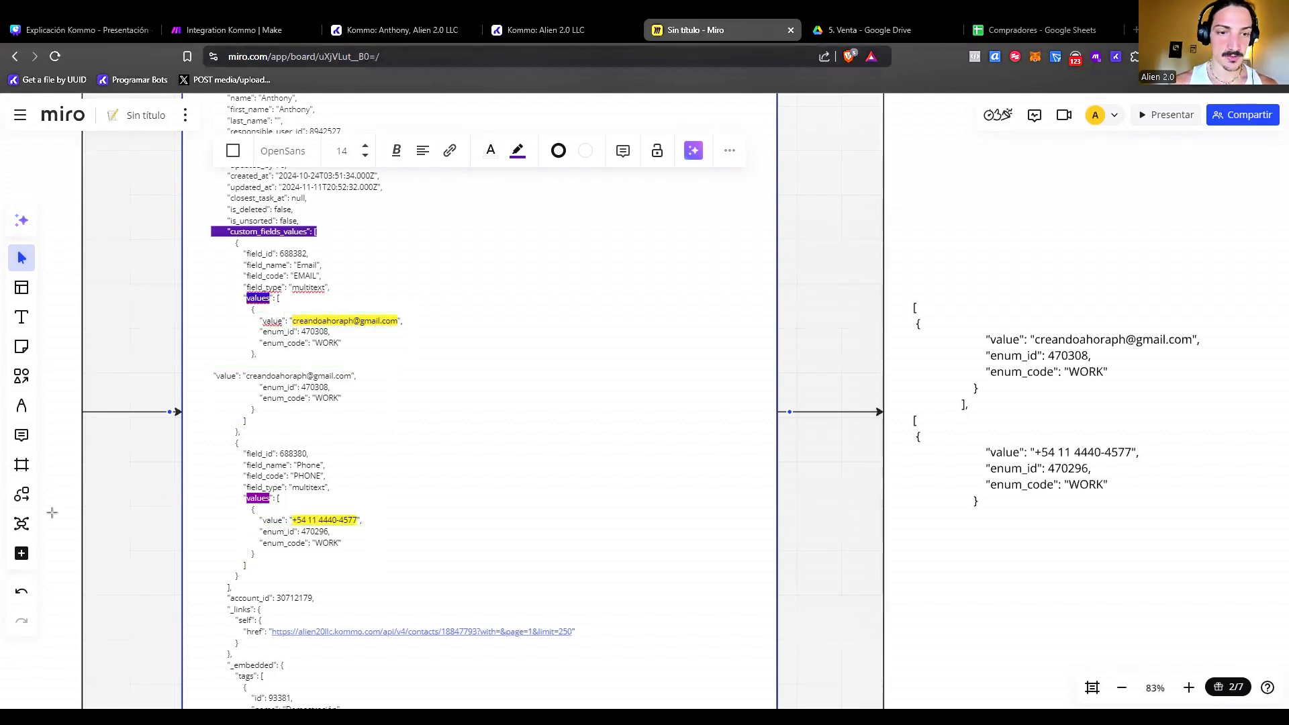
Return to Make and add a semicolon after values.1.value in the Teléfono map formula to start the filtering key argument.
{"action": "left_click", "coordinate": [234, 30]}
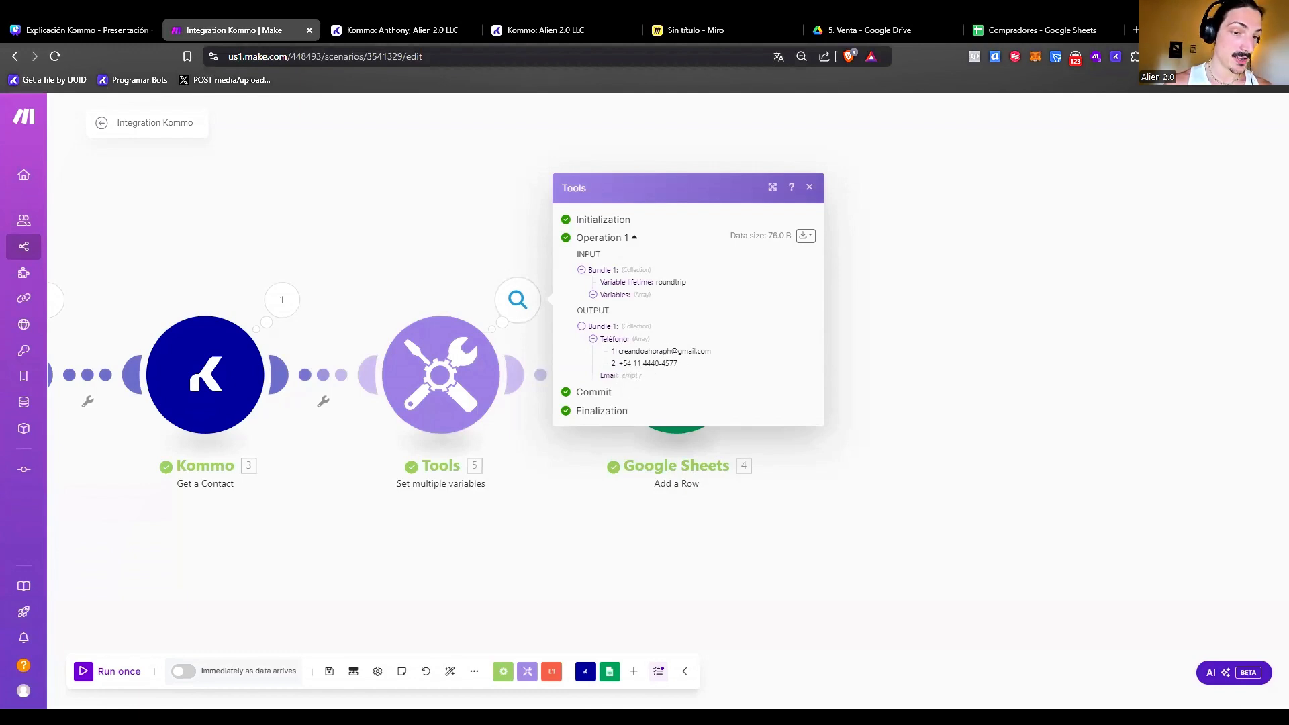
{"action": "left_click", "coordinate": [420, 402]}
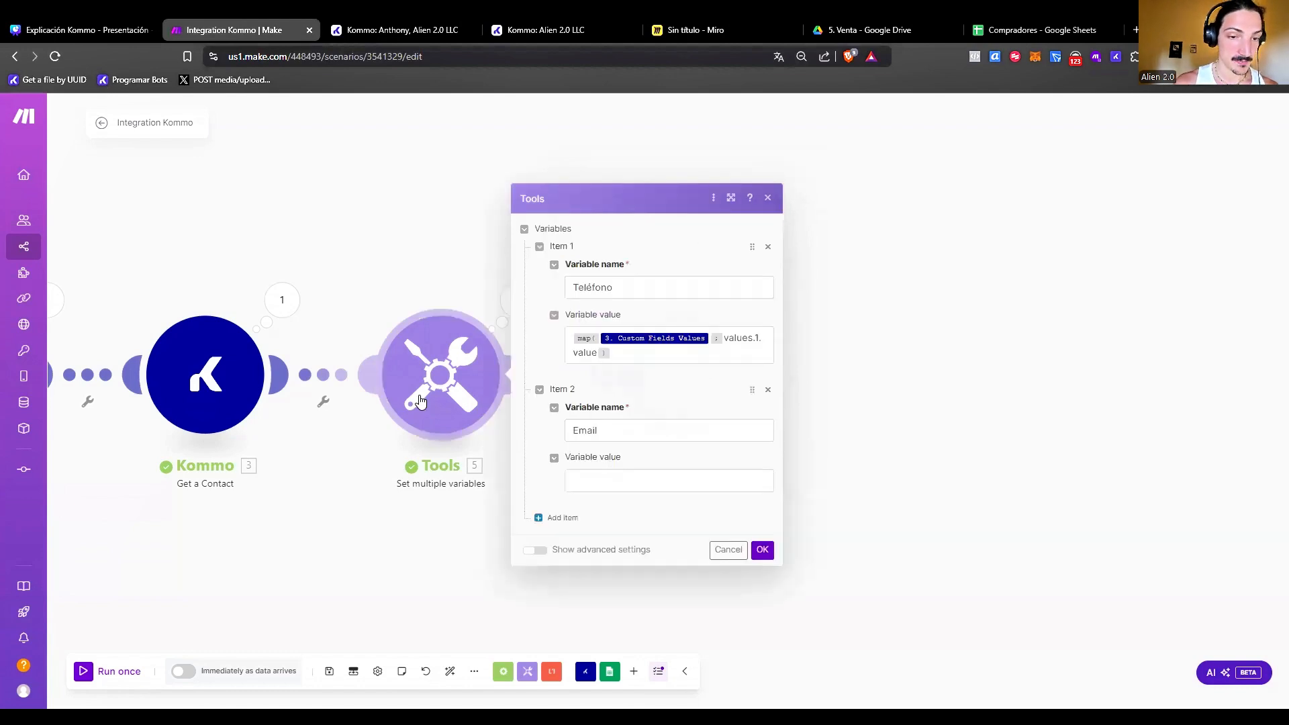
{"action": "left_click", "coordinate": [599, 354]}
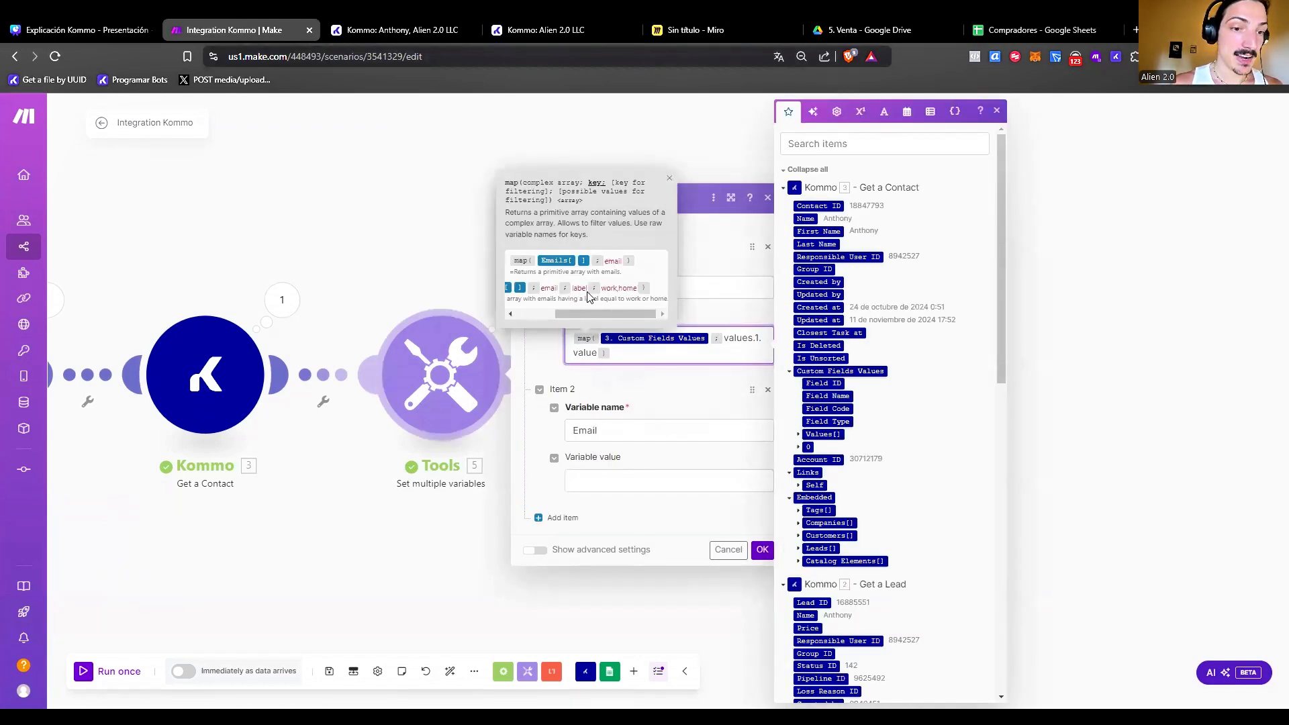
{"action": "left_click", "coordinate": [579, 286]}
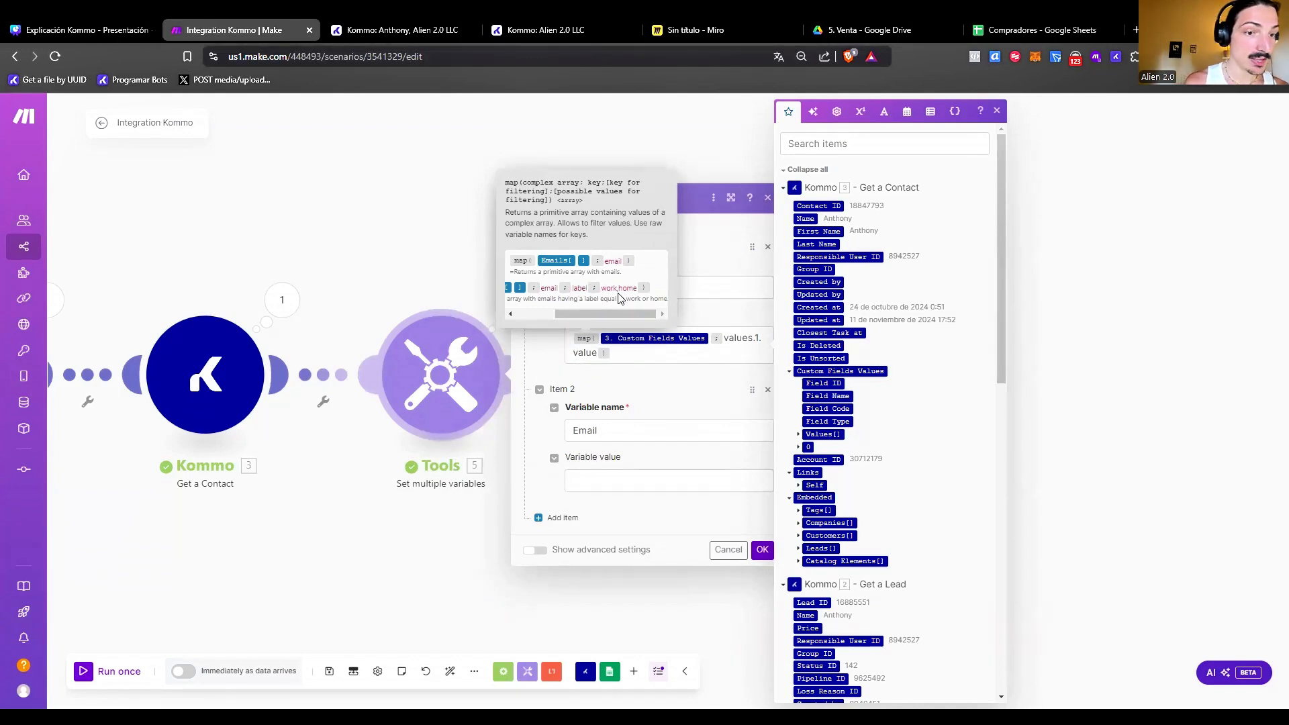
{"action": "left_click", "coordinate": [606, 358]}
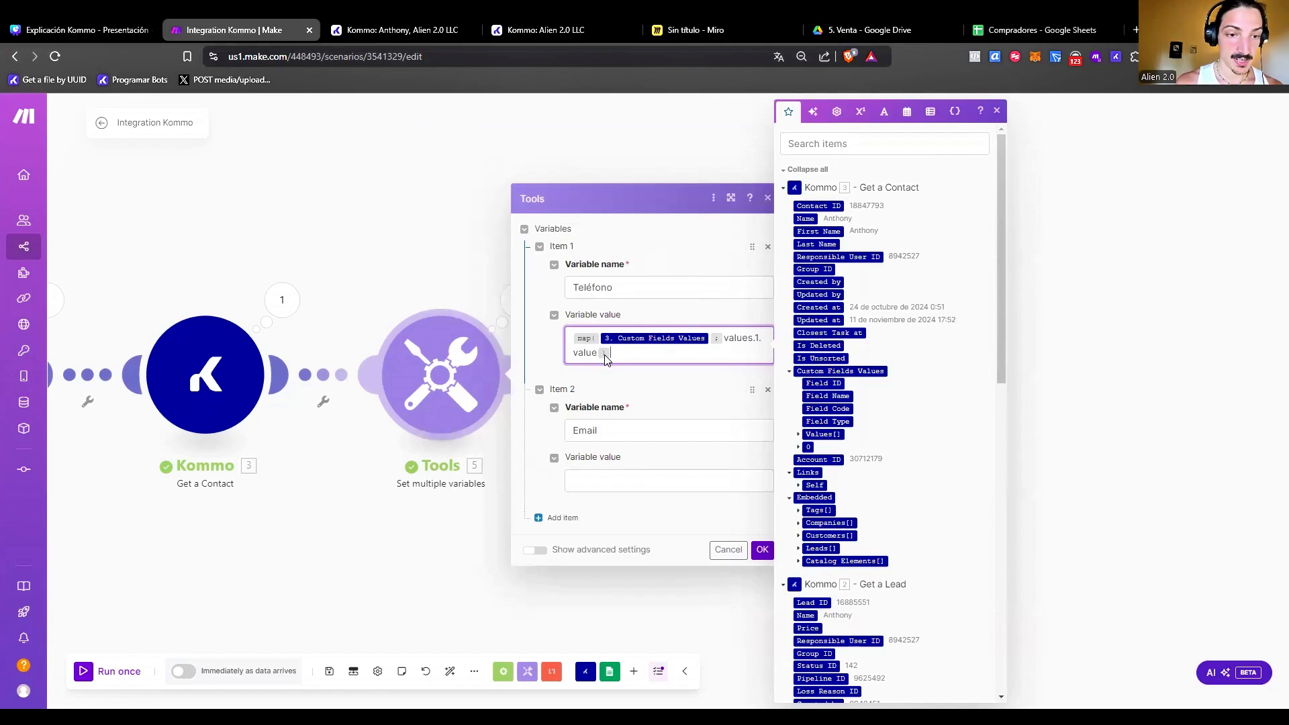
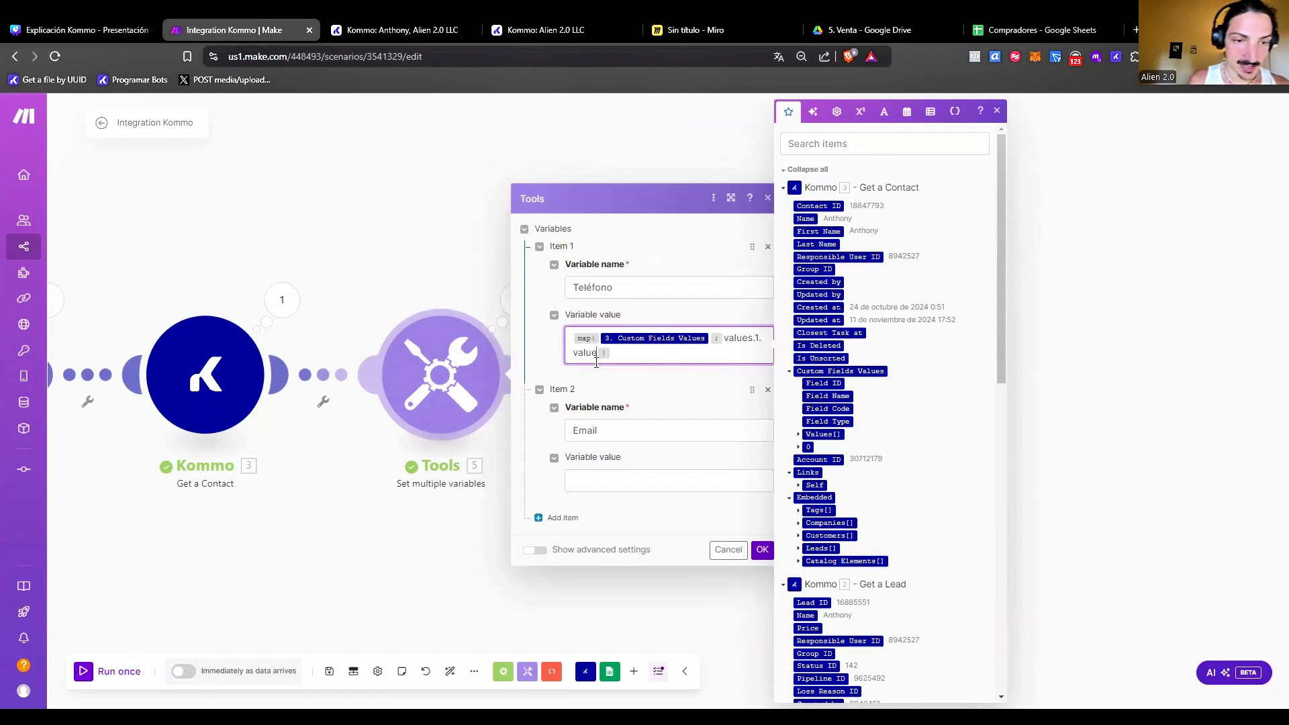
{"action": "type", "text": ";"}
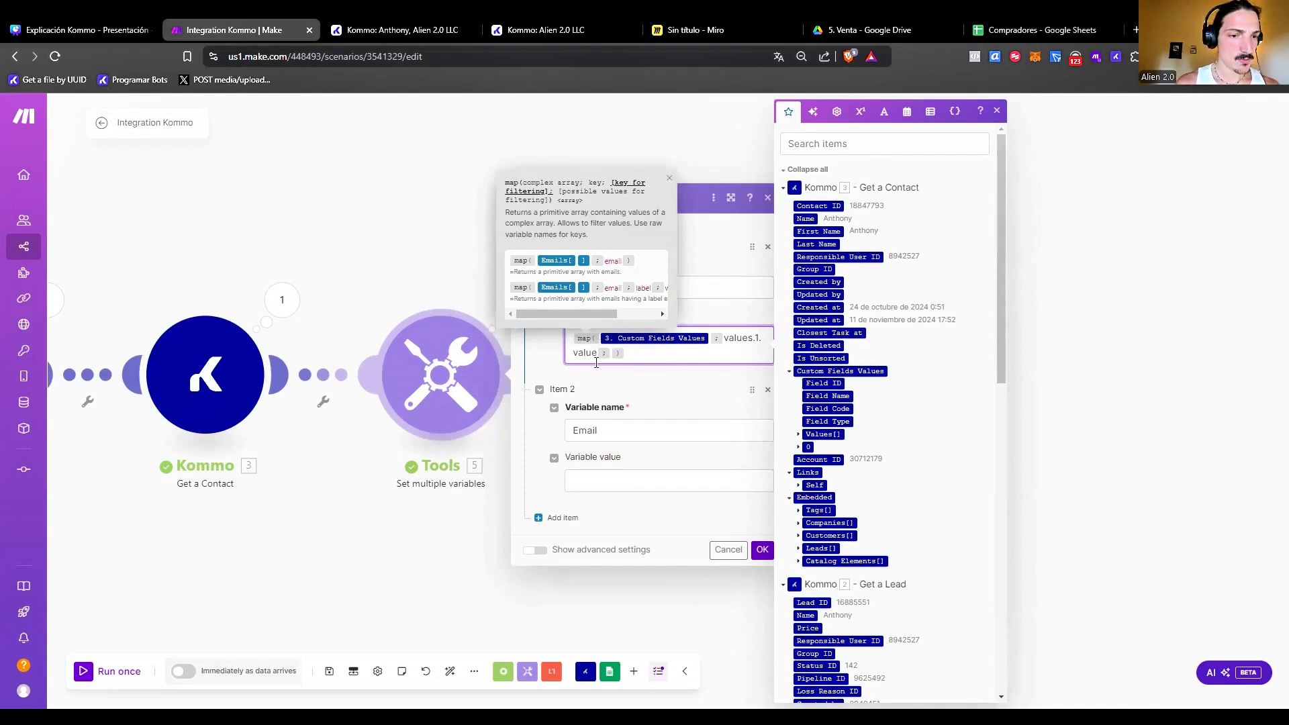
Switch to Miro and examine the full email and phone objects inside custom_fields_values in the contact JSON.
{"action": "left_click", "coordinate": [696, 31]}
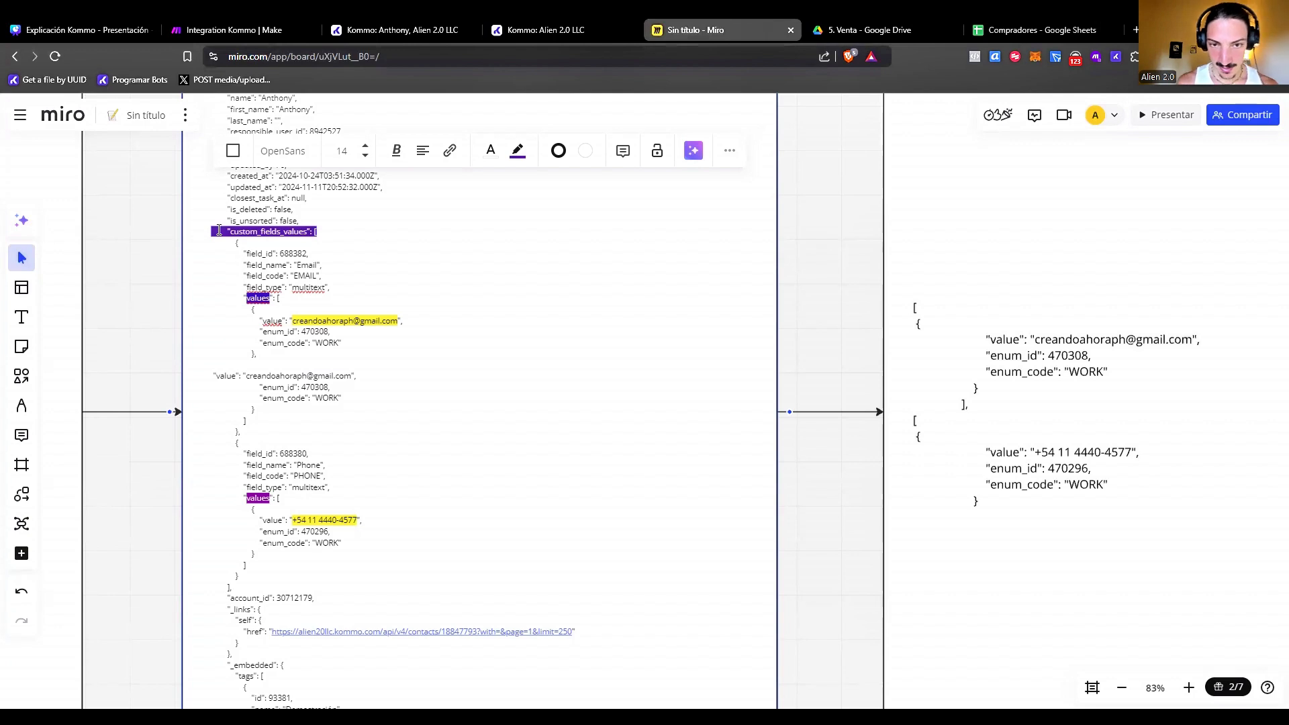
{"action": "left_click_drag", "start_coordinate": [223, 232], "coordinate": [313, 359]}
{"action": "left_click_drag", "start_coordinate": [248, 436], "coordinate": [214, 243]}
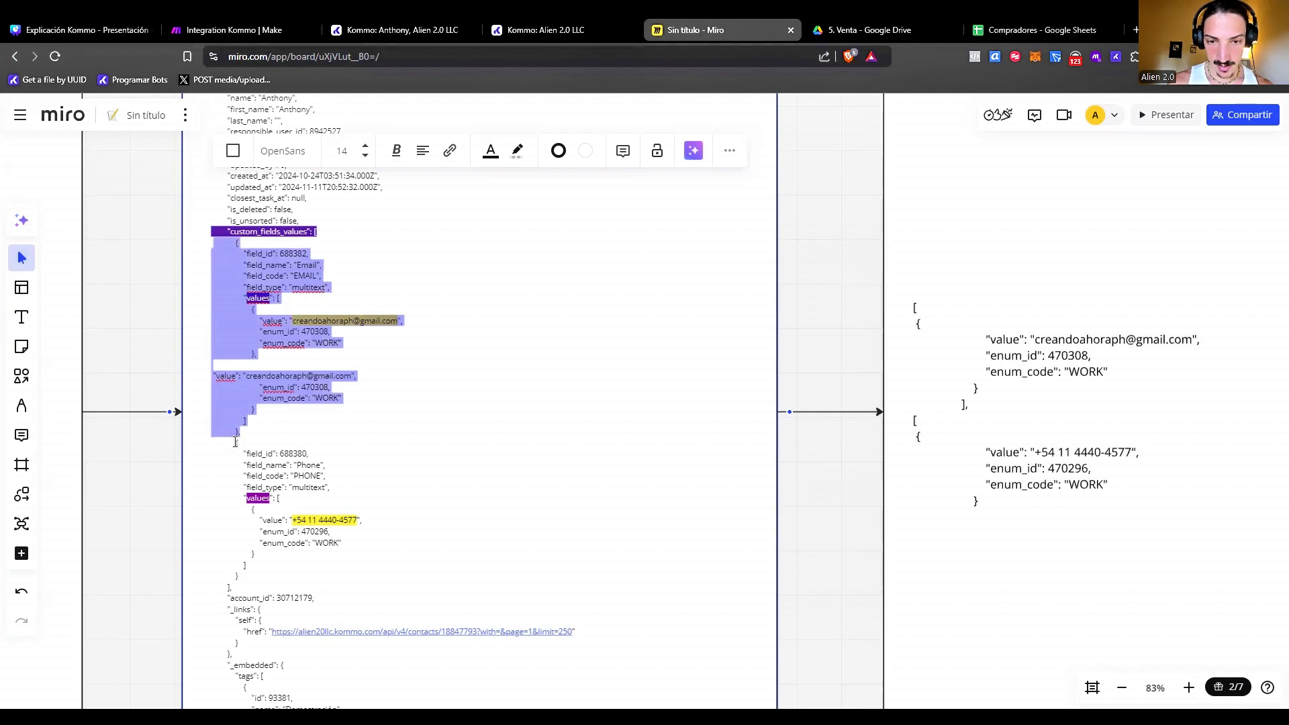
{"action": "left_click_drag", "start_coordinate": [235, 443], "coordinate": [264, 584]}
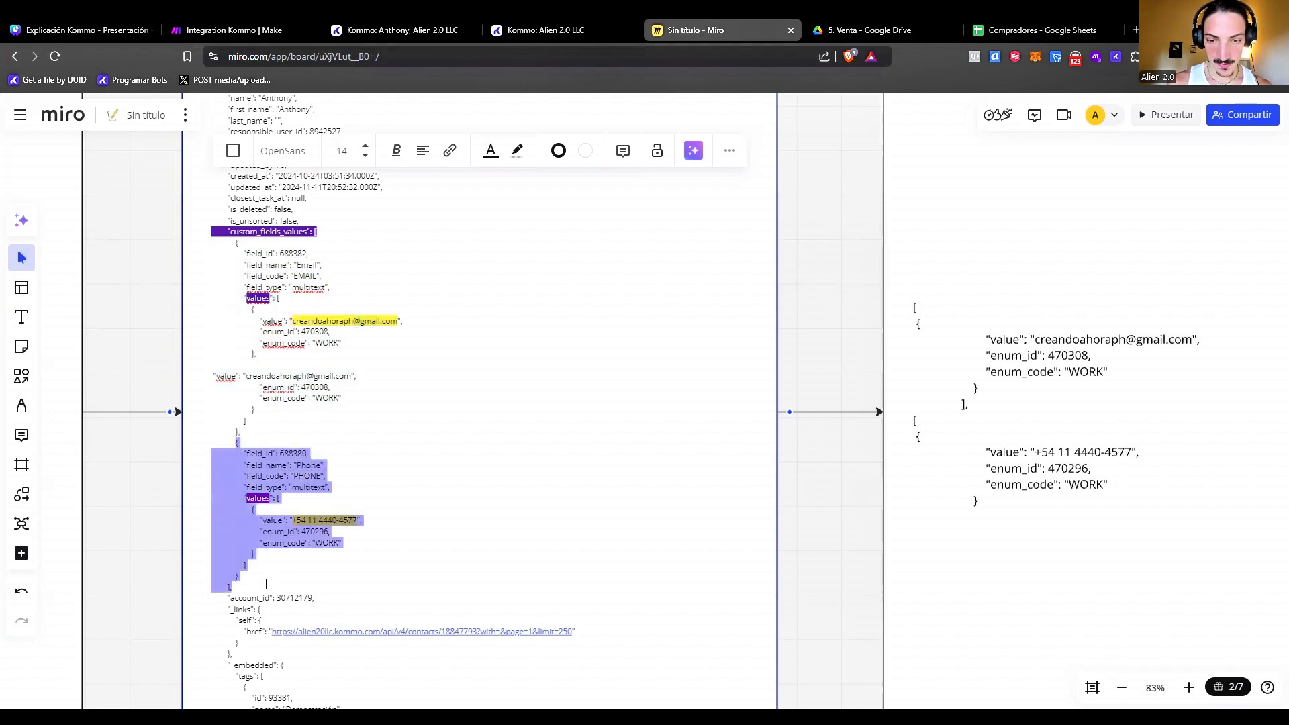
Compare the field_id, field_name and field_code entries of the email and phone objects as possible filtering keys.
{"action": "double_click", "coordinate": [249, 455]}
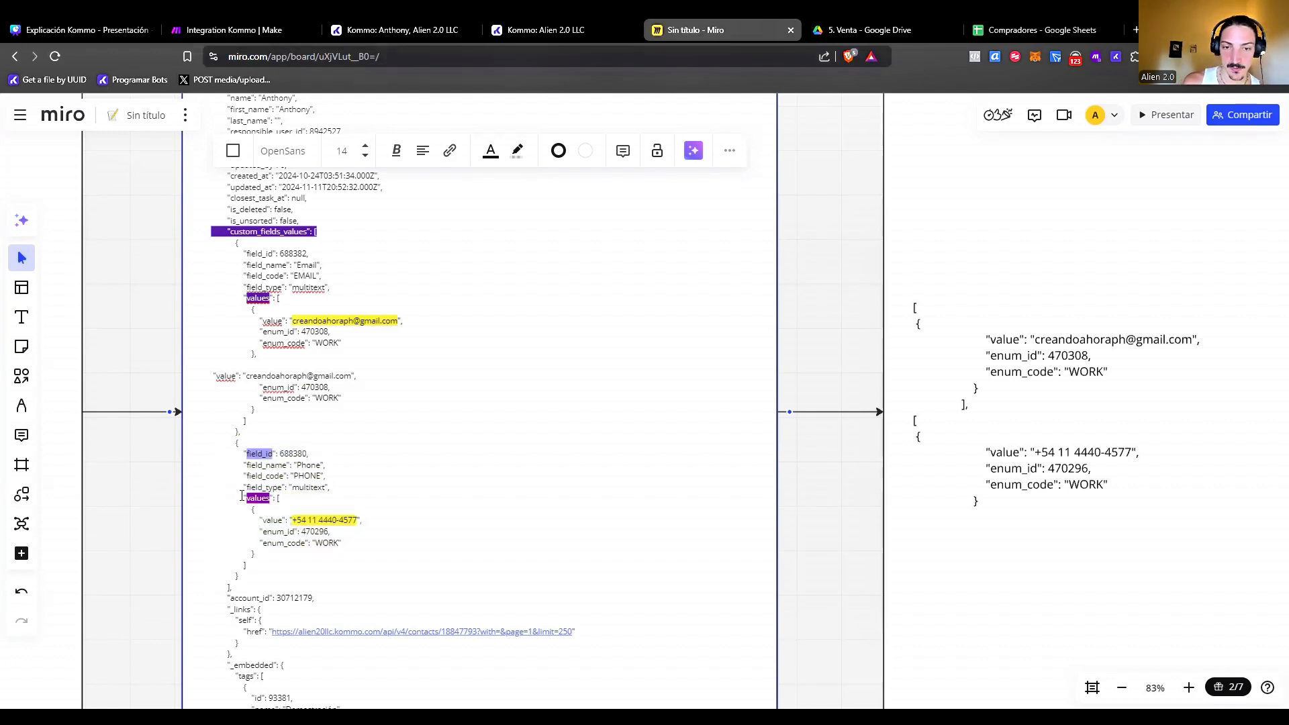
{"action": "double_click", "coordinate": [293, 254]}
{"action": "left_click", "coordinate": [280, 452]}
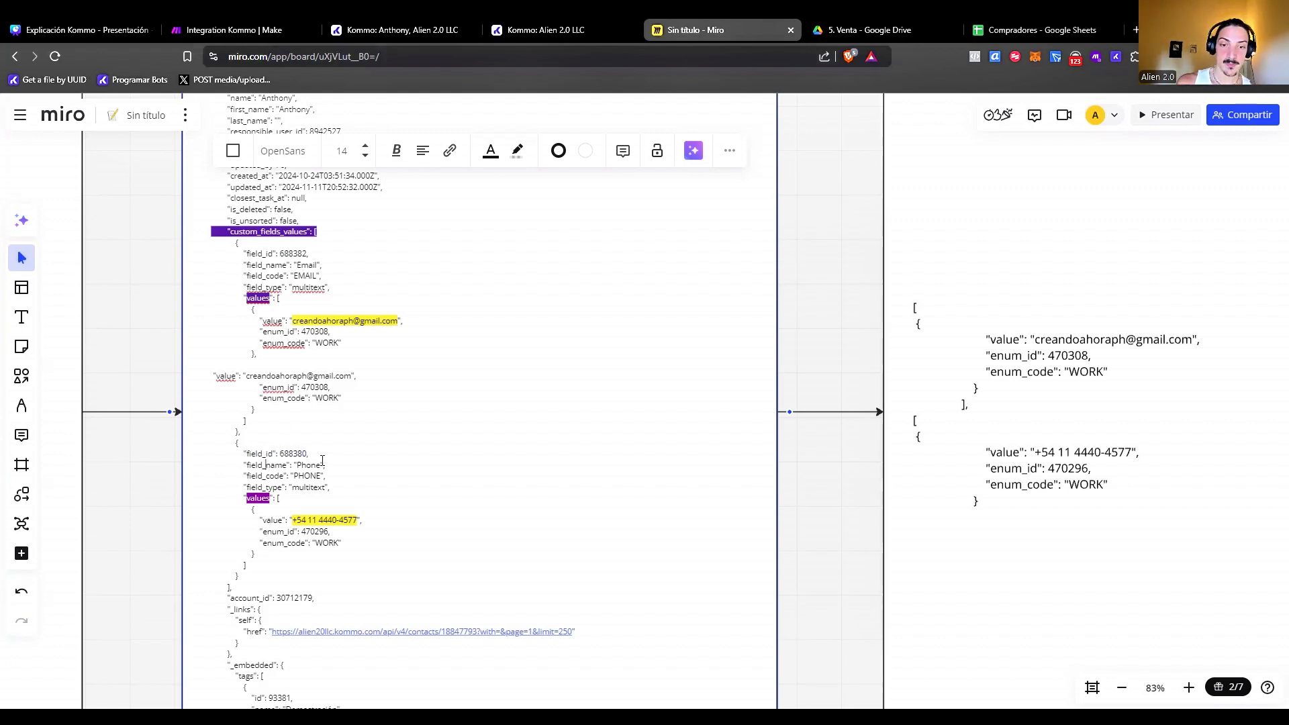
{"action": "double_click", "coordinate": [267, 465]}
{"action": "double_click", "coordinate": [308, 466]}
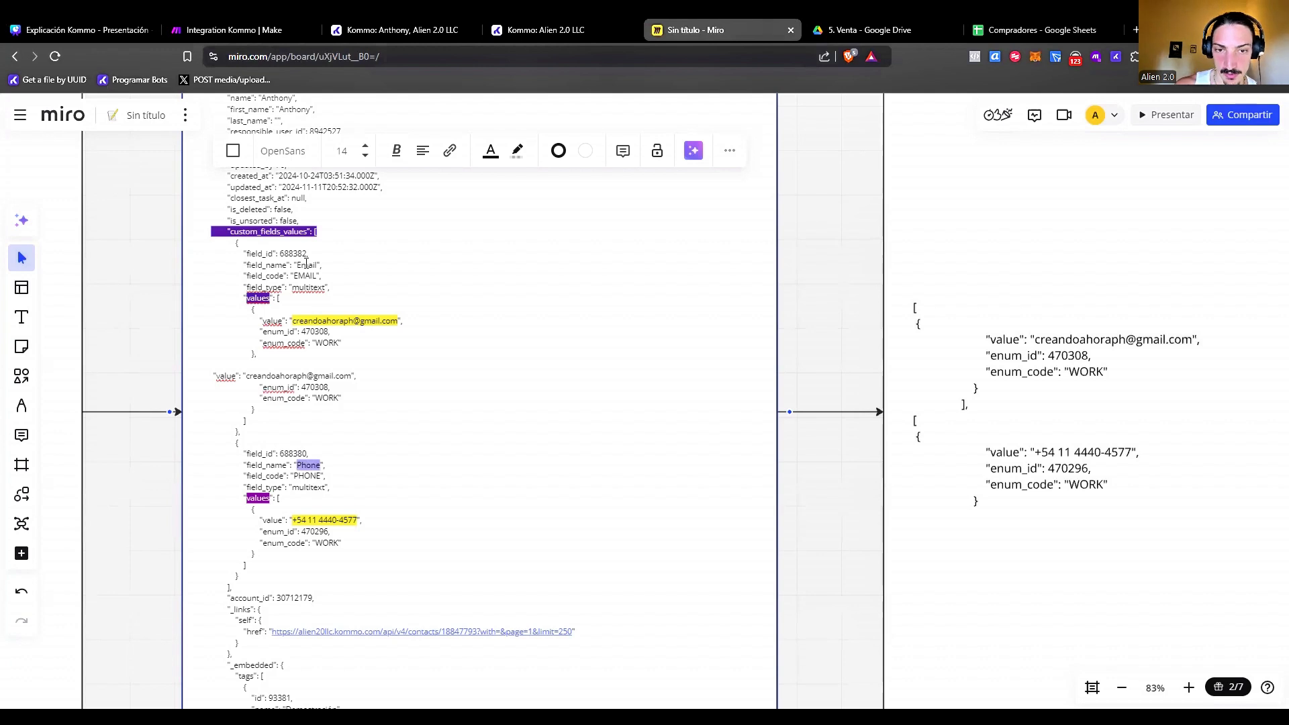
{"action": "double_click", "coordinate": [306, 265]}
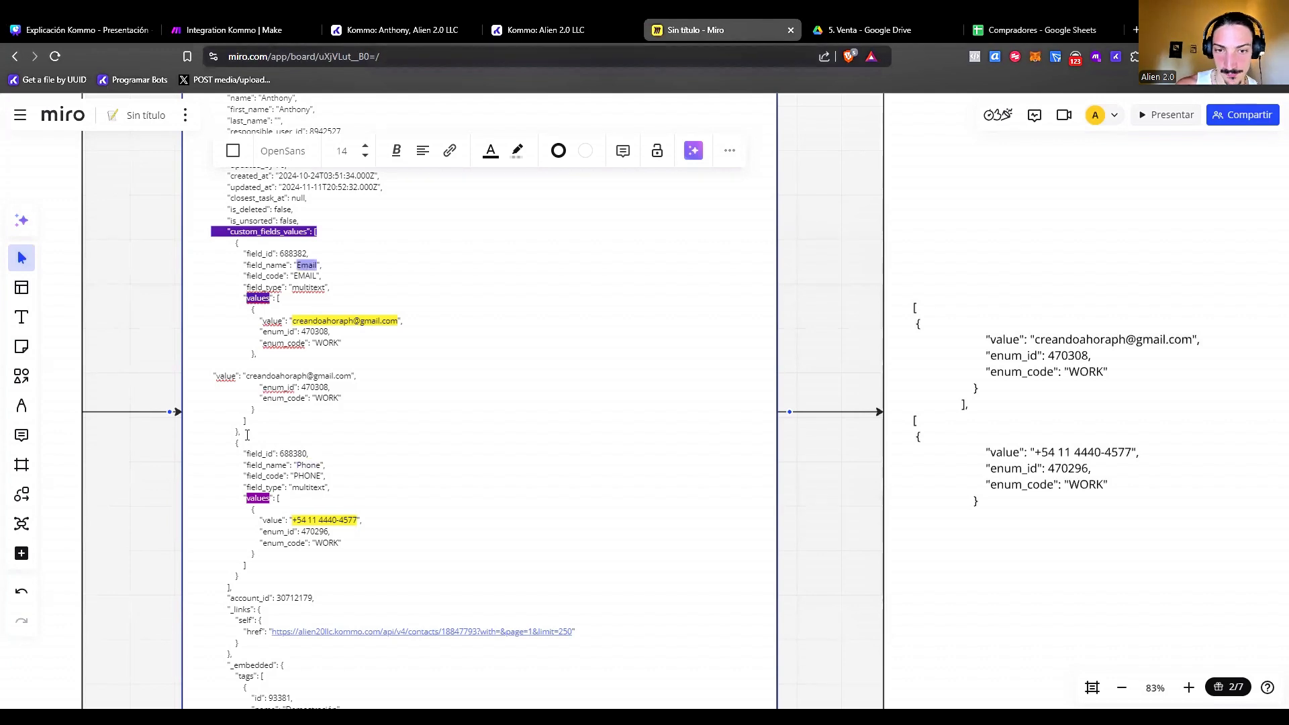
{"action": "double_click", "coordinate": [265, 487]}
{"action": "double_click", "coordinate": [265, 476]}
{"action": "left_click", "coordinate": [304, 475]}
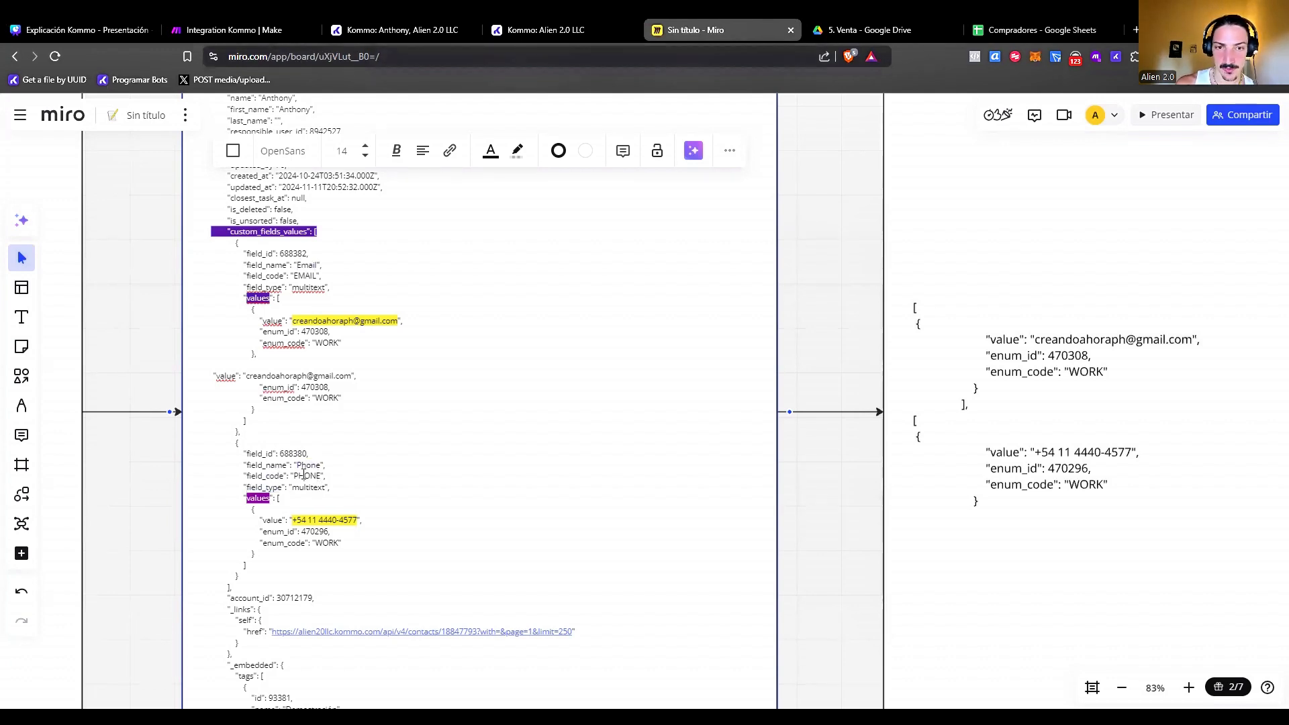
Copy the phone object's field_name key from the Miro JSON and insert it as the filtering key in Make's Teléfono map formula.
{"action": "double_click", "coordinate": [279, 490]}
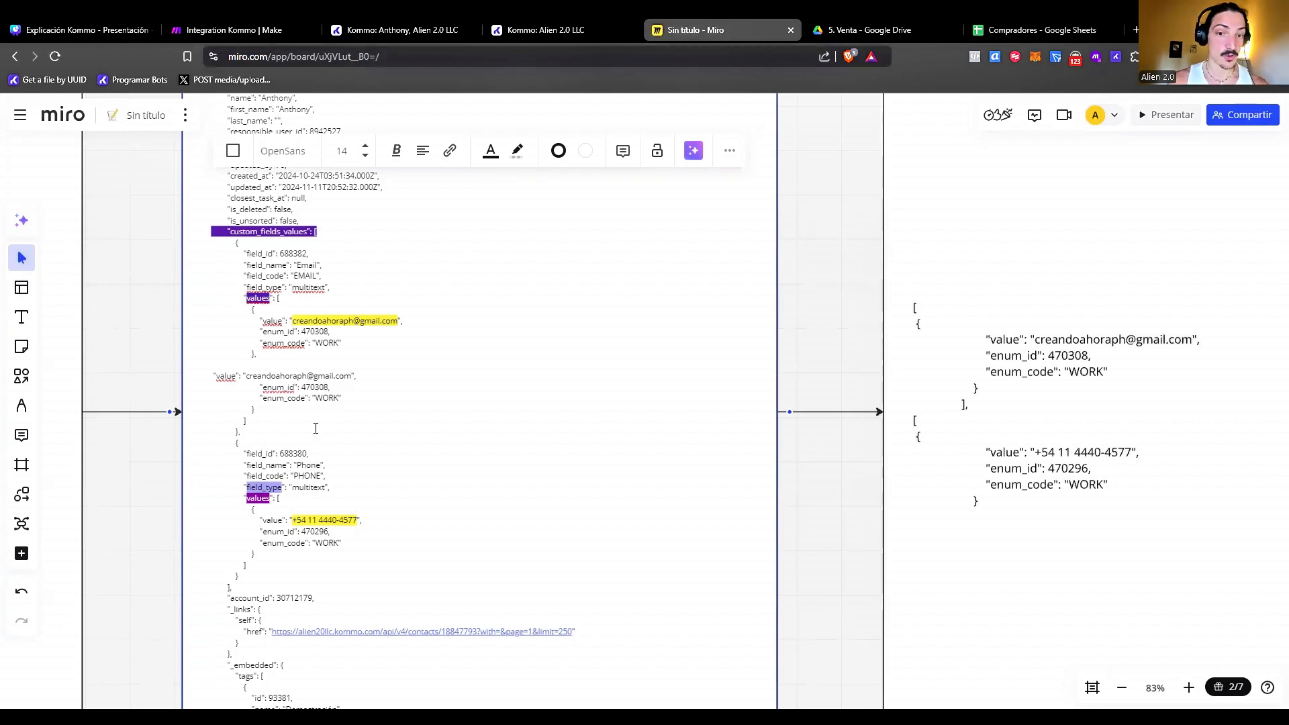
{"action": "double_click", "coordinate": [259, 454]}
{"action": "double_click", "coordinate": [264, 466]}
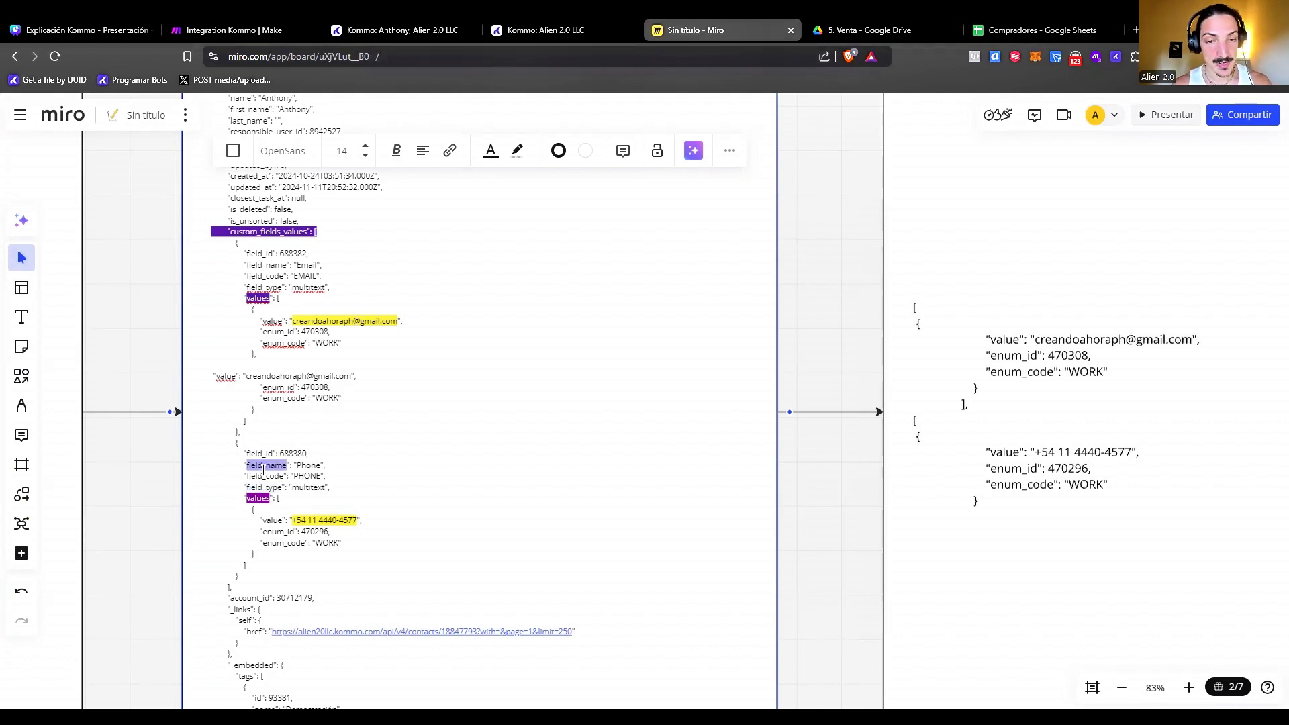
{"action": "right_click", "coordinate": [267, 466]}
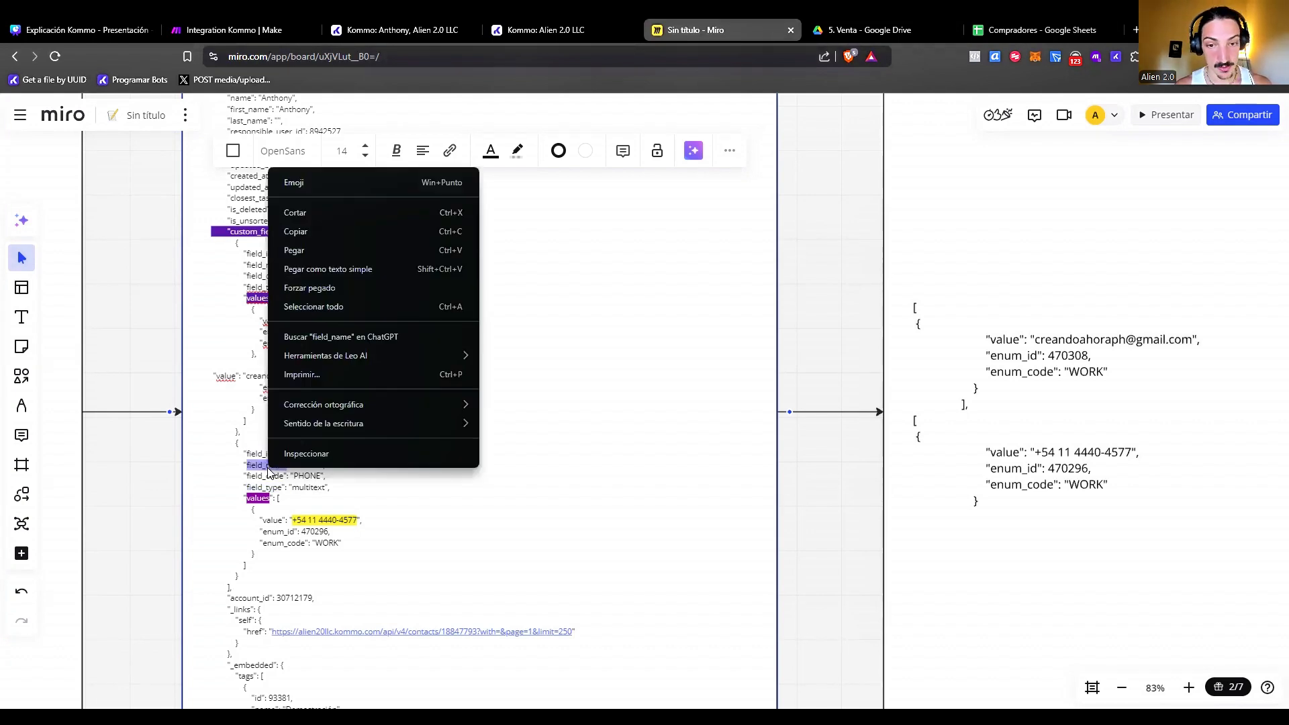
{"action": "left_click", "coordinate": [329, 229]}
{"action": "key", "text": "ctrl+2"}
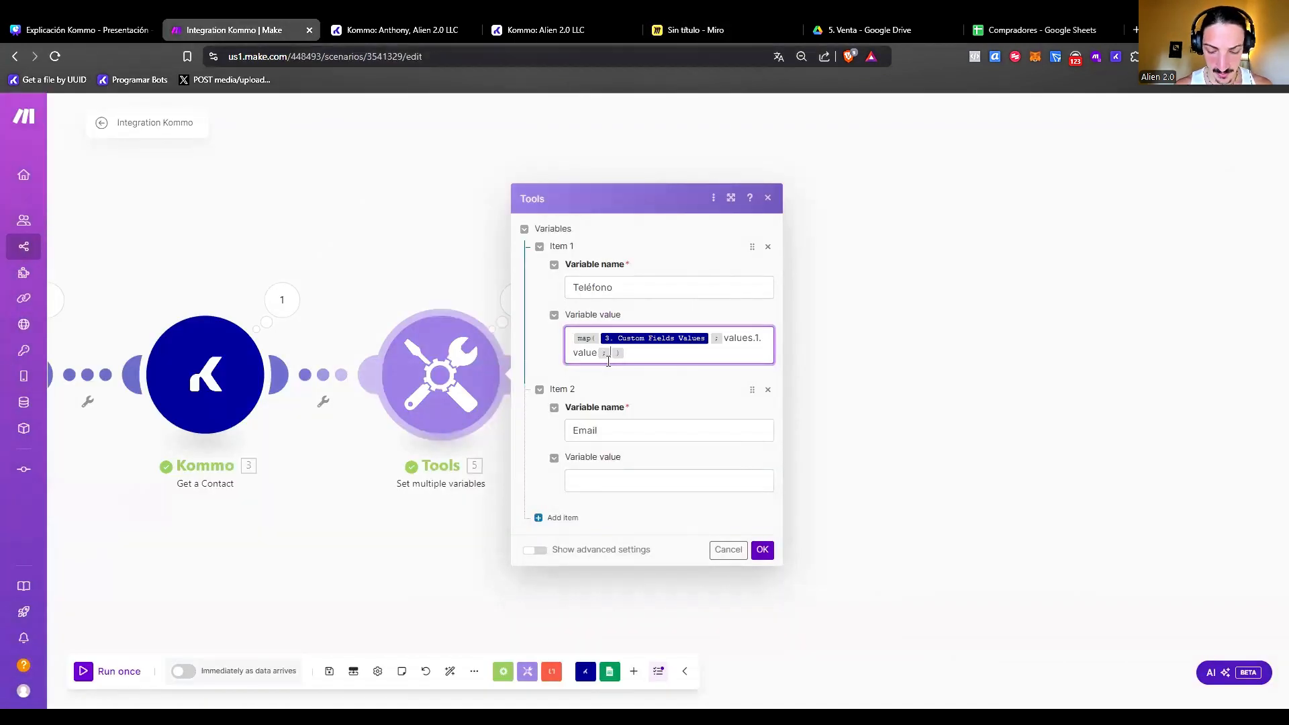
{"action": "key", "text": "ctrl+v"}
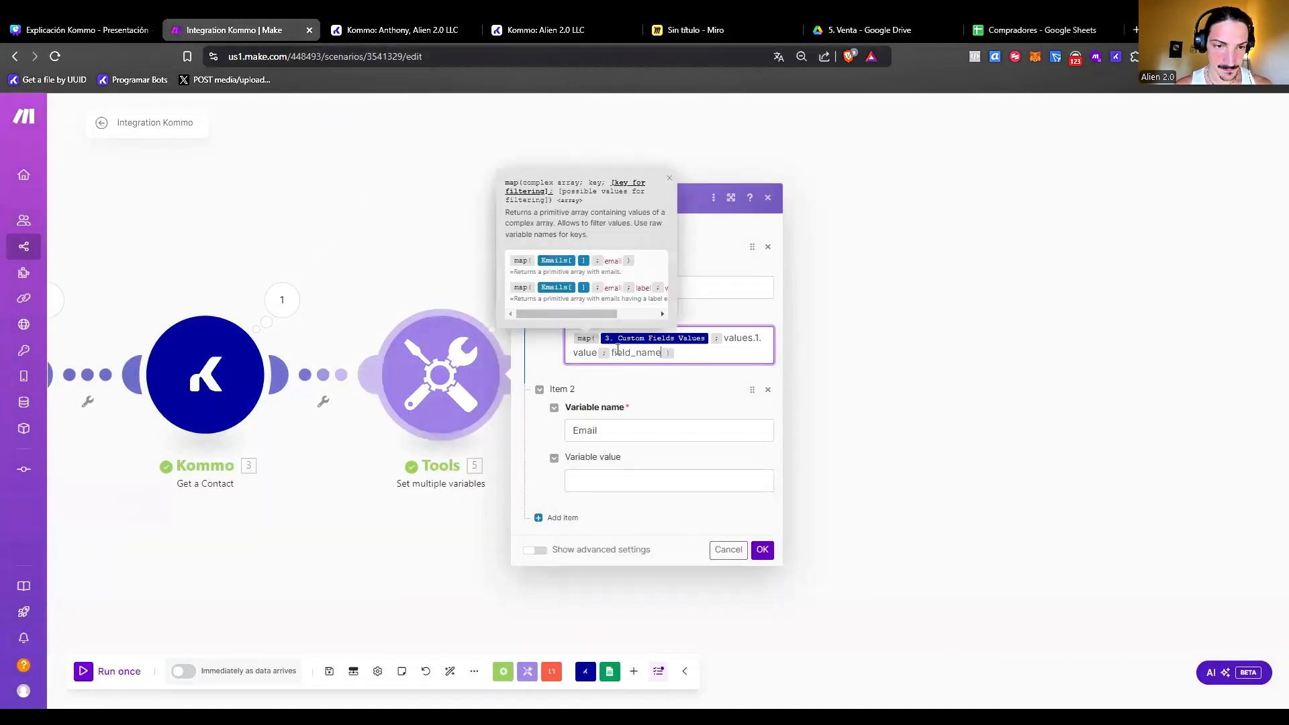
{"action": "left_click", "coordinate": [670, 178]}
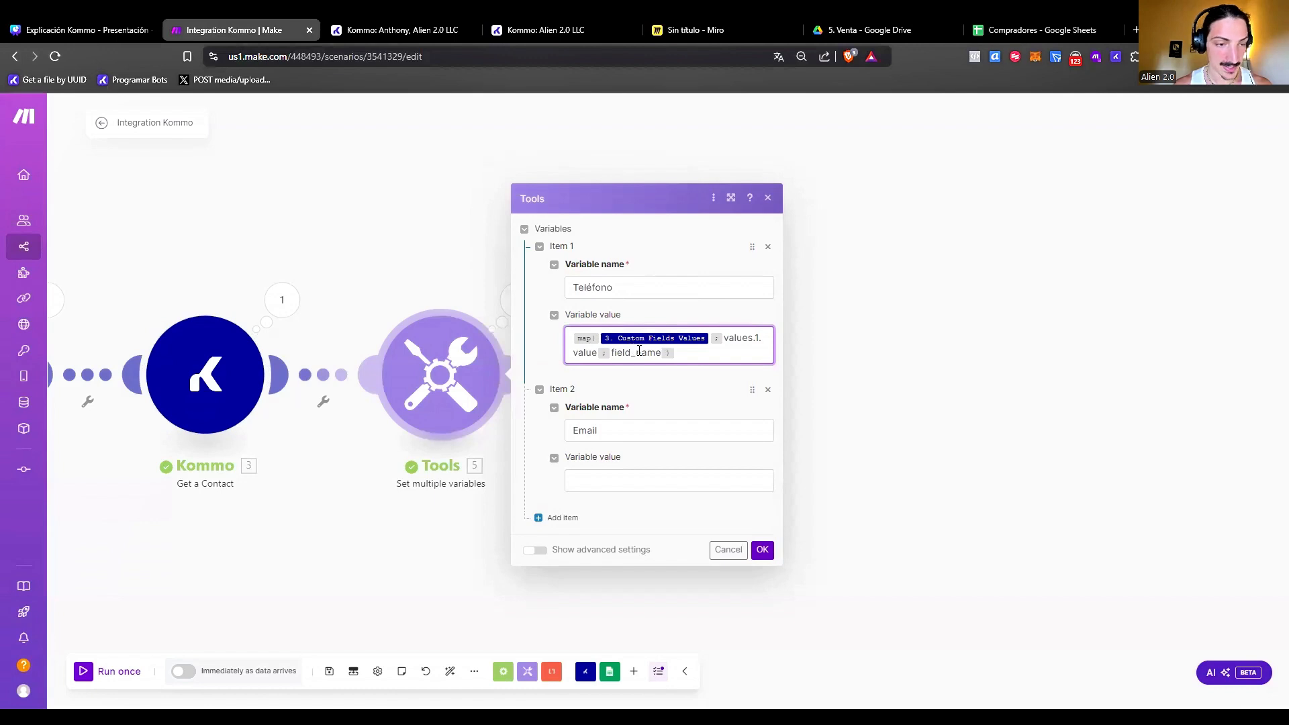
Add a semicolon after field_name in the Teléfono formula and insert Phone, copied from the Miro JSON, as the filtering value.
{"action": "type", "text": ";"}
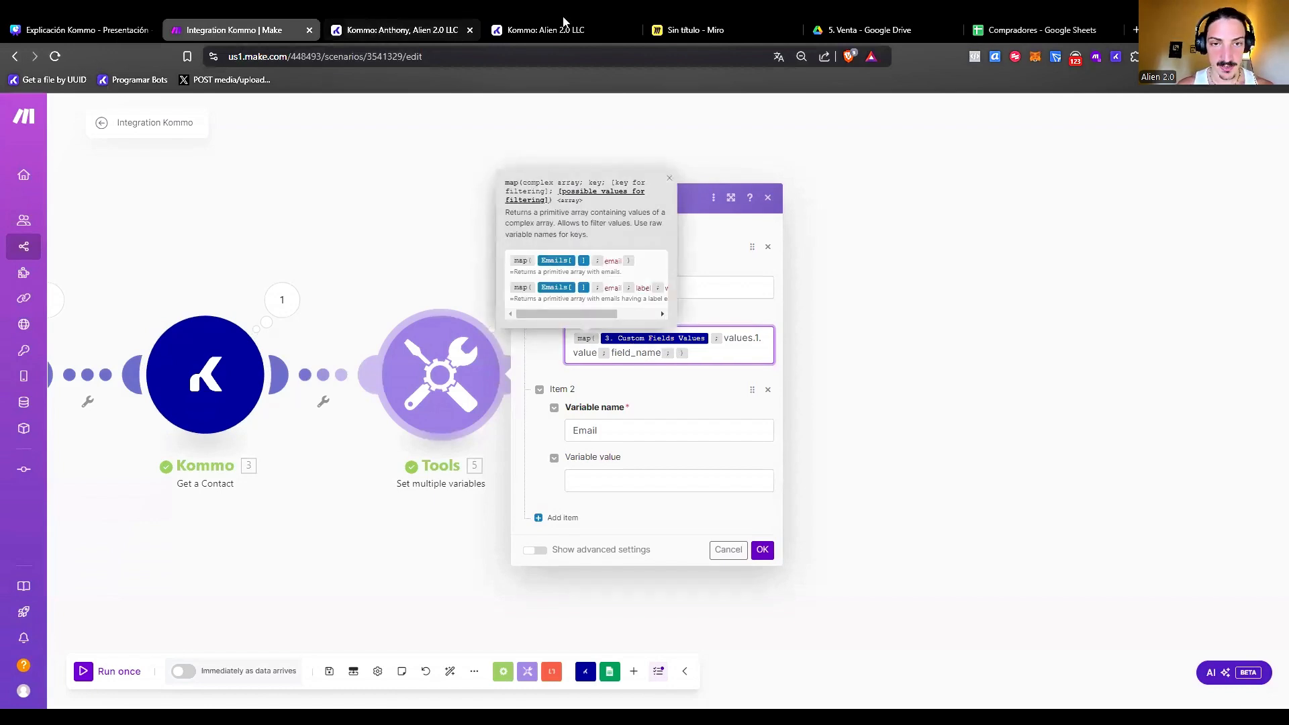
{"action": "left_click", "coordinate": [699, 29]}
{"action": "right_click", "coordinate": [301, 465]}
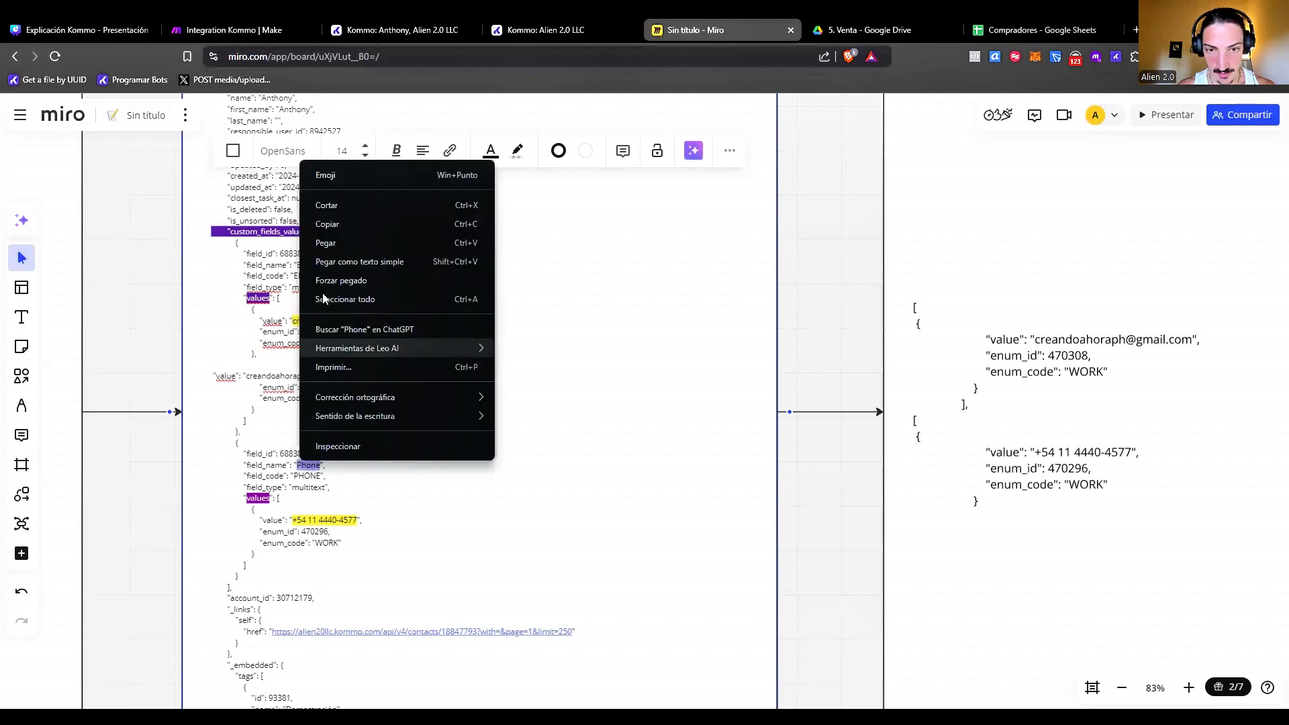
{"action": "left_click", "coordinate": [338, 224]}
{"action": "left_click", "coordinate": [235, 30]}
{"action": "key", "text": "ctrl+v"}
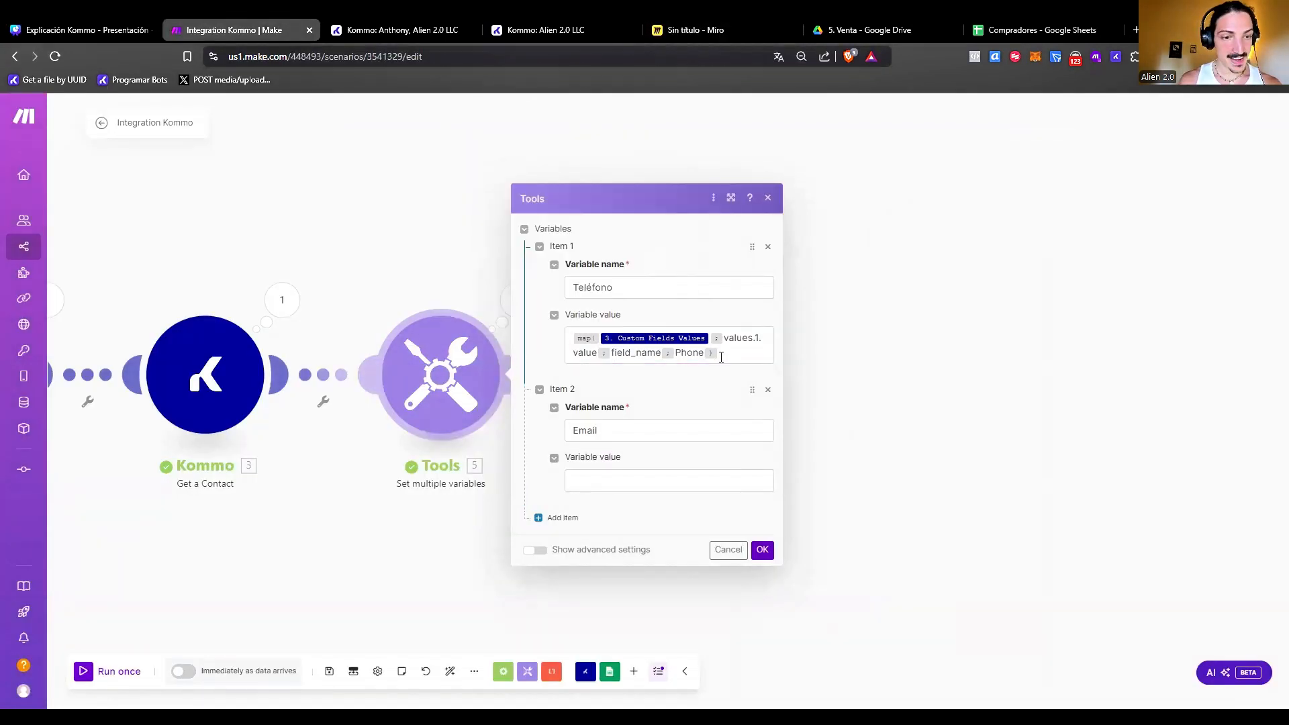
Copy the Teléfono map formula into the Email variable's value, replace Phone with Email as the filtering value, and confirm the Tools module.
{"action": "key", "text": "ctrl+a"}
{"action": "key", "text": "ctrl+c"}
{"action": "left_click", "coordinate": [631, 481]}
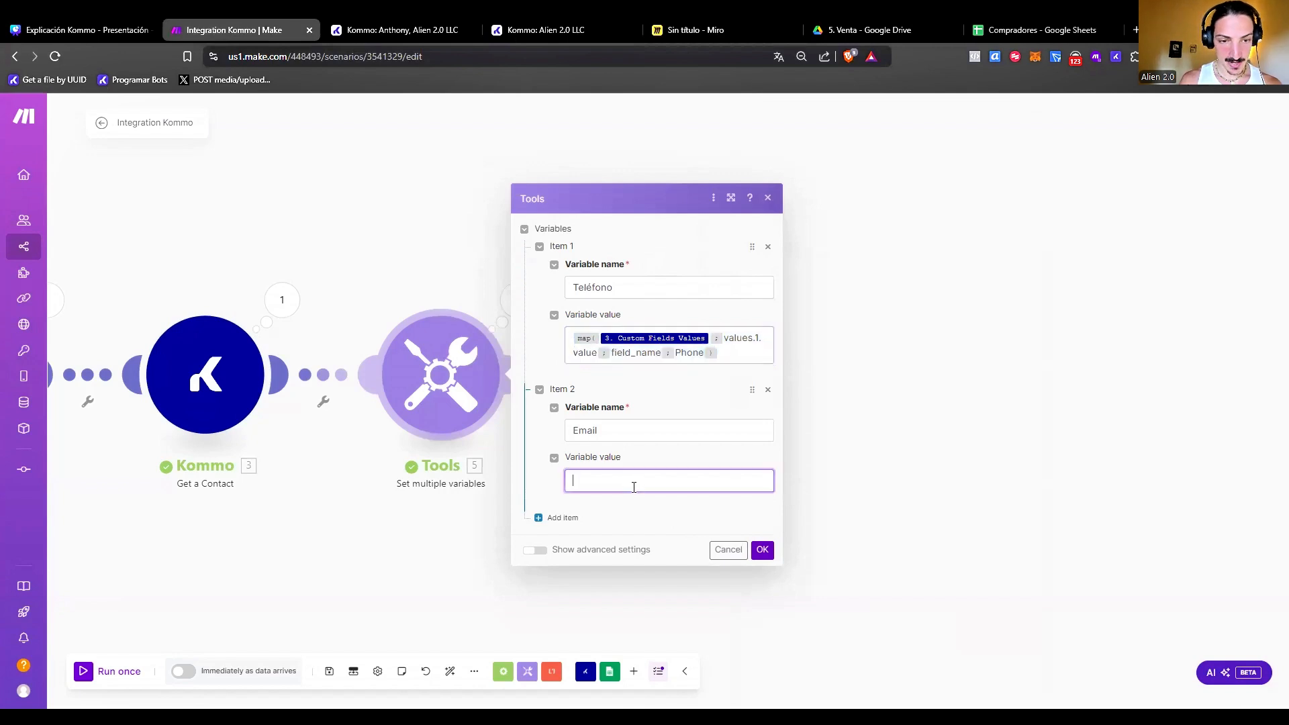
{"action": "key", "text": "ctrl+v"}
{"action": "double_click", "coordinate": [684, 497]}
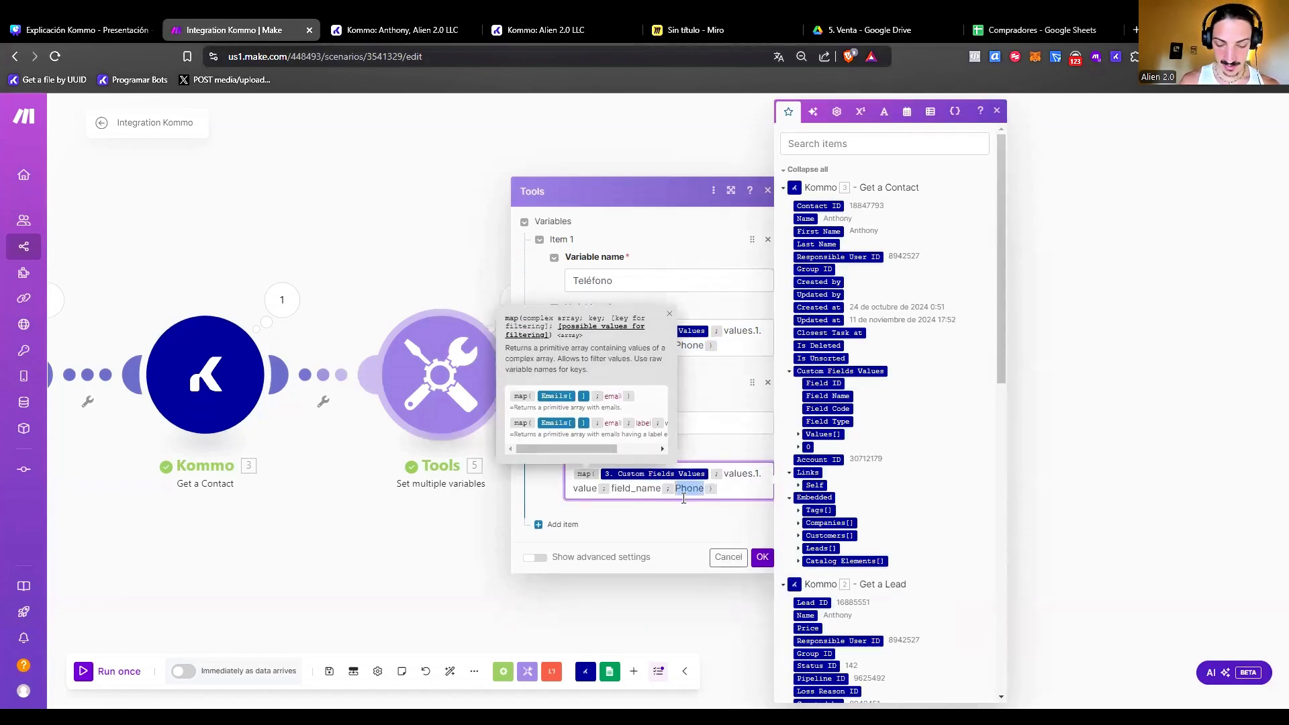
{"action": "type", "text": "Emai"}
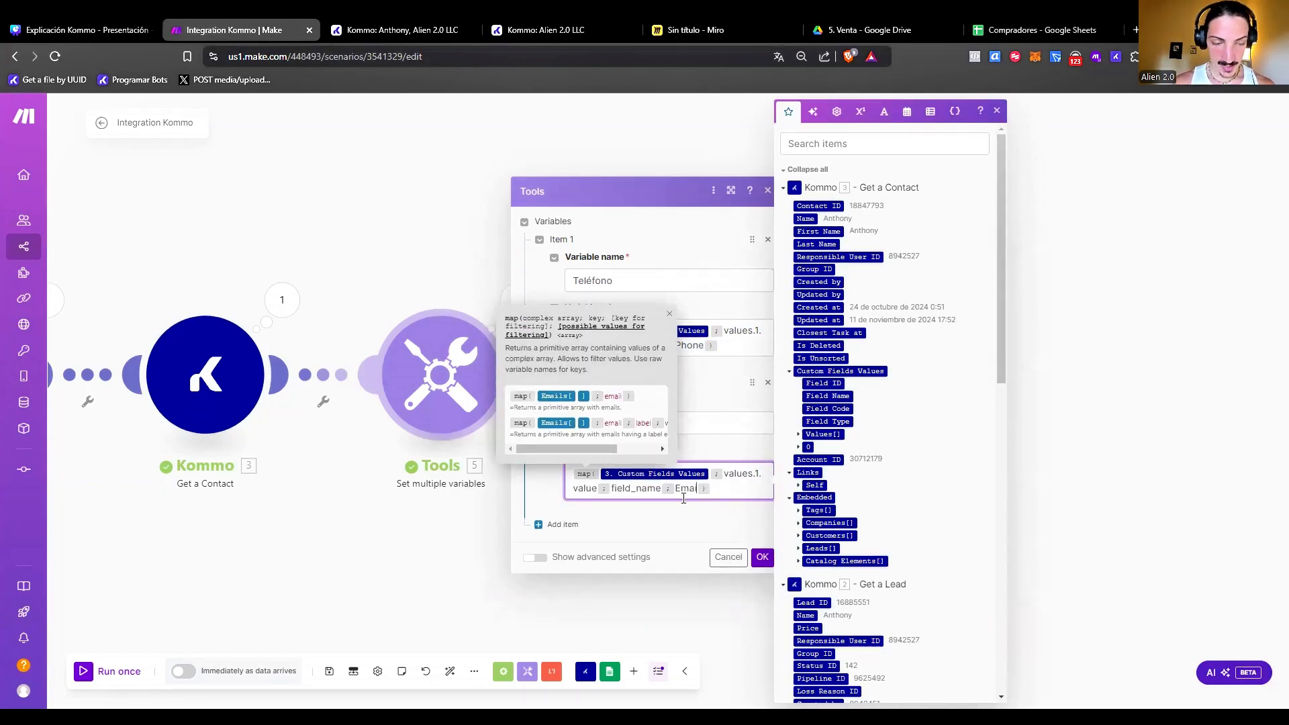
{"action": "type", "text": "l"}
{"action": "left_click", "coordinate": [762, 557]}
Map the Email variable to the Correo (C) column of the Google Sheets Add a Row module and save the scenario.
{"action": "left_click", "coordinate": [676, 374]}
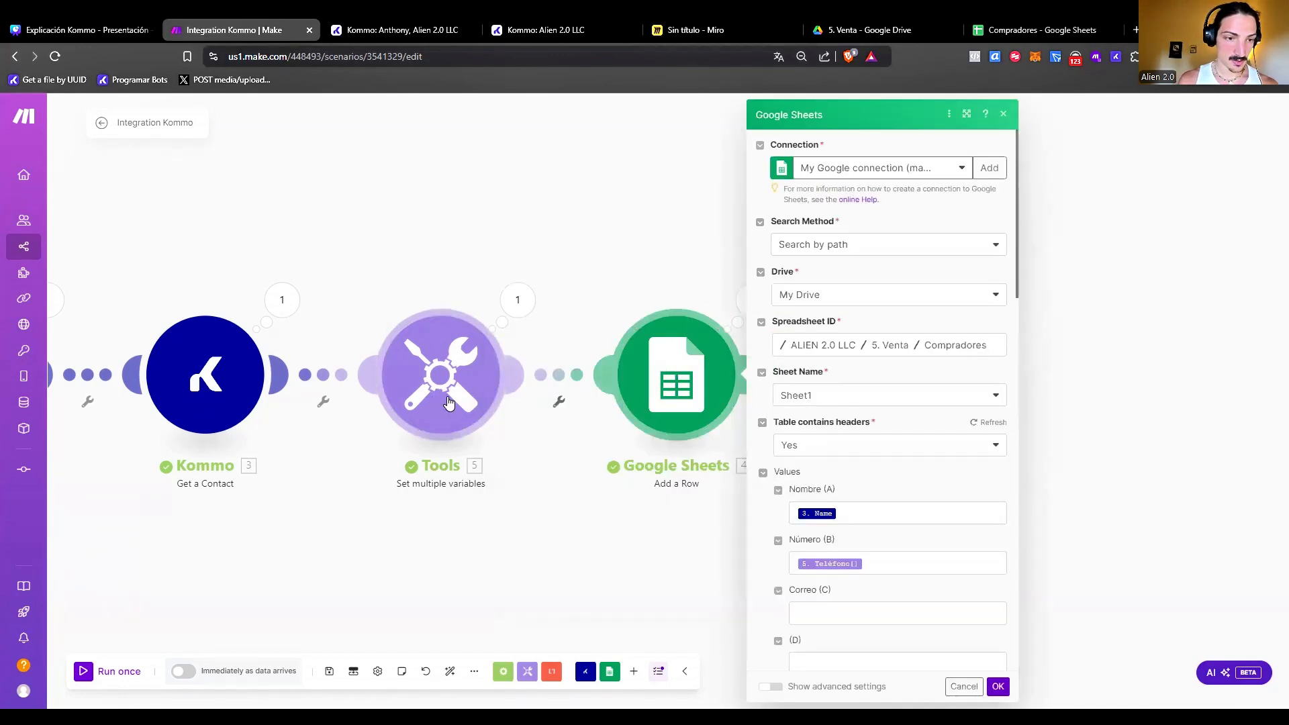
{"action": "left_click", "coordinate": [871, 561]}
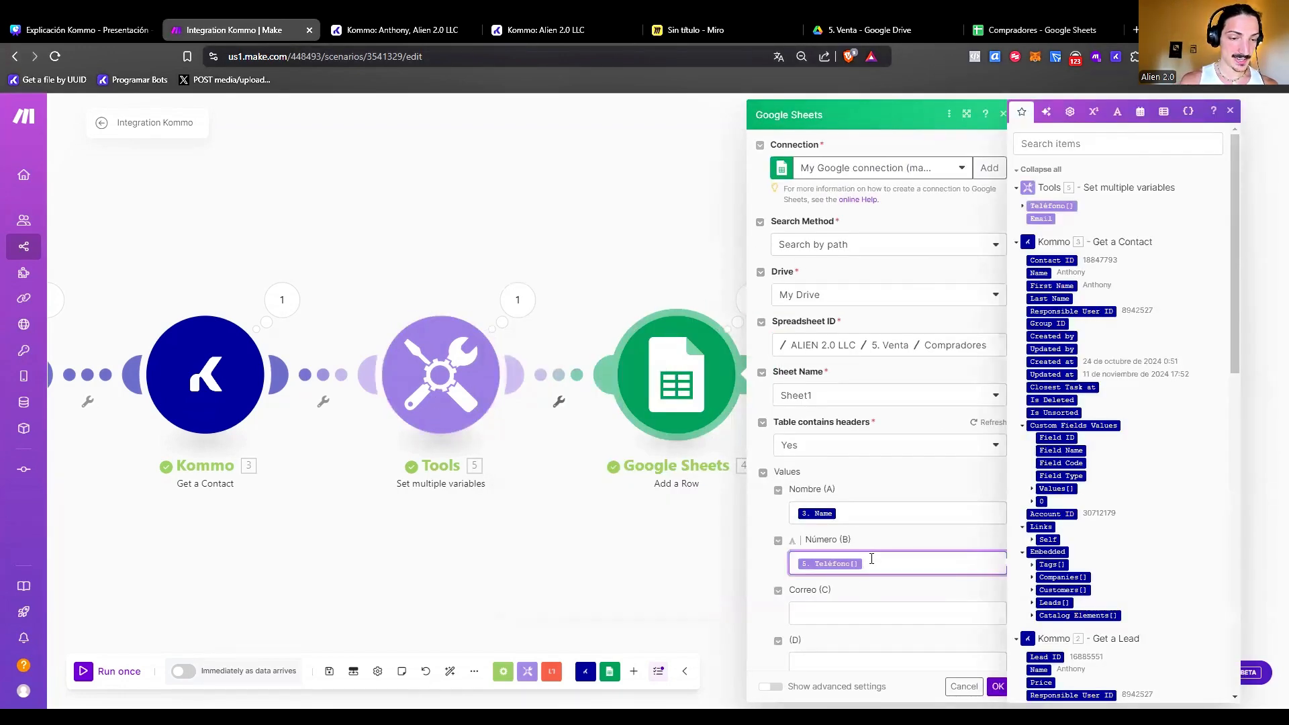
{"action": "left_click", "coordinate": [850, 616]}
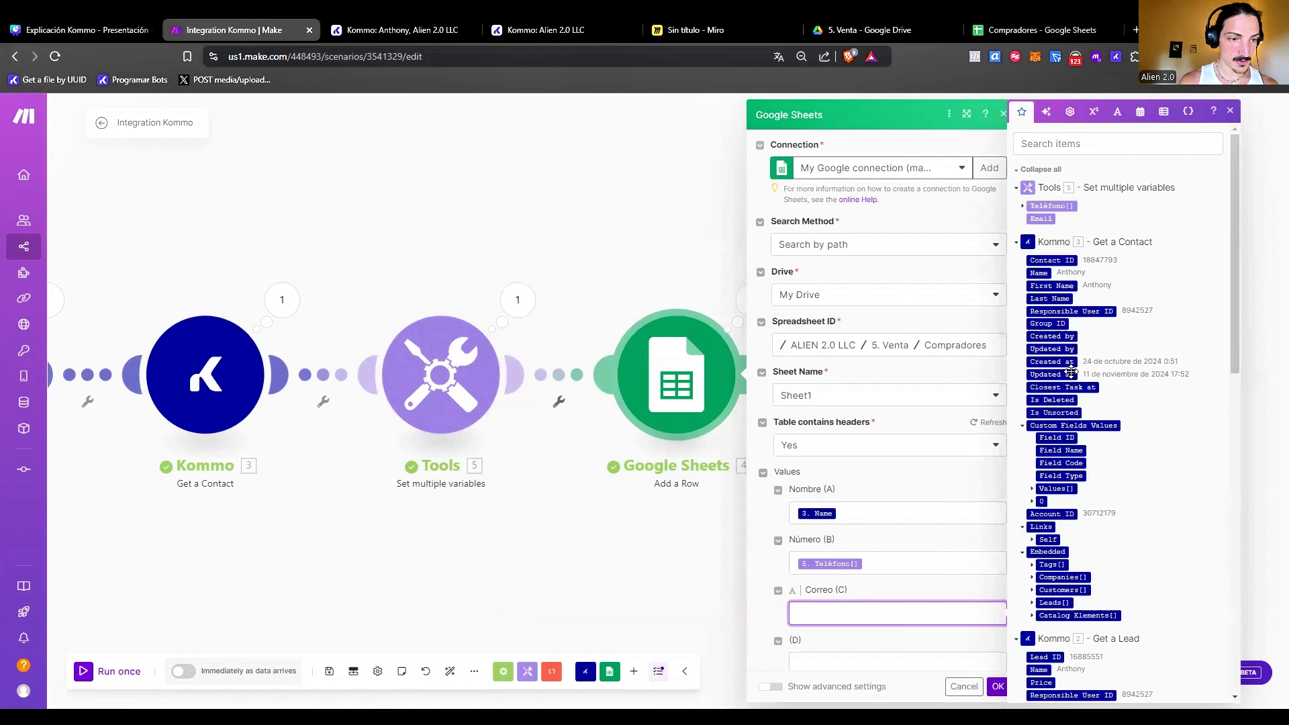
{"action": "left_click", "coordinate": [1034, 219]}
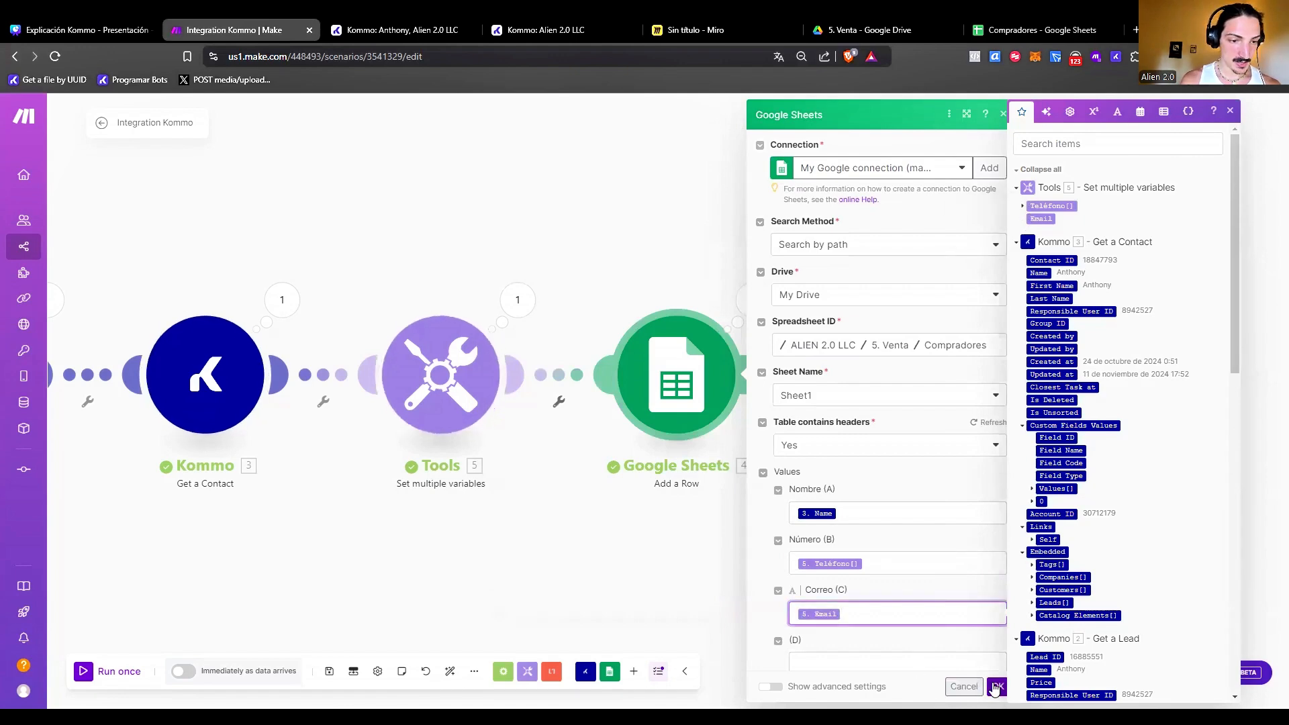
{"action": "left_click", "coordinate": [998, 686]}
{"action": "left_click", "coordinate": [325, 683]}
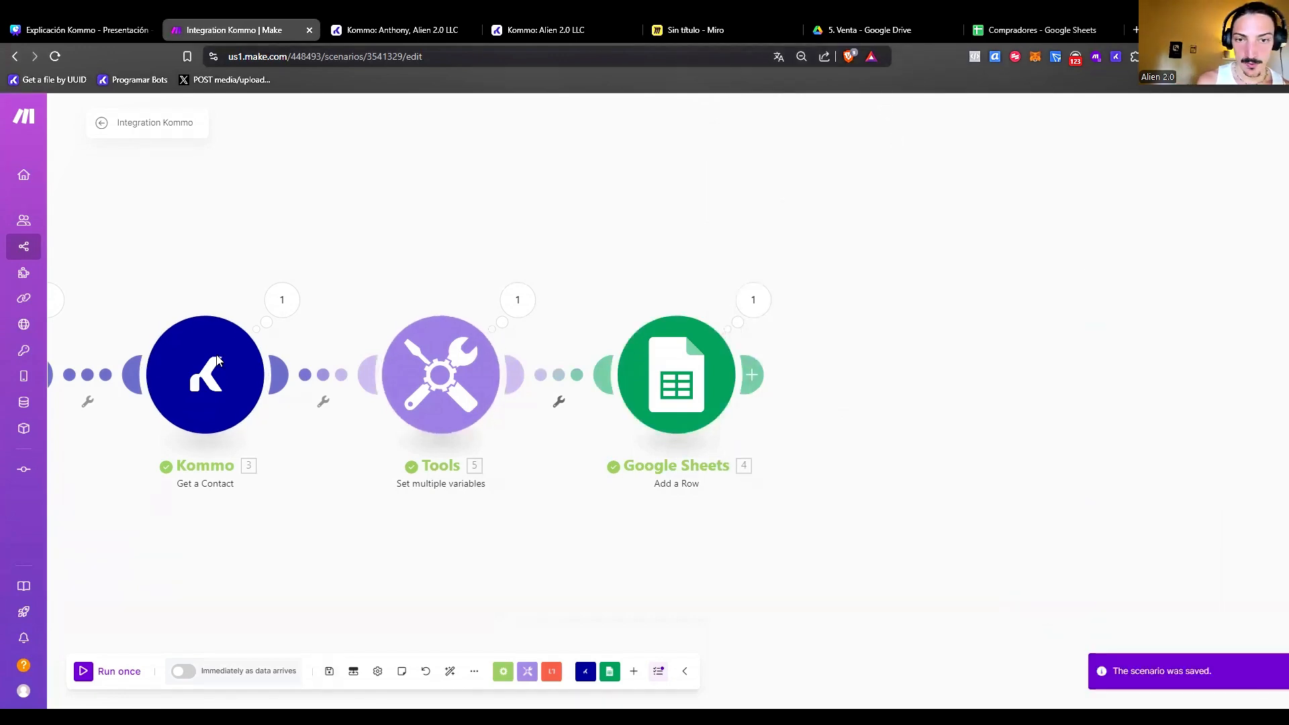
Clear the old test rows below the headers in the Compradores sheet and return through Make to the Kommo lead.
{"action": "key", "text": "ctrl+9"}
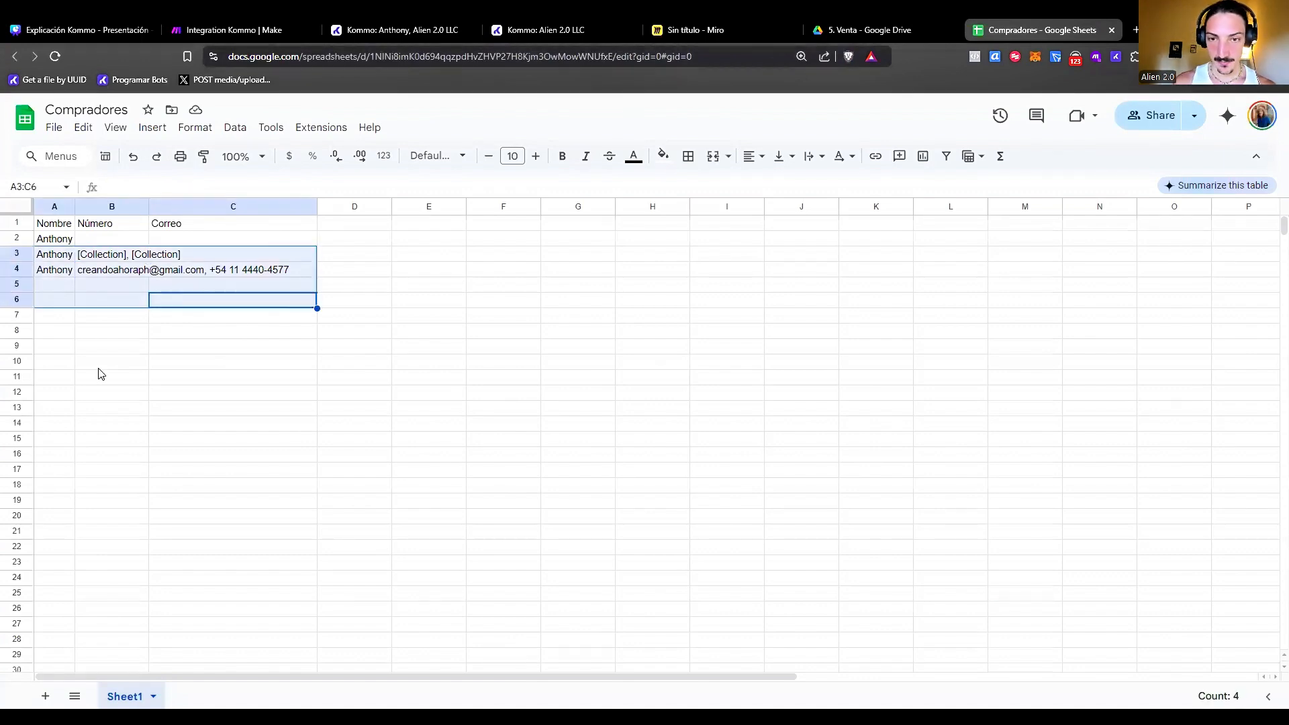
{"action": "key", "text": "ctrl+2"}
{"action": "key", "text": "ctrl+3"}
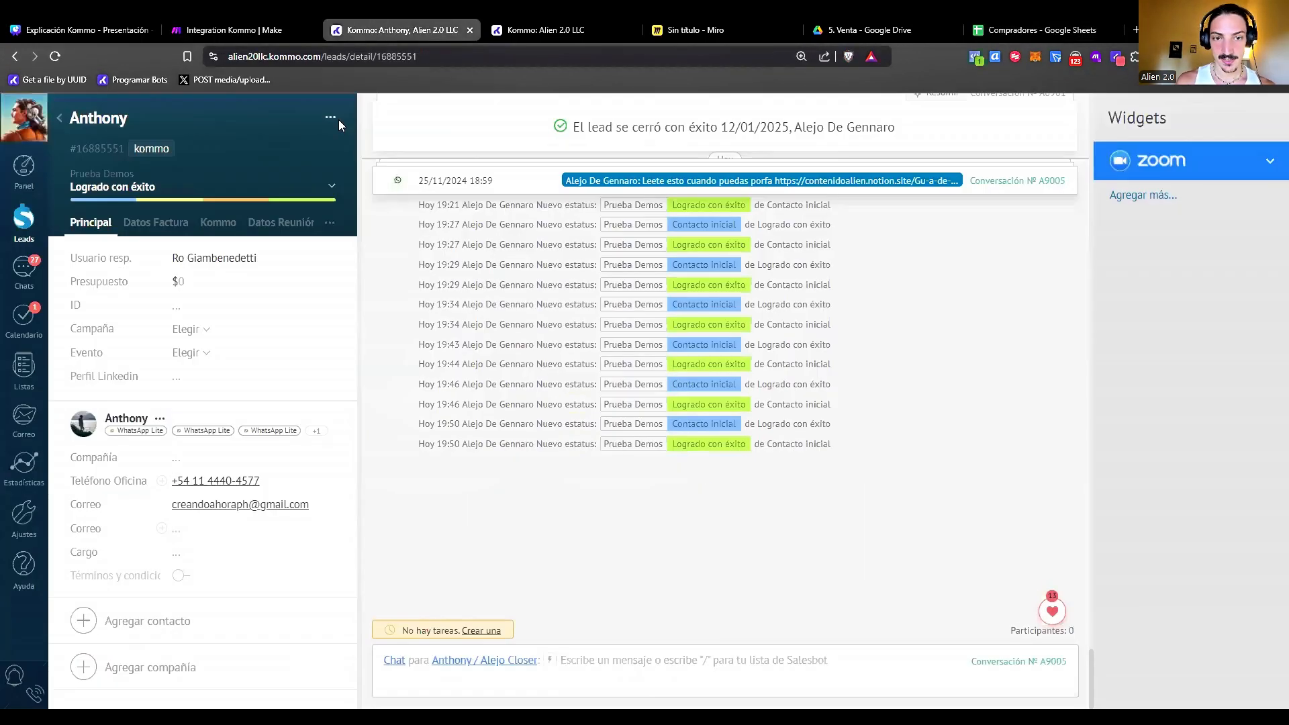
Move the Kommo lead to Contacto inicial and back to Logrado con éxito in Prueba Demos, saving the change to trigger the scenario.
{"action": "left_click", "coordinate": [202, 190]}
{"action": "left_click", "coordinate": [168, 203]}
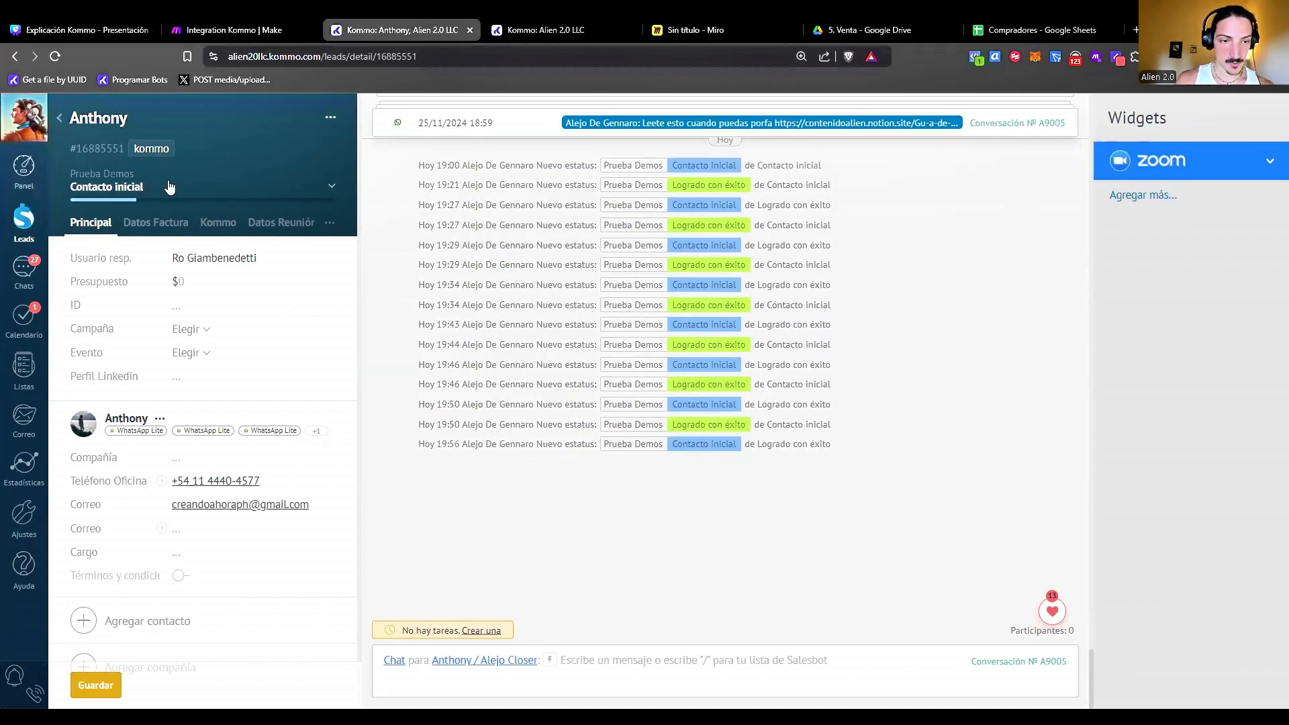
{"action": "left_click_drag", "start_coordinate": [877, 455], "coordinate": [570, 165]}
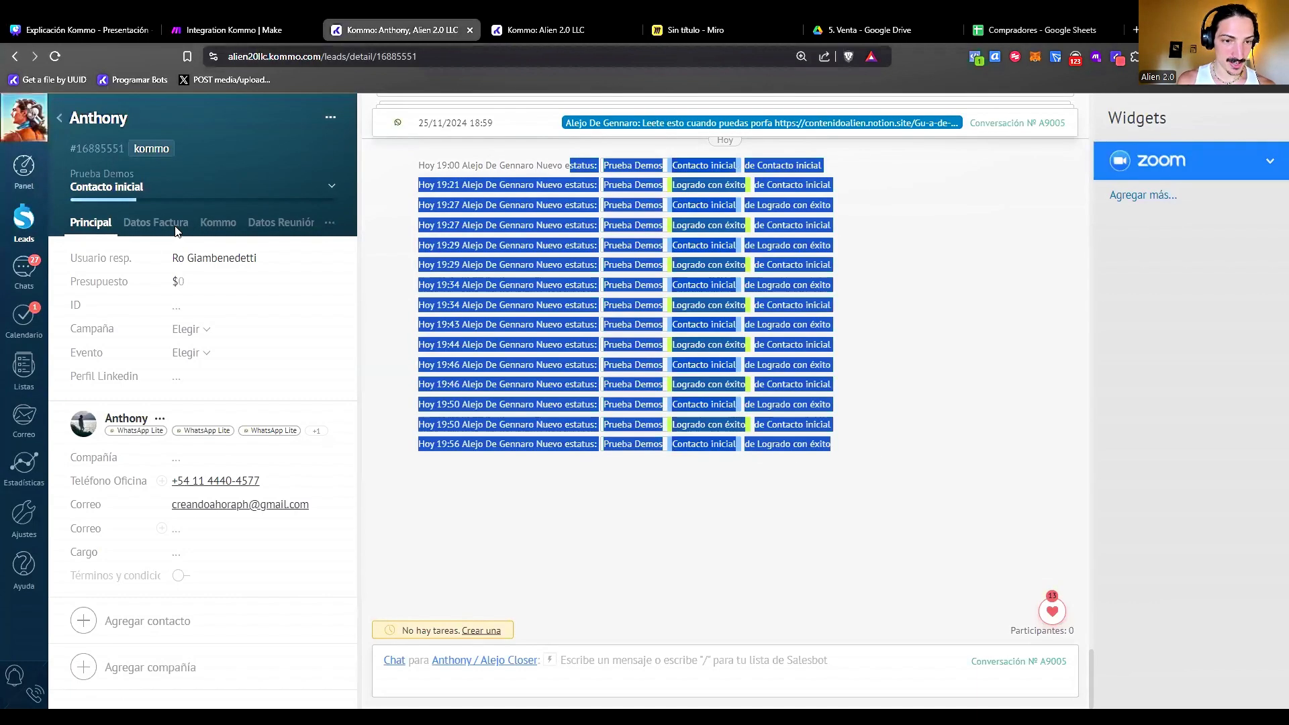
{"action": "left_click", "coordinate": [108, 186]}
{"action": "left_click", "coordinate": [106, 272]}
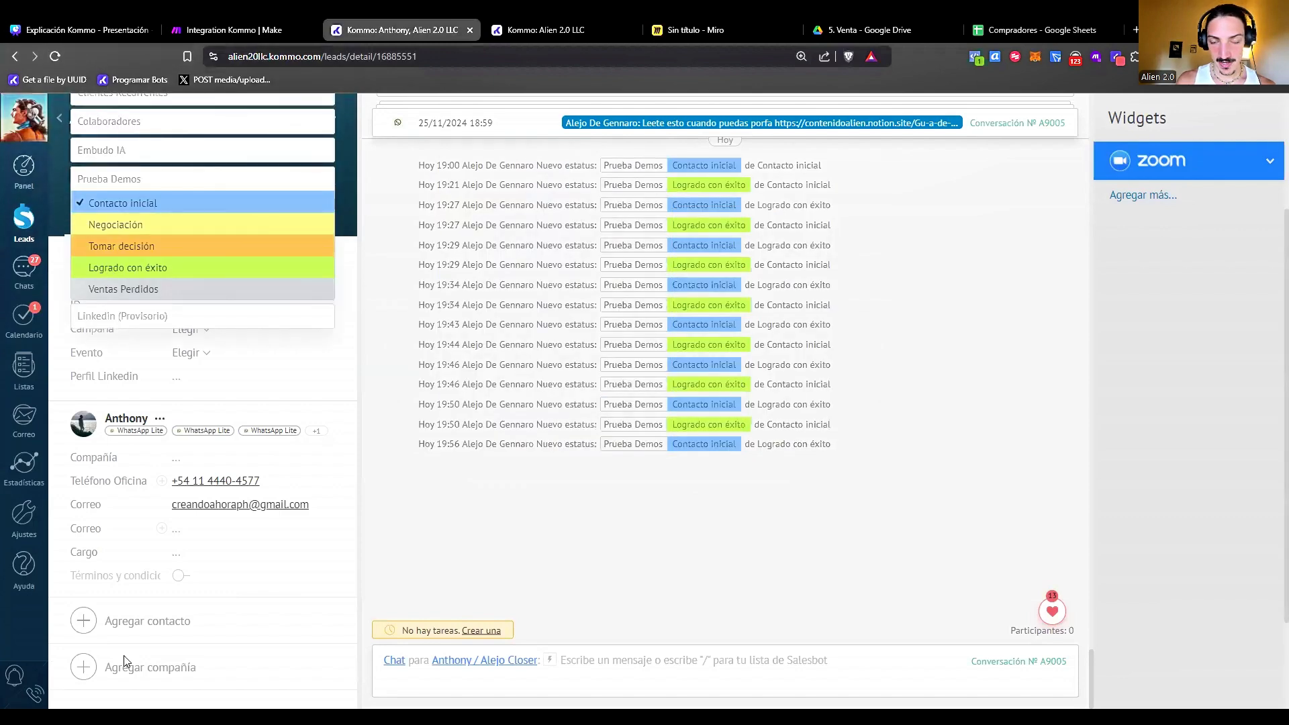
{"action": "left_click", "coordinate": [110, 681]}
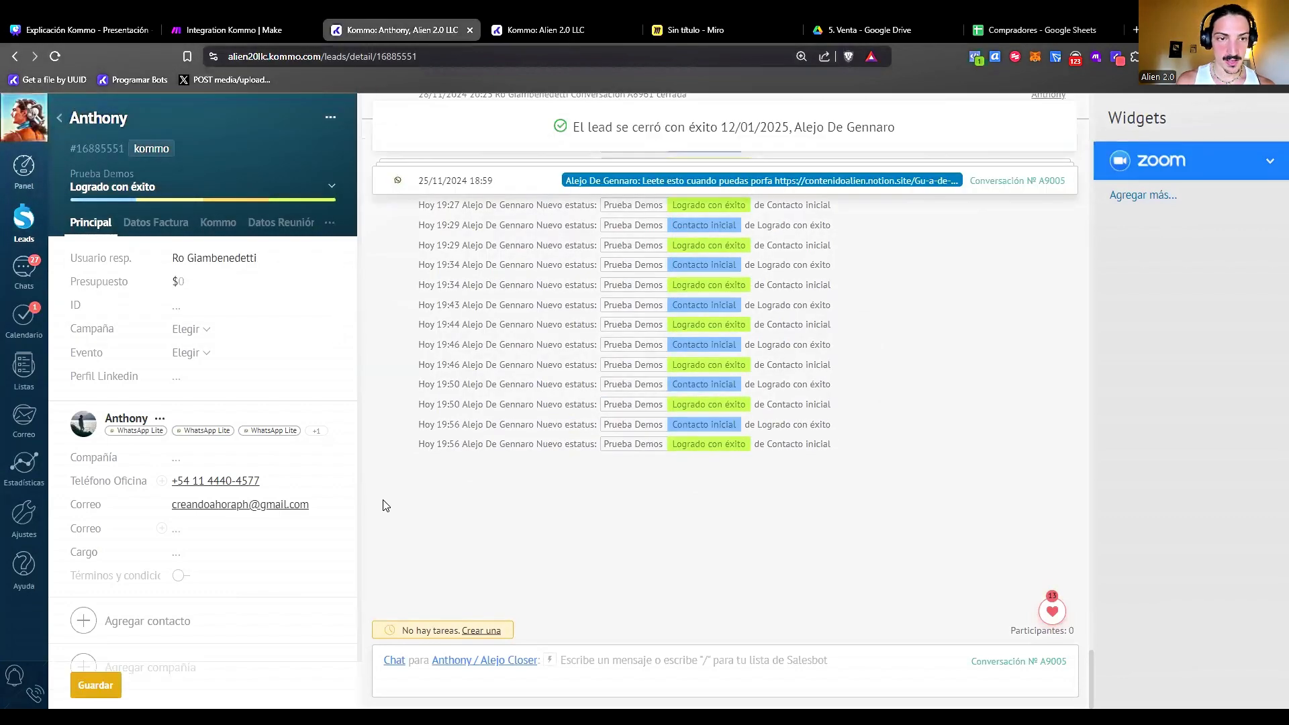
Switch to Make and examine the Teléfono and Email values in the Tools module's output bundle.
{"action": "key", "text": "ctrl+shift+Tab"}
{"action": "left_click", "coordinate": [679, 348]}
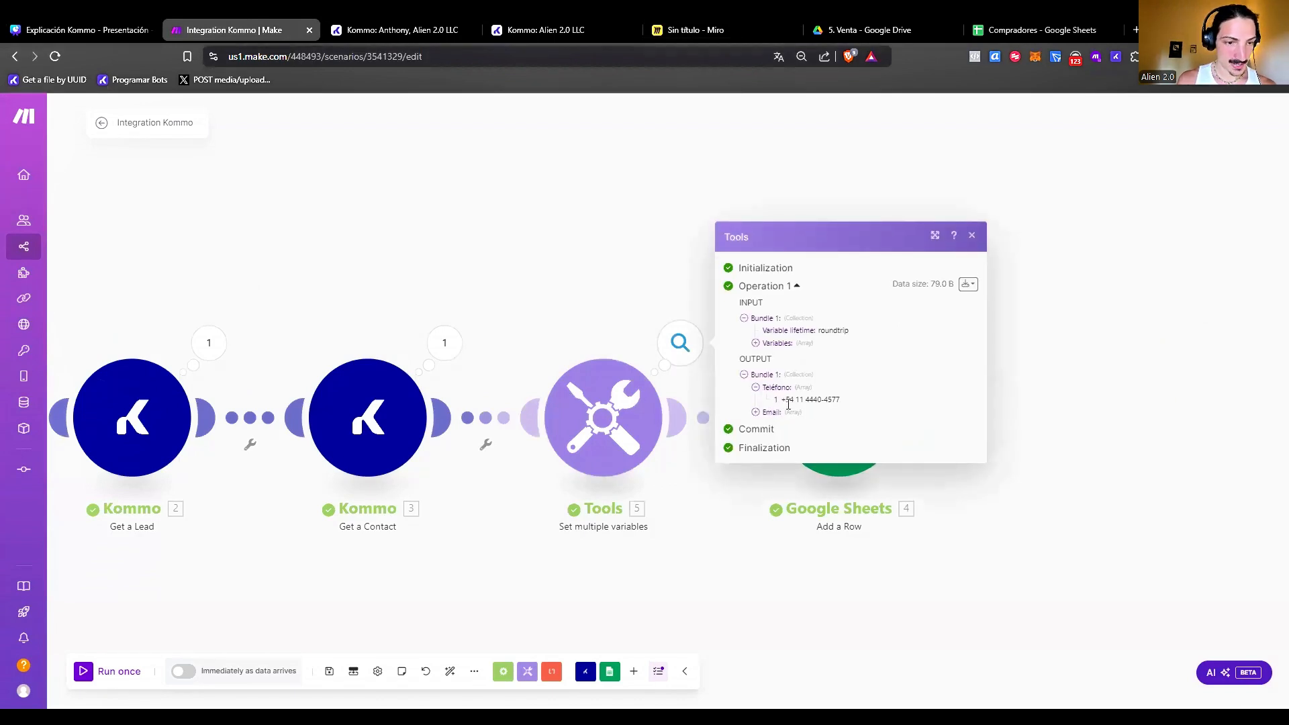
{"action": "triple_click", "coordinate": [789, 402]}
{"action": "left_click", "coordinate": [757, 412]}
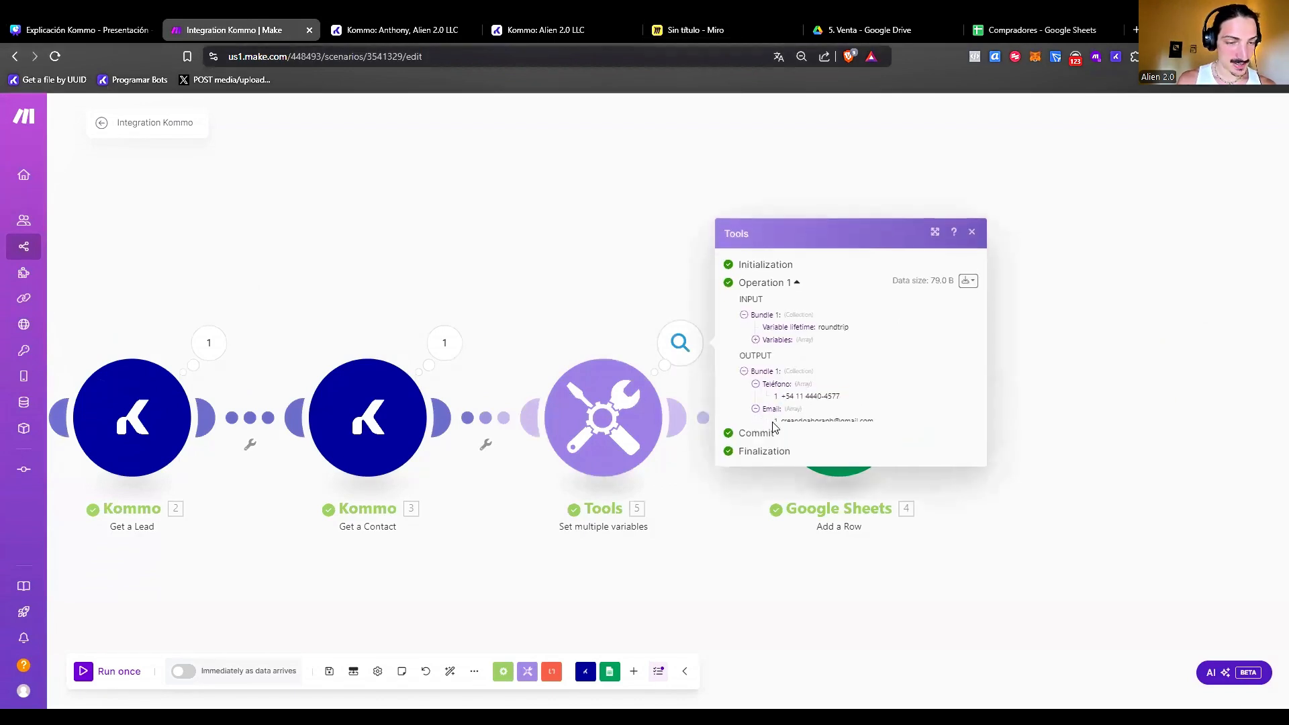
{"action": "triple_click", "coordinate": [871, 417]}
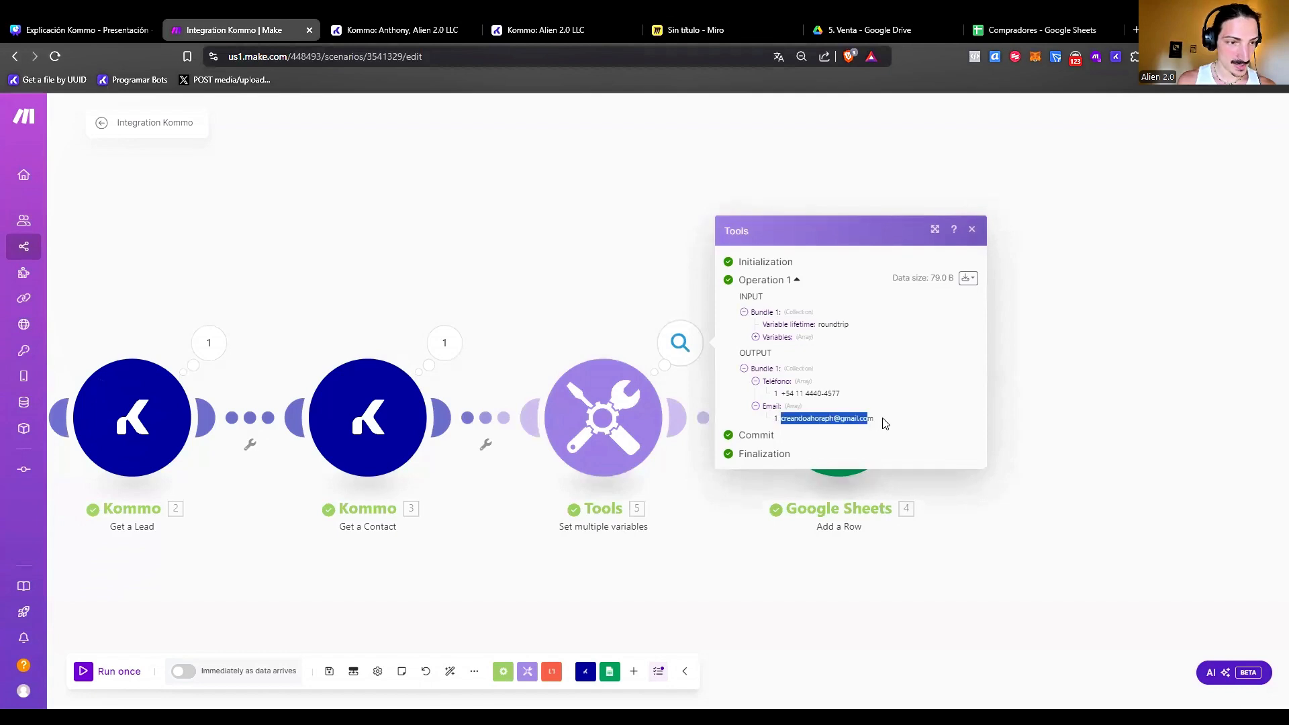
Switch to the Compradores sheet and inspect the new row, opening the Número cell B2 to examine its raw content.
{"action": "left_click", "coordinate": [1041, 31]}
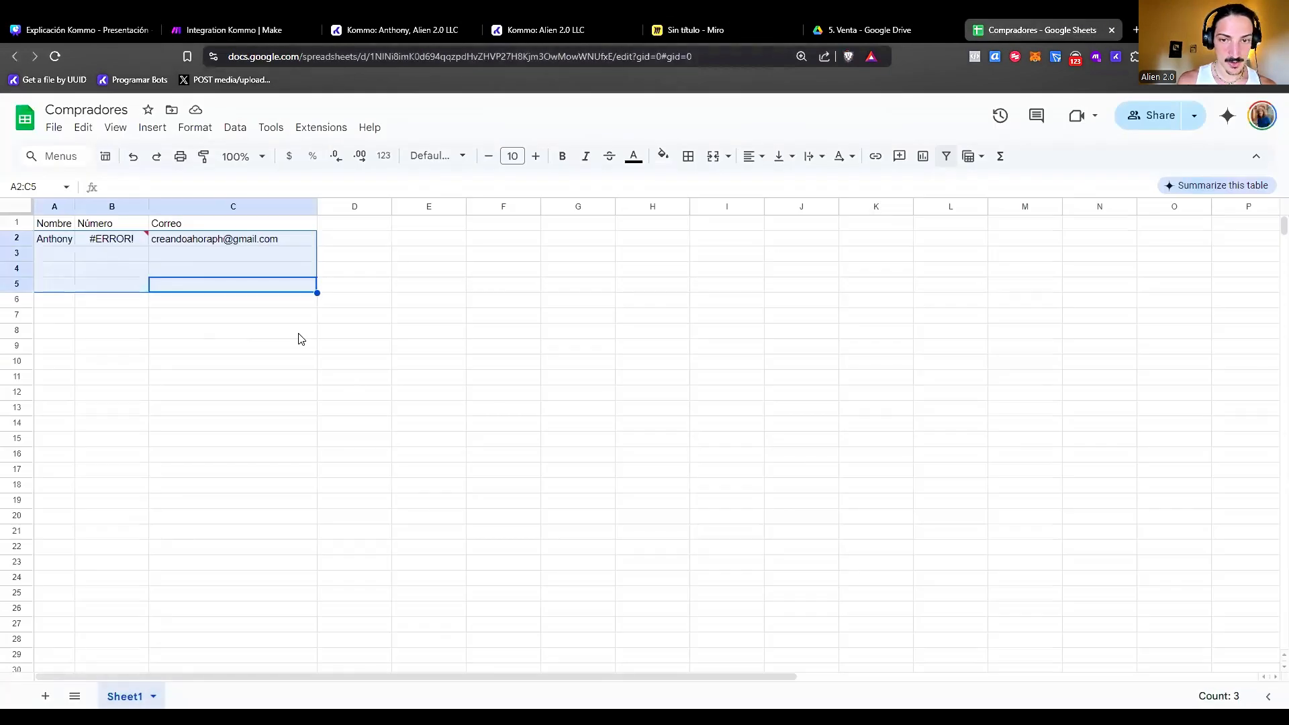
{"action": "double_click", "coordinate": [119, 242]}
{"action": "left_click", "coordinate": [142, 306]}
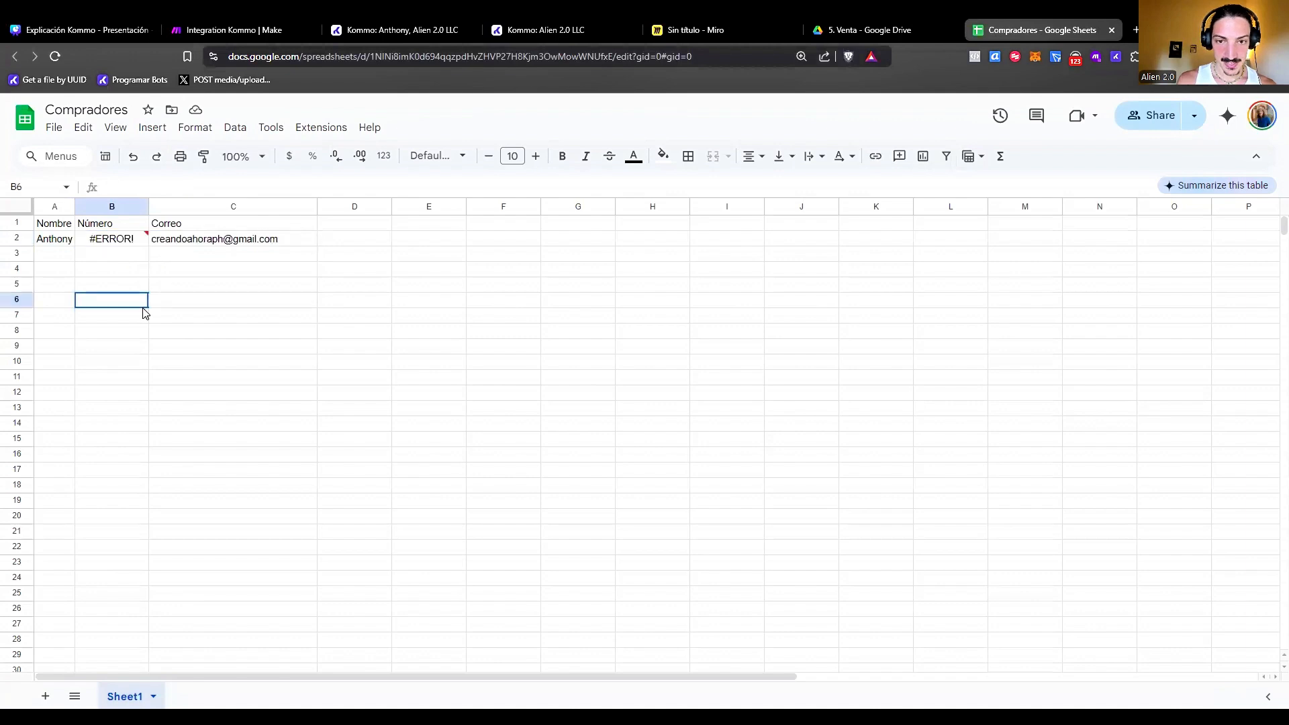
{"action": "double_click", "coordinate": [103, 242]}
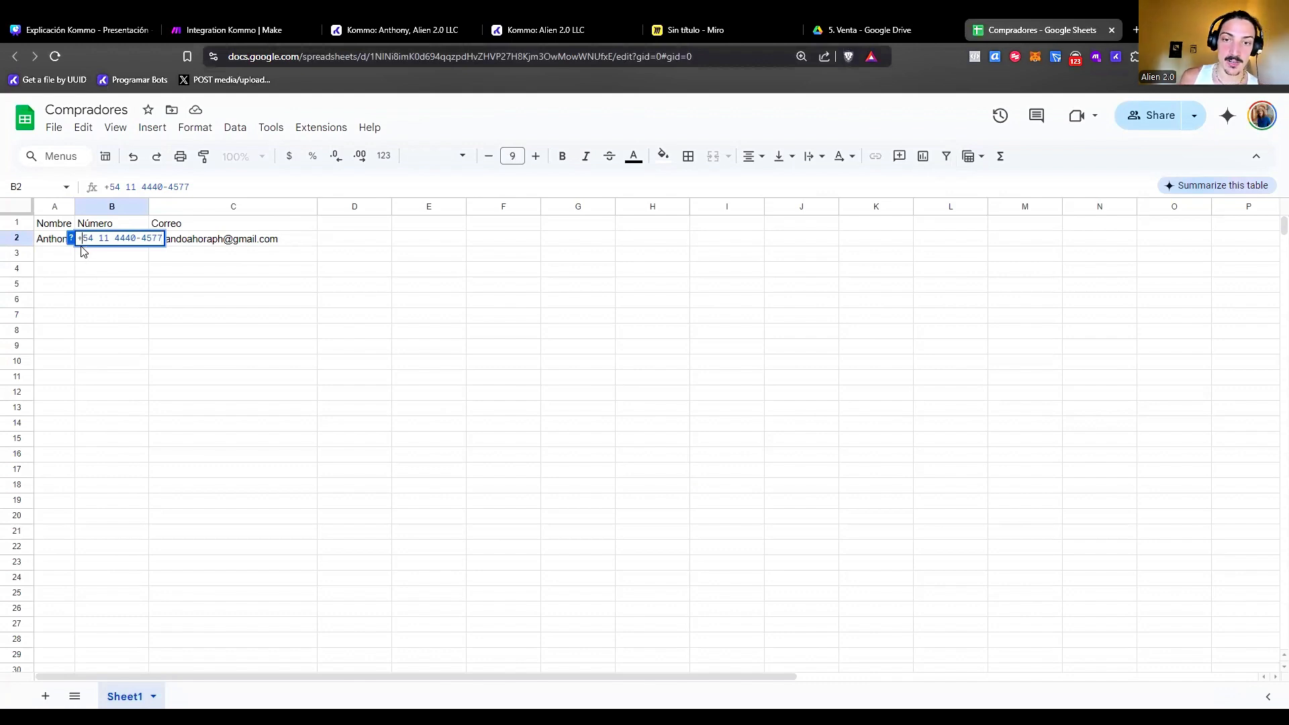
{"action": "mouse_move", "coordinate": [77, 244]}
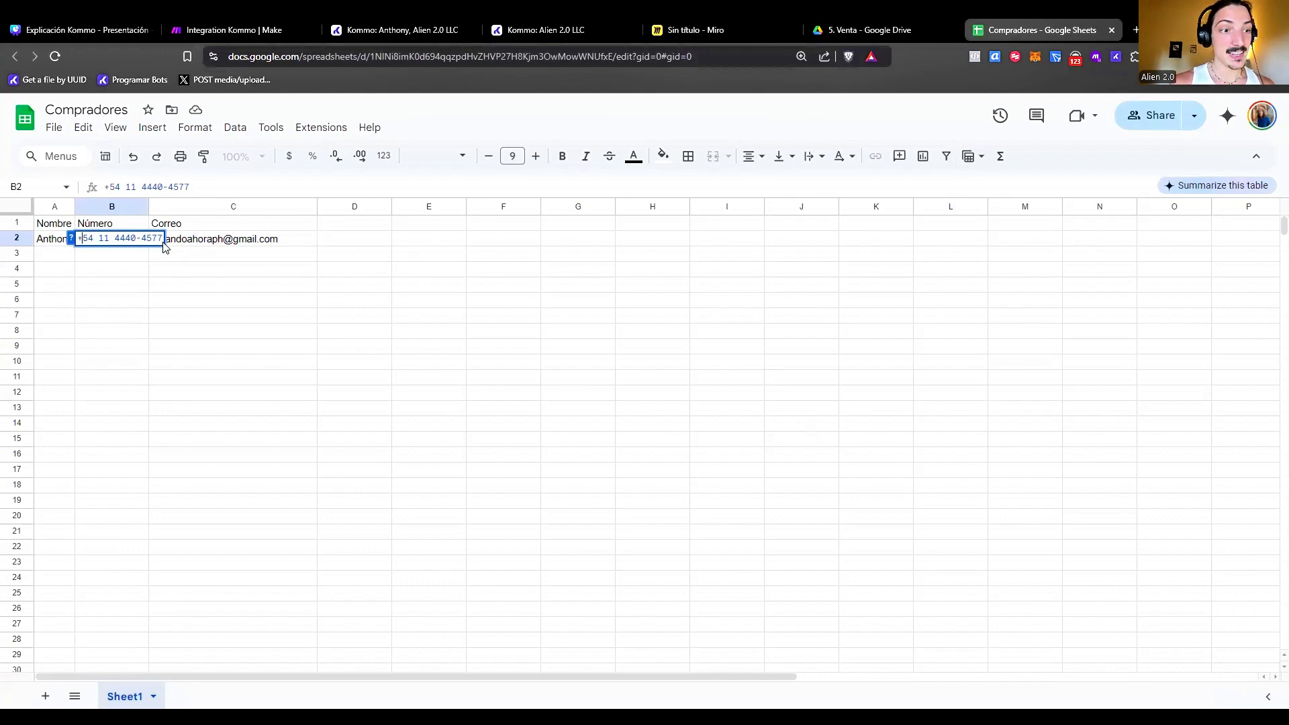
Return to Make, activate the scenario's scheduling with Run scenario set to Immediately, and save the scenario.
{"action": "left_click", "coordinate": [269, 30]}
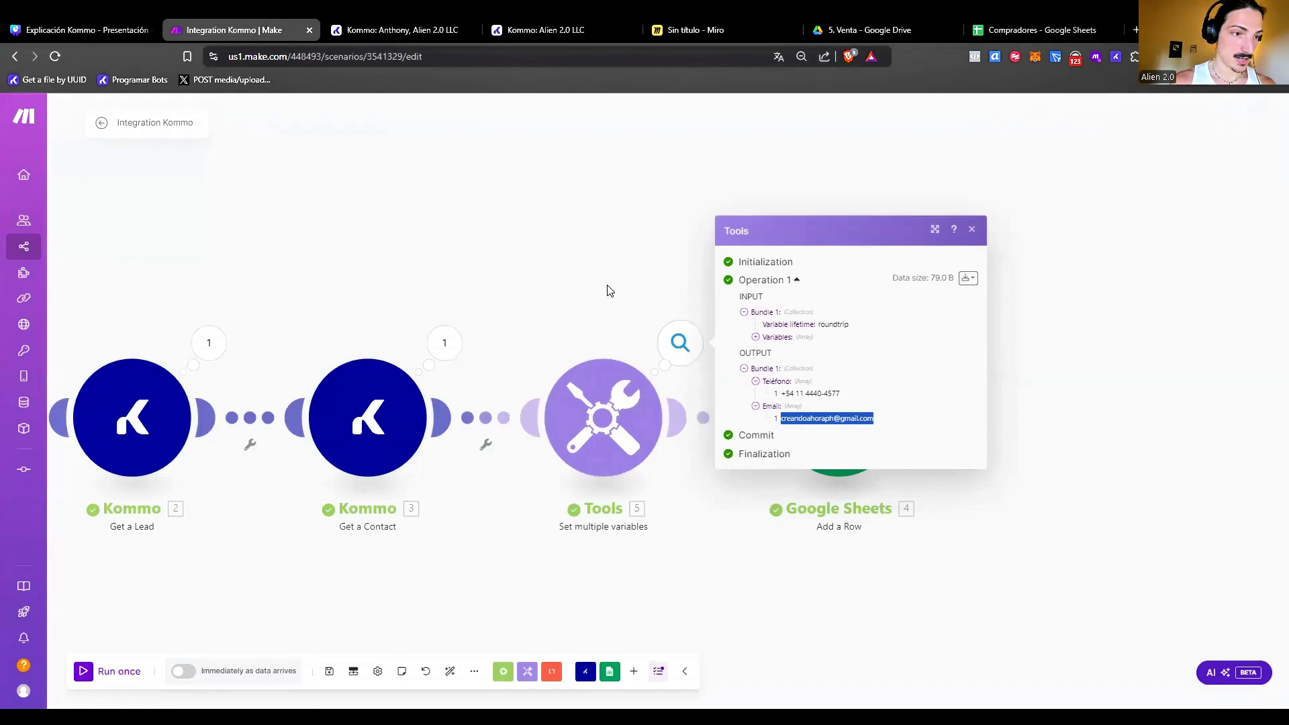
{"action": "left_click", "coordinate": [610, 290]}
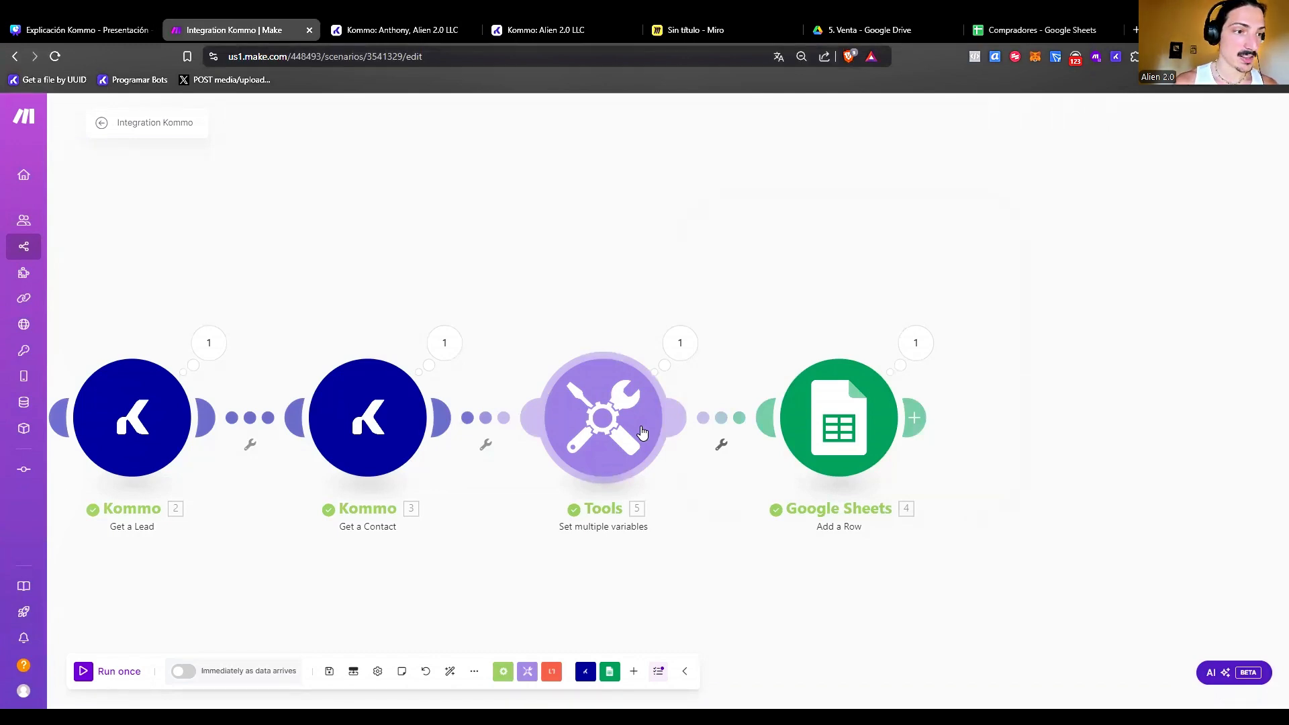
{"action": "left_click", "coordinate": [180, 672]}
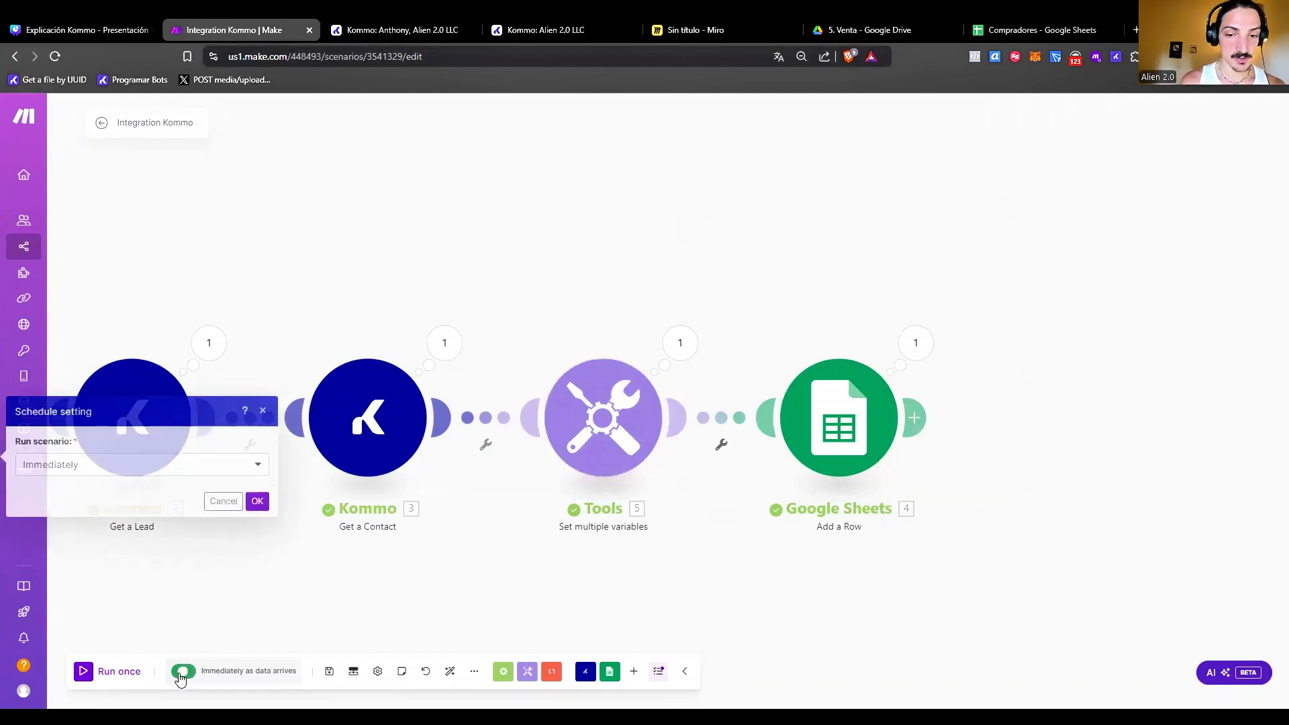
{"action": "left_click", "coordinate": [256, 501]}
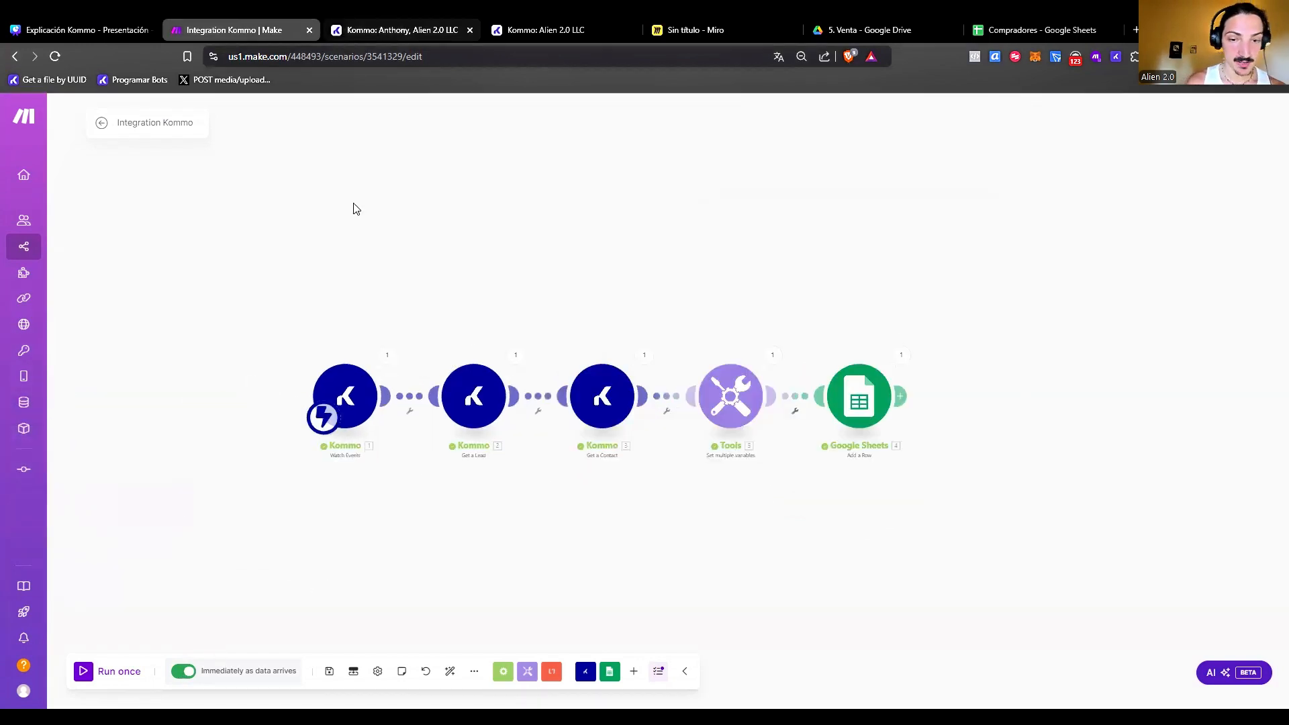
{"action": "left_click", "coordinate": [329, 672]}
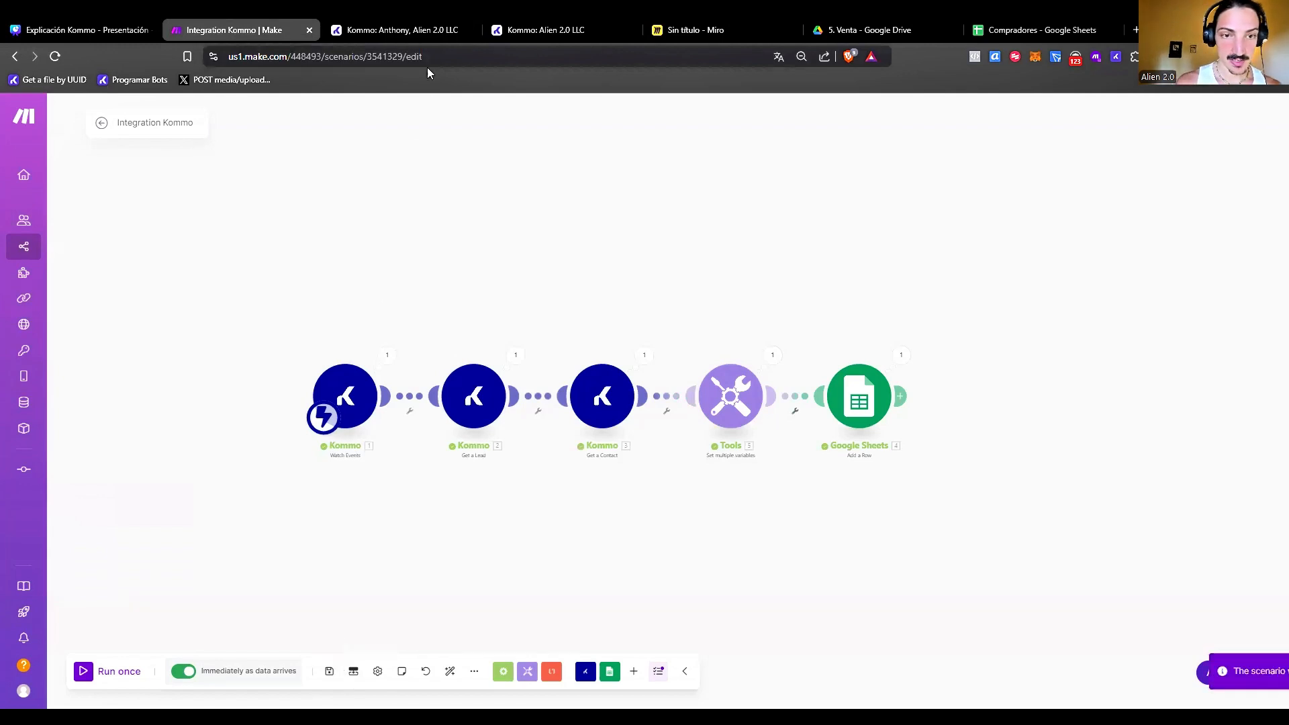
Switch to the Kommo lead, move it to Negociación and back to Logrado con éxito in Prueba Demos, saving each change.
{"action": "left_click", "coordinate": [402, 29]}
{"action": "left_click", "coordinate": [128, 176]}
{"action": "left_click", "coordinate": [131, 224]}
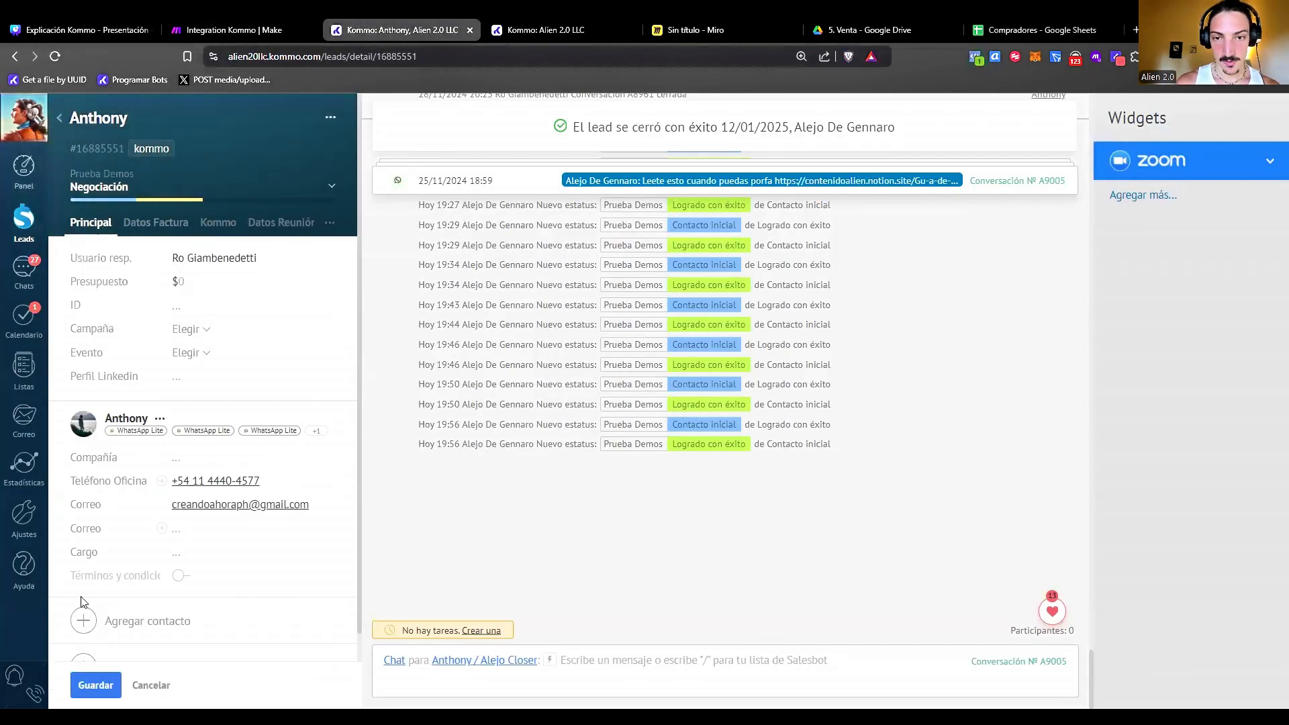
{"action": "left_click", "coordinate": [130, 201]}
{"action": "left_click", "coordinate": [109, 267]}
{"action": "left_click", "coordinate": [106, 687]}
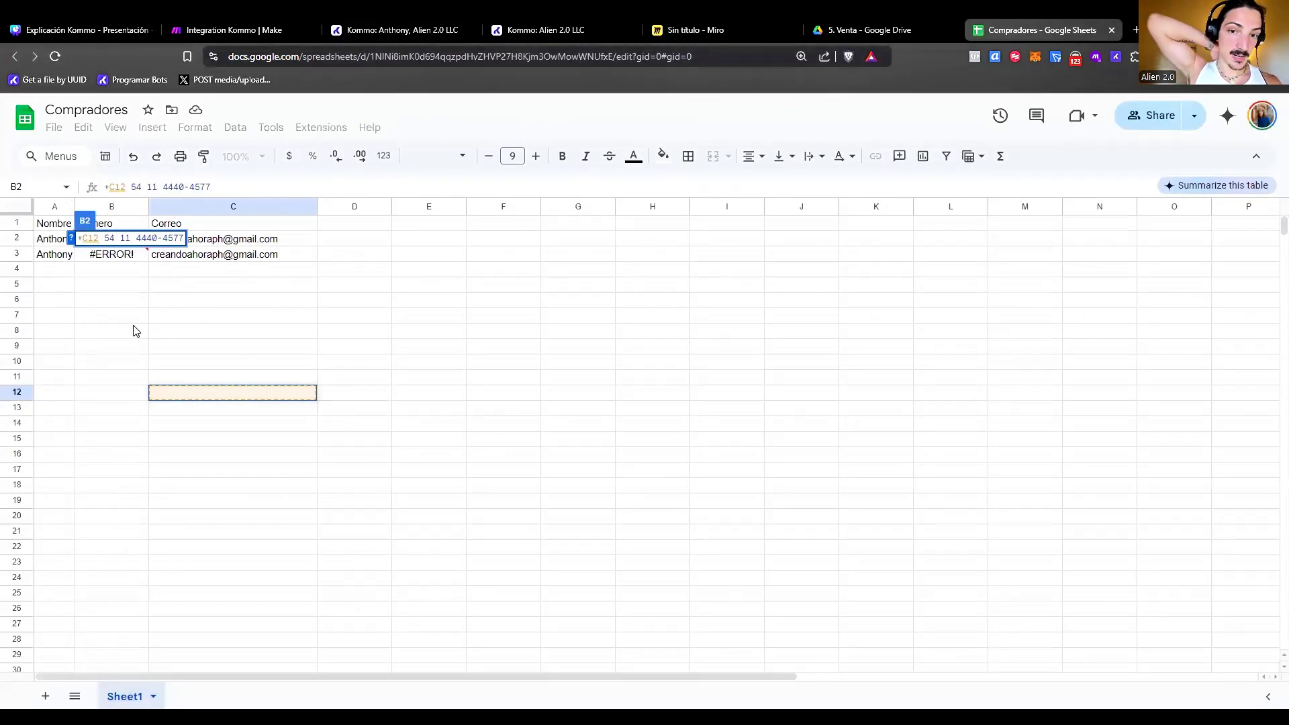
In the Compradores sheet, close cell B2 and open Número cell B3 to examine its raw content without changing it.
{"action": "key", "text": "Escape"}
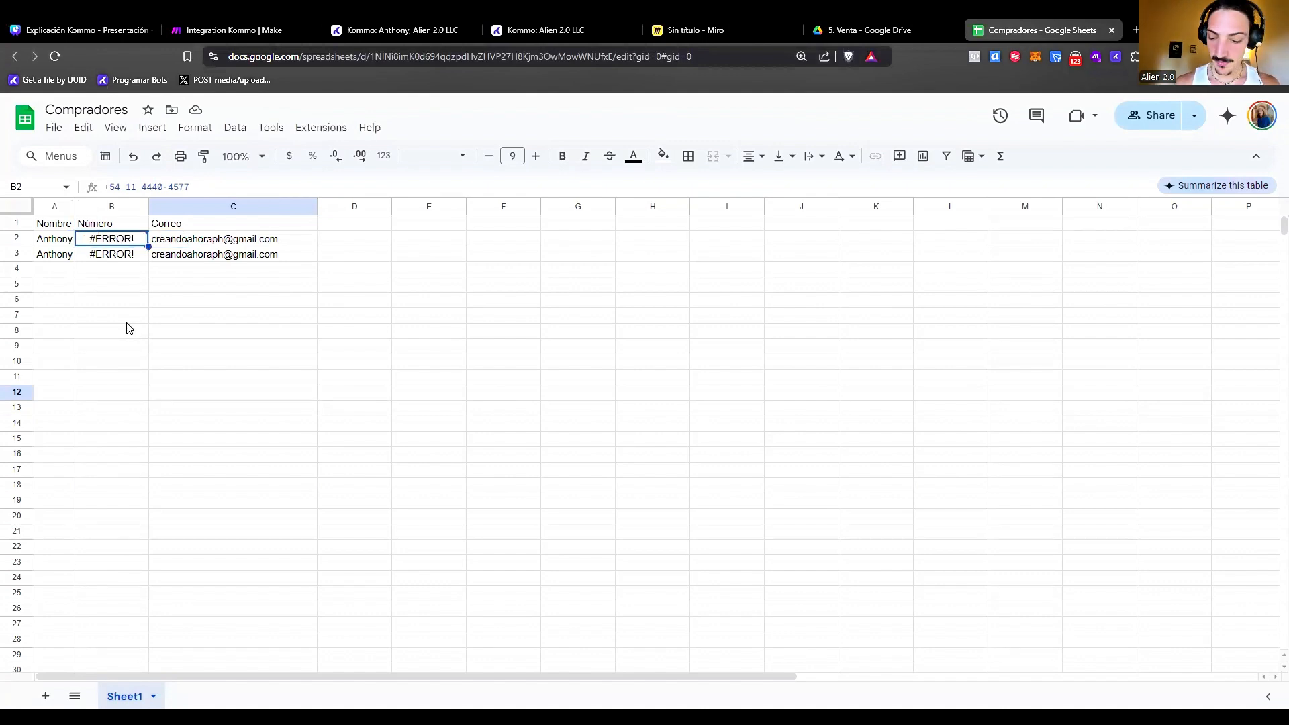
{"action": "left_click", "coordinate": [100, 253]}
{"action": "double_click", "coordinate": [87, 255]}
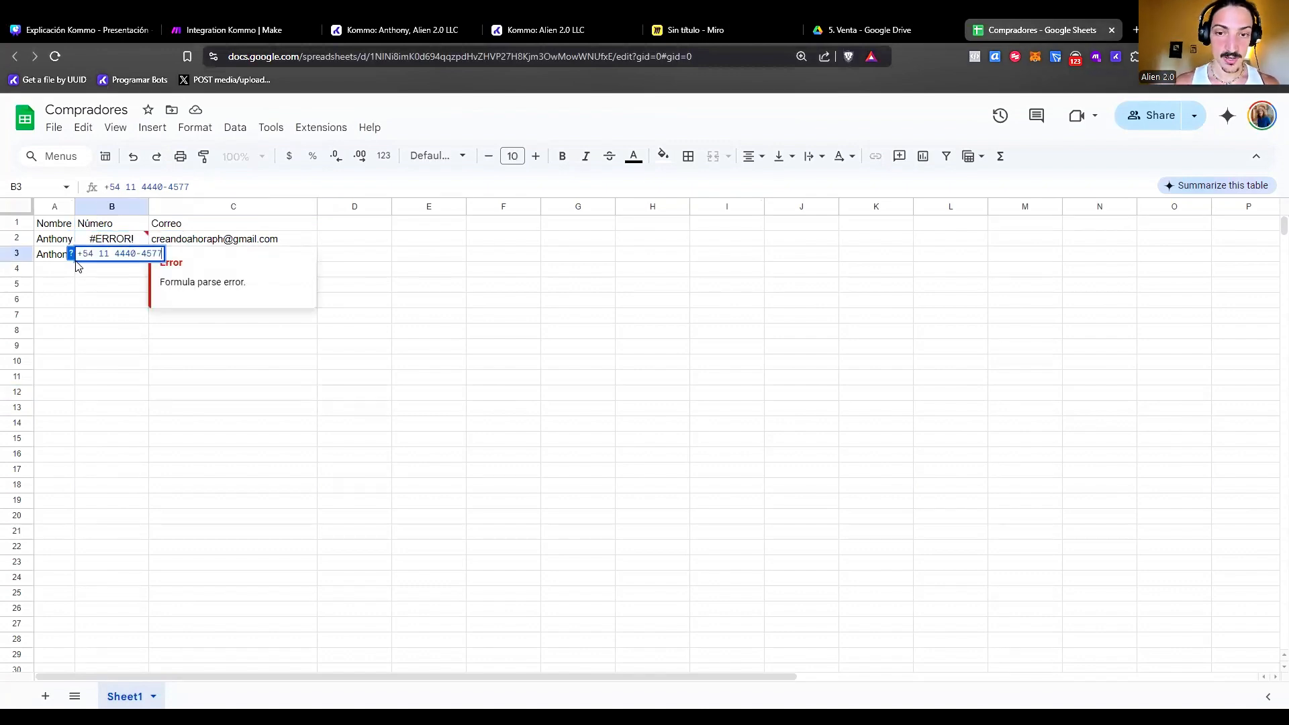
{"action": "left_click", "coordinate": [398, 288]}
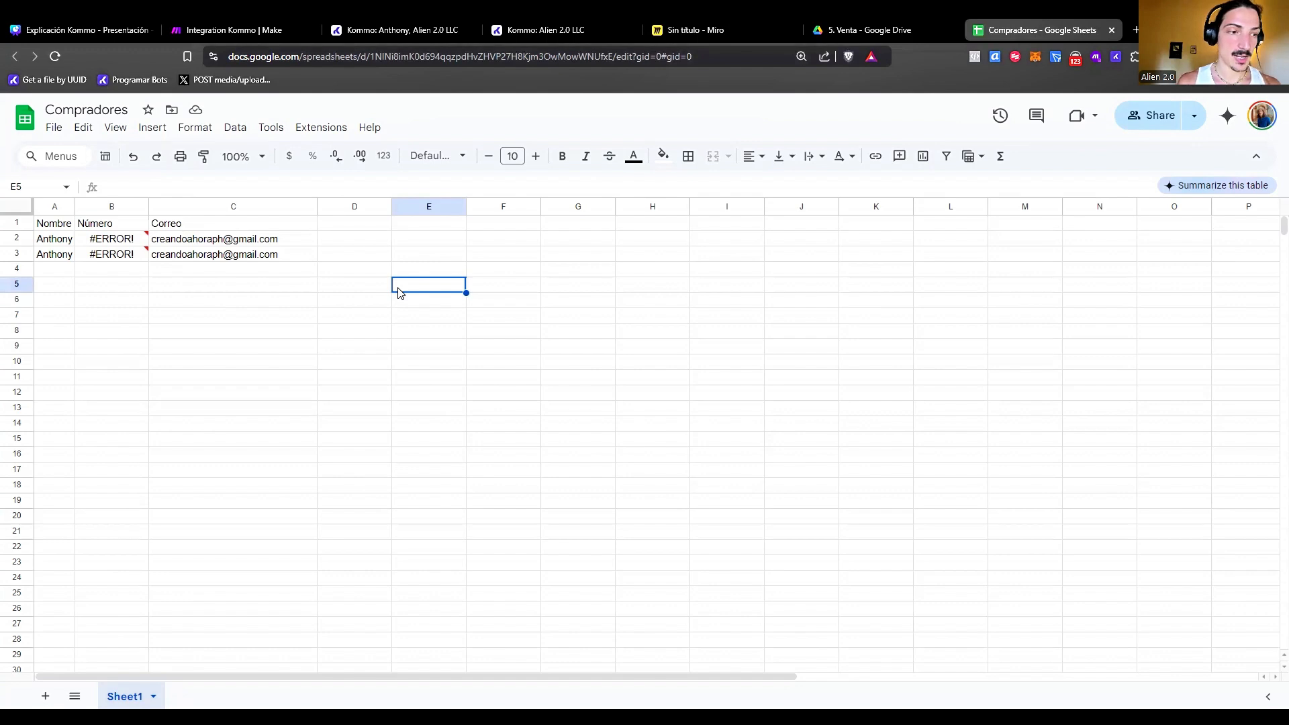
{"action": "left_click", "coordinate": [535, 26]}
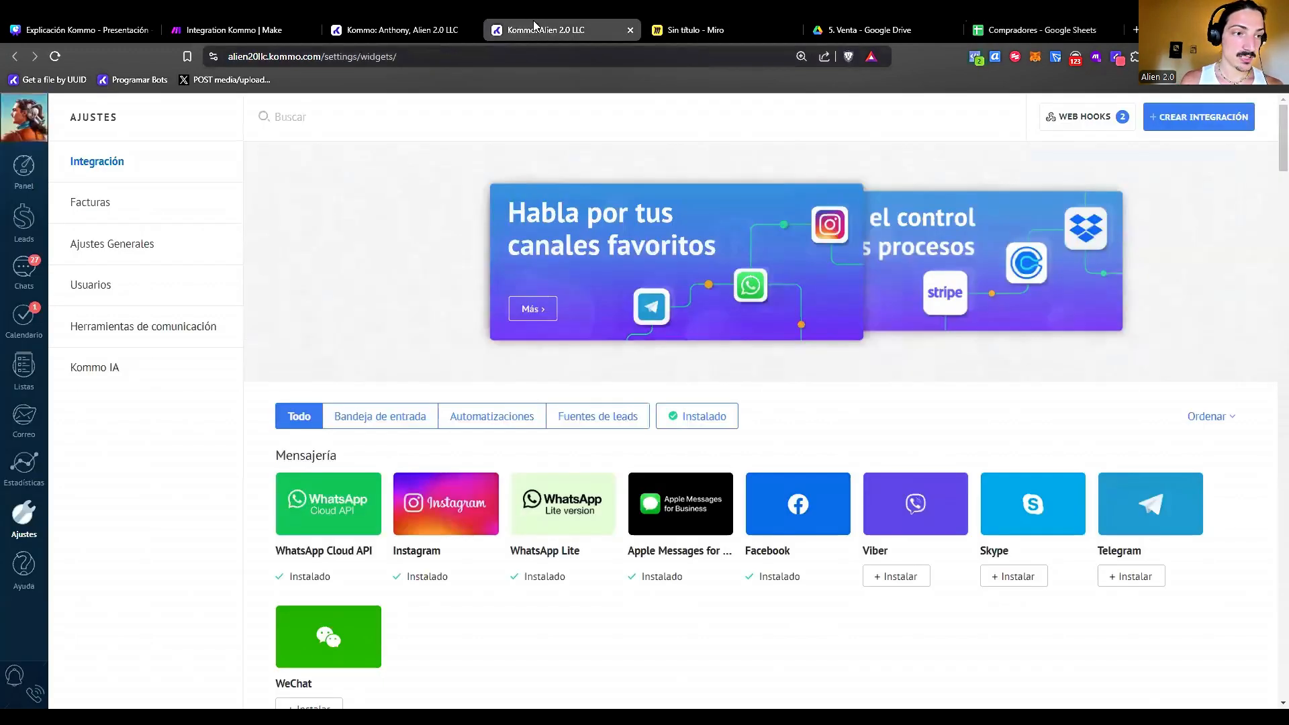
{"action": "left_click", "coordinate": [1018, 23]}
Return to Kommo, open the Spanish In Cabo lead, move it to Logrado con éxito in Prueba Demos, and save the change.
{"action": "left_click", "coordinate": [402, 28]}
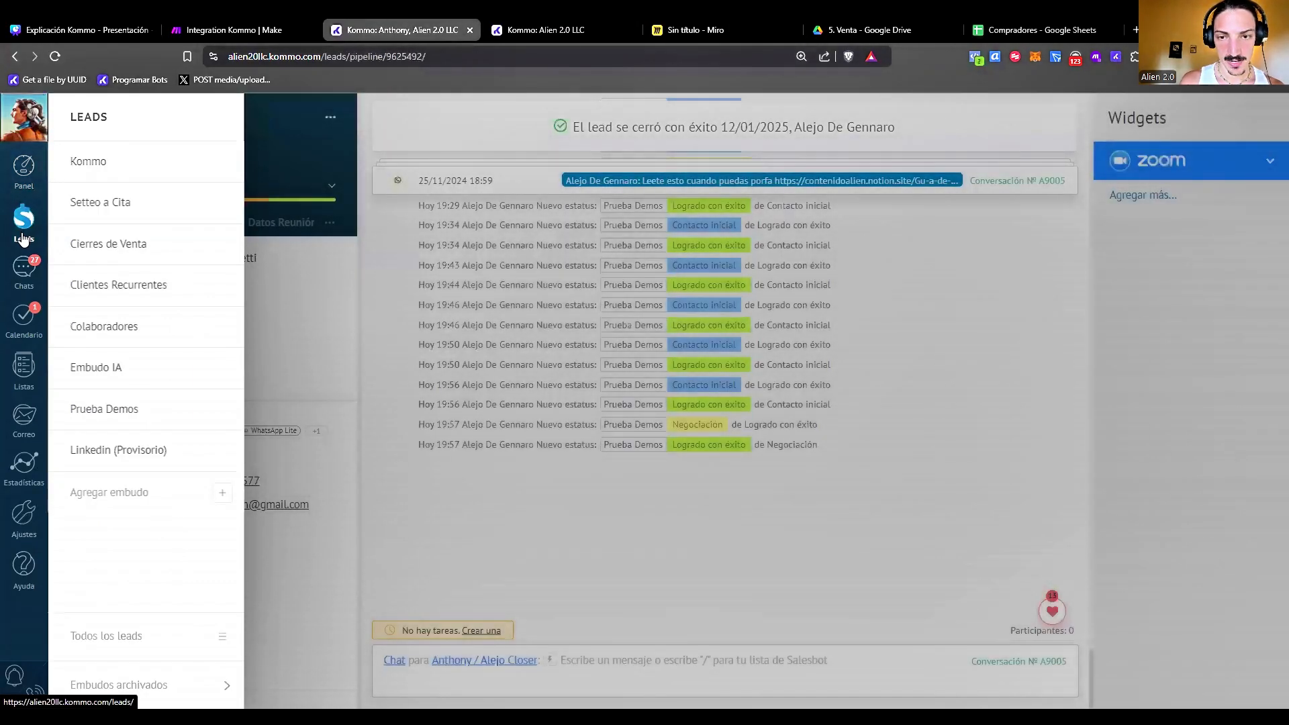
{"action": "left_click", "coordinate": [24, 237]}
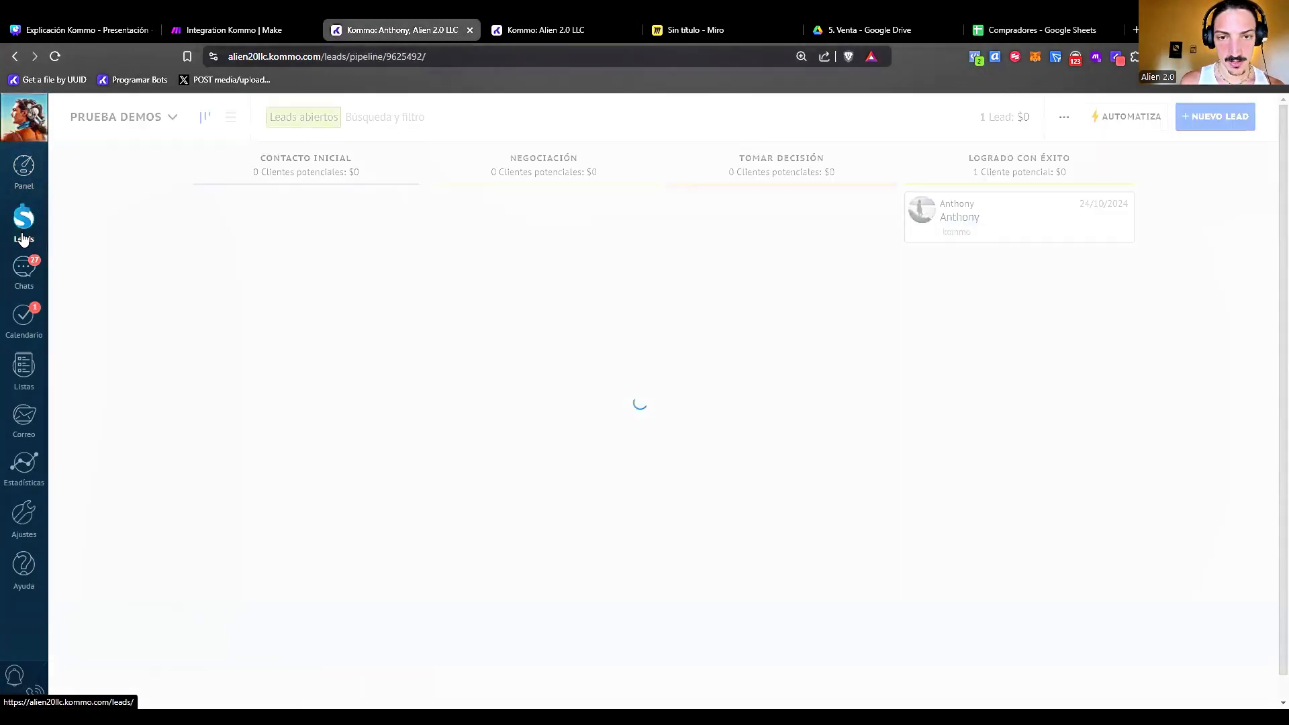
{"action": "left_click", "coordinate": [131, 195]}
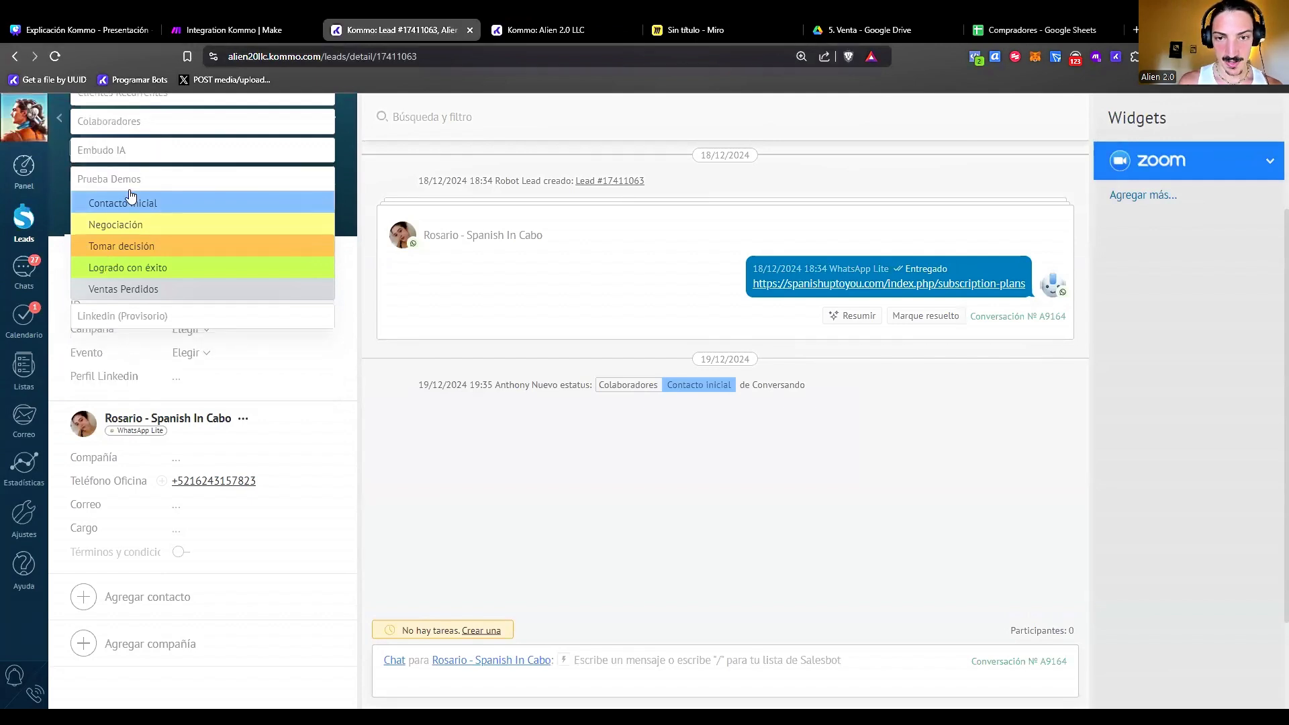
{"action": "left_click", "coordinate": [155, 269]}
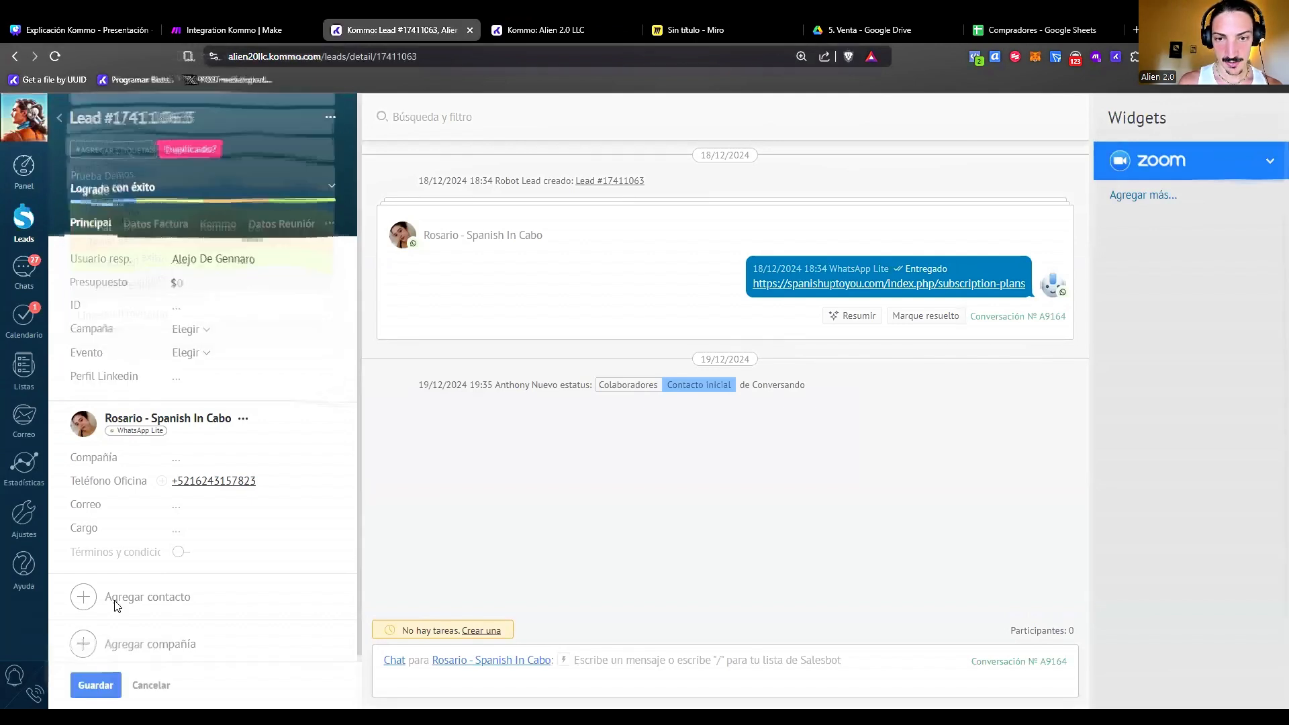
{"action": "left_click", "coordinate": [103, 687]}
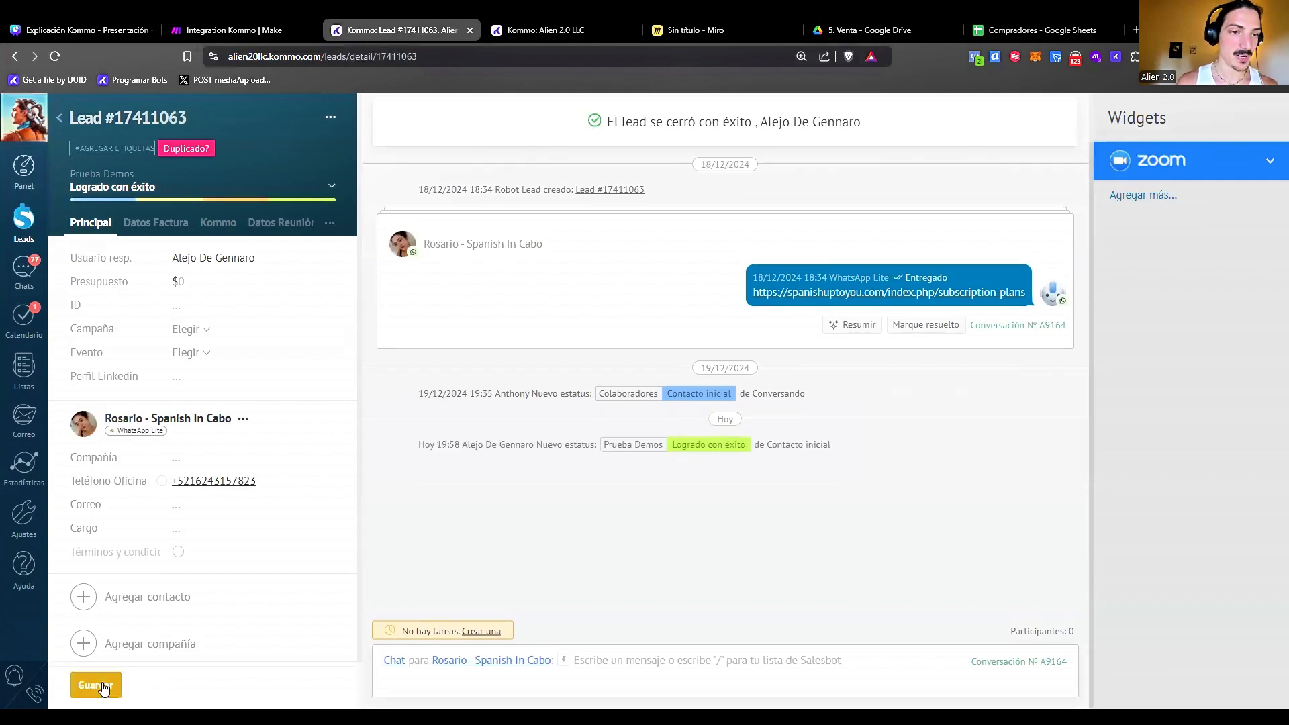
Switch to the Compradores sheet, inspect the new row's Número cell B4, and widen column B slightly to fit the phone number.
{"action": "left_click", "coordinate": [1012, 29]}
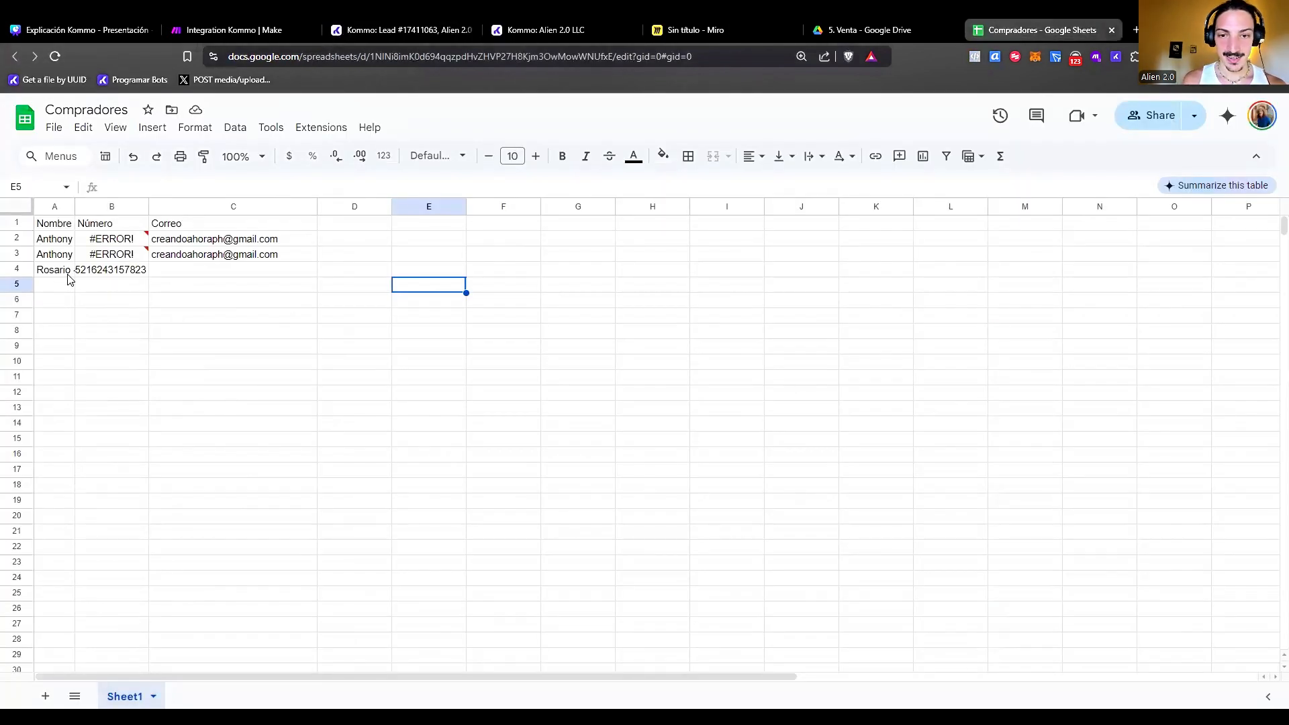
{"action": "left_click", "coordinate": [112, 271]}
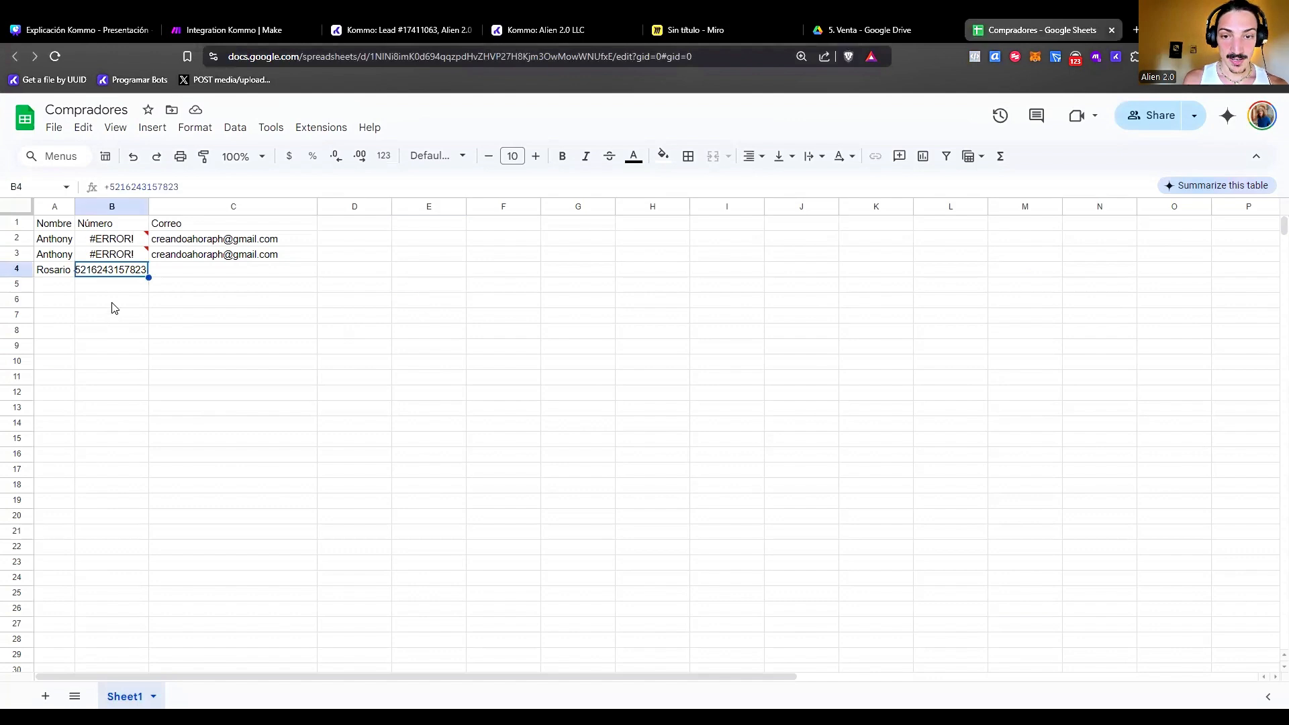
{"action": "left_click", "coordinate": [113, 314]}
{"action": "left_click_drag", "start_coordinate": [149, 207], "coordinate": [161, 207]}
Open the new row's Correo cell C4 to check its content, leaving it without edits.
{"action": "left_click", "coordinate": [208, 277]}
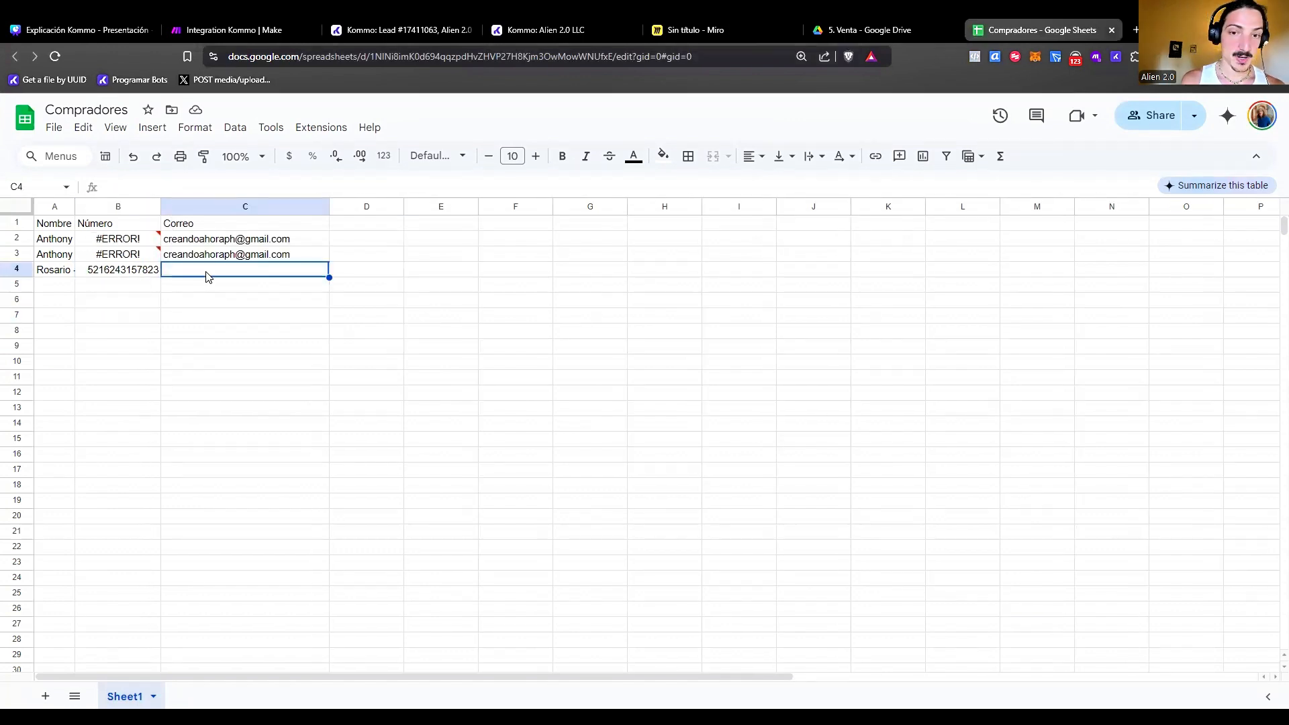
{"action": "double_click", "coordinate": [206, 271]}
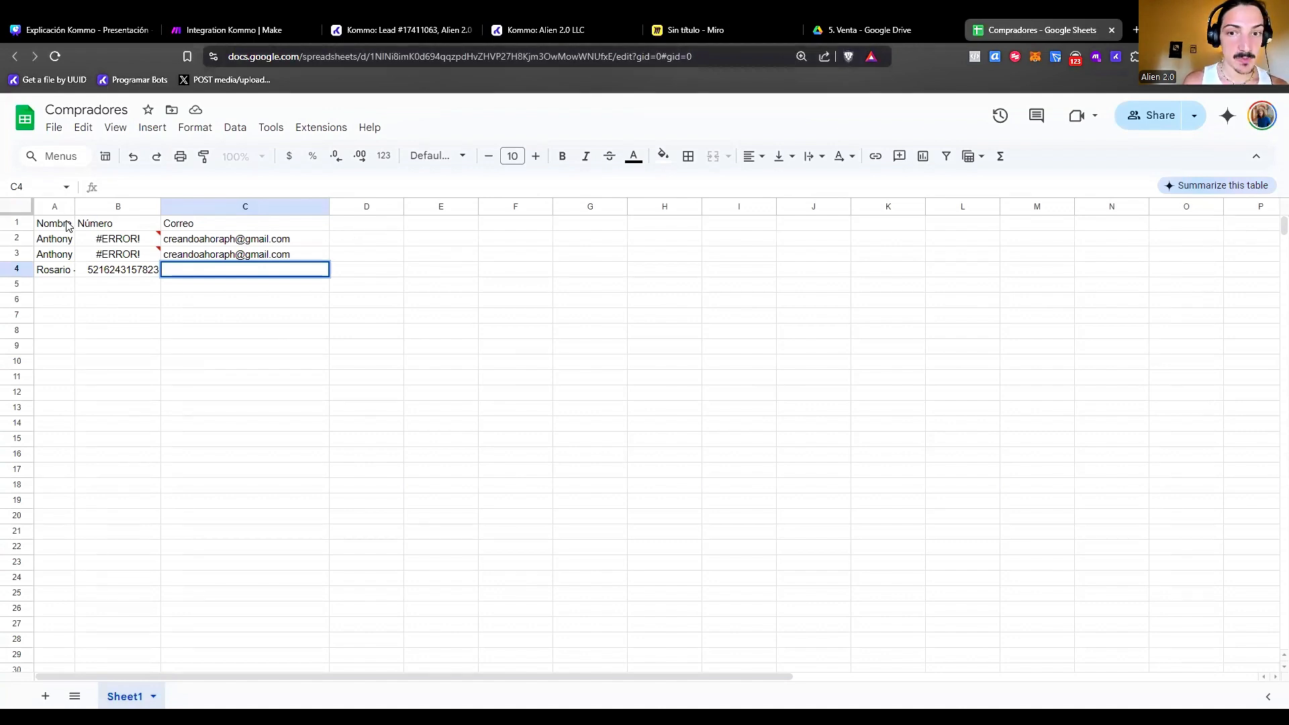
{"action": "left_click", "coordinate": [347, 227]}
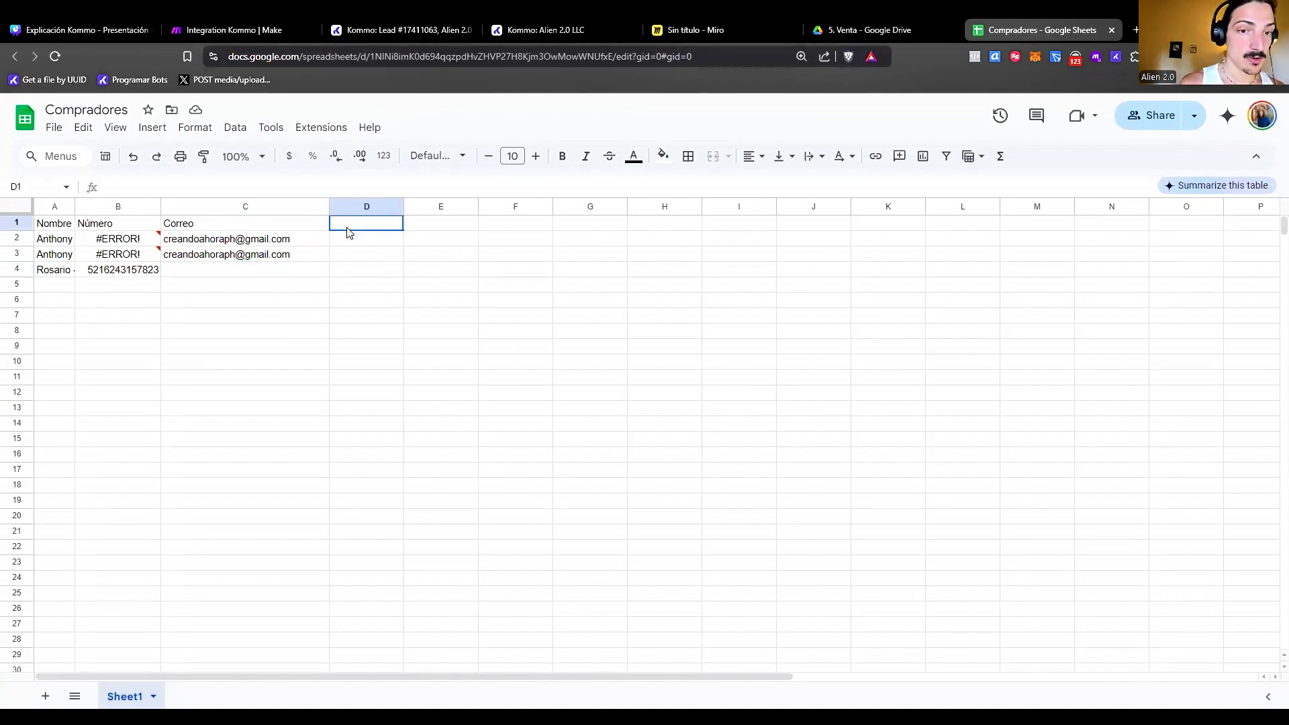